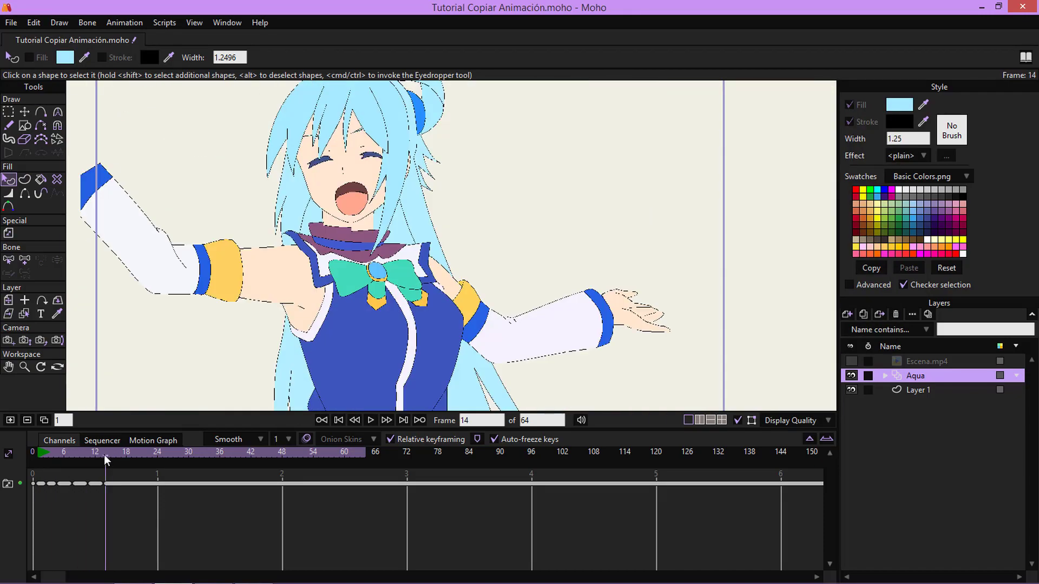
Play back the animation and compare the hair outlines with the Escena.mp4 reference at frame 18.
click(371, 421)
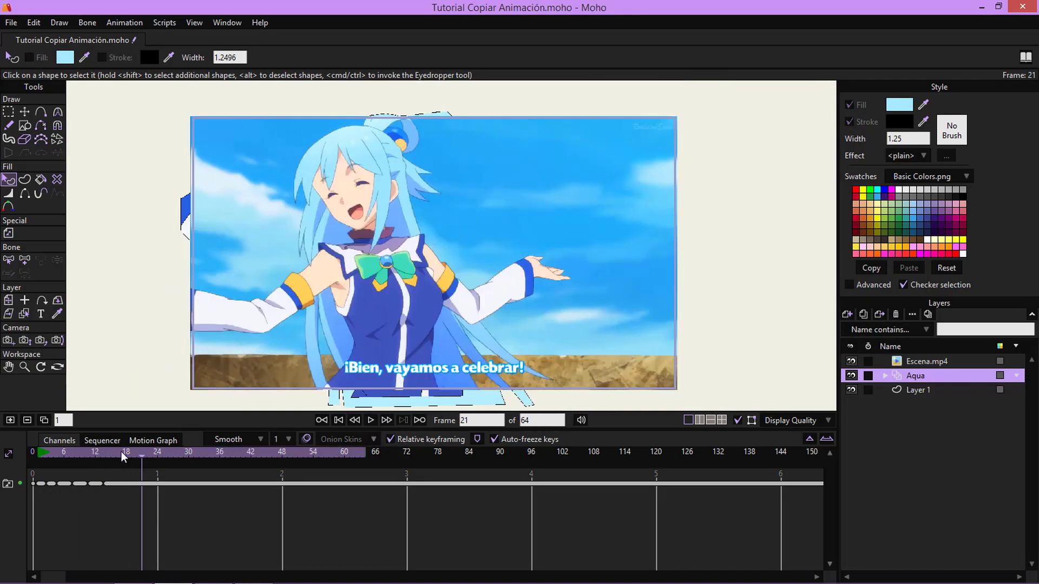
key(a)
scroll(472, 276, up, 5)
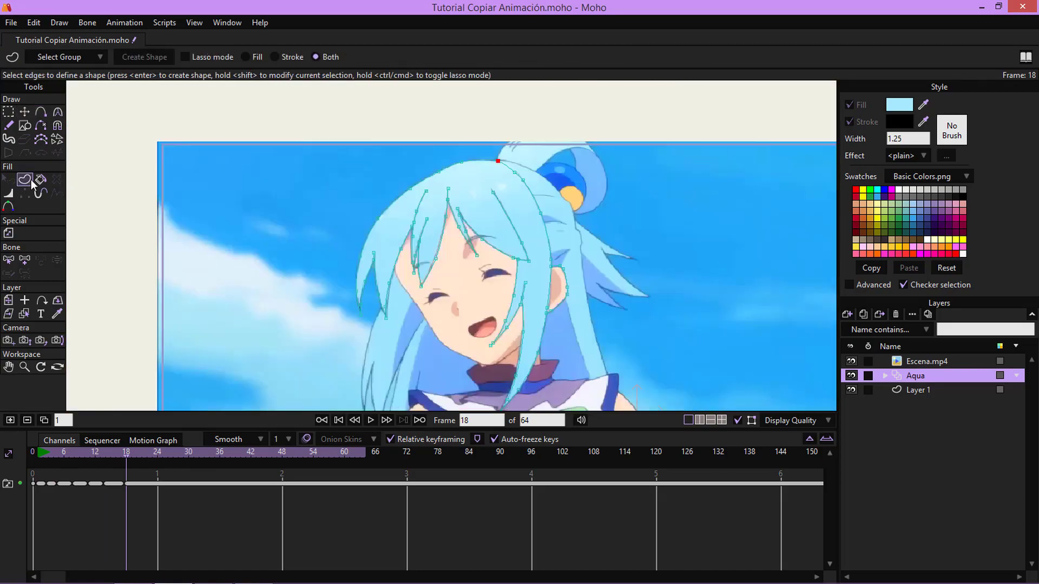
click(850, 361)
click(850, 361)
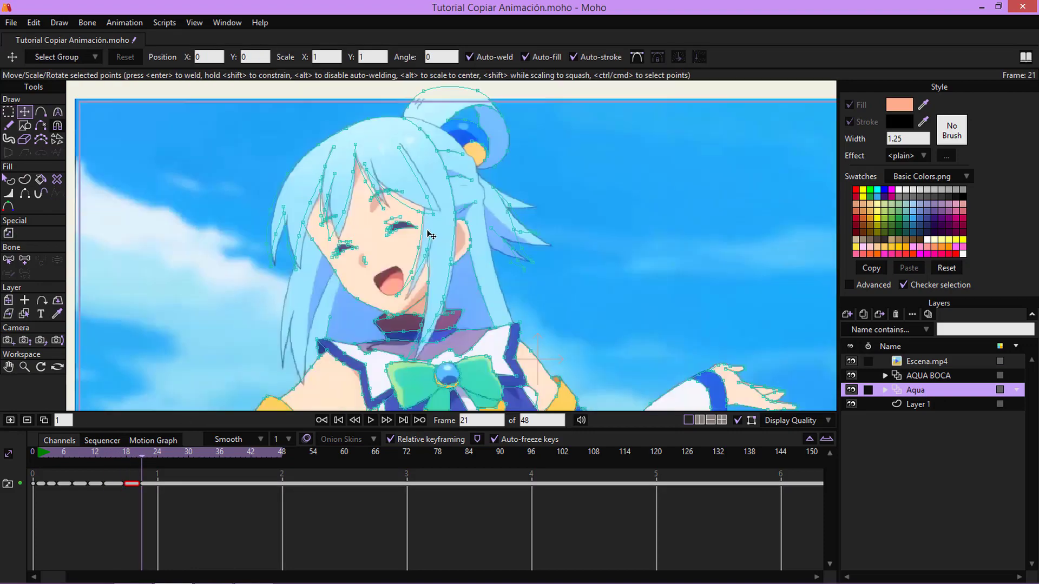
Adjust and add points on the Aqua layer's face and fringe lines to match the reference video at frame 21.
scroll(421, 234, up, 3)
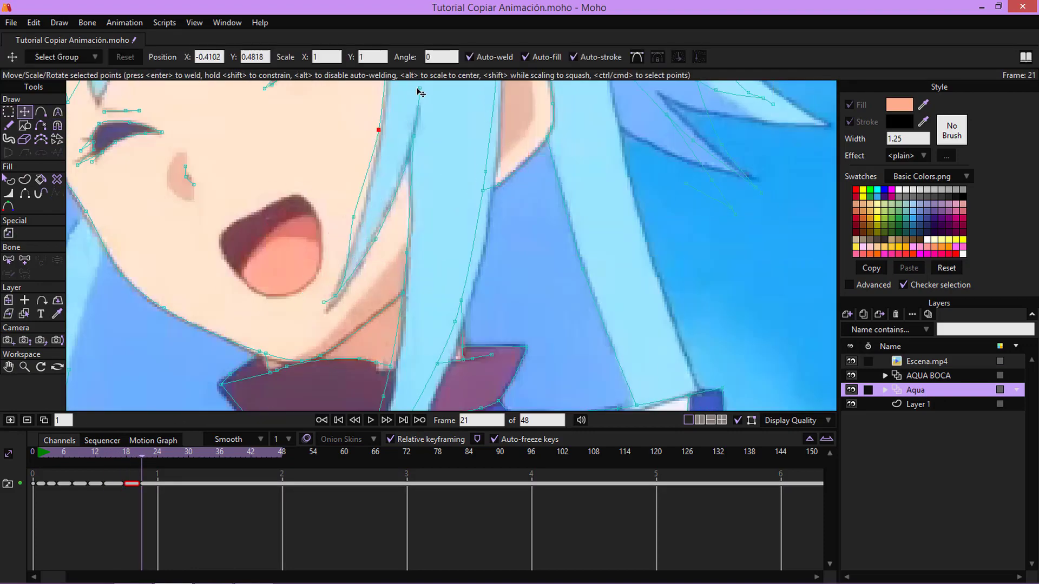
click(592, 248)
click(331, 225)
click(57, 125)
click(294, 315)
click(40, 112)
scroll(373, 163, down, 5)
click(373, 117)
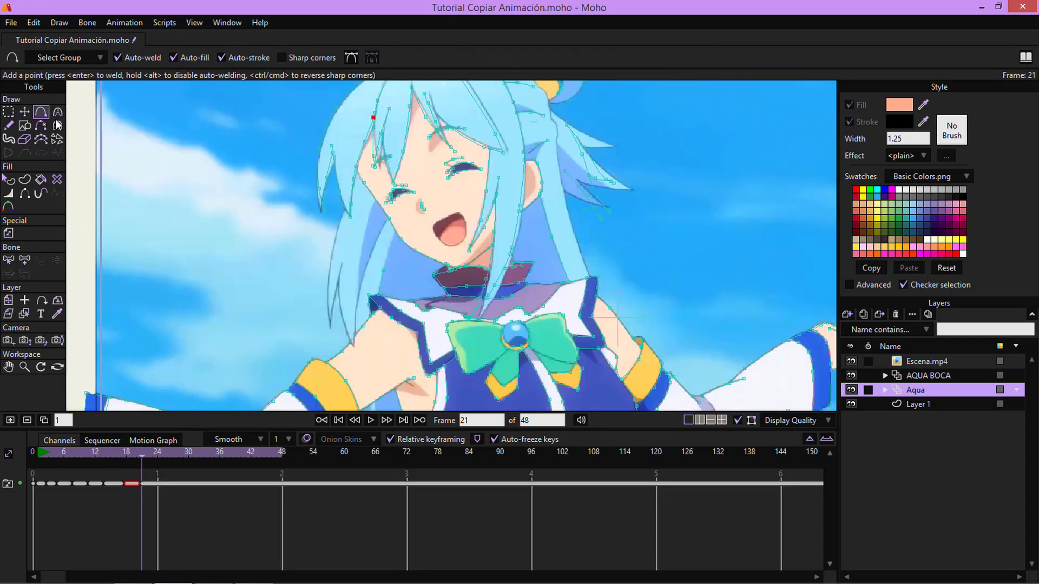
Trace the long hair strands beside the face and neck over the reference video at frame 21.
click(378, 203)
click(389, 343)
click(424, 327)
click(278, 359)
click(480, 345)
click(433, 144)
click(534, 237)
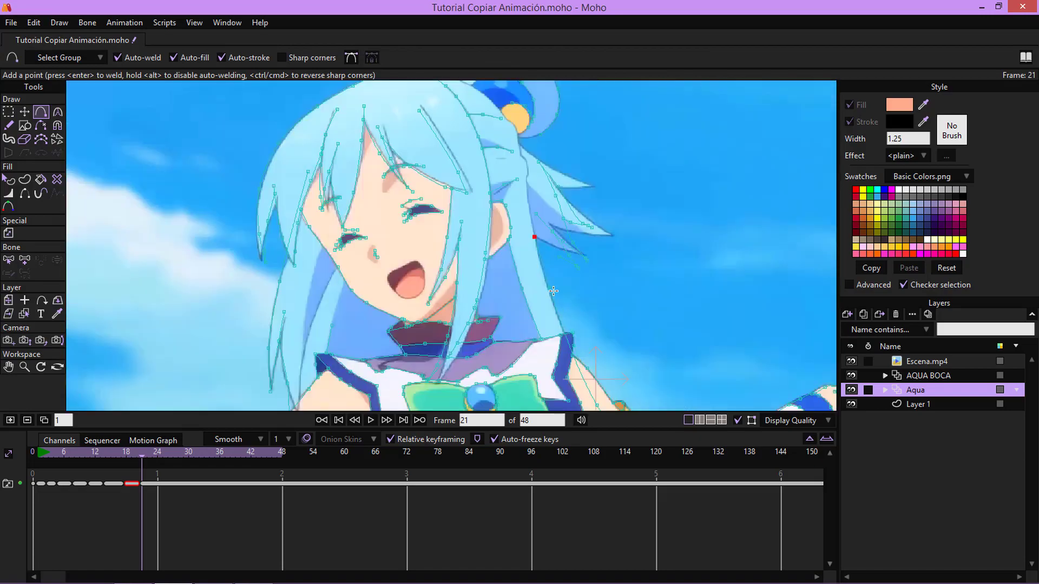
click(306, 229)
Trace the hair bun's outline around the blue ornament over the Escena.mp4 reference at frame 21.
click(851, 361)
scroll(563, 153, down, 4)
click(40, 125)
click(850, 362)
click(41, 111)
click(673, 261)
click(558, 339)
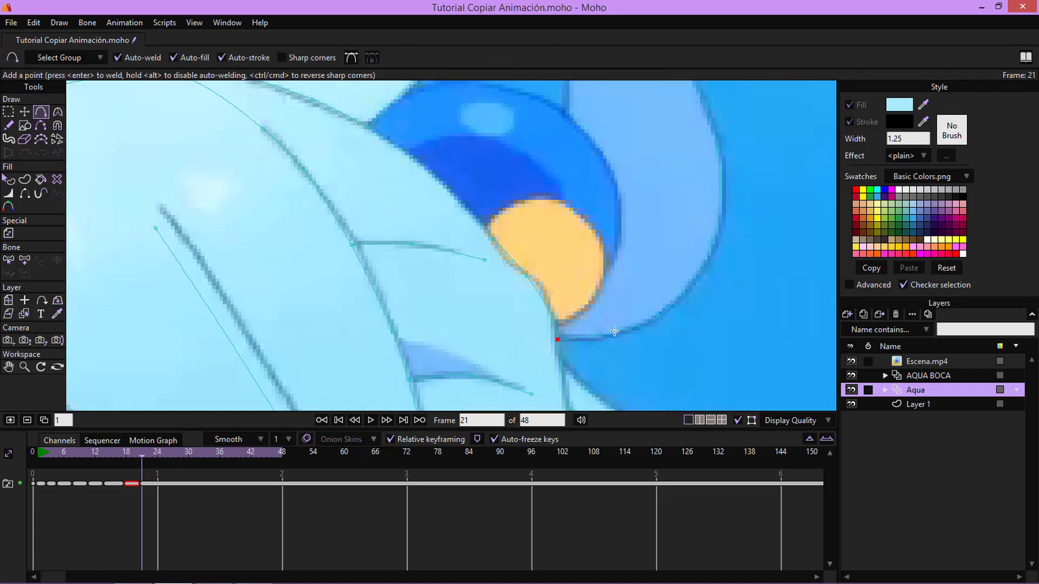
Hide the Escena.mp4 reference and fill the newly traced hair regions at frame 21.
scroll(451, 245, down, 8)
click(40, 179)
click(851, 361)
click(8, 179)
click(359, 228)
click(24, 112)
scroll(333, 200, up, 4)
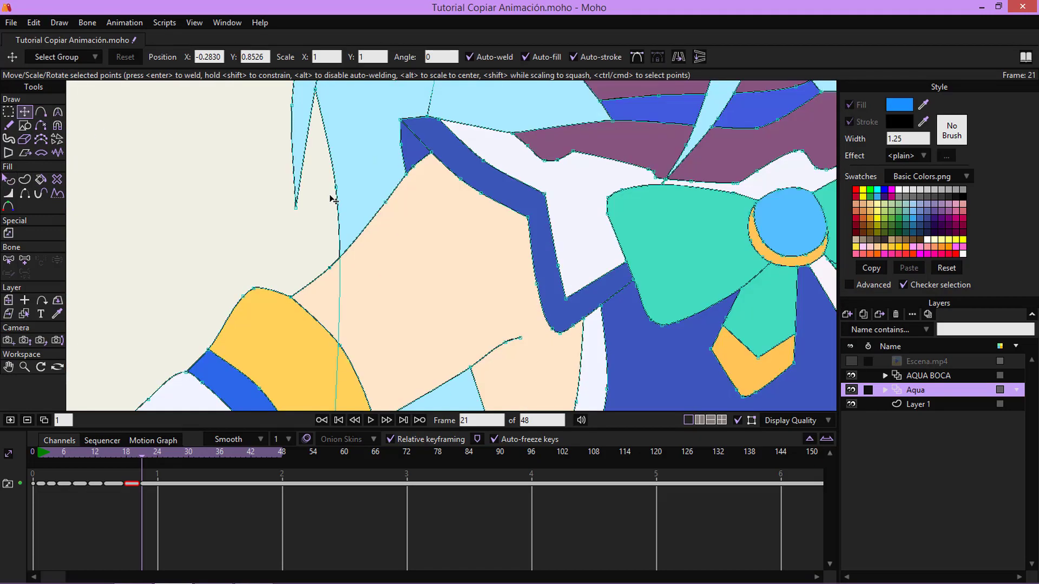
Adjust the line width of the hair strand near the shoulder at frame 21 and play back the result.
click(8, 193)
scroll(403, 201, down, 4)
click(8, 179)
click(398, 164)
scroll(487, 258, down, 4)
key(space)
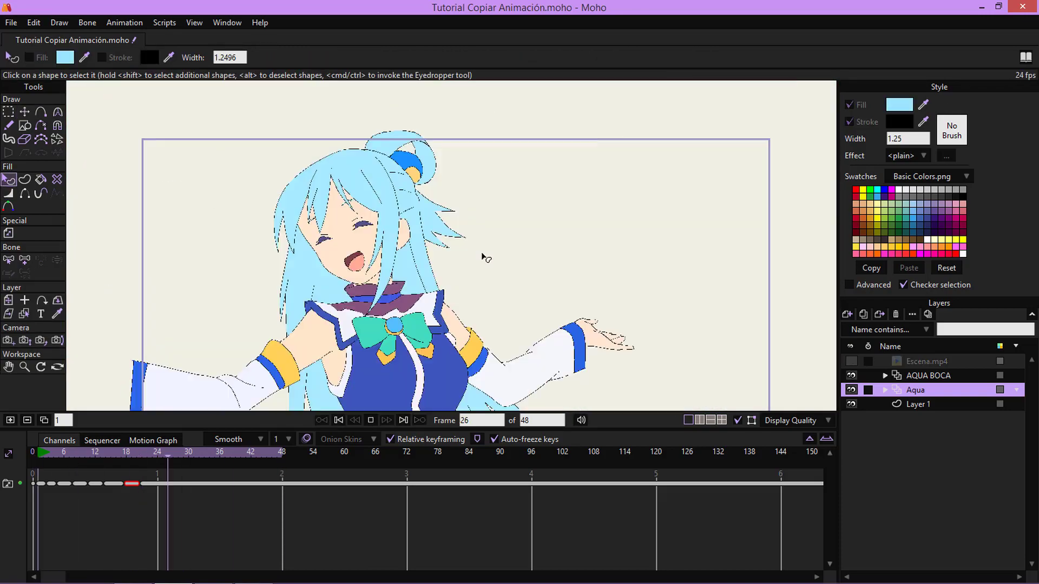
key(space)
Show the Escena.mp4 reference and trace the hair strands beside the face over it at frame 26.
click(851, 361)
click(169, 451)
click(8, 112)
scroll(517, 253, up, 5)
click(41, 112)
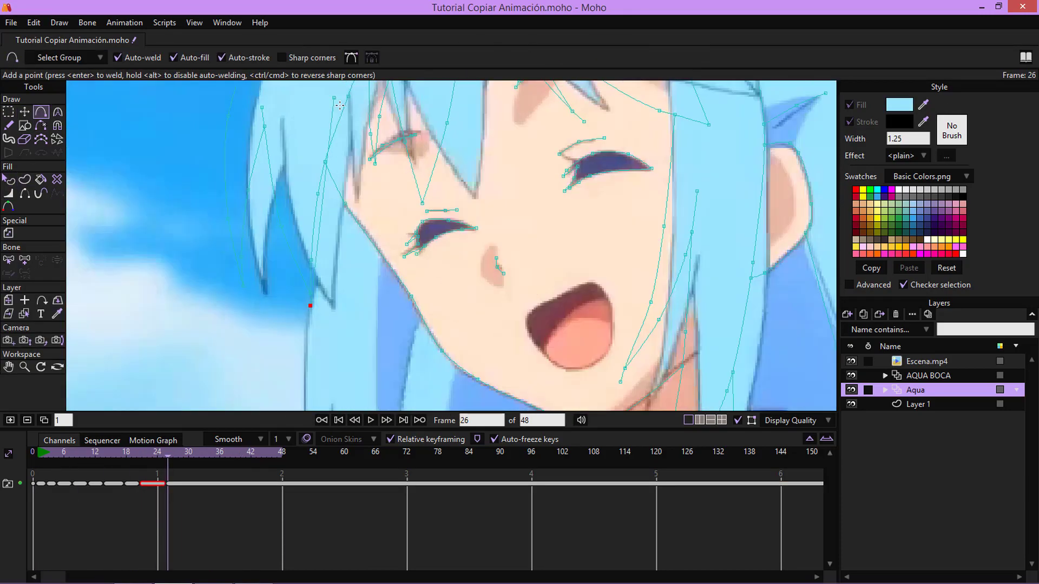
click(367, 333)
click(394, 329)
click(507, 368)
scroll(487, 260, down, 4)
scroll(440, 238, up, 4)
Trace the hair bun loop on top of the head over the reference video at frame 26.
click(440, 238)
scroll(357, 190, up, 3)
click(357, 190)
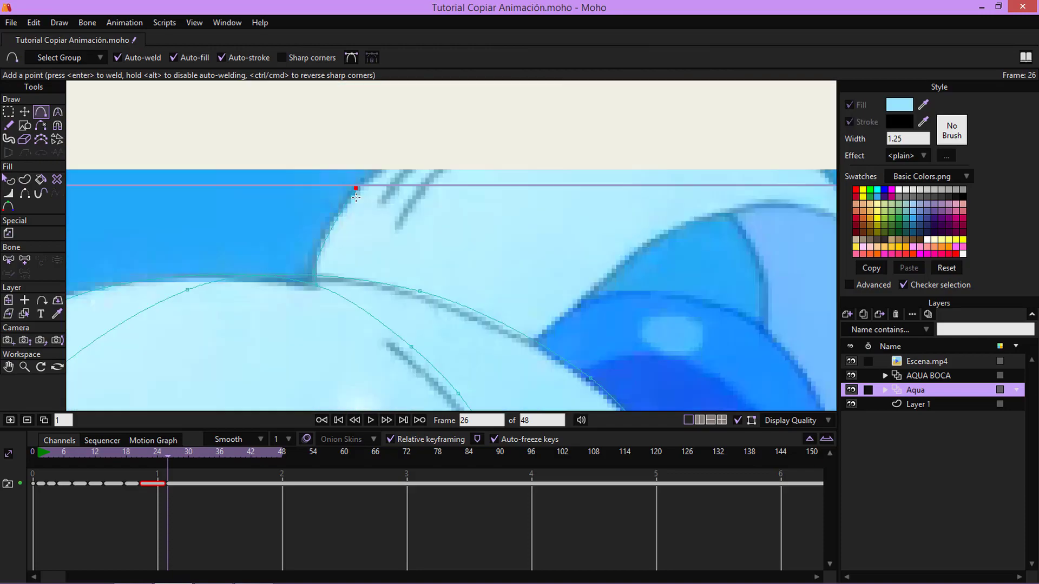
scroll(451, 246, down, 2)
click(534, 149)
click(535, 227)
click(561, 294)
Fill the hair and bun loop with light blue at frame 26, rechecking the lines against the Escena.mp4 reference.
click(851, 361)
click(40, 179)
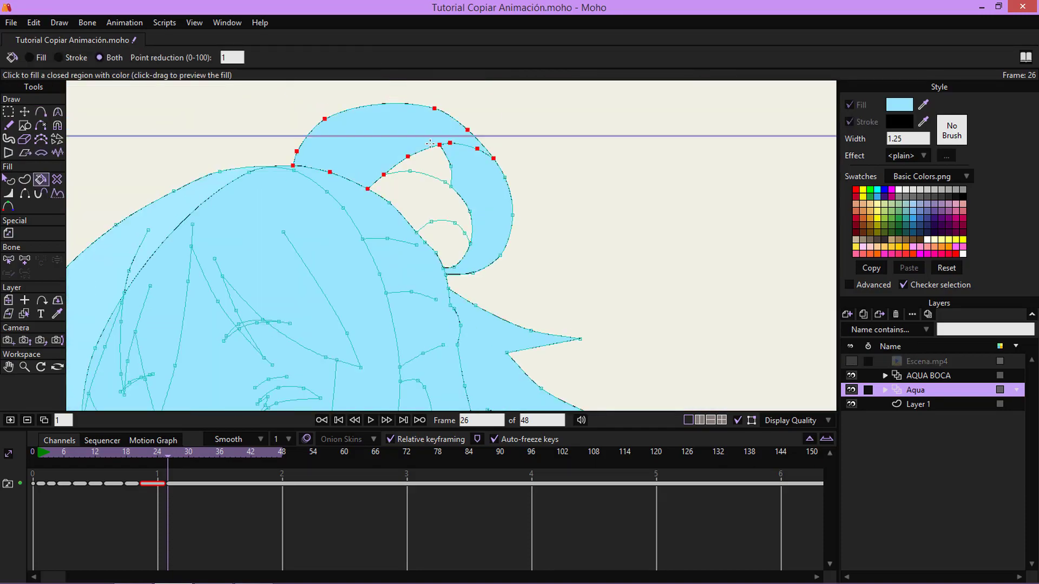
click(8, 179)
click(851, 362)
click(40, 111)
scroll(389, 217, up, 5)
click(851, 362)
click(9, 179)
Examine the Aqua drawing's shapes and traced lines on frame 1.
click(38, 451)
click(25, 179)
scroll(417, 269, down, 5)
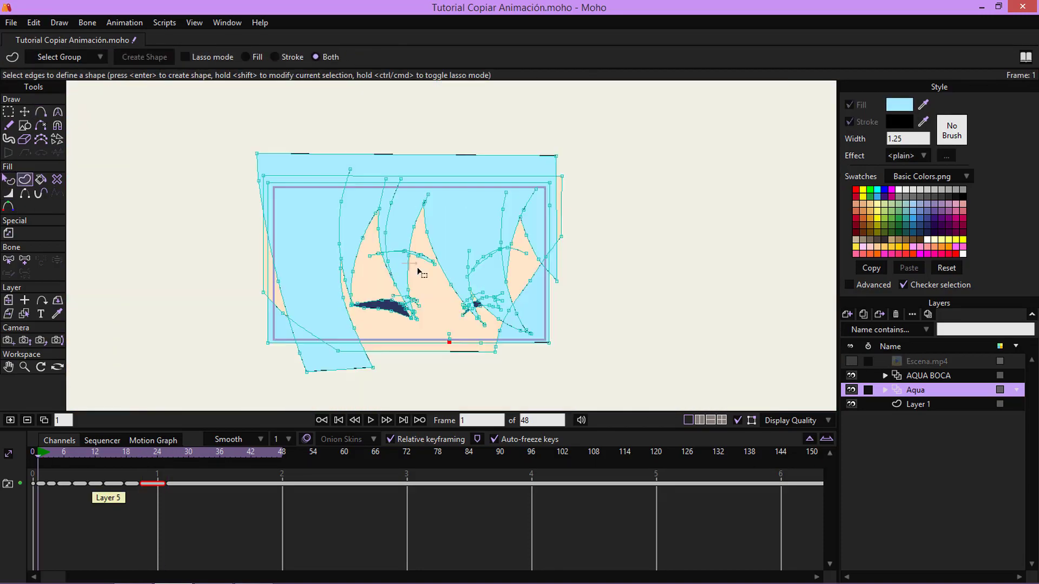
scroll(364, 213, up, 4)
scroll(364, 213, down, 4)
Rename Layer 1 as Fondo.
double_click(918, 404)
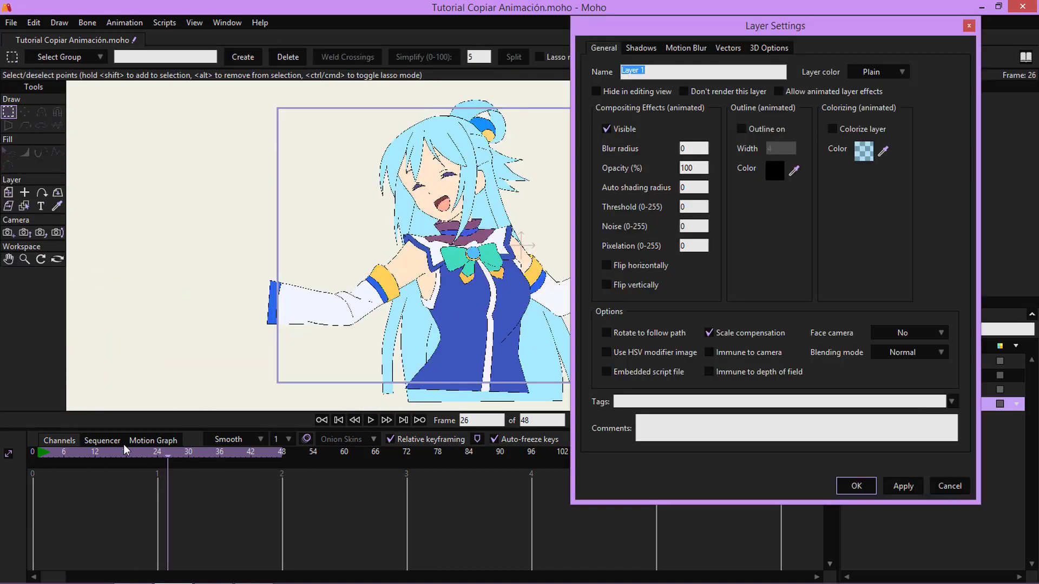
text(Fondo)
click(855, 485)
Review the Aqua layer's frame-by-frame animation by playing and scrubbing it from frame 0.
click(915, 390)
click(321, 421)
scroll(346, 190, up, 6)
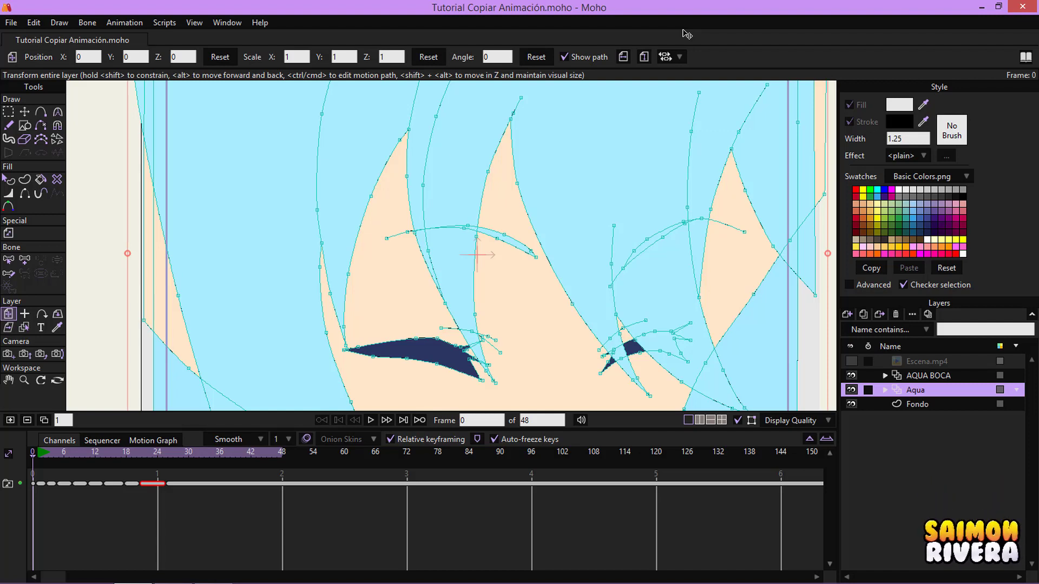
scroll(602, 216, down, 4)
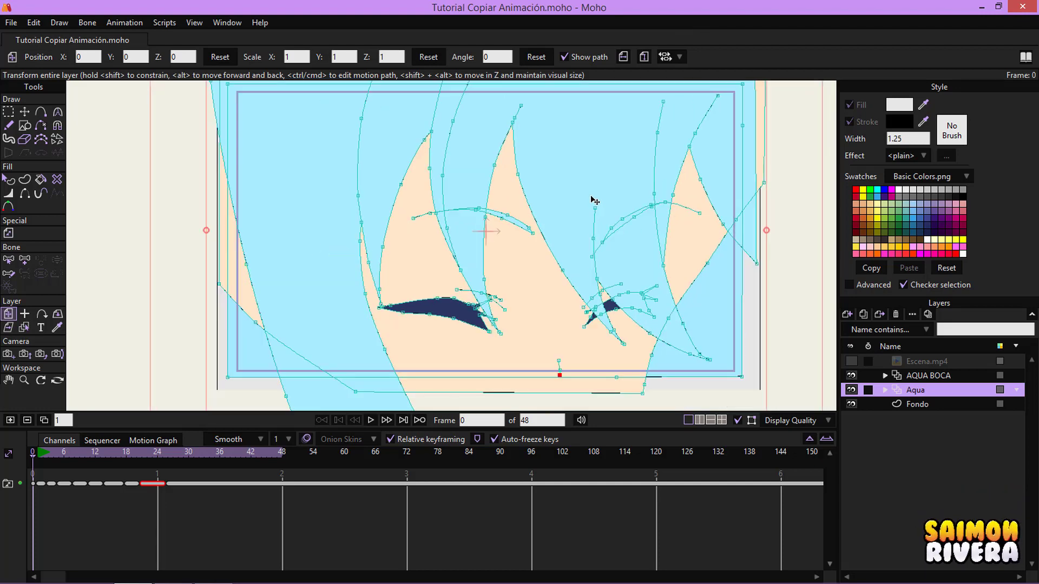
click(371, 420)
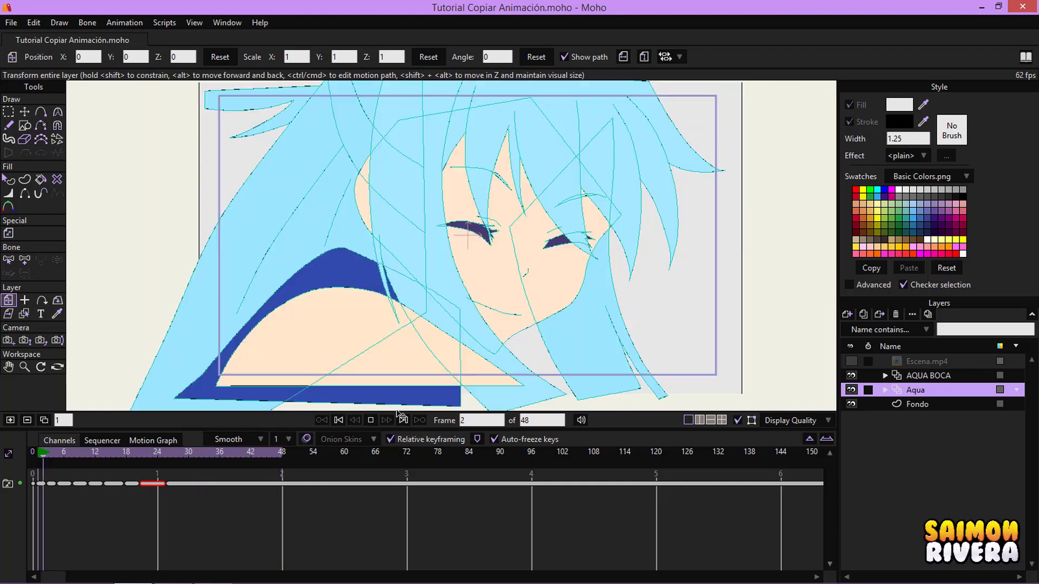
click(370, 420)
click(348, 421)
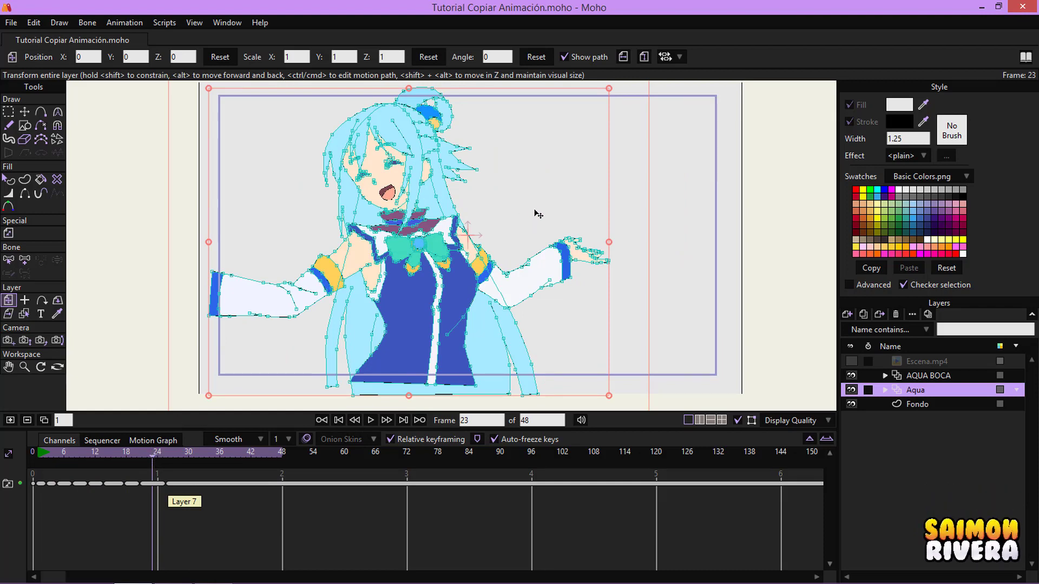
drag(128, 453, 33, 453)
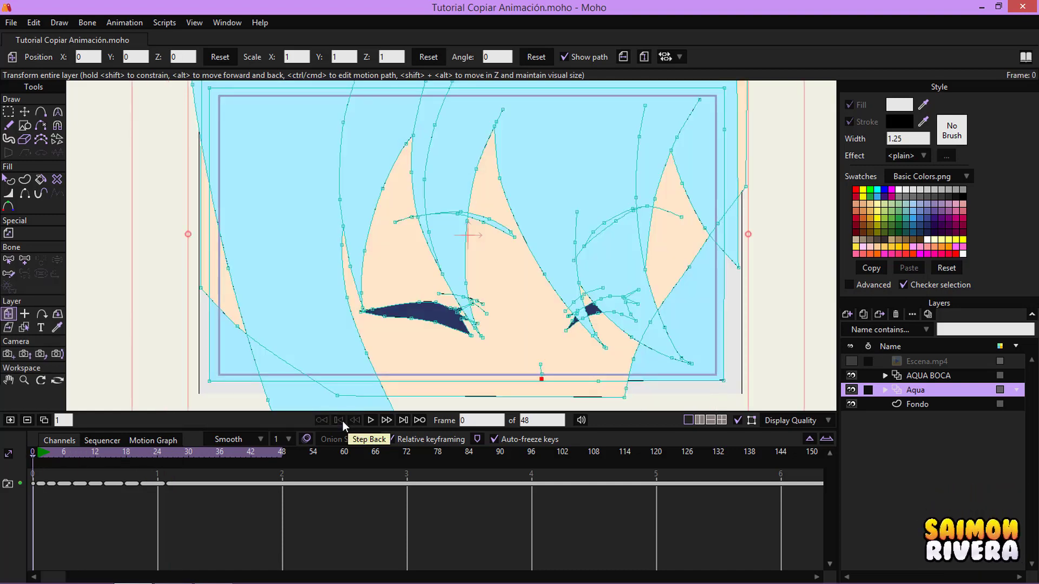
click(371, 420)
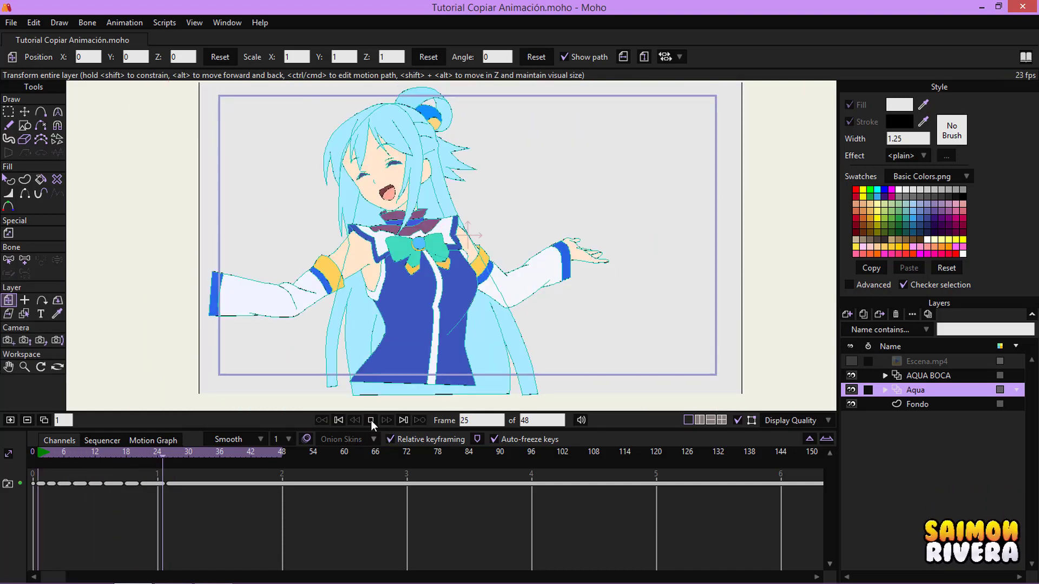
click(371, 421)
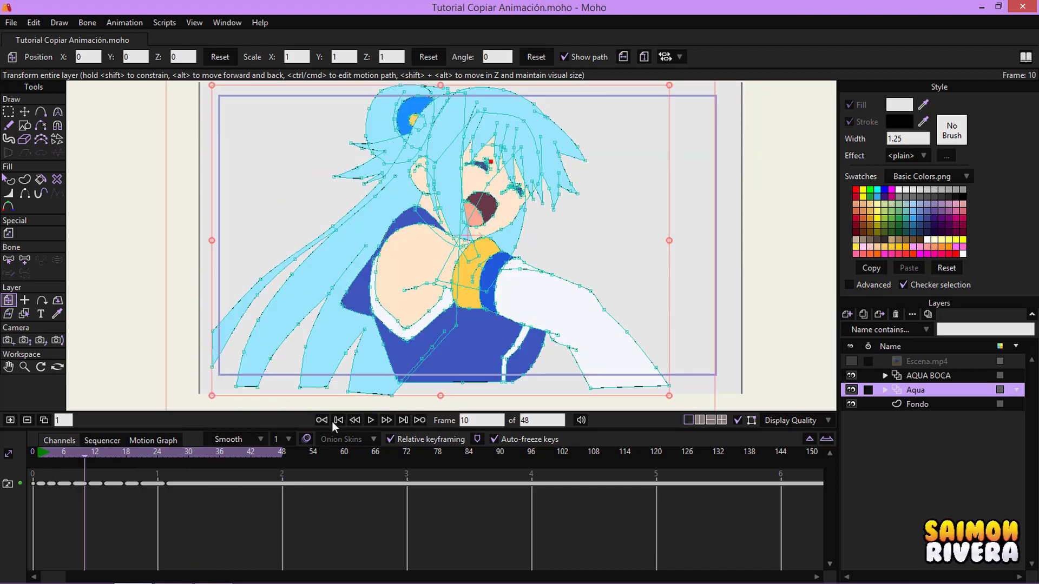
click(322, 420)
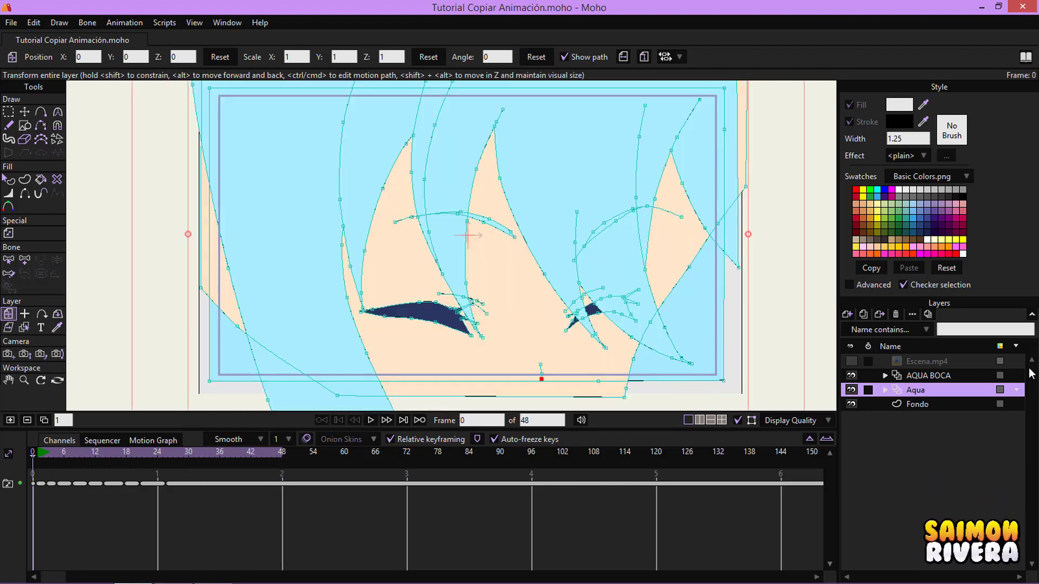
Show the Escena.mp4 layer, move it beside the canvas to X 3.6018, and play both animations to compare them.
click(851, 362)
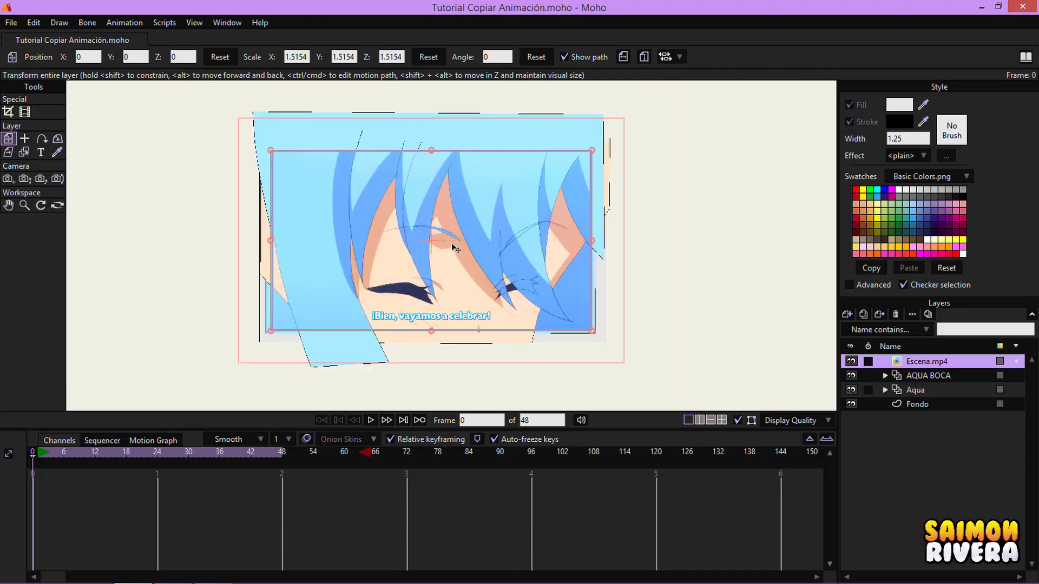
drag(452, 245, 761, 259)
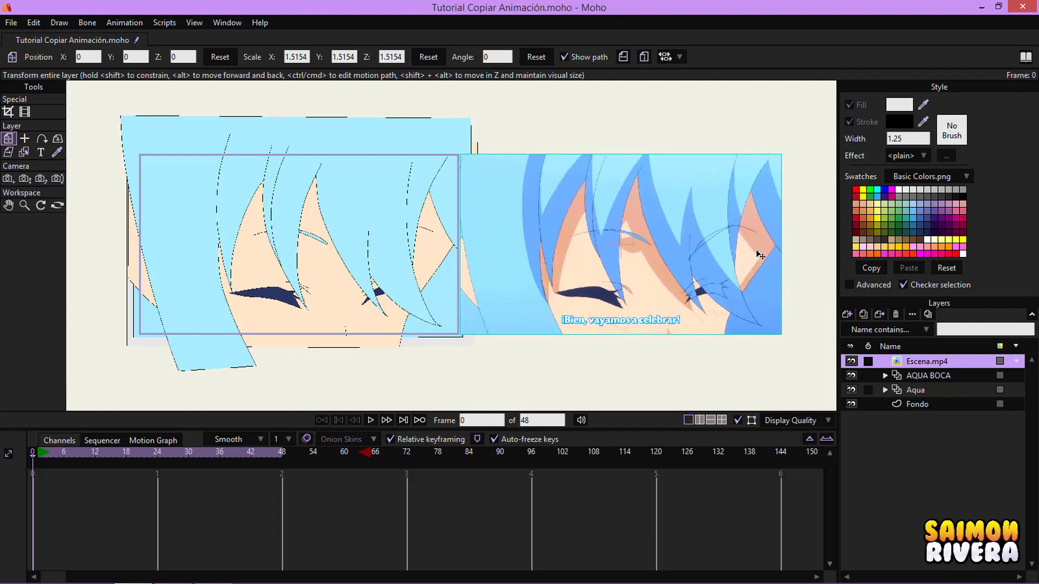
click(372, 420)
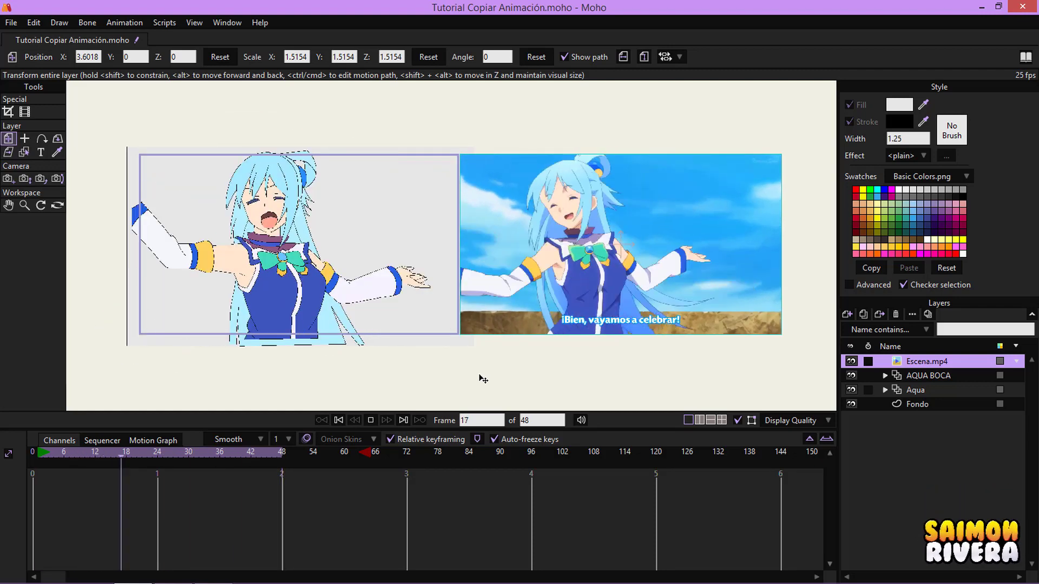
click(370, 420)
scroll(379, 292, up, 8)
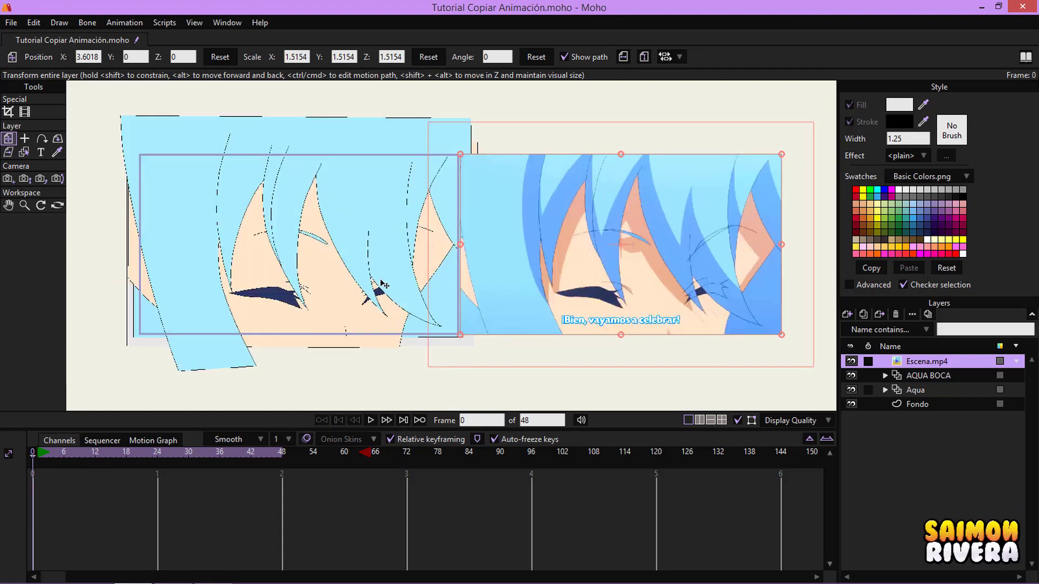
scroll(563, 282, down, 8)
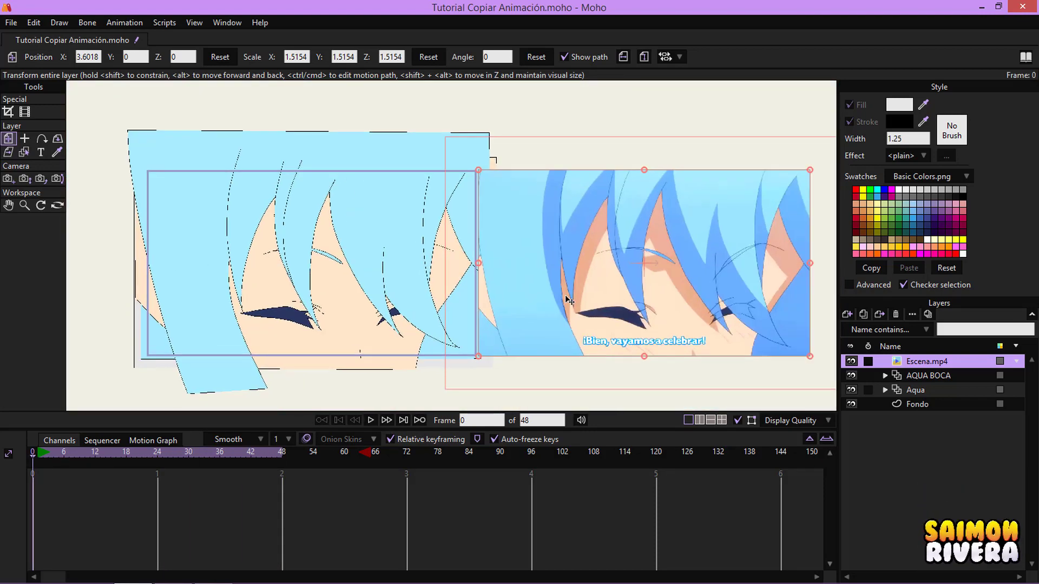
Return the Escena.mp4 layer to position X 0 over the drawing and hide it.
drag(354, 293, 480, 292)
scroll(540, 278, up, 1)
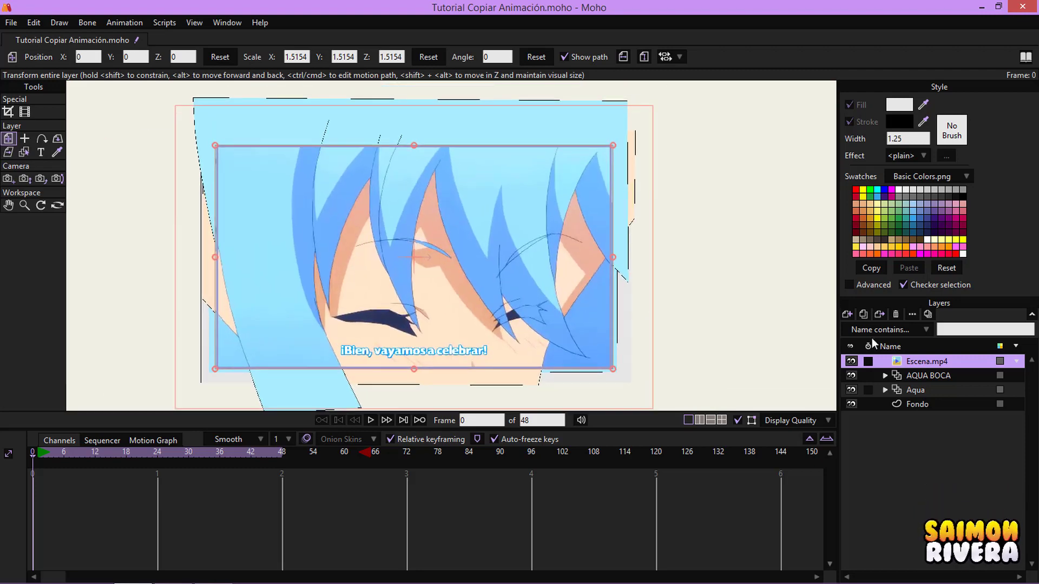
click(850, 361)
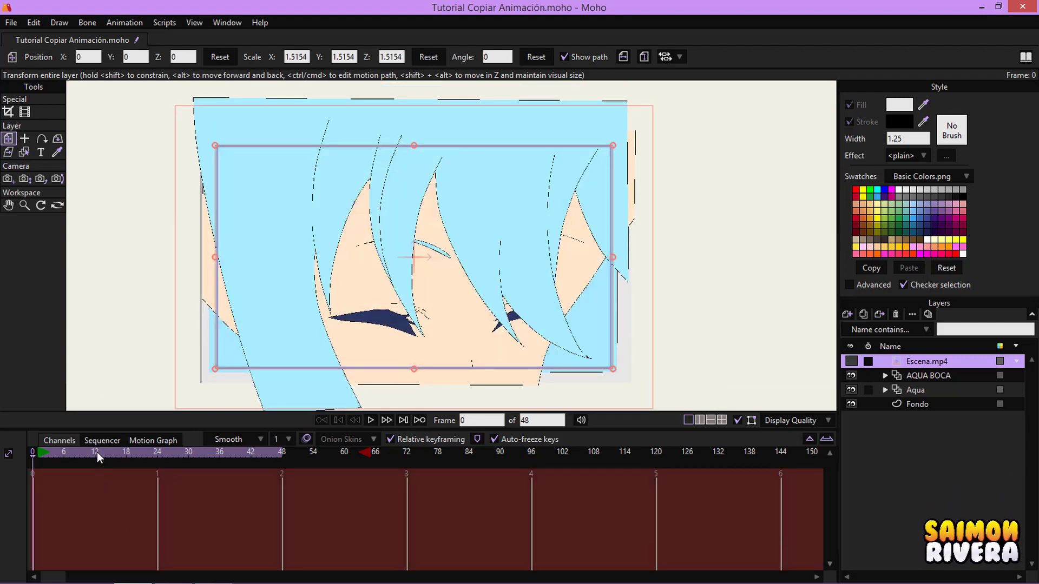
Review the frames after the body motion ends, select the AQUA BOCA layer, and play the mouth animation.
drag(96, 453, 231, 442)
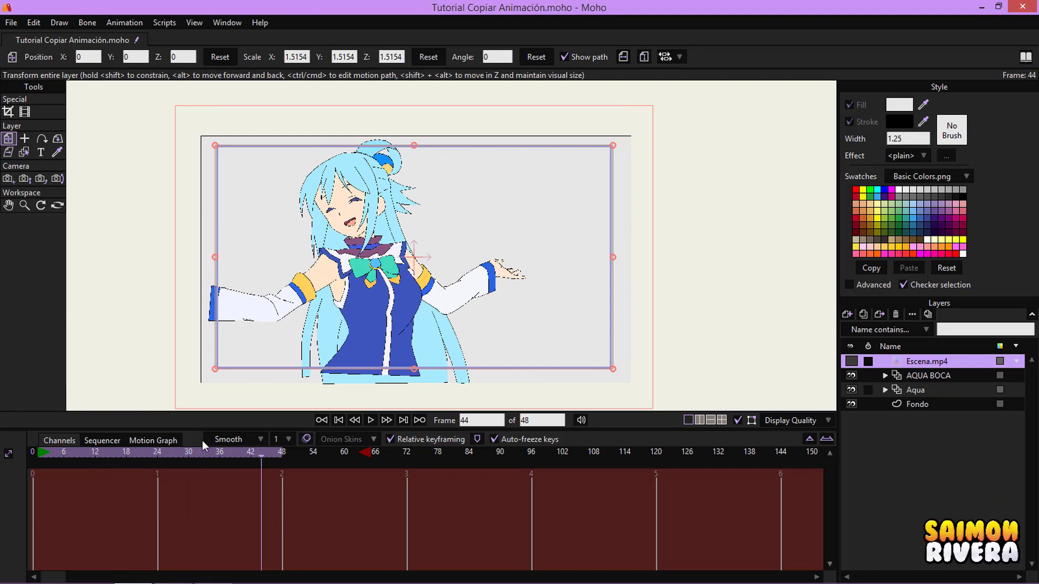
key(Left)
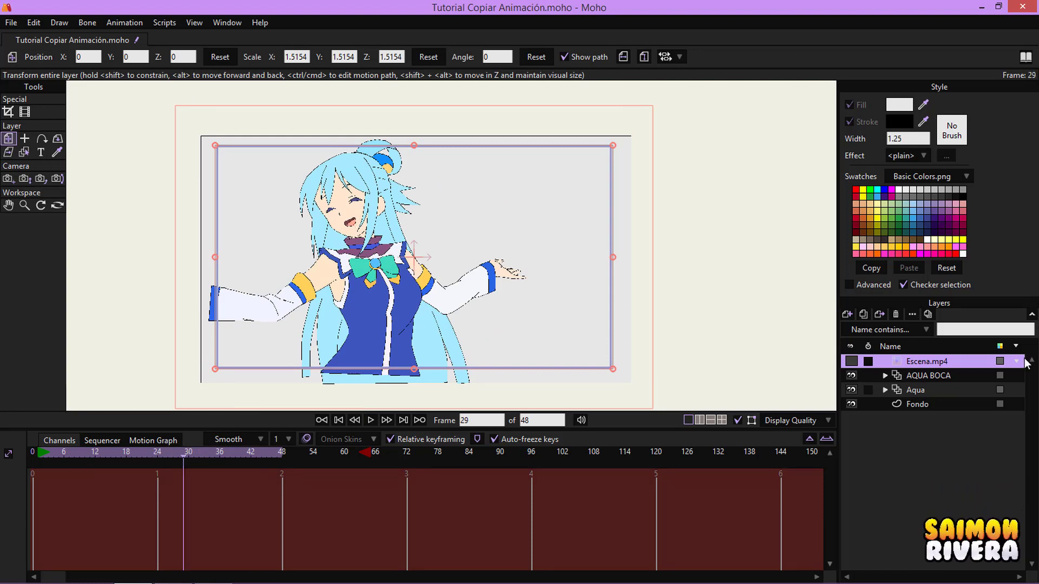
click(962, 375)
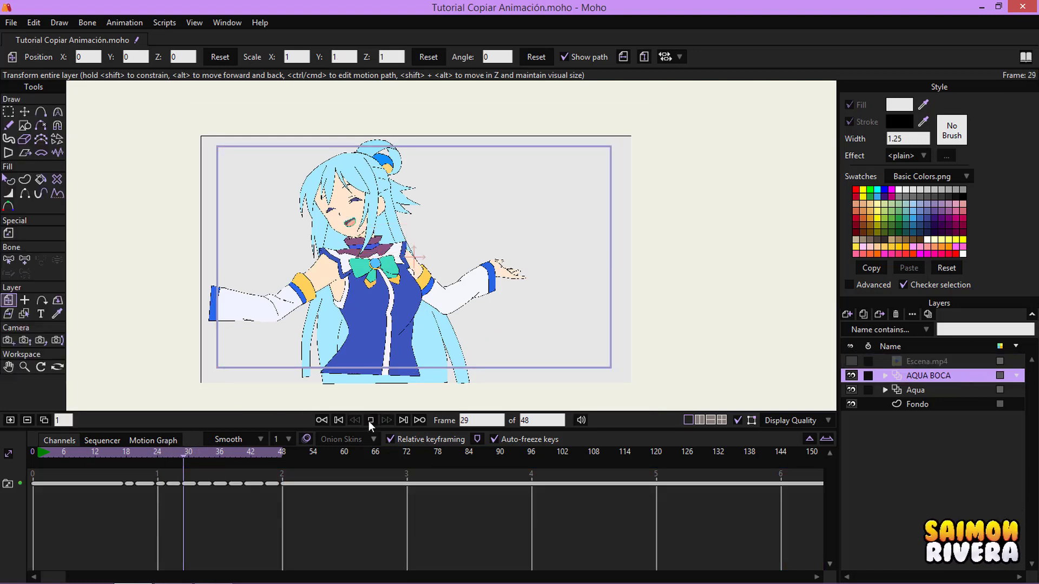
click(369, 420)
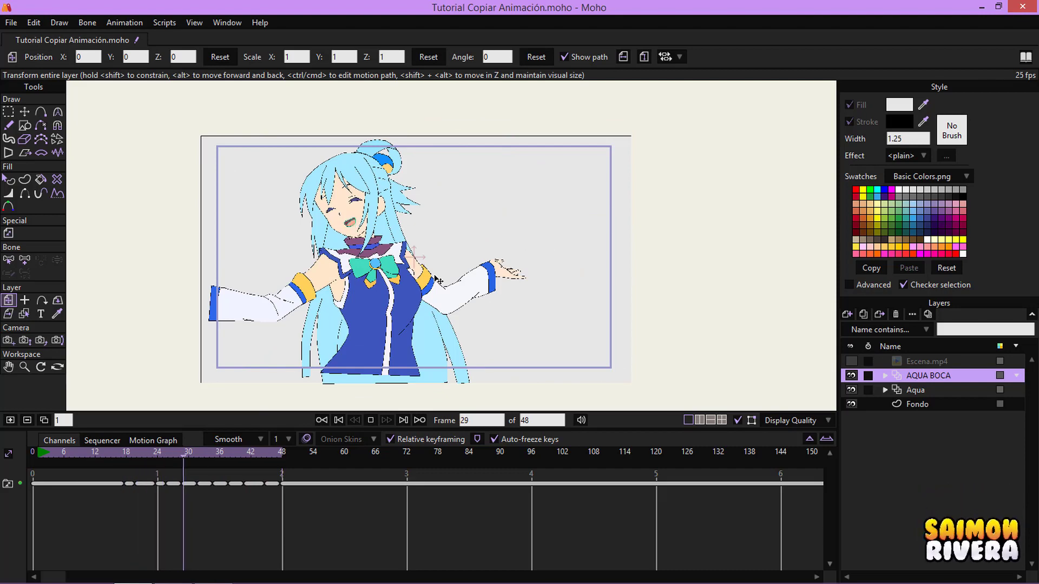
click(370, 419)
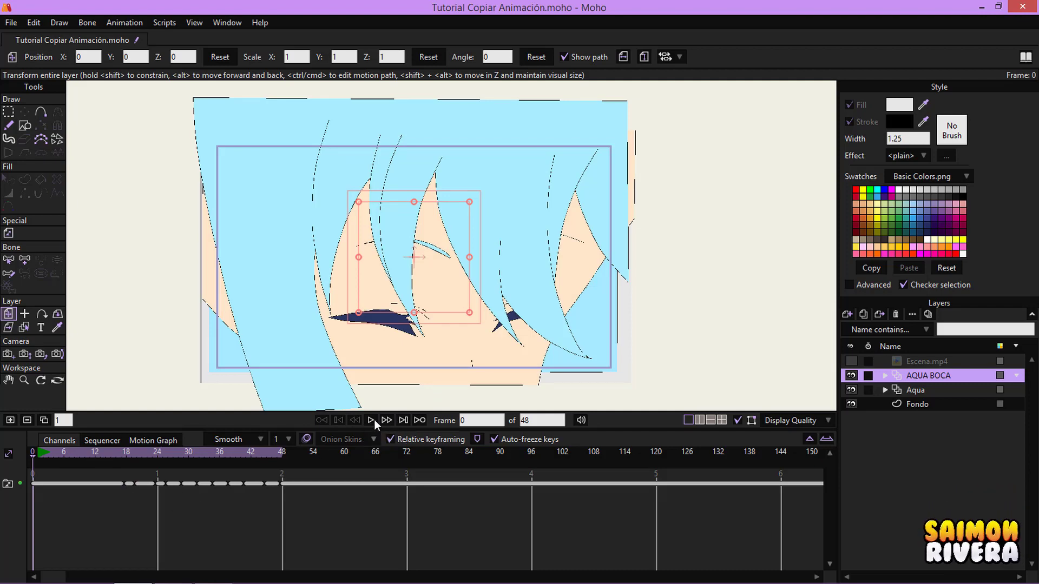
click(372, 421)
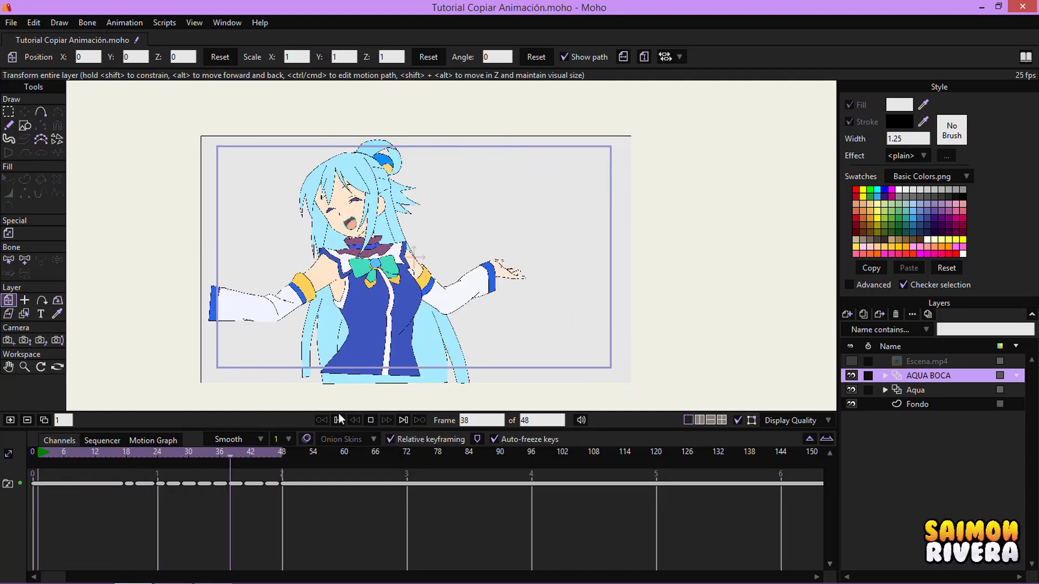
Stop the playback, rewind to frame 0, select the AQUA BOCA layer, and scrub to frame 20 to examine the mouth.
click(364, 420)
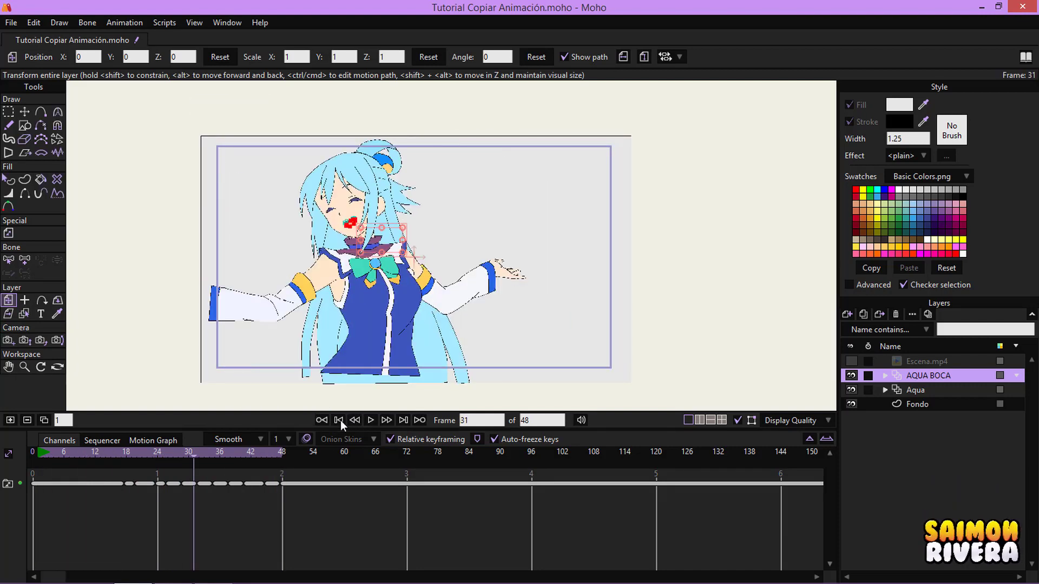
click(339, 420)
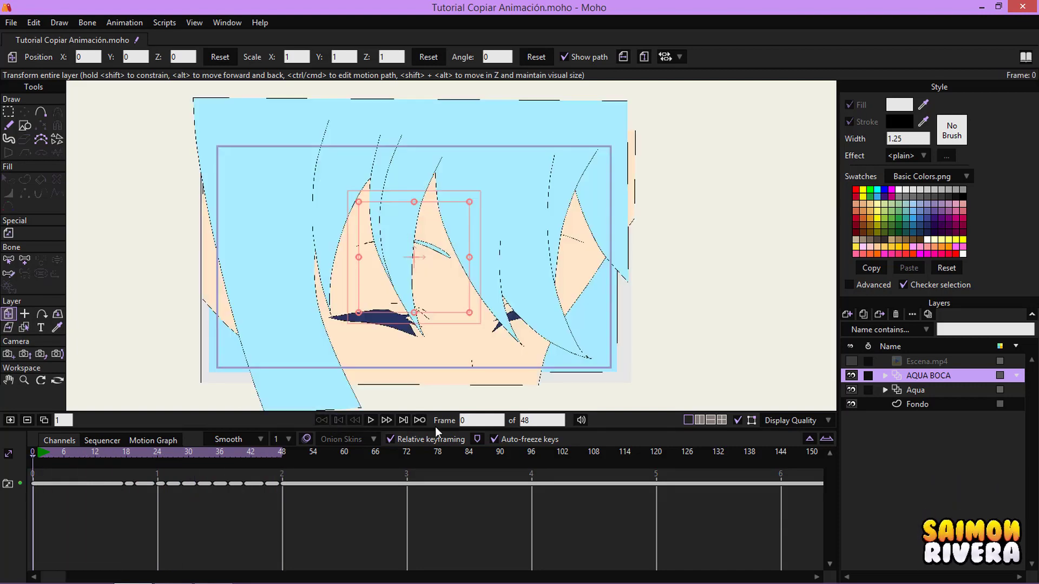
click(885, 376)
click(885, 377)
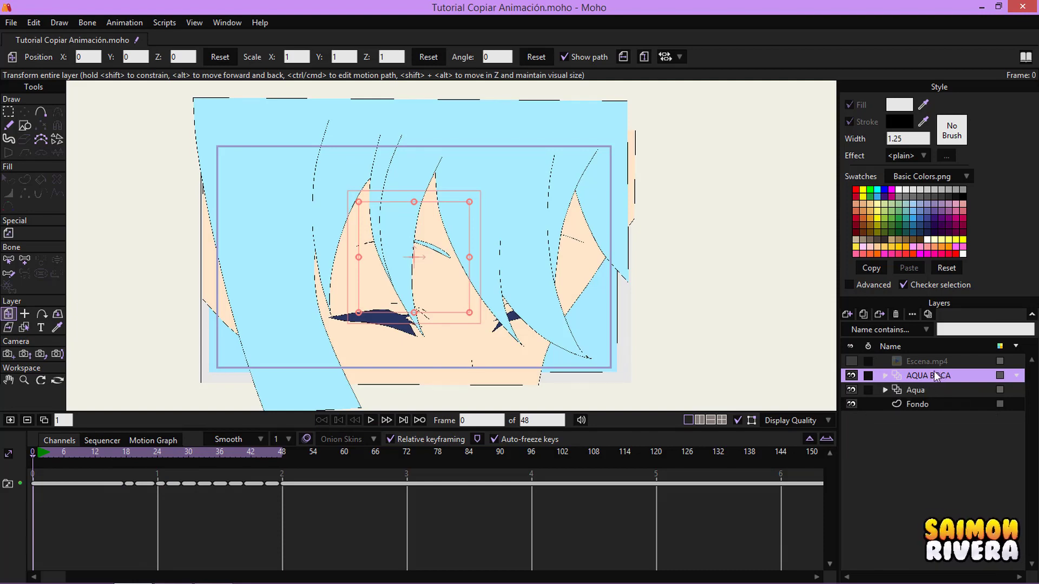
click(921, 386)
click(927, 374)
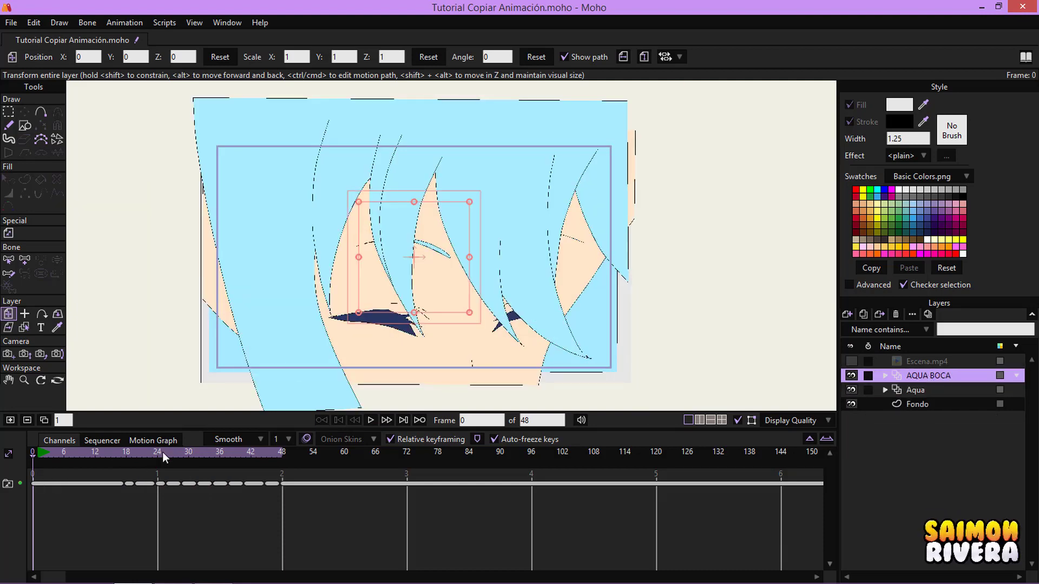
drag(167, 453, 135, 450)
scroll(486, 242, up, 5)
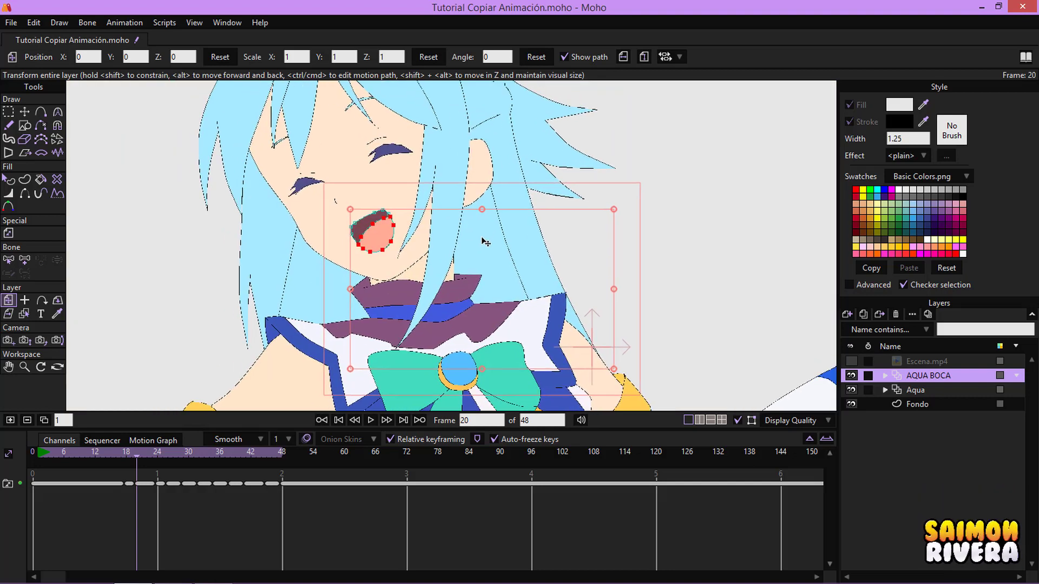
Toggle the AQUA BOCA layer's visibility repeatedly at frame 20 to compare the face with and without its mouth.
click(851, 377)
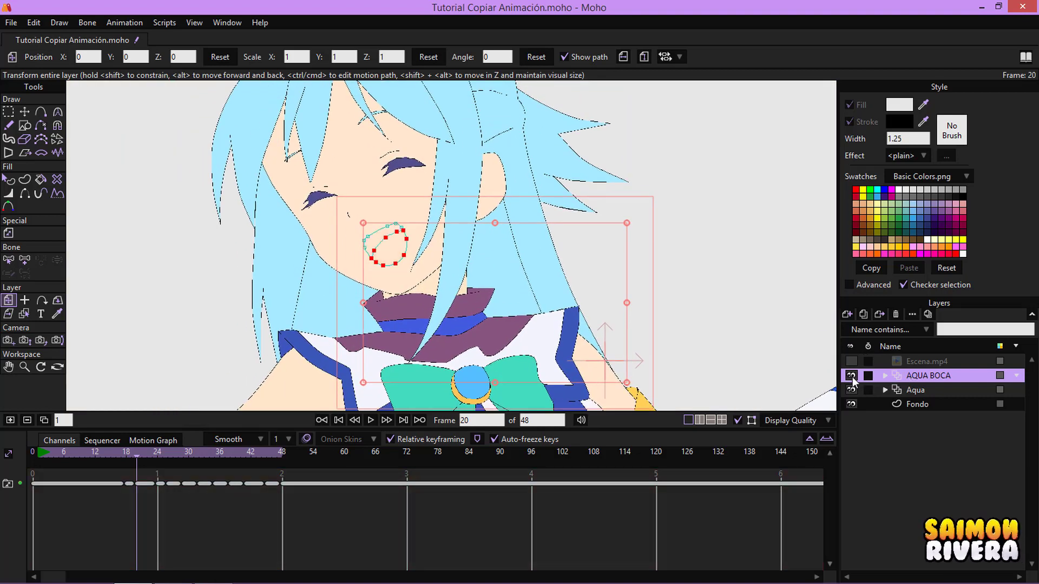
click(851, 376)
click(852, 377)
click(851, 377)
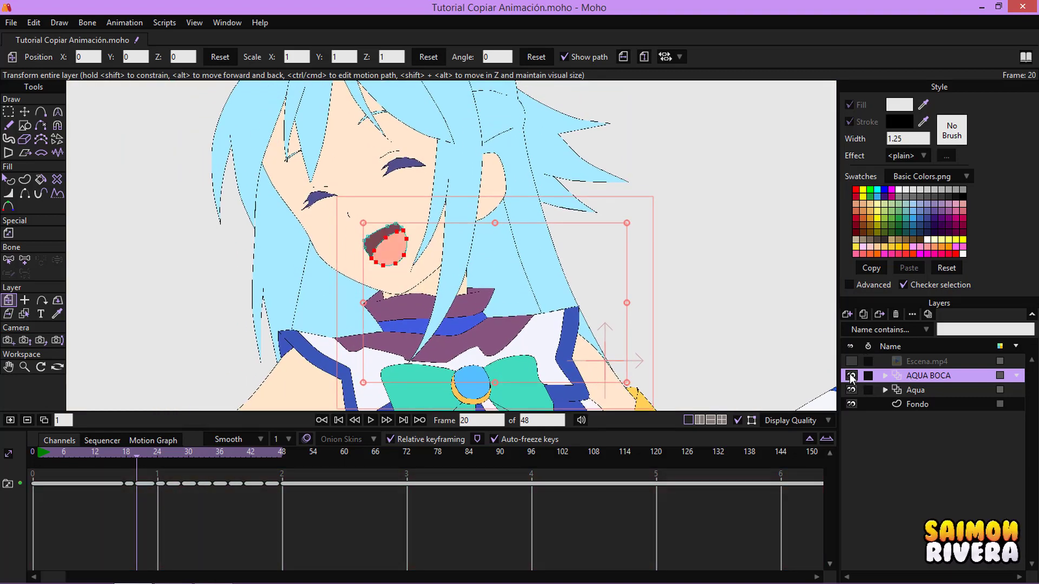
click(851, 376)
click(851, 377)
scroll(468, 206, down, 8)
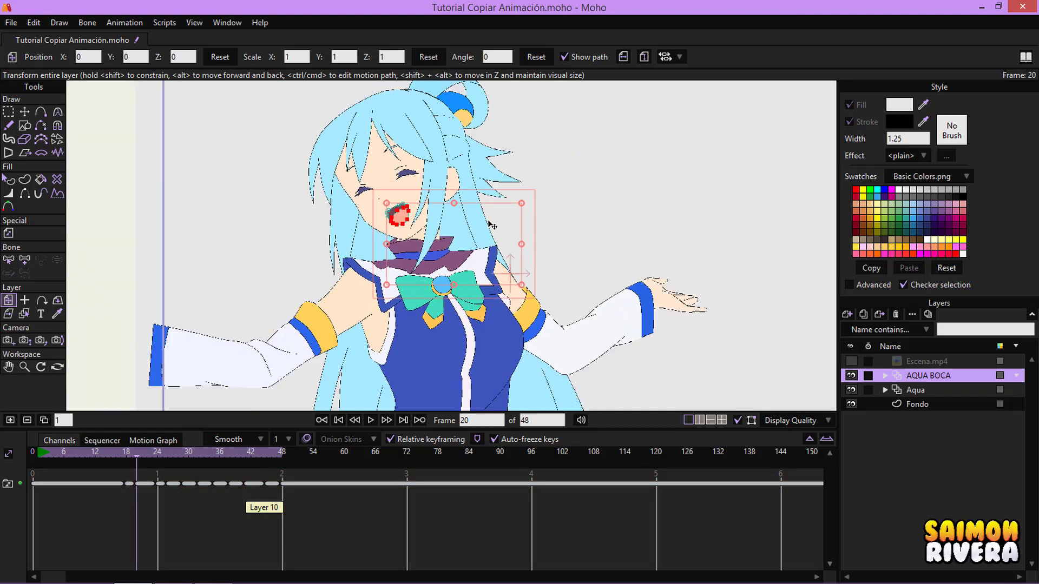
scroll(470, 209, up, 6)
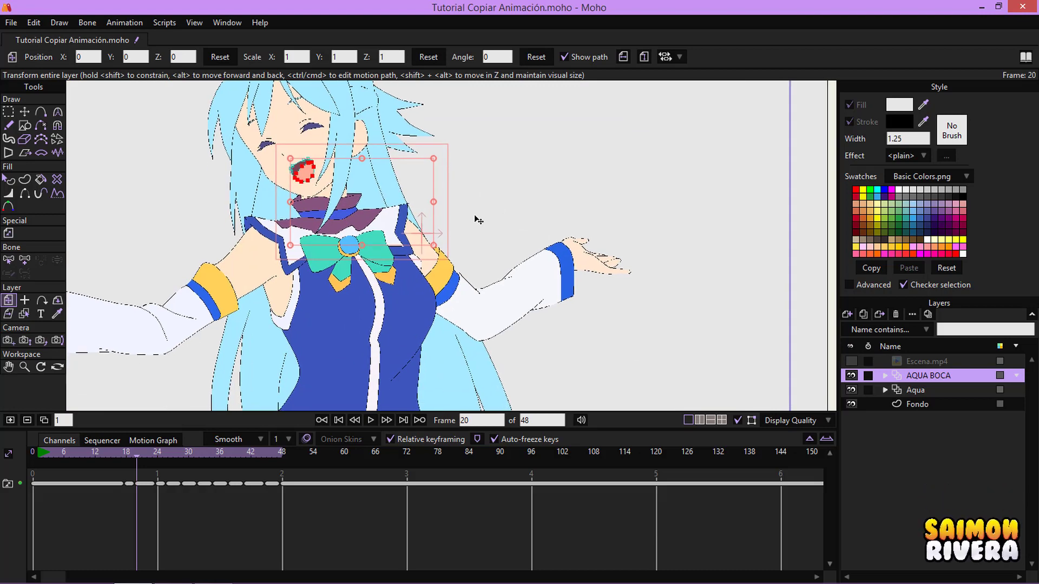
scroll(486, 230, down, 2)
scroll(434, 249, up, 2)
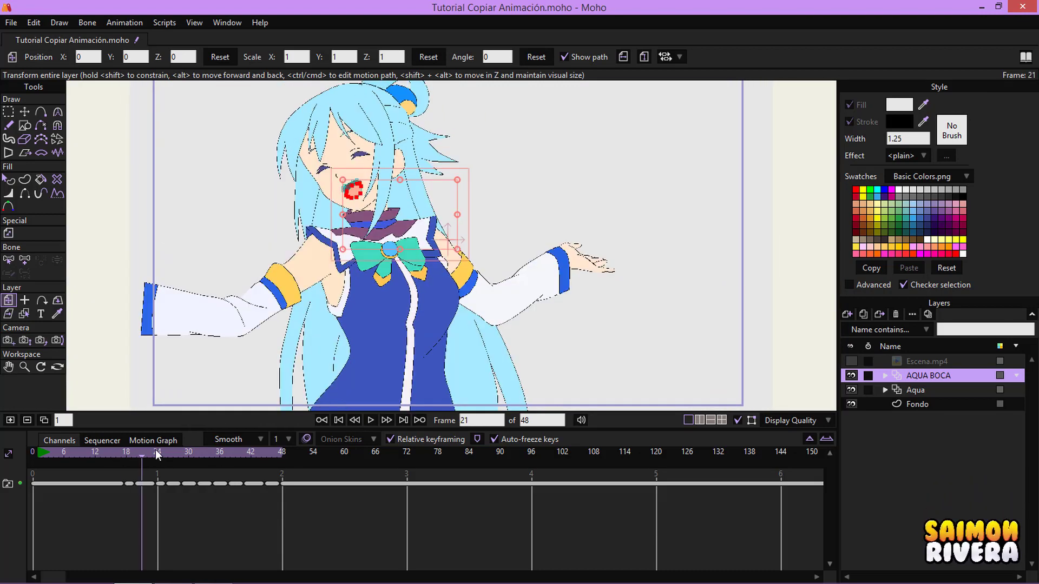
Scrub through the AQUA BOCA mouth drawings and play the animation from frame 0 to examine the mouth changes.
drag(155, 449, 220, 450)
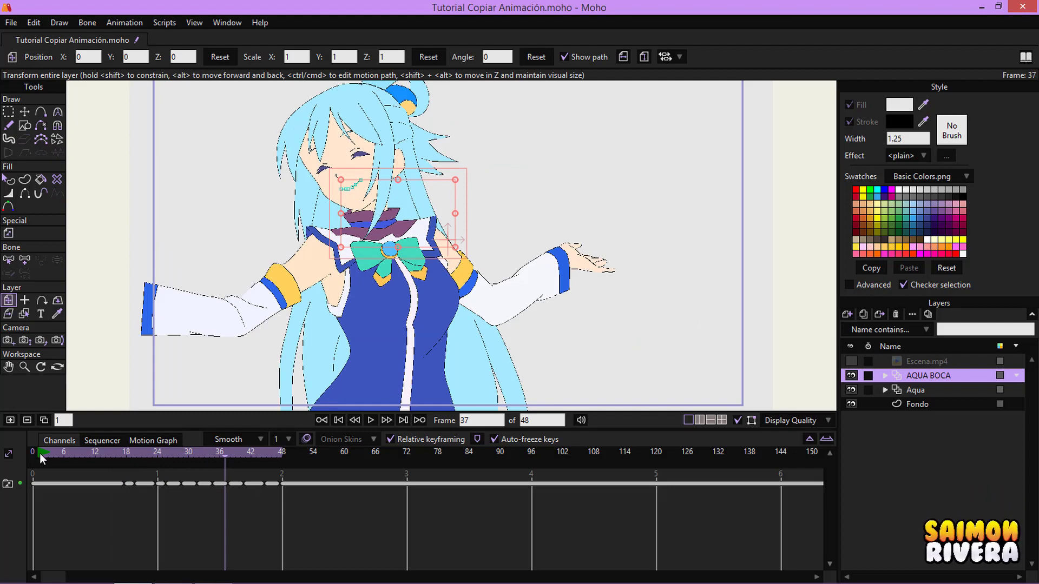
drag(42, 457, 193, 450)
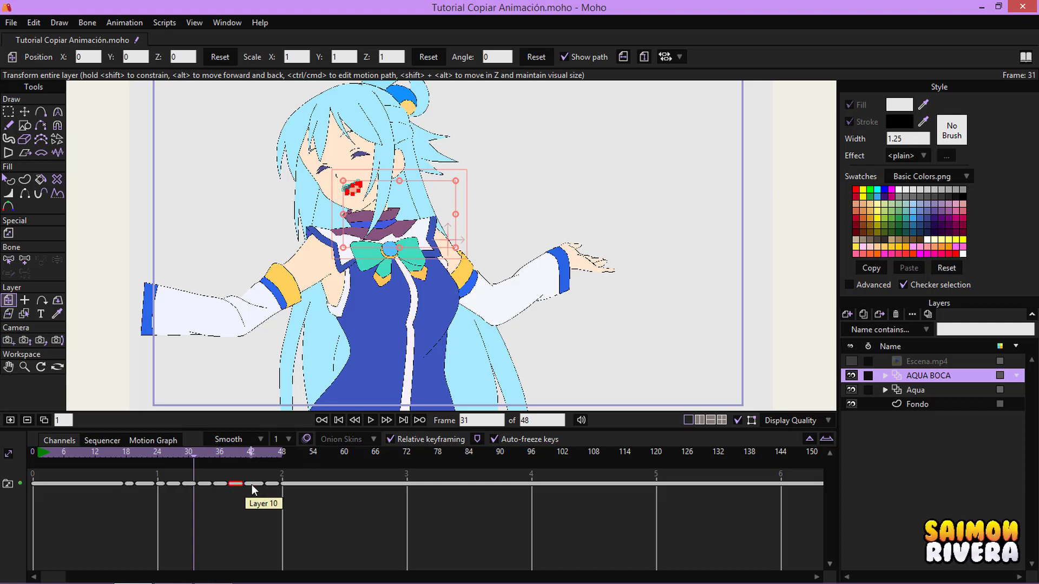
click(35, 453)
click(371, 420)
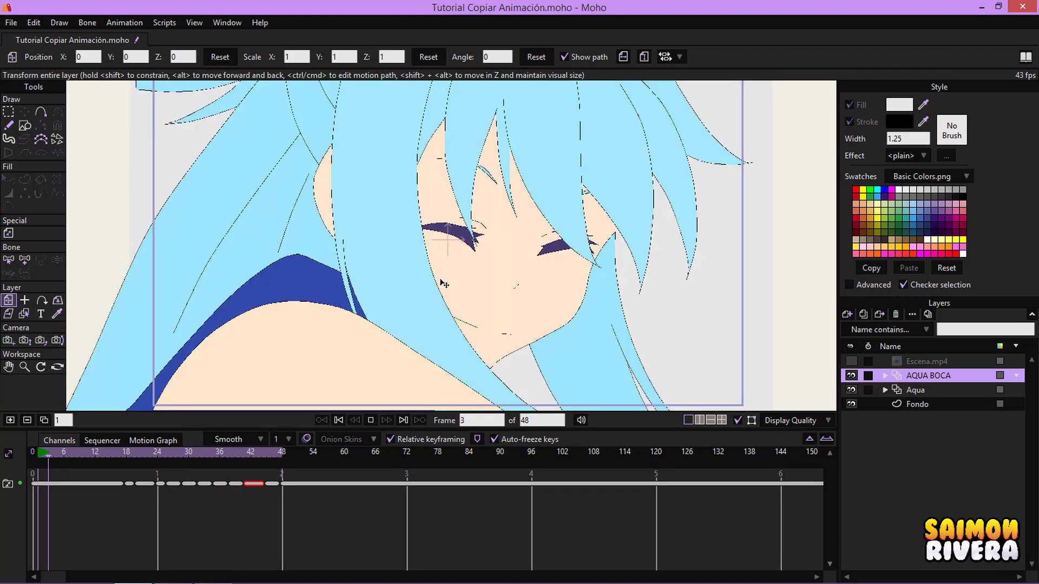
click(375, 422)
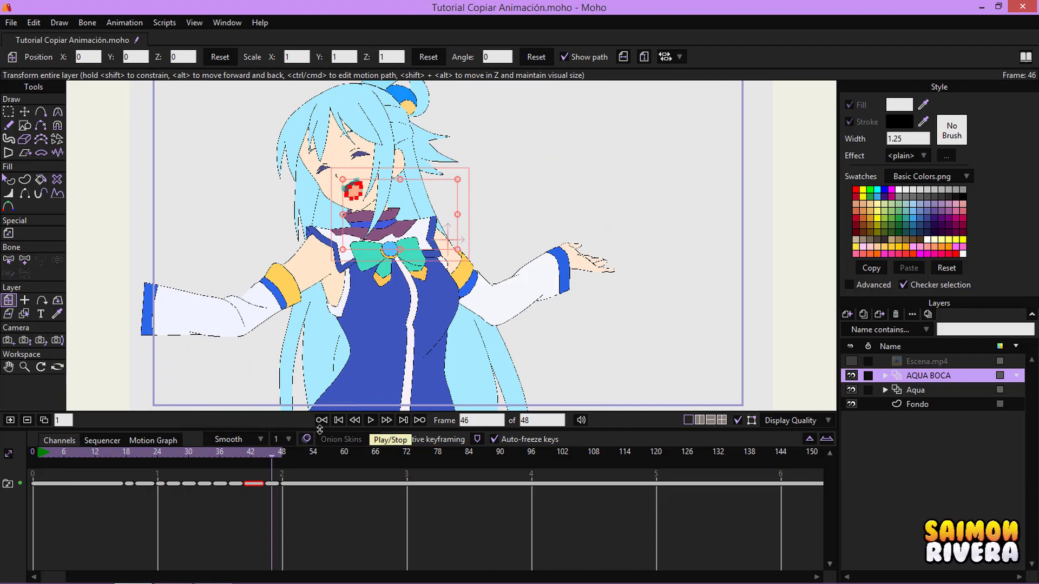
Replay the animation from frame 0 several times to review the body and mouth motion together.
click(335, 421)
click(367, 421)
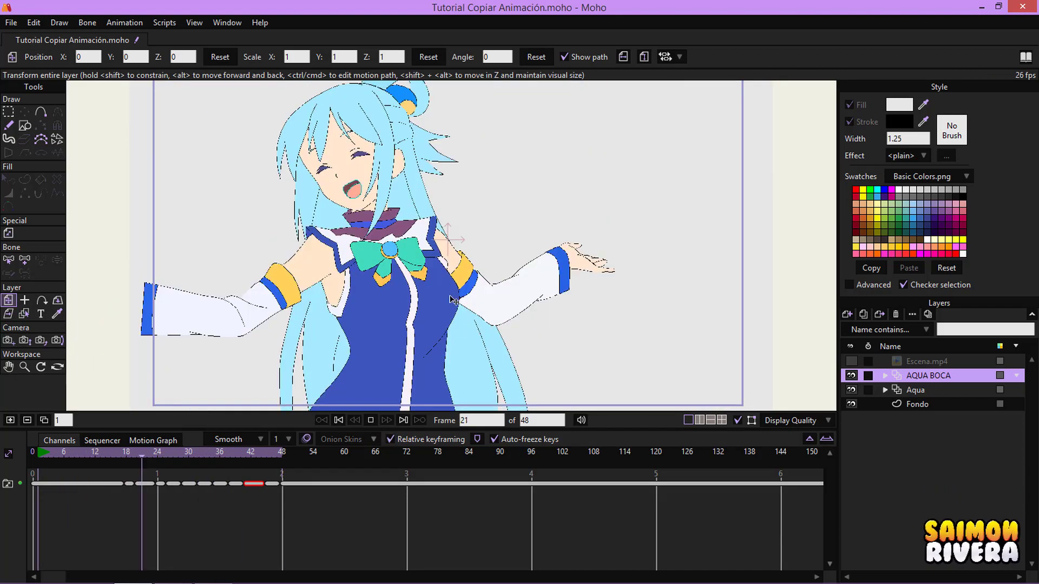
click(338, 420)
scroll(427, 258, down, 4)
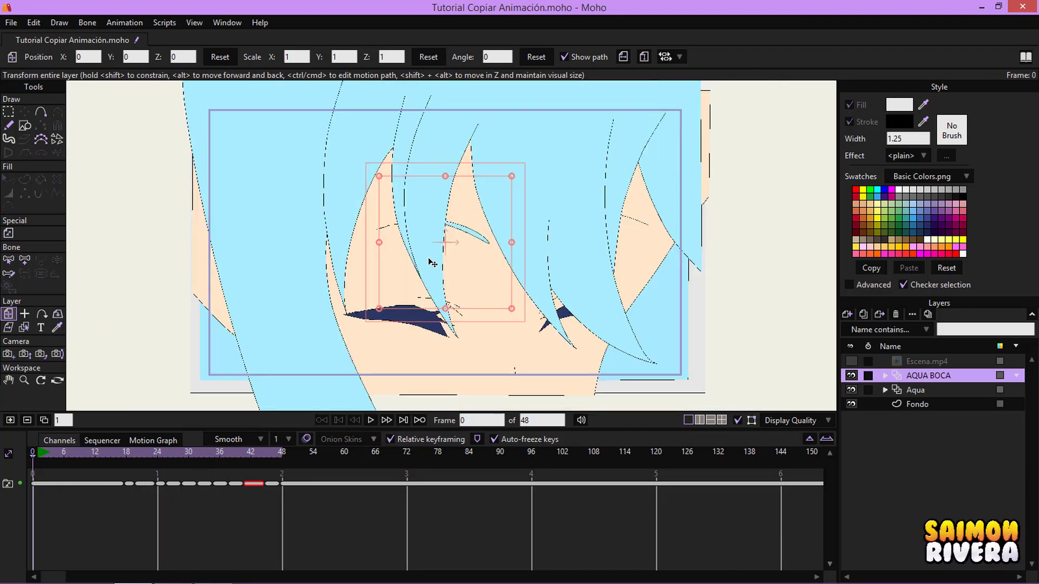
scroll(425, 283, up, 4)
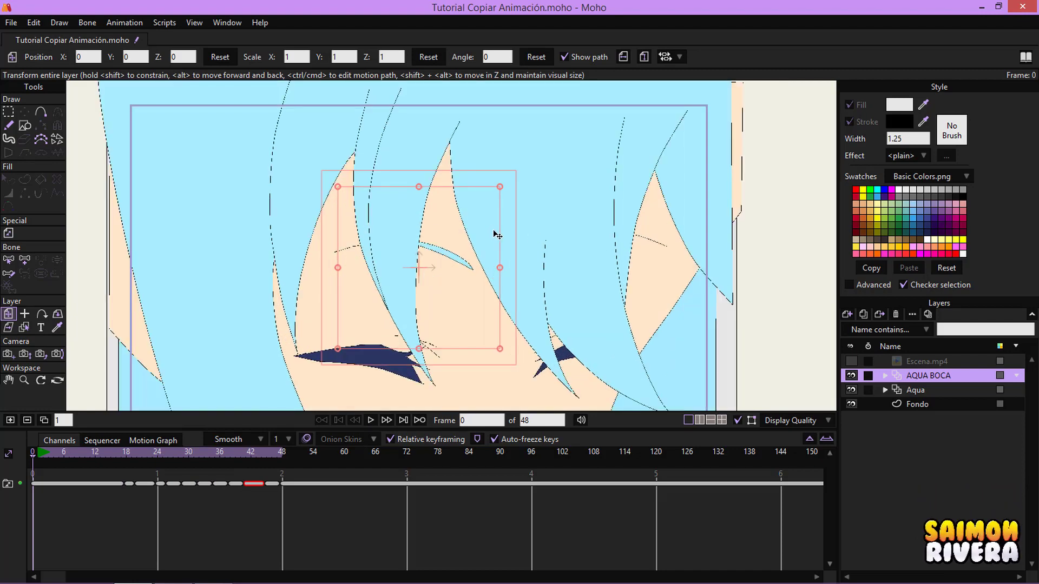
drag(646, 269, 619, 250)
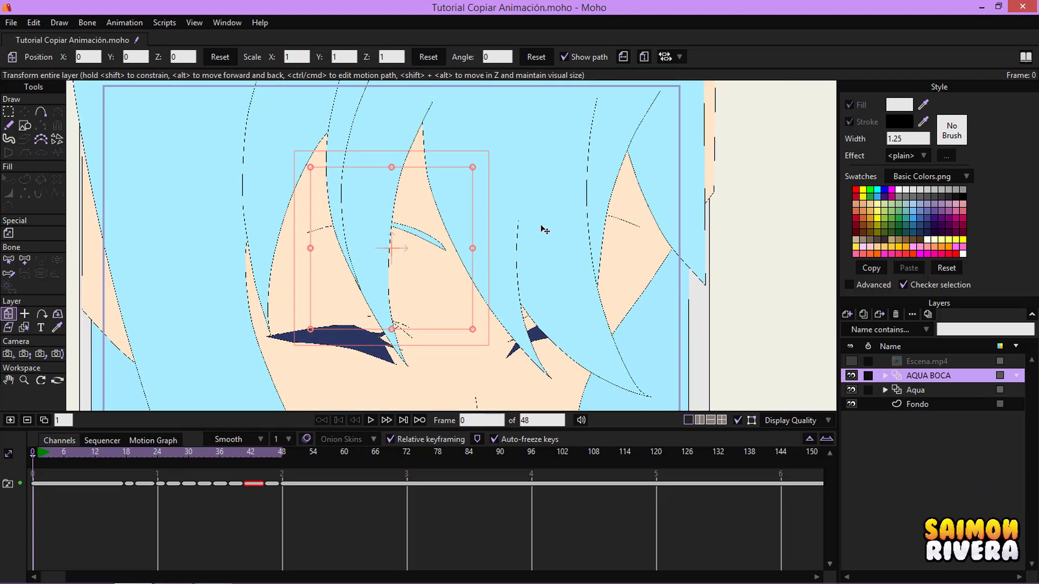
click(373, 422)
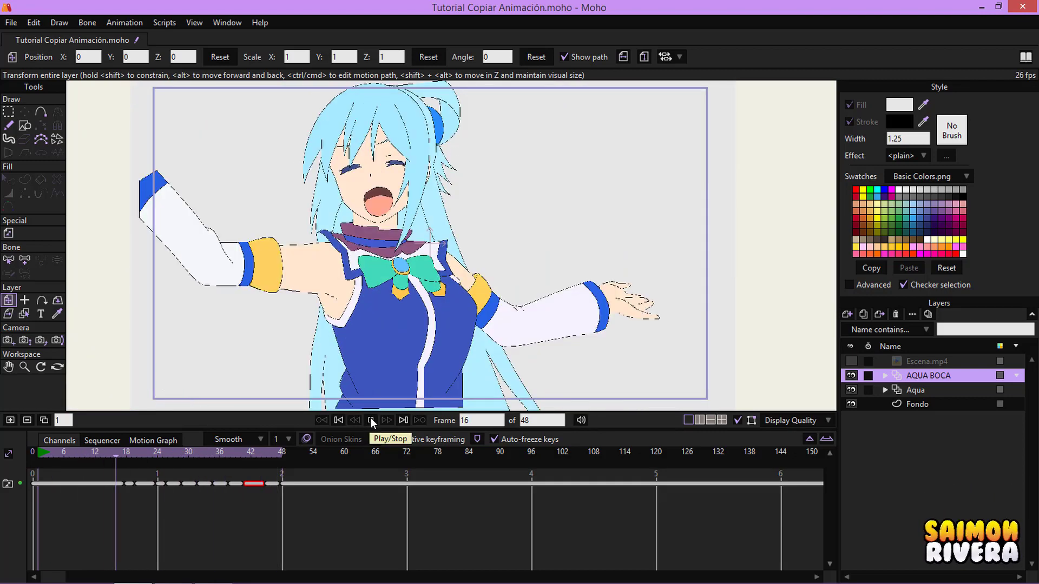
click(370, 419)
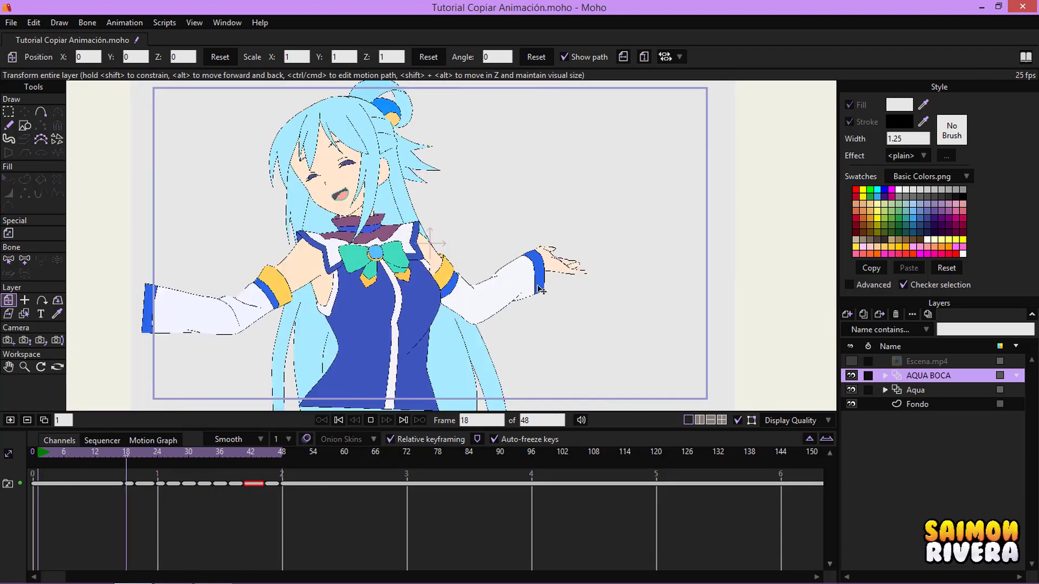
click(370, 420)
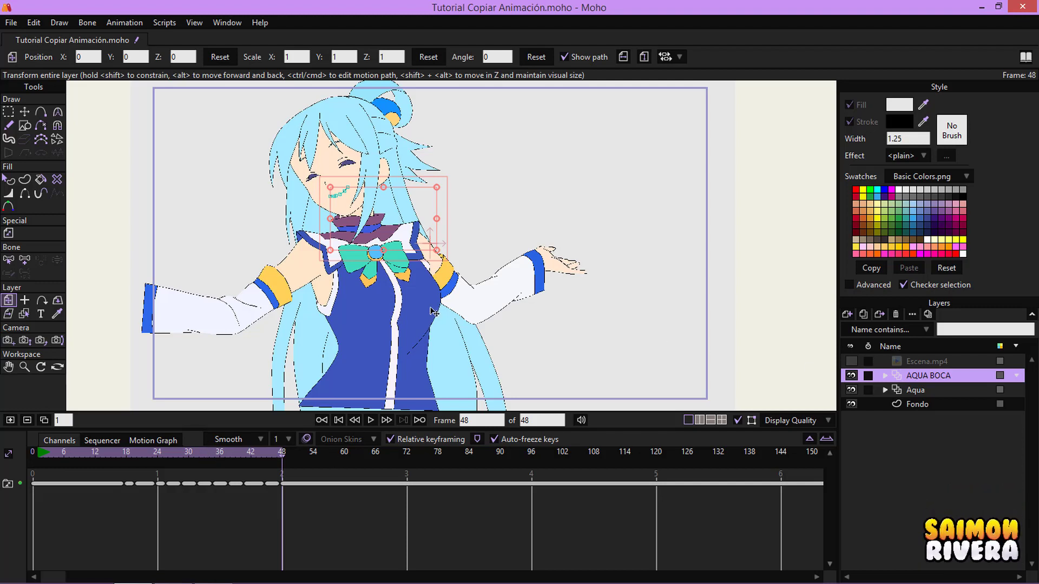
At frame 0, add a Switch layer above AQUA BOCA and enable Frame-by-frame drawing in its settings.
click(45, 456)
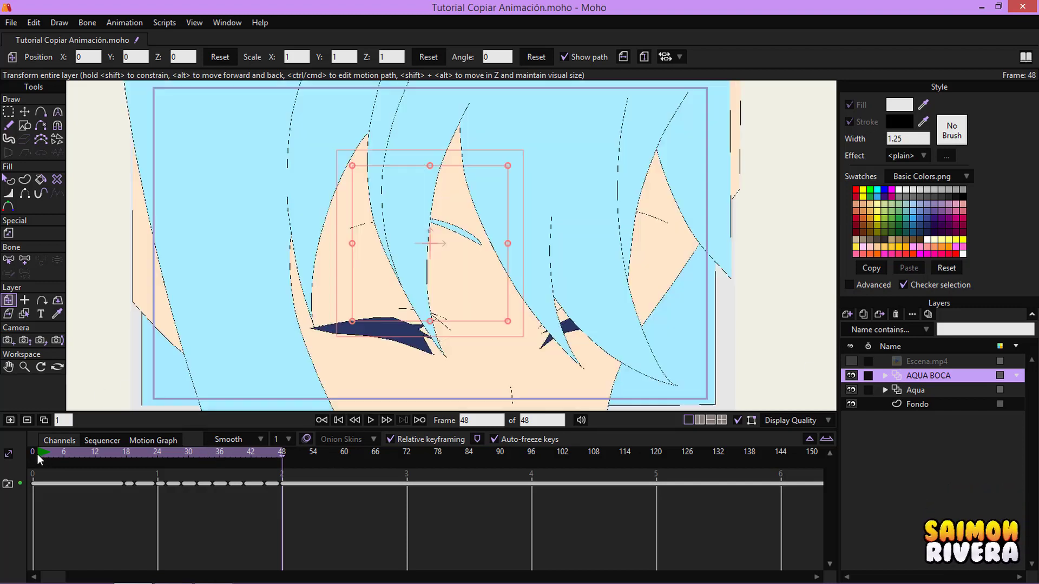
click(845, 314)
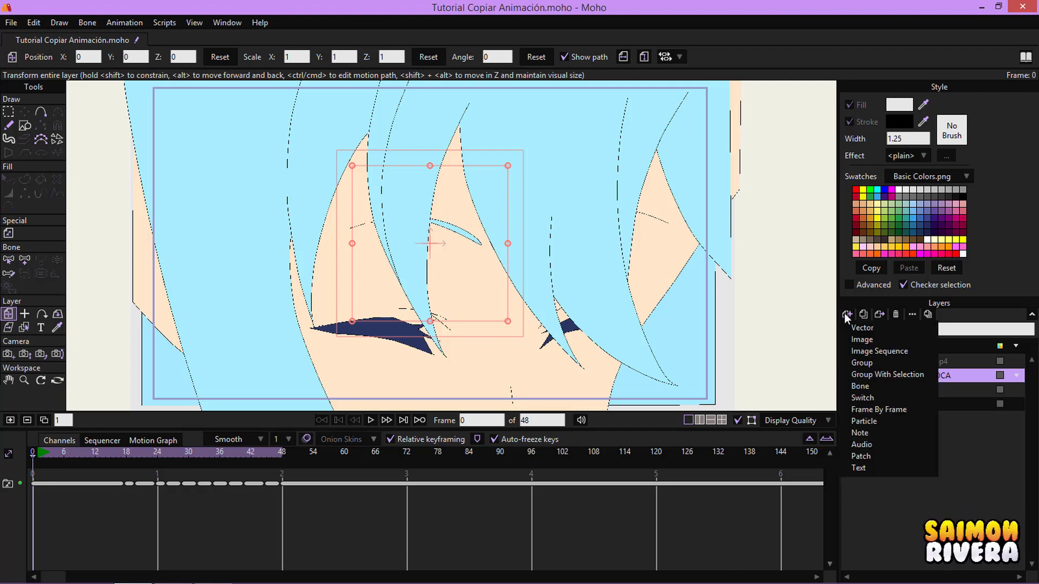
click(925, 400)
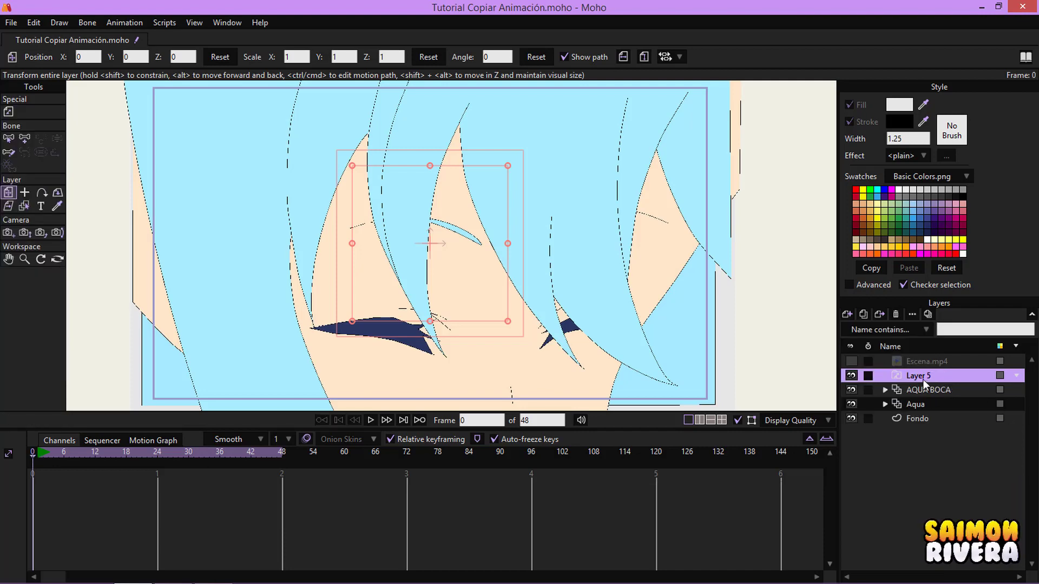
double_click(920, 376)
click(749, 47)
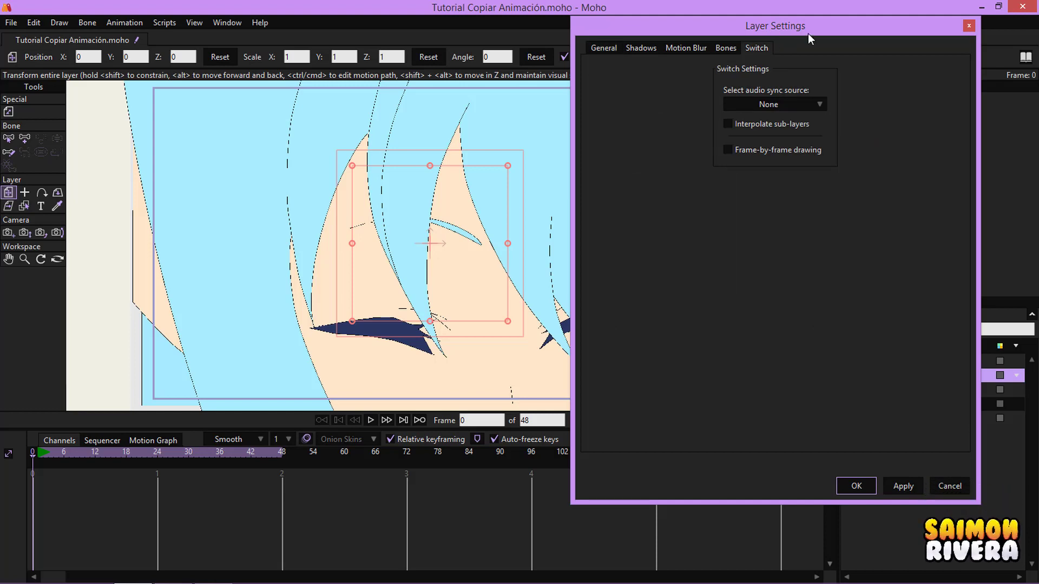
drag(807, 34, 670, 58)
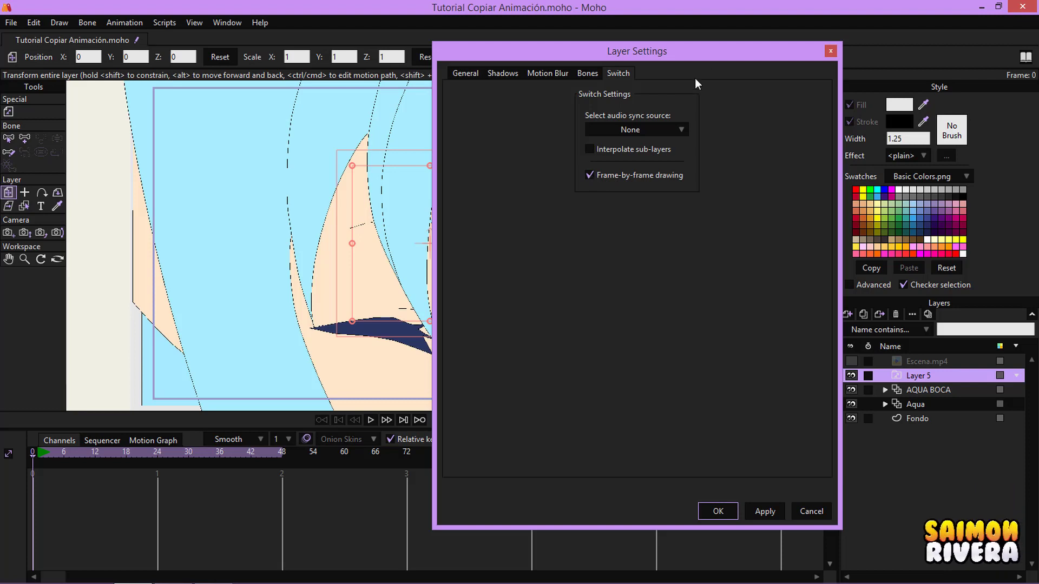
drag(694, 53, 615, 61)
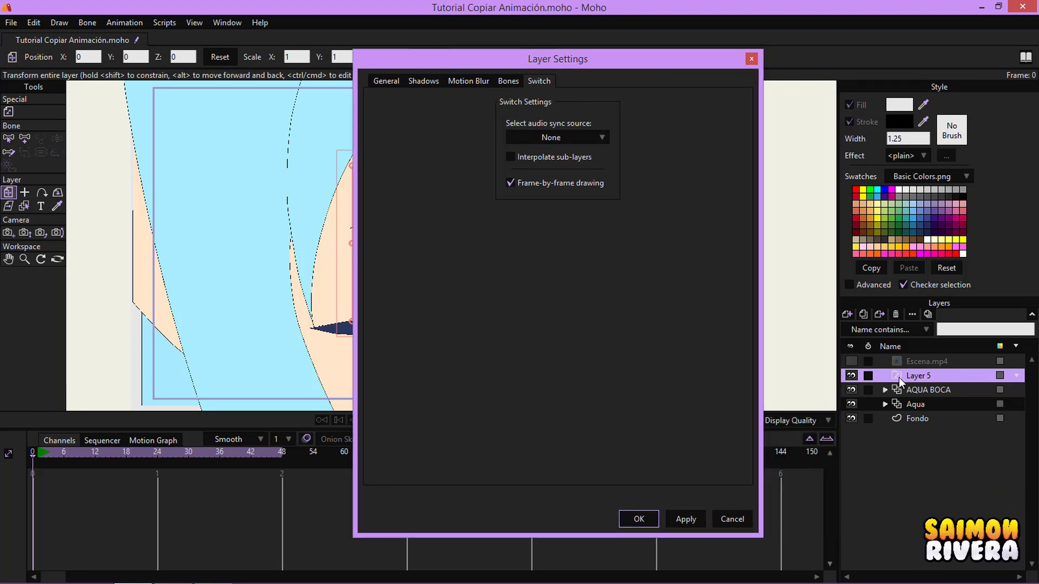
click(643, 516)
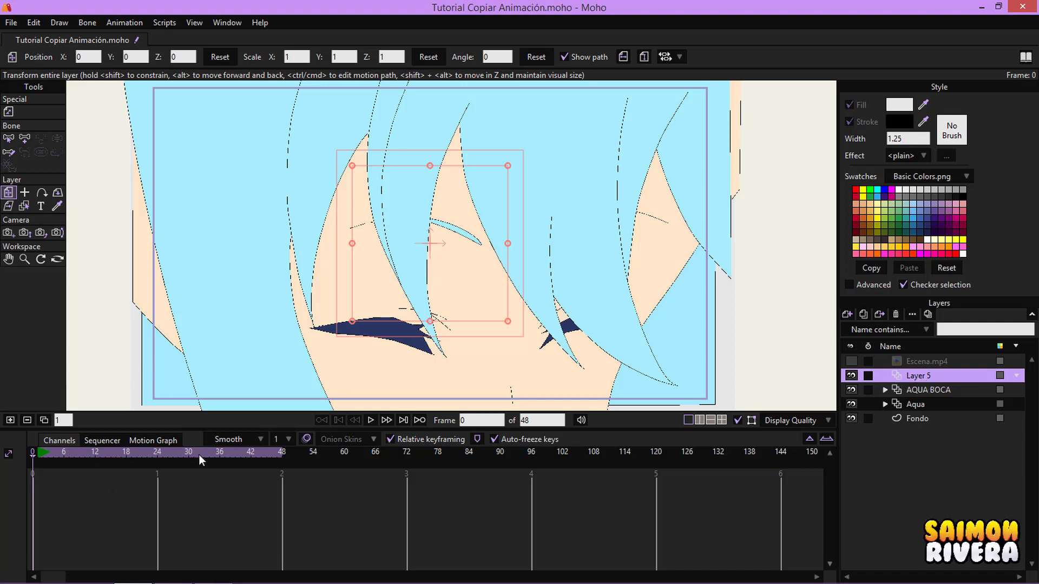
Check the Frame-by-frame drawing option in the new layer's Switch settings.
double_click(913, 375)
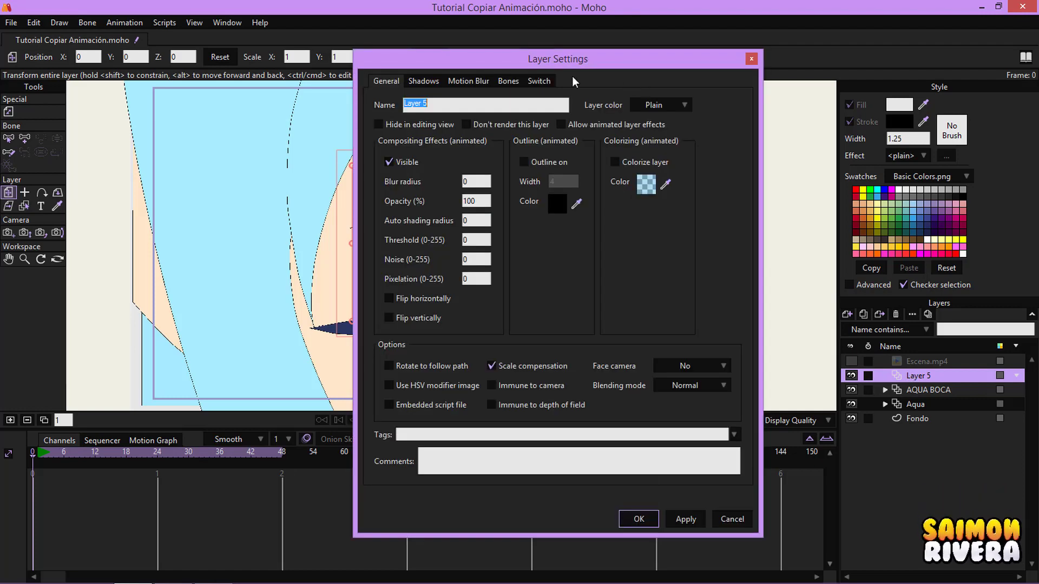
click(536, 82)
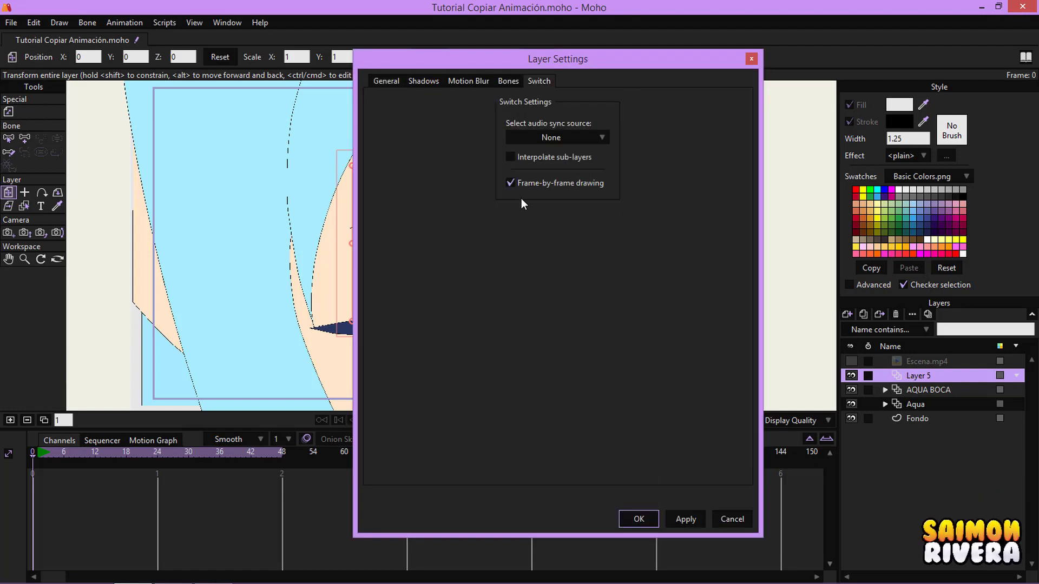
click(646, 518)
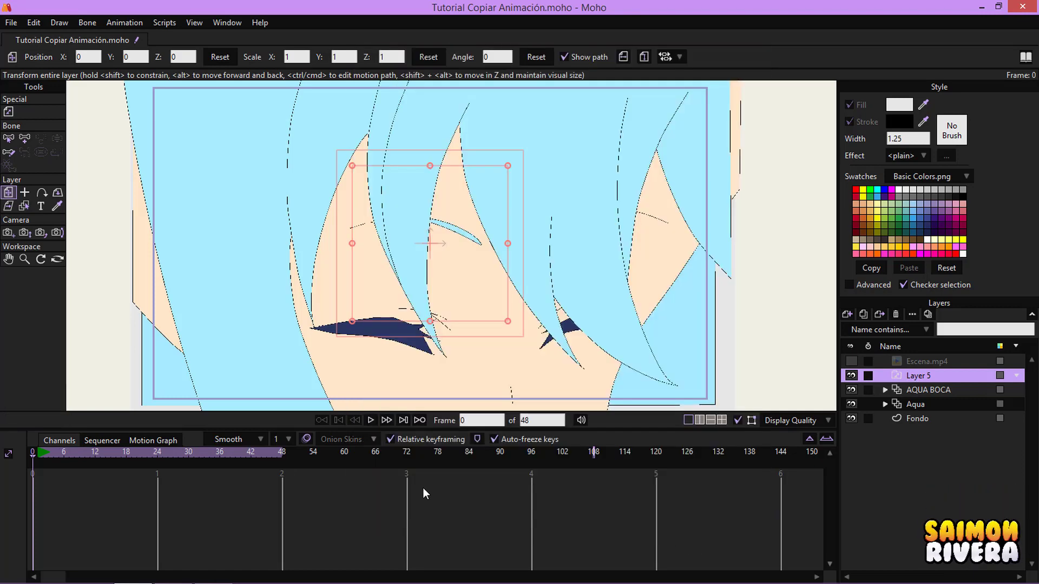
Scrub along the new layer's timeline from around frame 26 and return to frame 0.
click(151, 456)
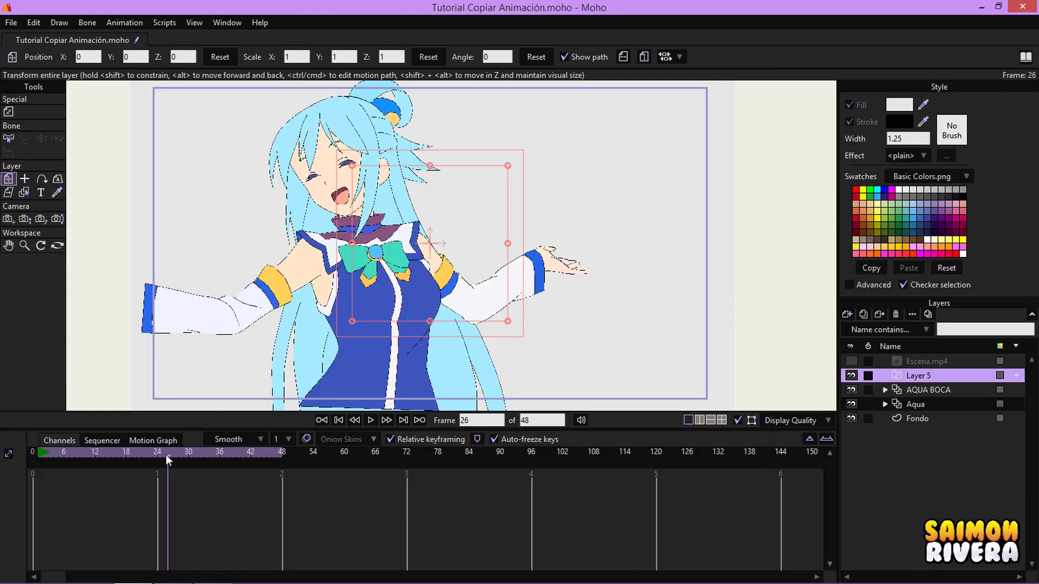
drag(206, 454, 231, 454)
click(33, 455)
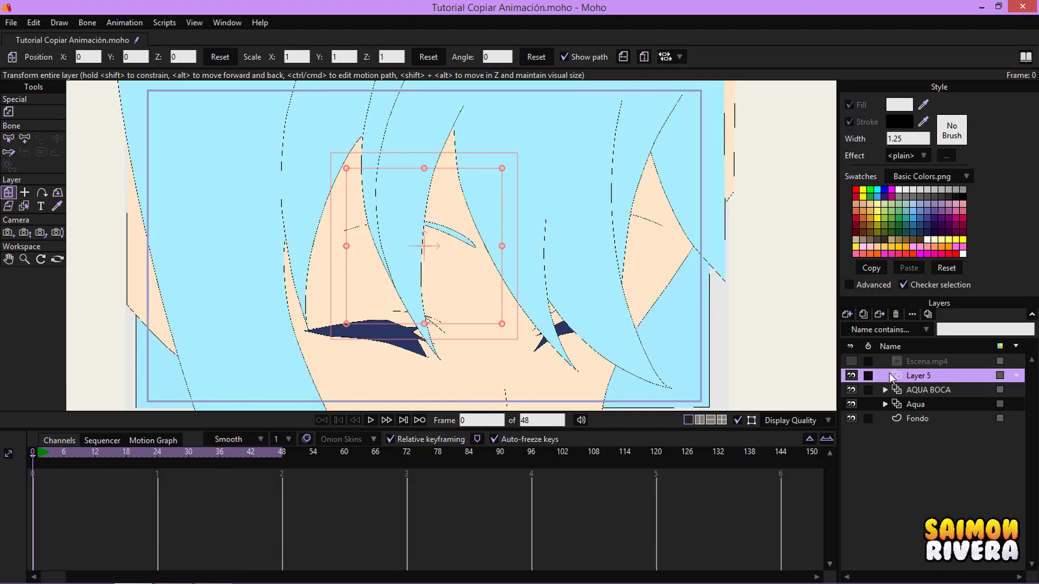
Rename the new Switch layer as AQUA 2.
double_click(930, 376)
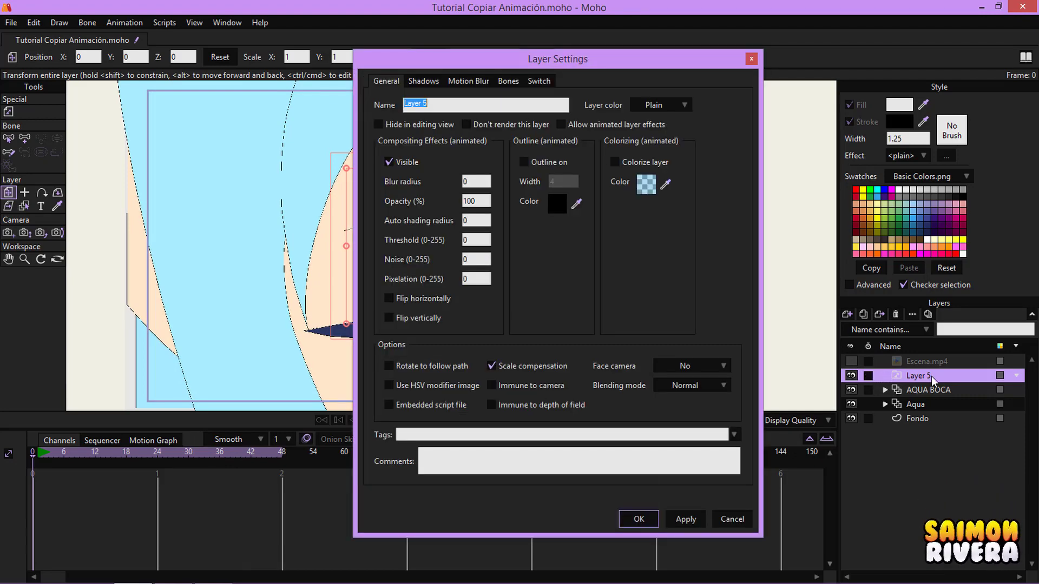
text(AQUA)
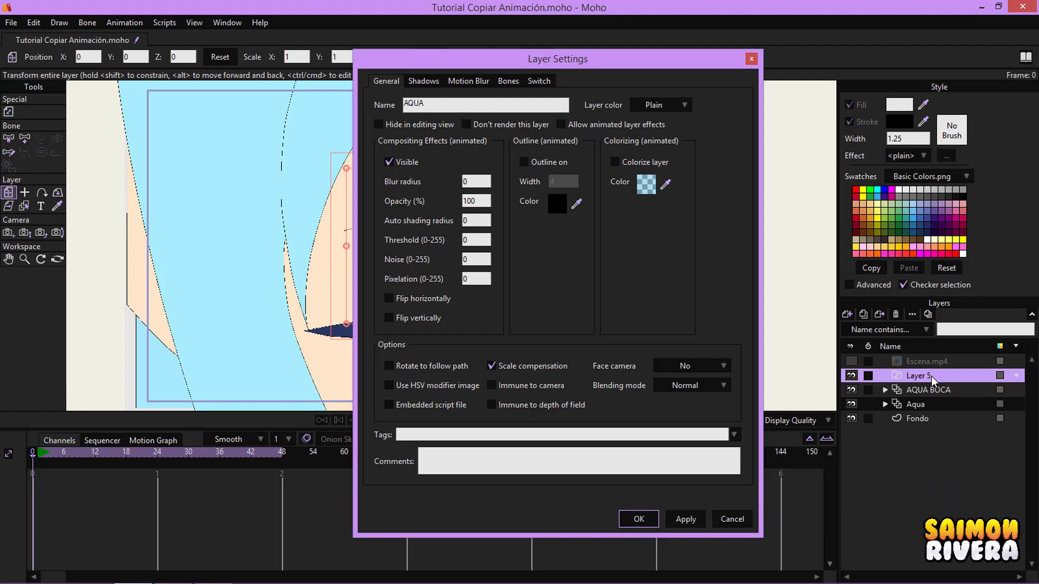
text( 2)
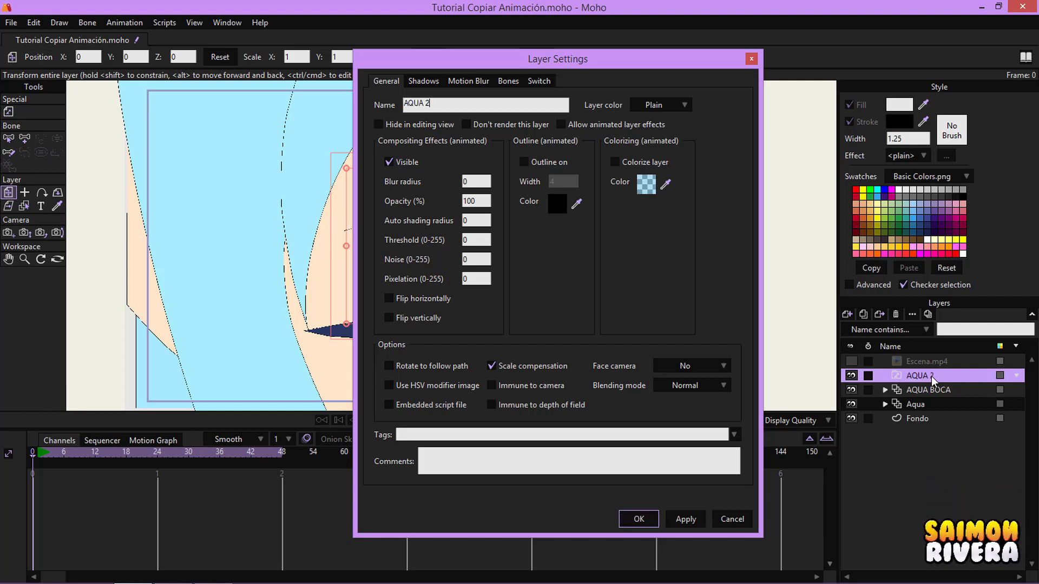
key(Return)
Look through the body drawings Layer 2 to Layer 7 inside the Aqua group one by one.
click(885, 404)
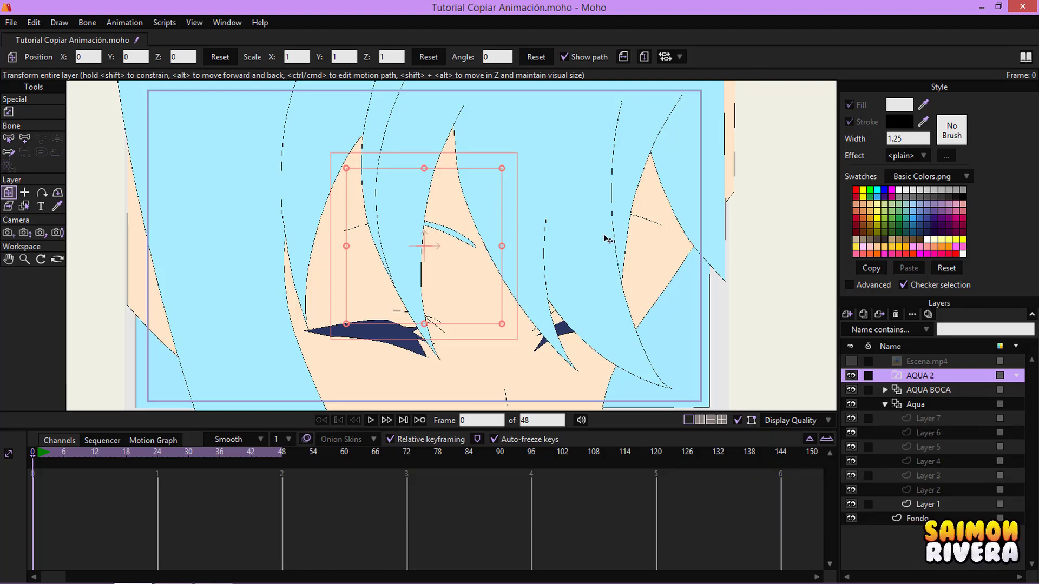
scroll(567, 240, down, 2)
click(926, 489)
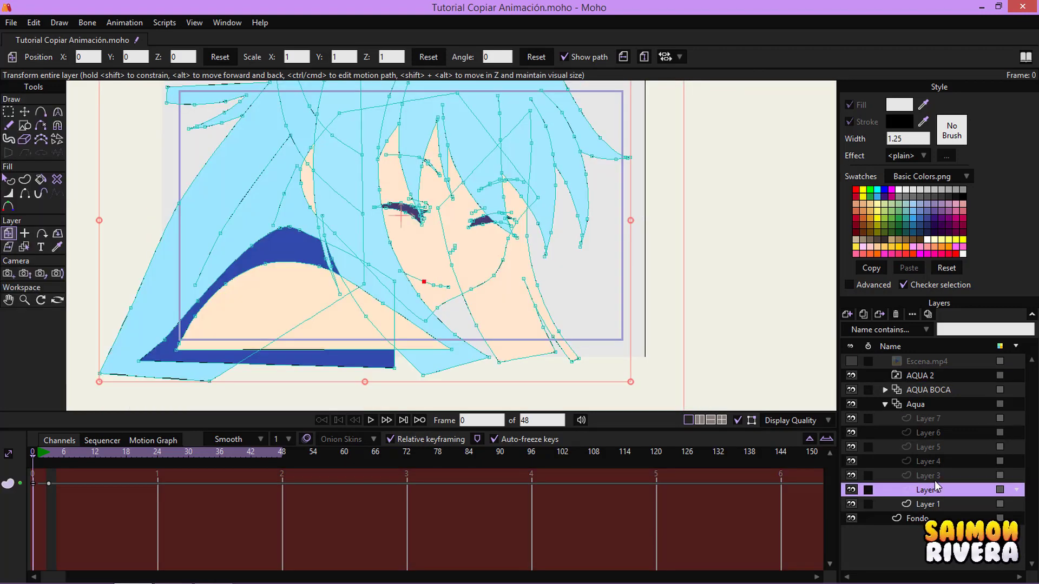
click(936, 475)
click(936, 490)
click(8, 179)
click(511, 319)
mouse_move(922, 105)
mouse_down()
mouse_move(616, 115)
mouse_move(483, 105)
mouse_up()
click(931, 474)
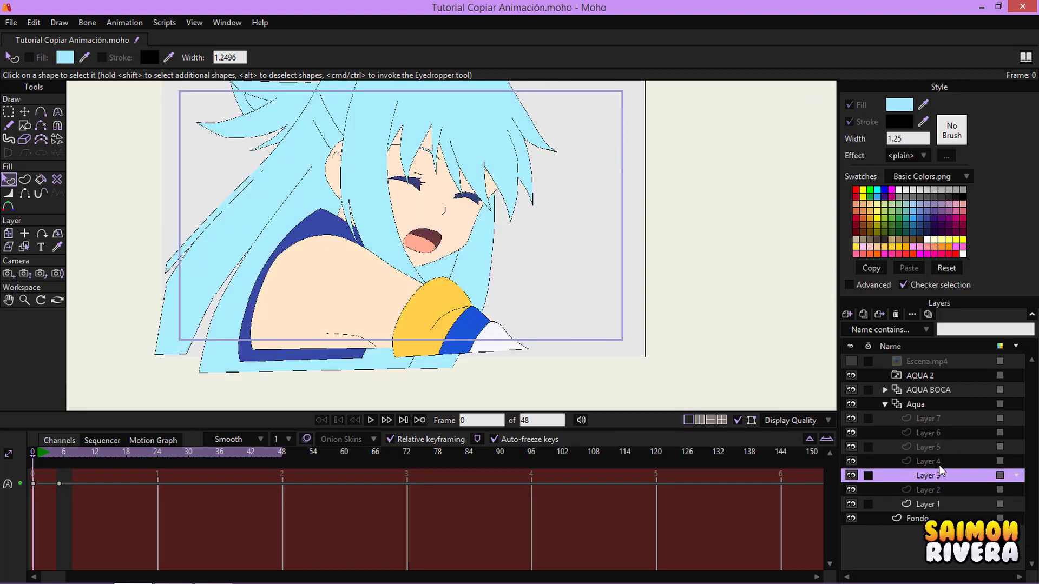
click(939, 463)
click(940, 446)
click(940, 433)
click(936, 418)
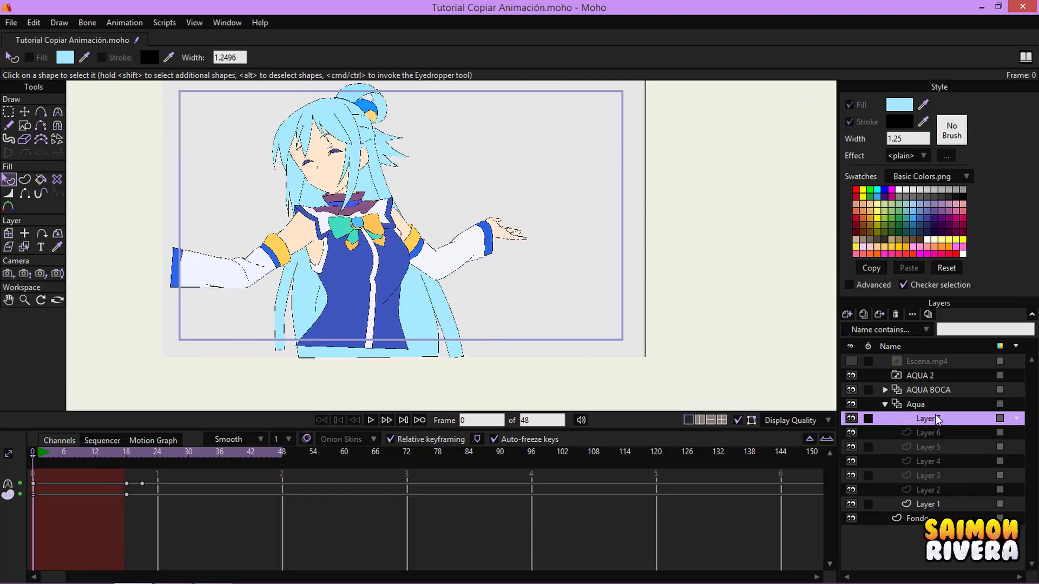
Collapse the Aqua group and duplicate it.
click(884, 404)
click(911, 404)
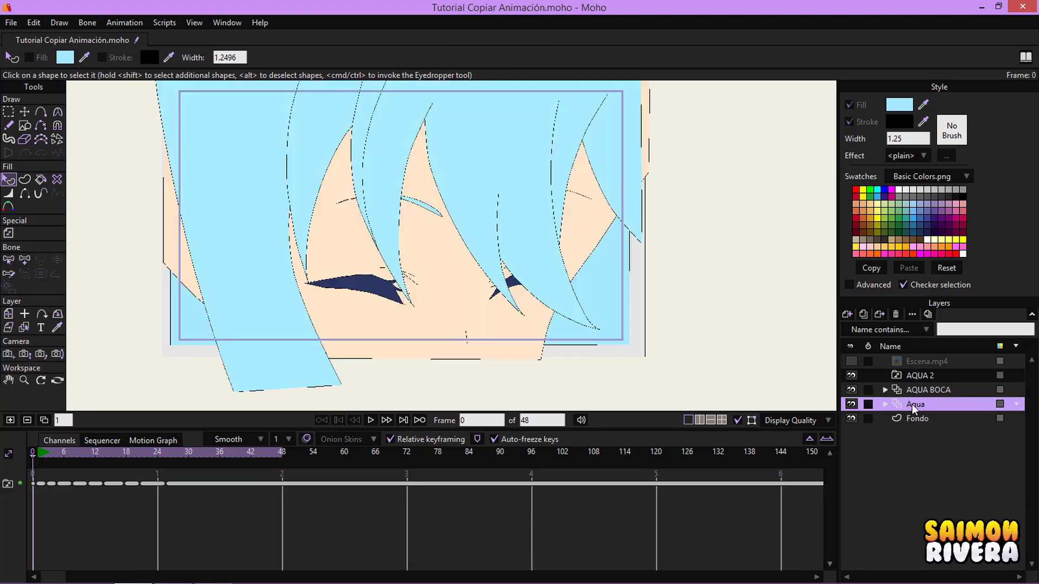
click(864, 314)
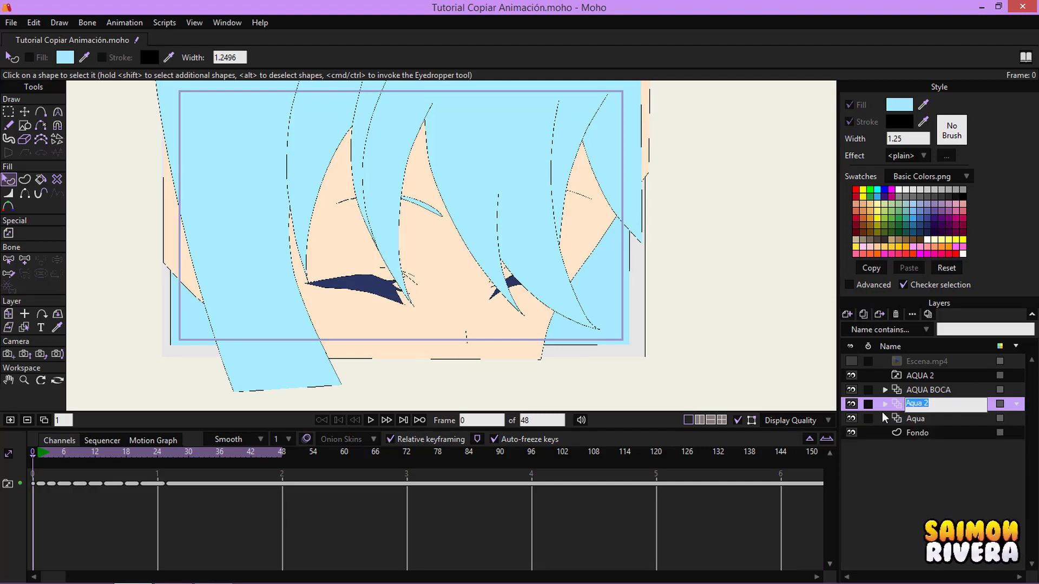
Move Layer 1 to Layer 7 from the duplicated Aqua group into the AQUA 2 Switch layer and delete the emptied duplicate.
click(885, 404)
click(947, 503)
shift+click(941, 418)
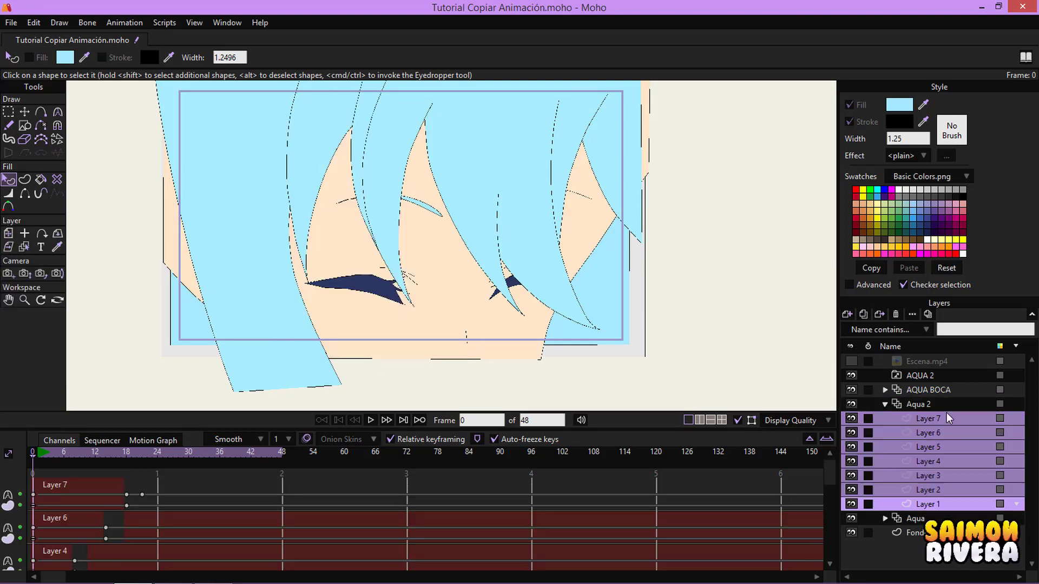
drag(933, 418, 932, 380)
click(898, 498)
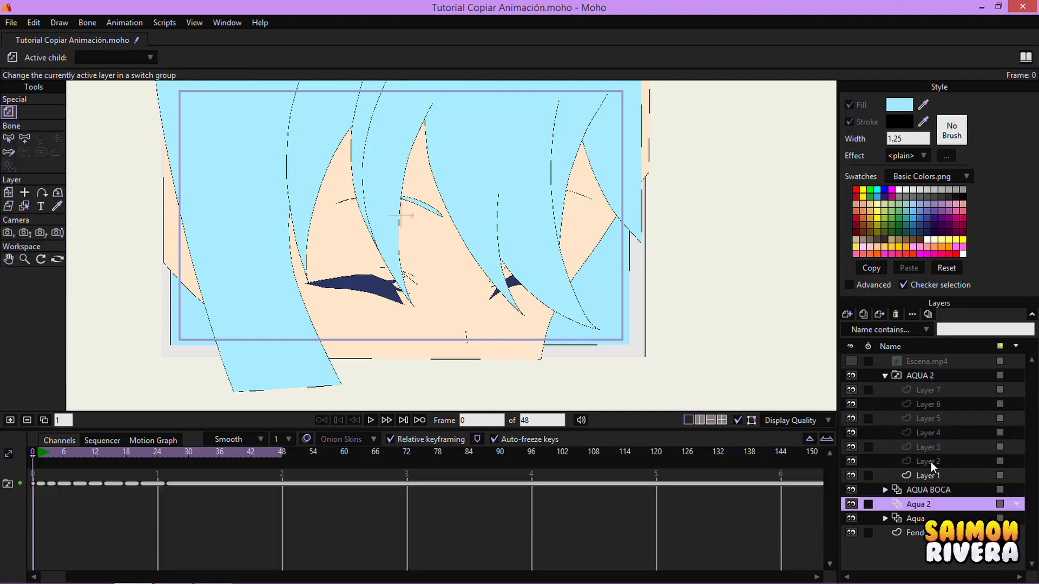
click(896, 314)
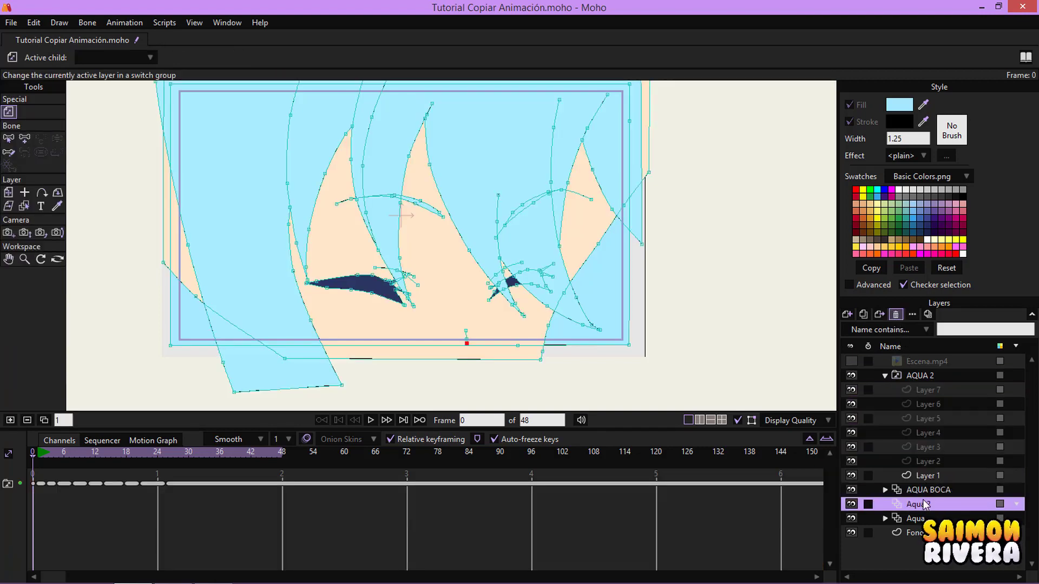
click(885, 489)
scroll(940, 491, down, 3)
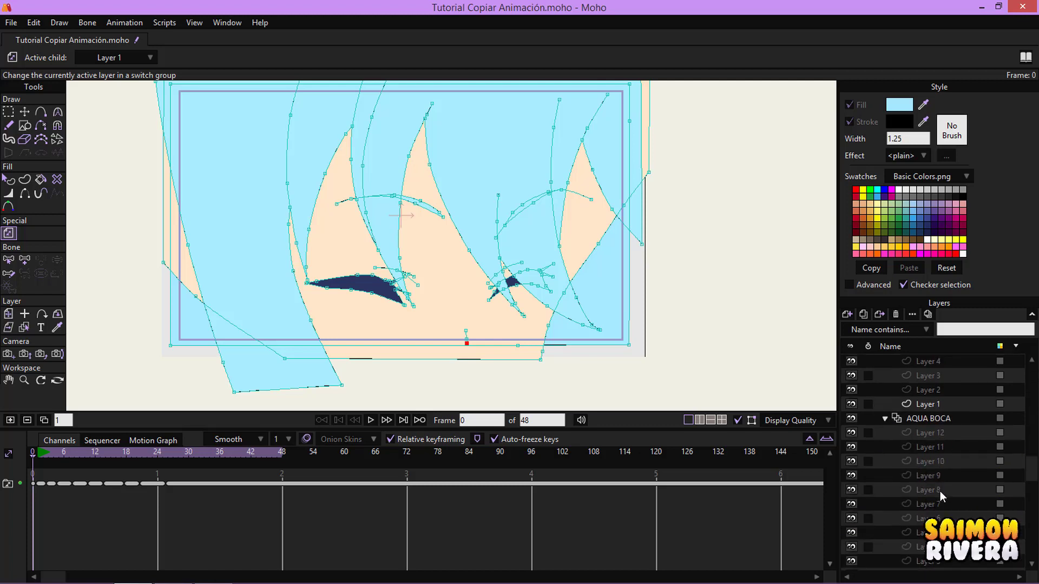
click(933, 547)
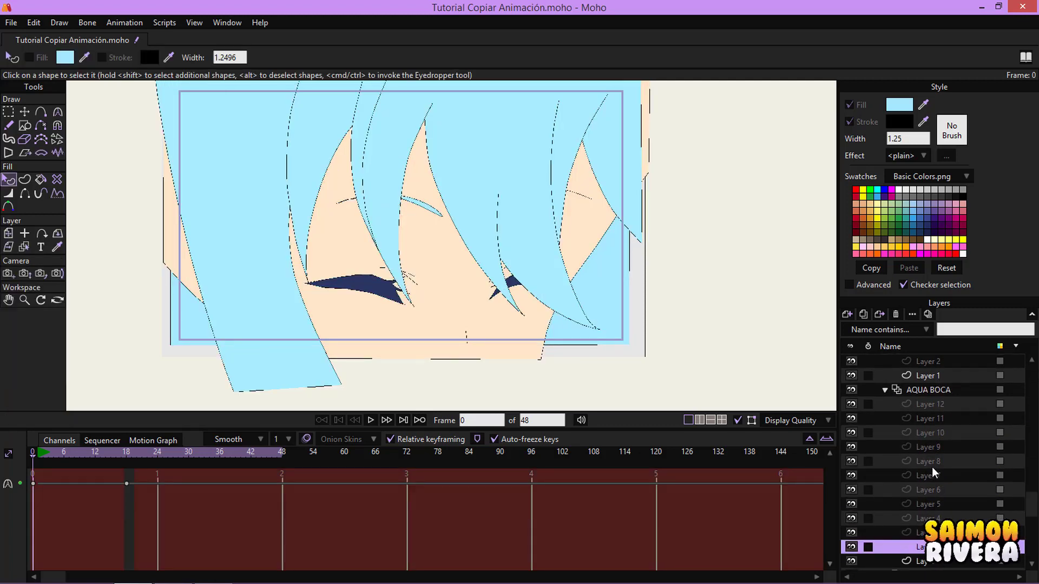
shift+click(937, 404)
scroll(944, 421, up, 2)
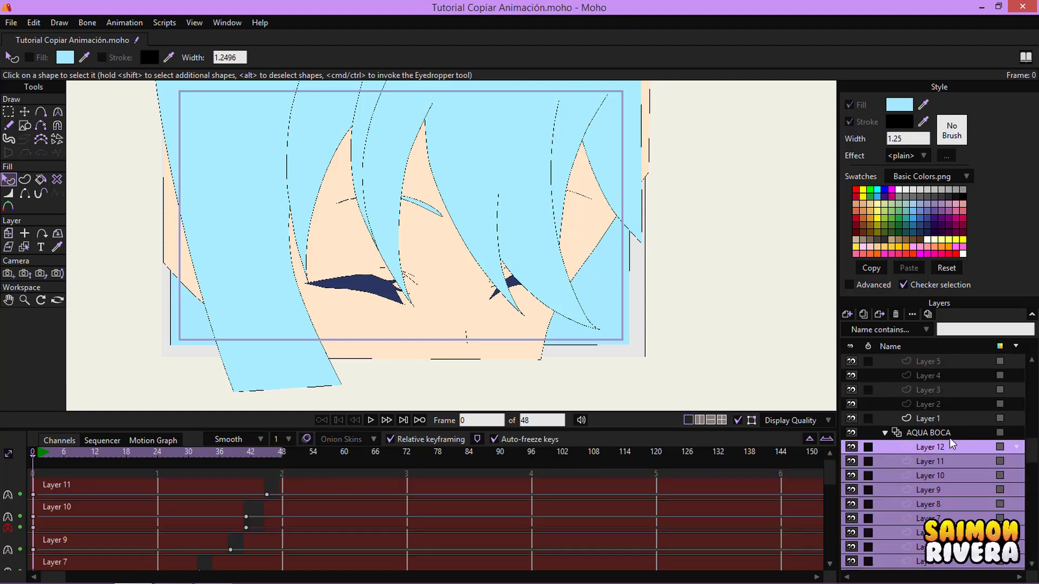
Duplicate the AQUA BOCA group and move the copy's Layer 1 to Layer 12 out of it, above AQUA 2.
click(886, 447)
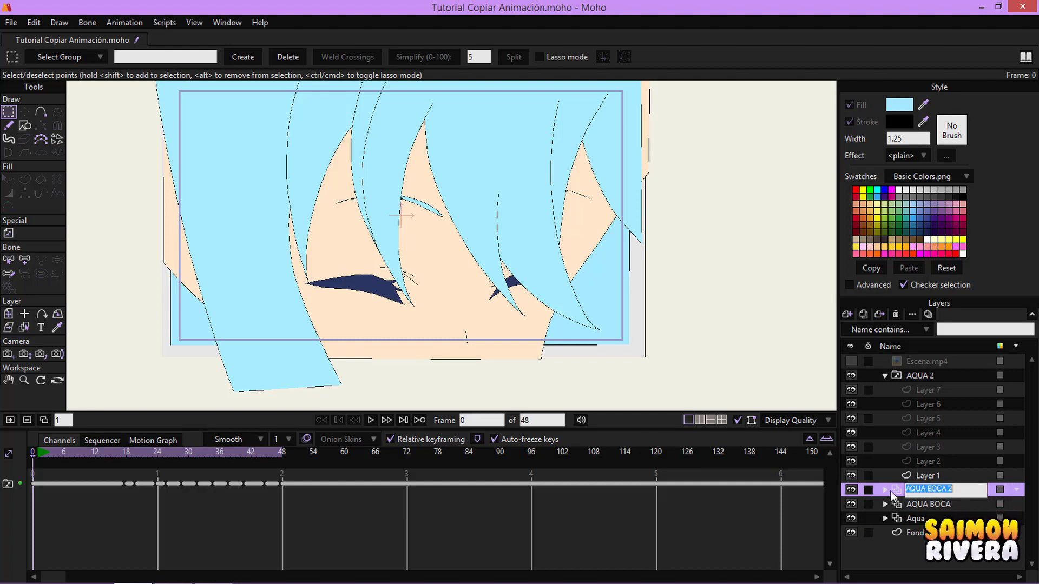
click(890, 491)
click(933, 505)
scroll(949, 508, down, 3)
scroll(950, 508, down, 7)
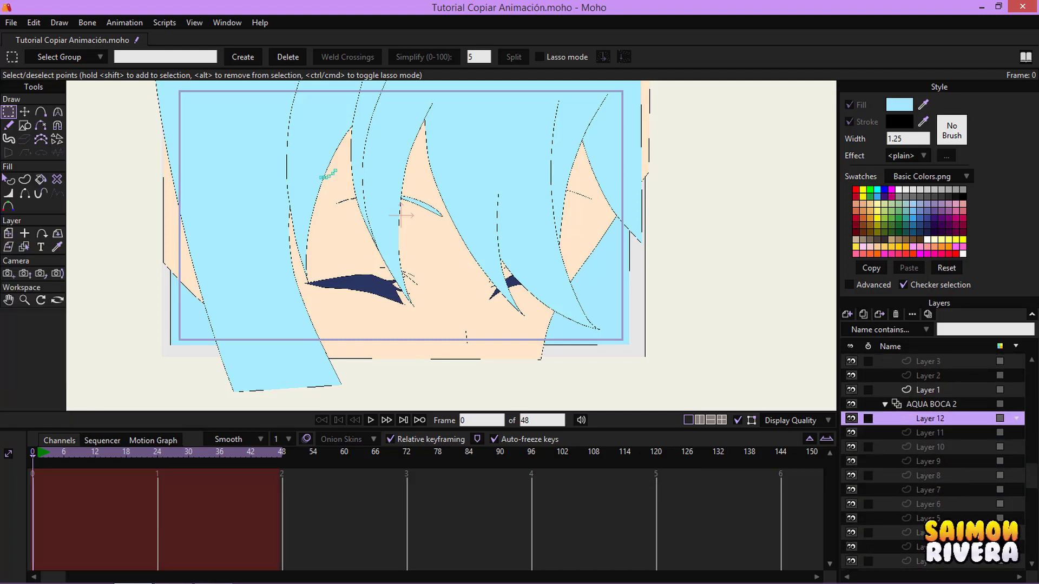
shift+click(943, 519)
scroll(942, 470, up, 5)
scroll(947, 476, up, 5)
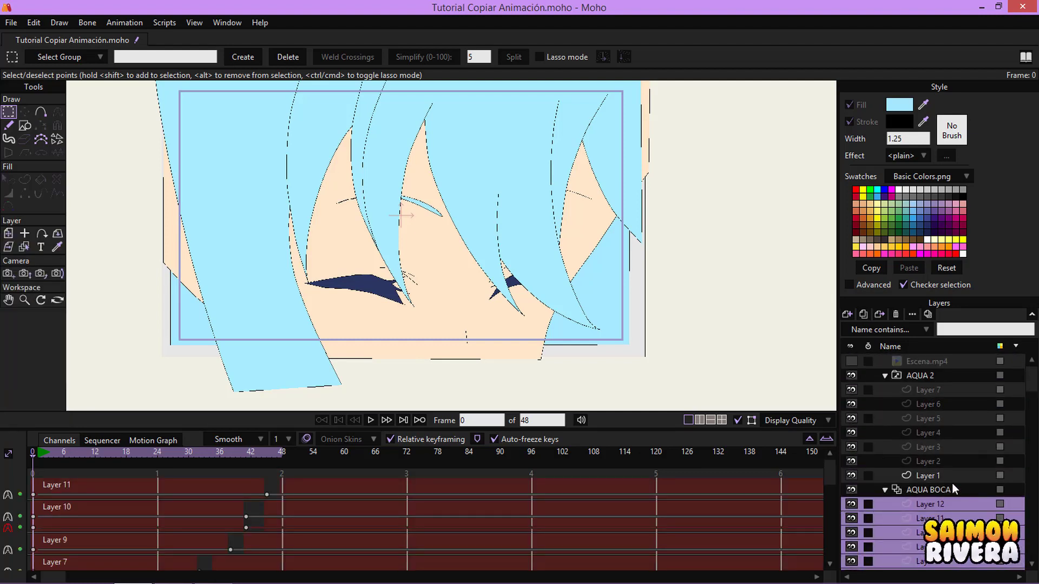
drag(939, 504, 935, 384)
Delete the emptied AQUA BOCA 2 group.
click(887, 547)
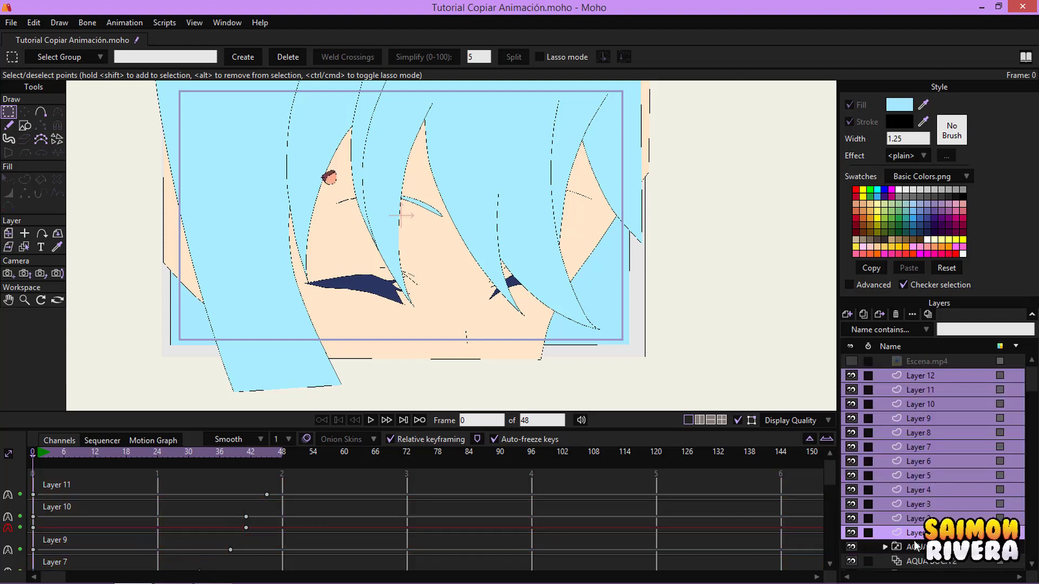
scroll(913, 546, down, 1)
click(913, 548)
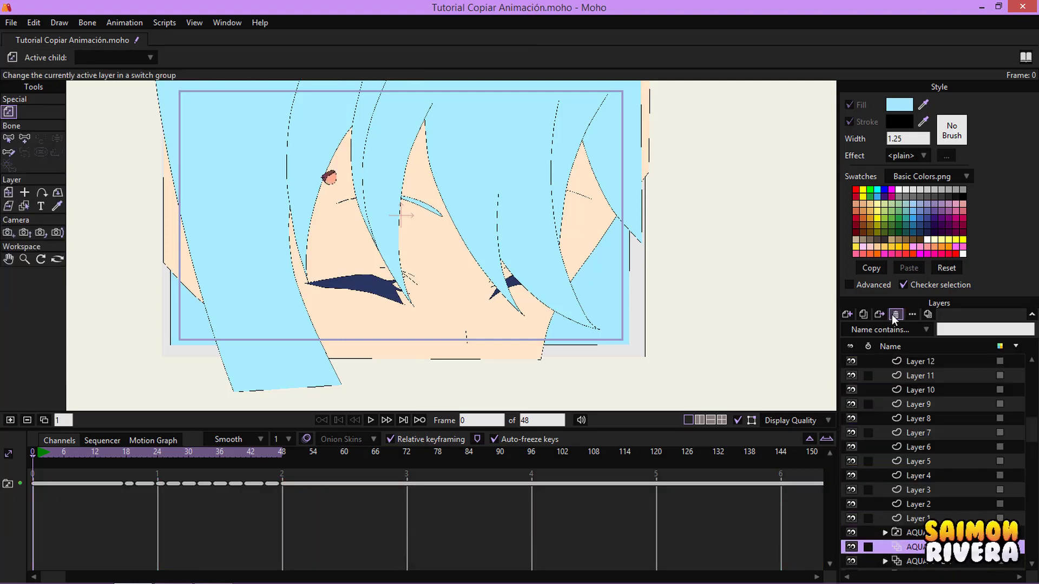
click(891, 314)
Add a Switch layer above the loose Layer 12 and name it BOCA.
scroll(956, 488, up, 1)
click(915, 375)
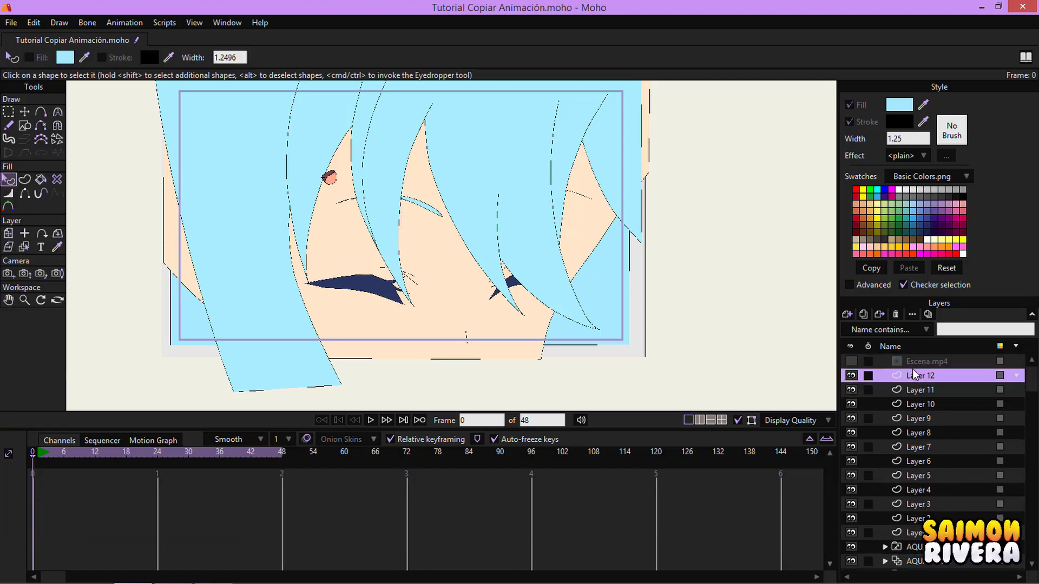
click(847, 314)
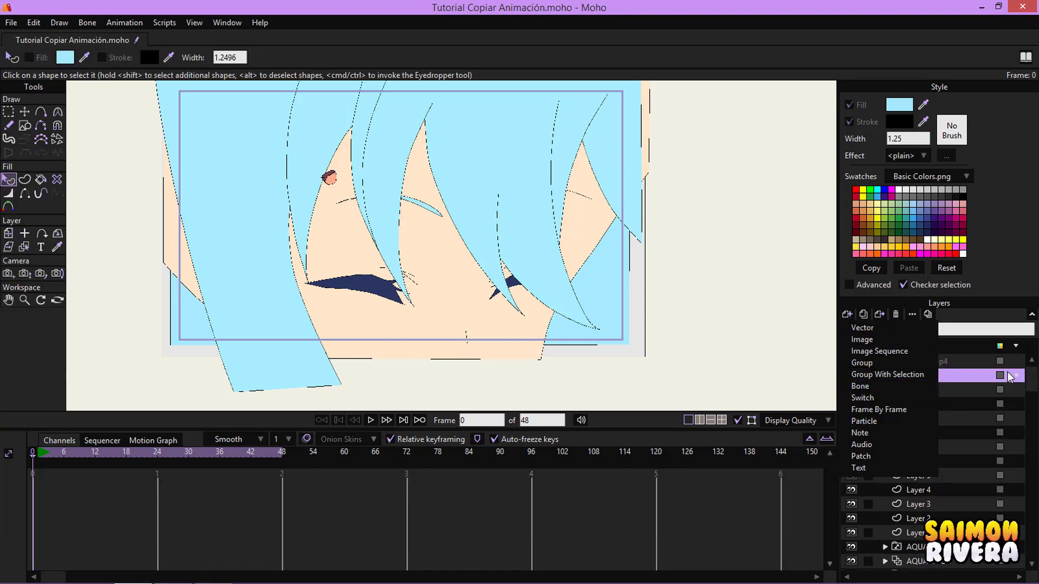
click(880, 401)
double_click(1016, 378)
text(B)
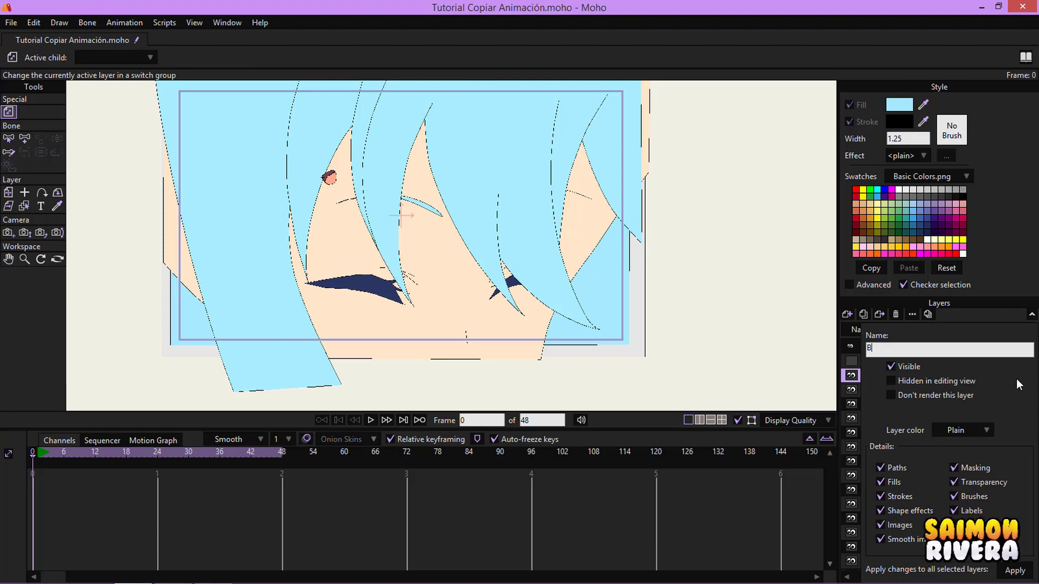
text(OCA)
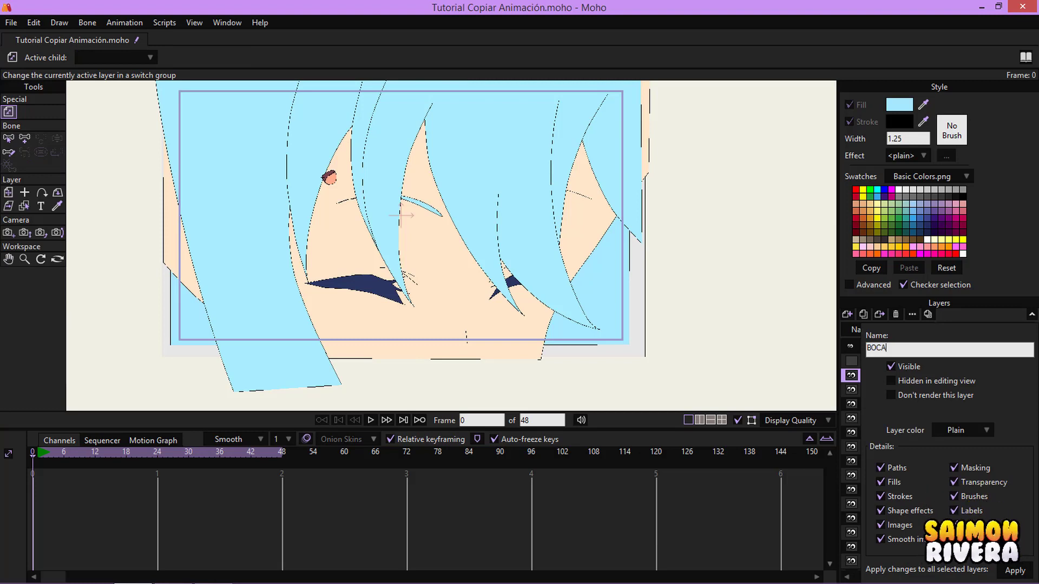
key(Return)
Move the loose mouth drawings Layer 1 to Layer 12 into the BOCA Switch layer.
click(952, 391)
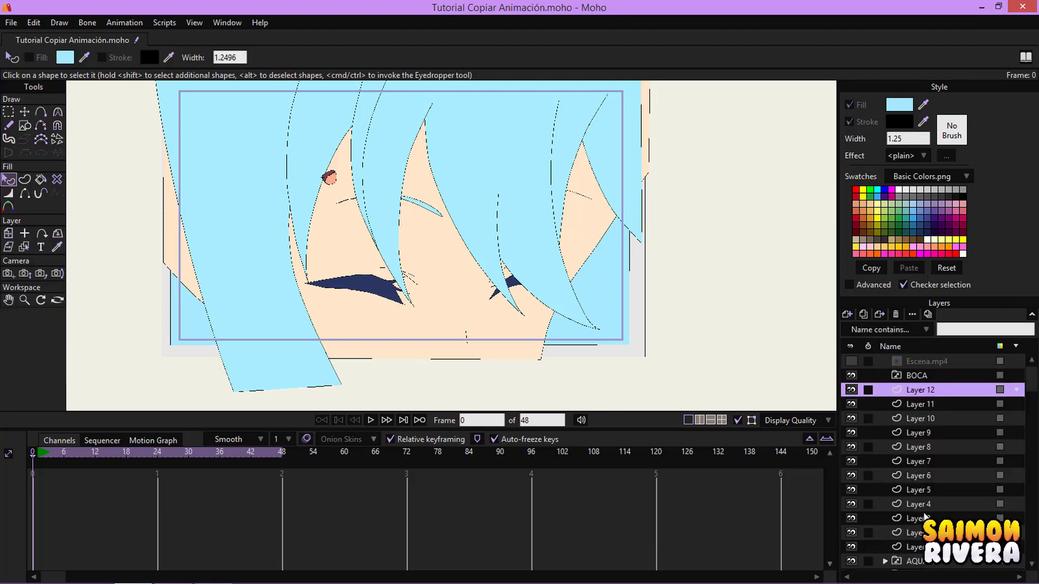
shift+click(919, 547)
drag(925, 390, 891, 377)
Hide the AQUA BOCA, Aqua and Fondo layers.
click(851, 404)
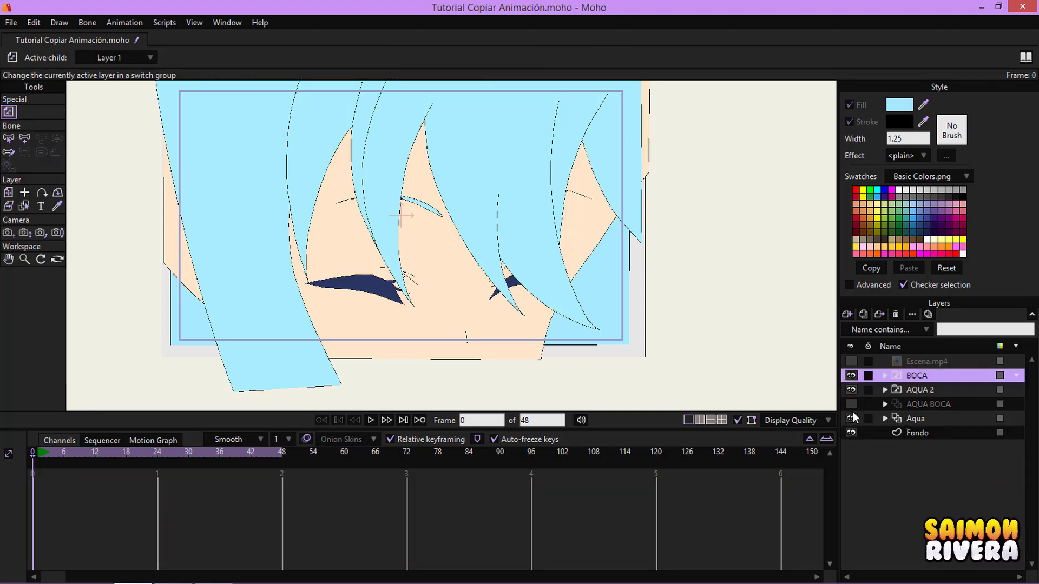
click(851, 419)
click(850, 432)
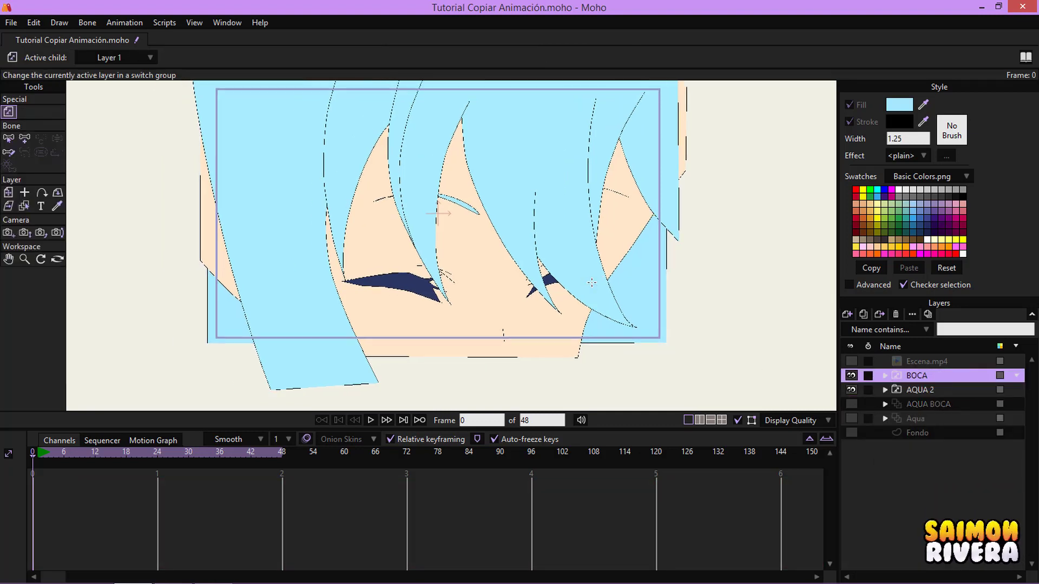
Look through the drawings inside AQUA 2 and check their timelines for keyframes, ending with Layer 1.
click(885, 389)
click(924, 476)
click(936, 447)
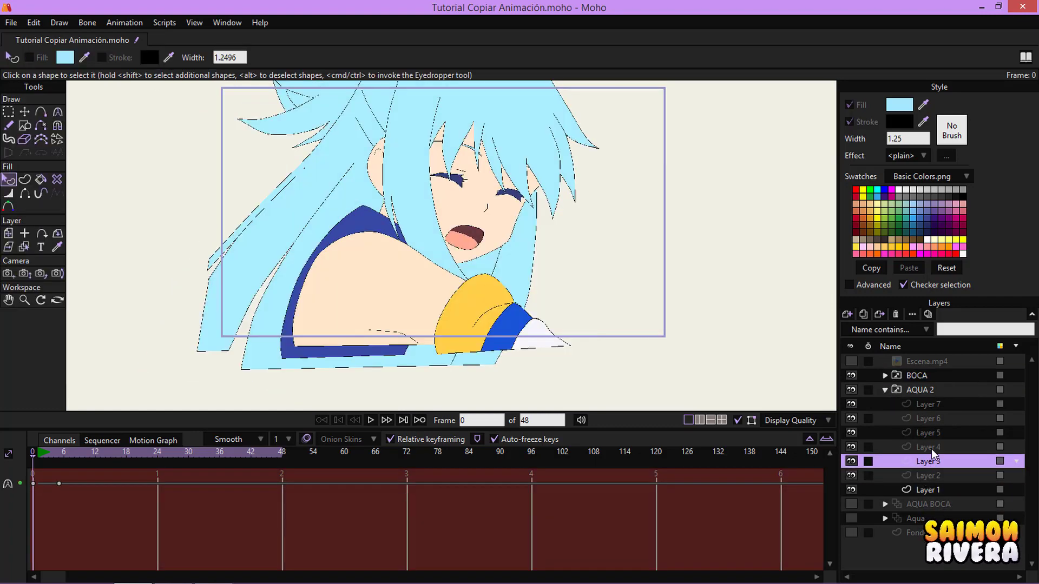
click(938, 434)
click(937, 420)
click(936, 405)
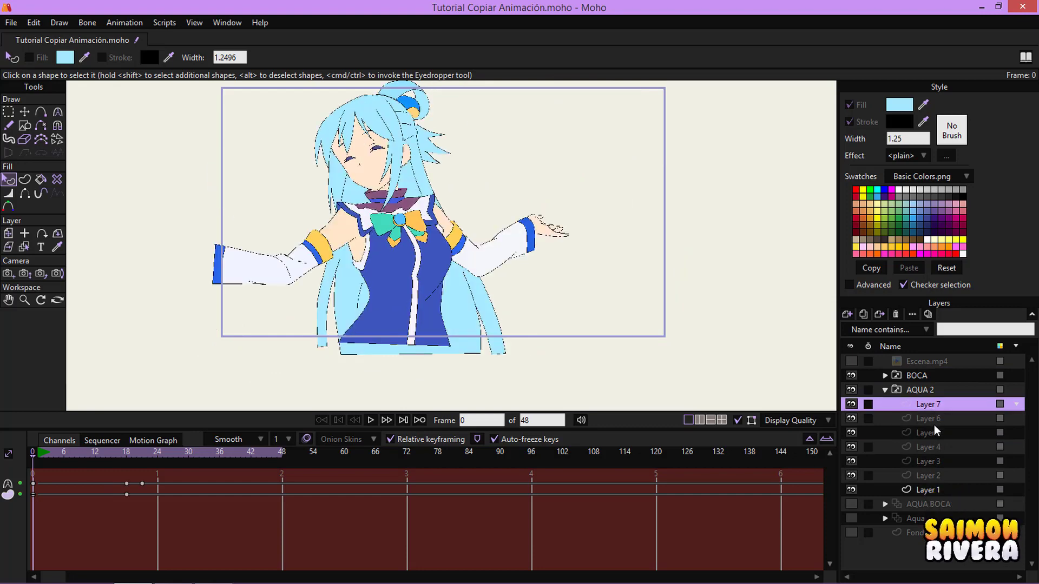
click(935, 433)
click(938, 446)
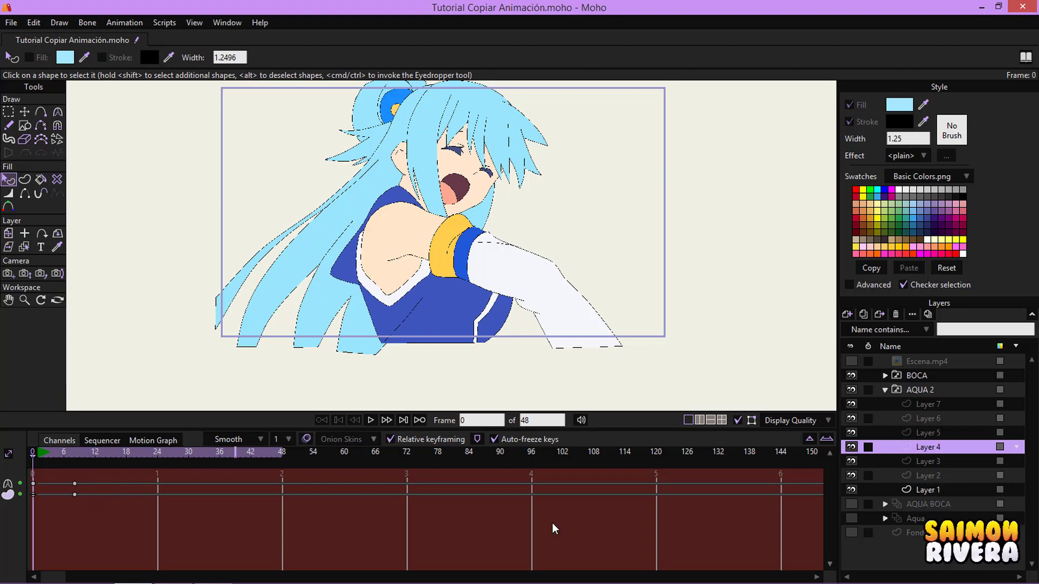
click(908, 490)
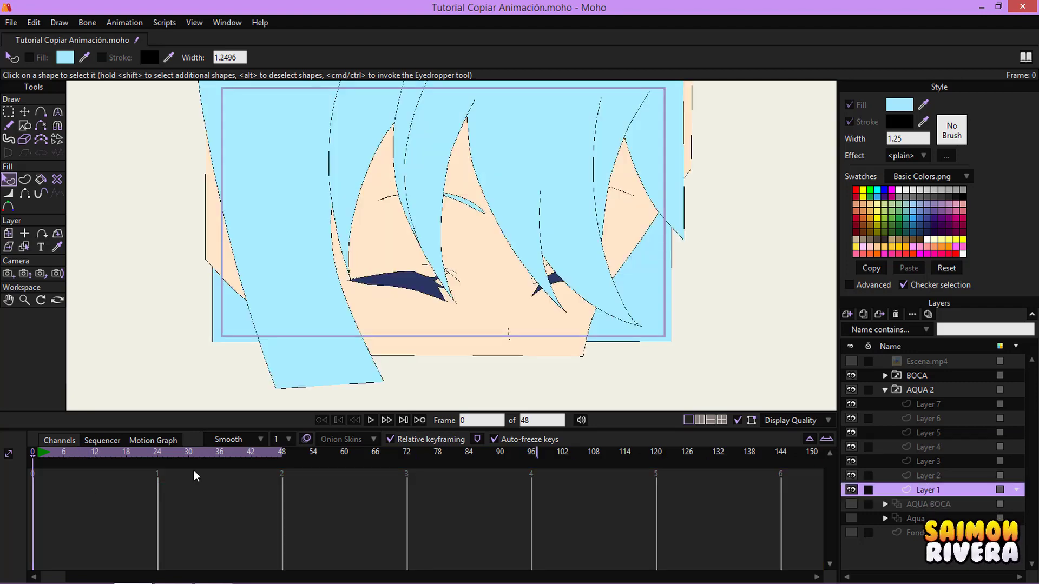
Delete the old keyframes from the timelines of Layer 2, Layer 3 and Layer 4 inside AQUA 2.
click(922, 476)
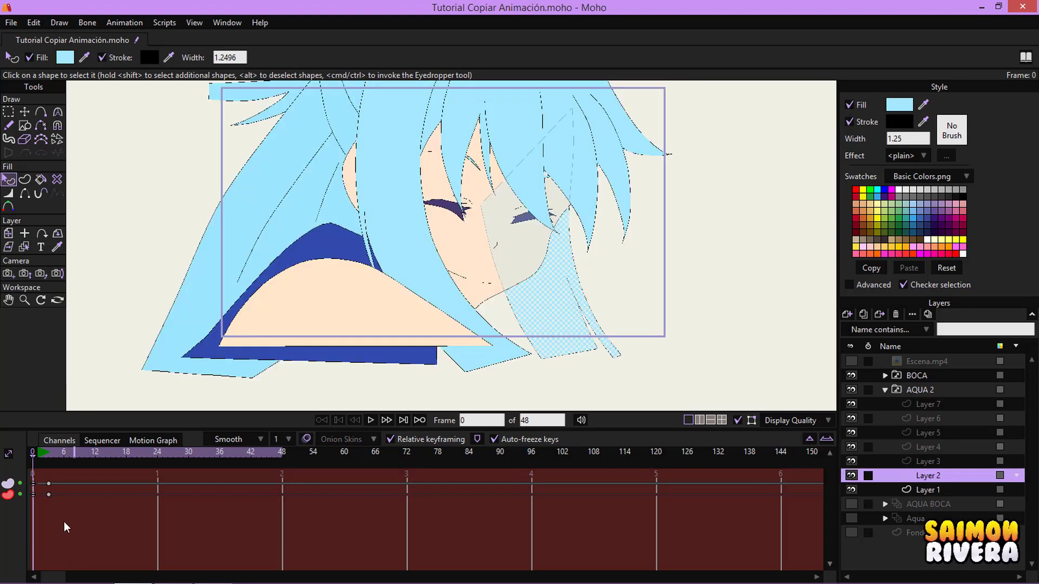
drag(64, 527, 42, 477)
key(Delete)
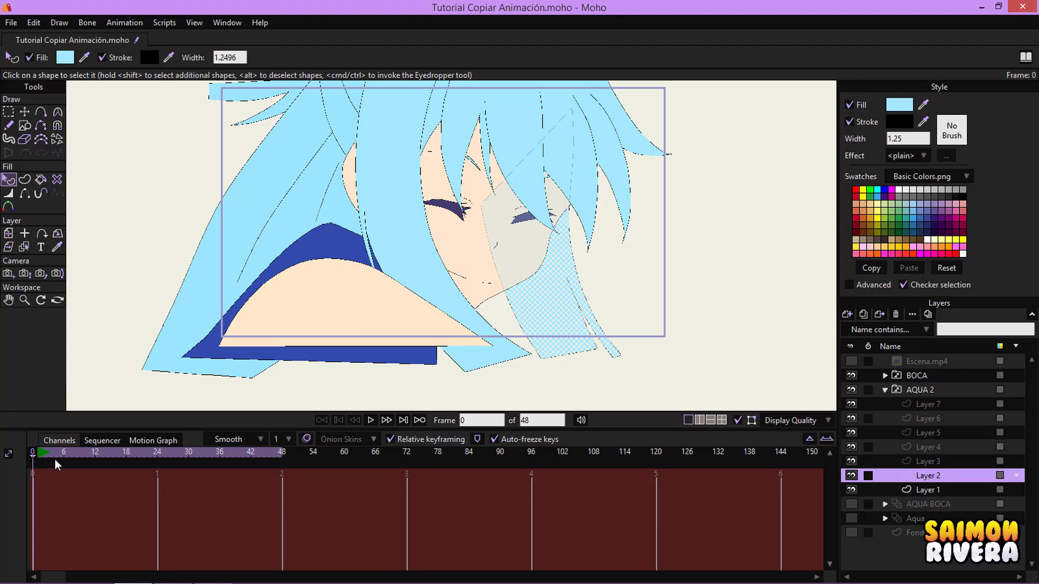
click(898, 462)
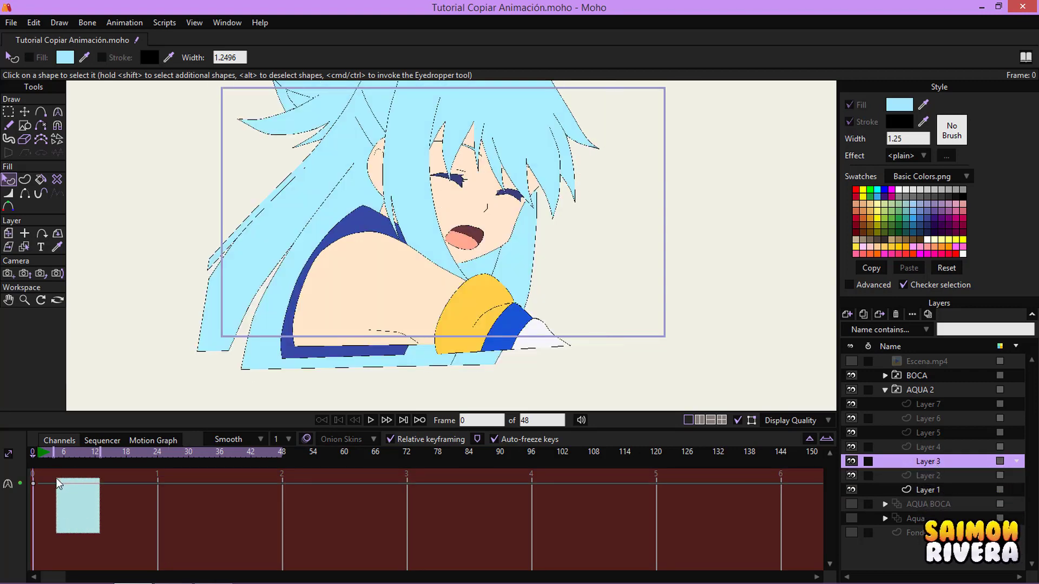
drag(57, 480, 57, 481)
key(Delete)
click(948, 449)
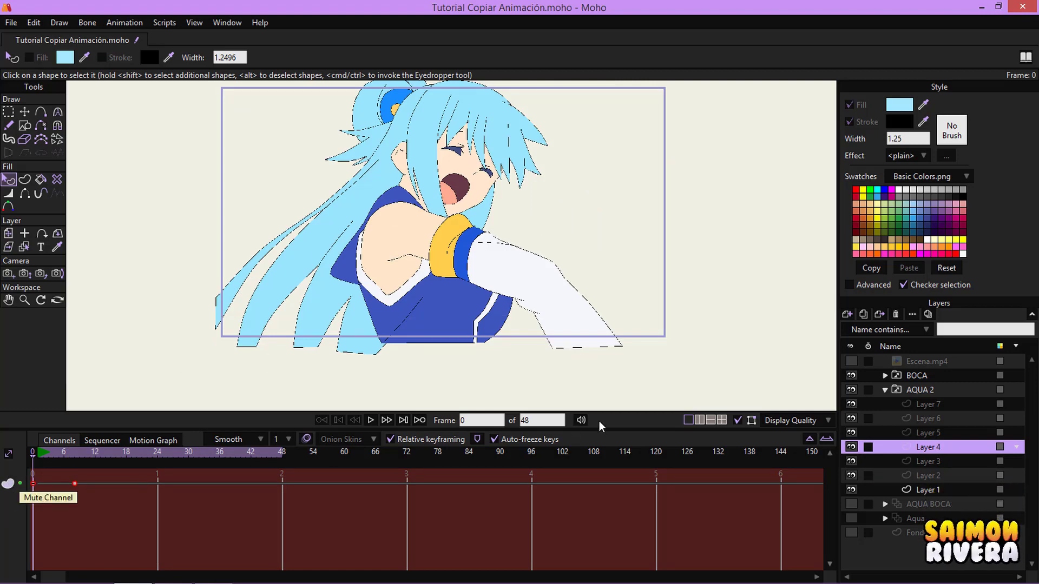
key(Delete)
Check Layer 5 of AQUA 2 for keyframes and delete the old keyframes of Layer 6.
click(944, 434)
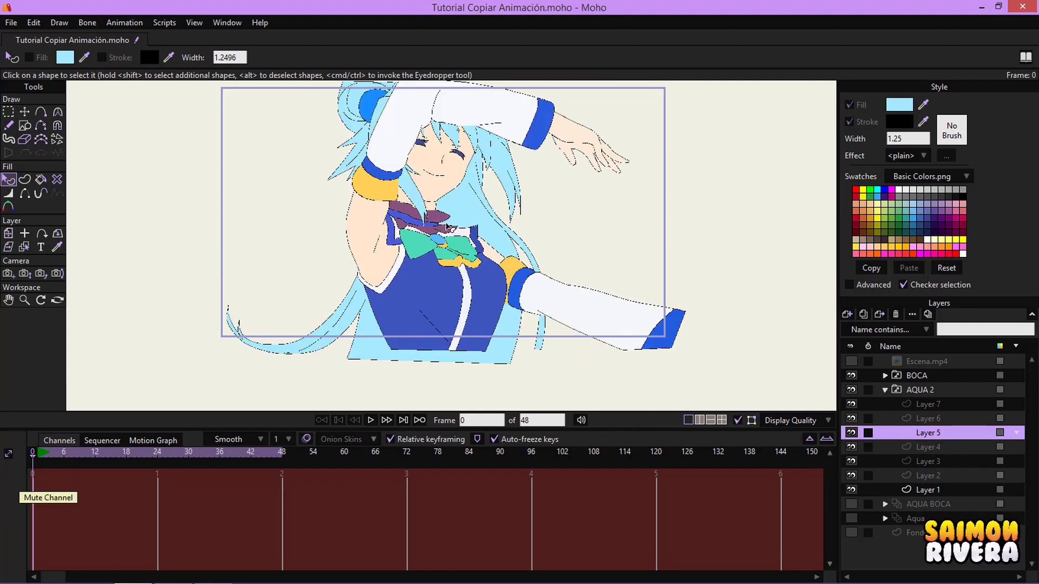
drag(432, 220, 404, 246)
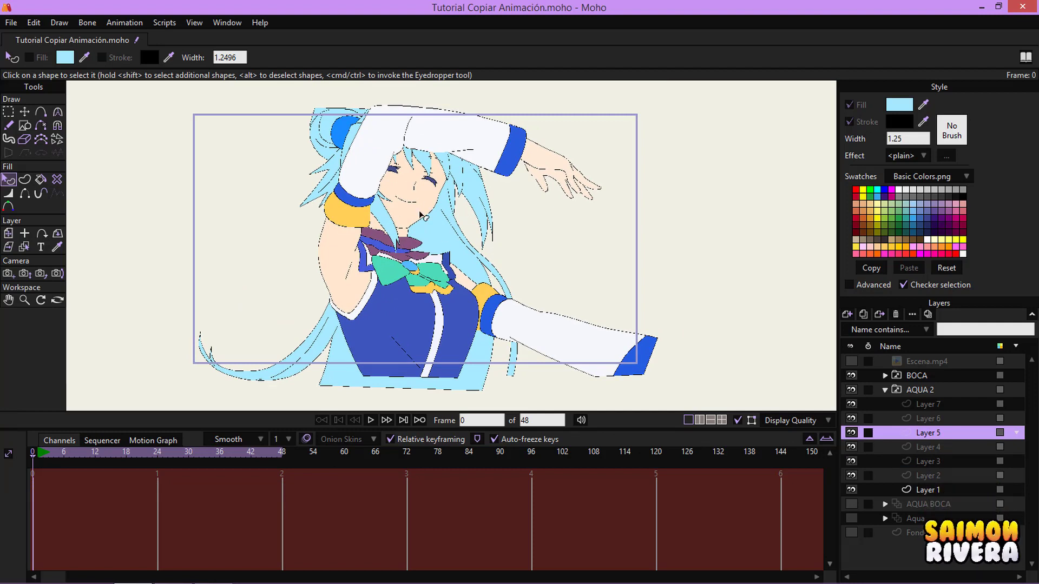
click(952, 419)
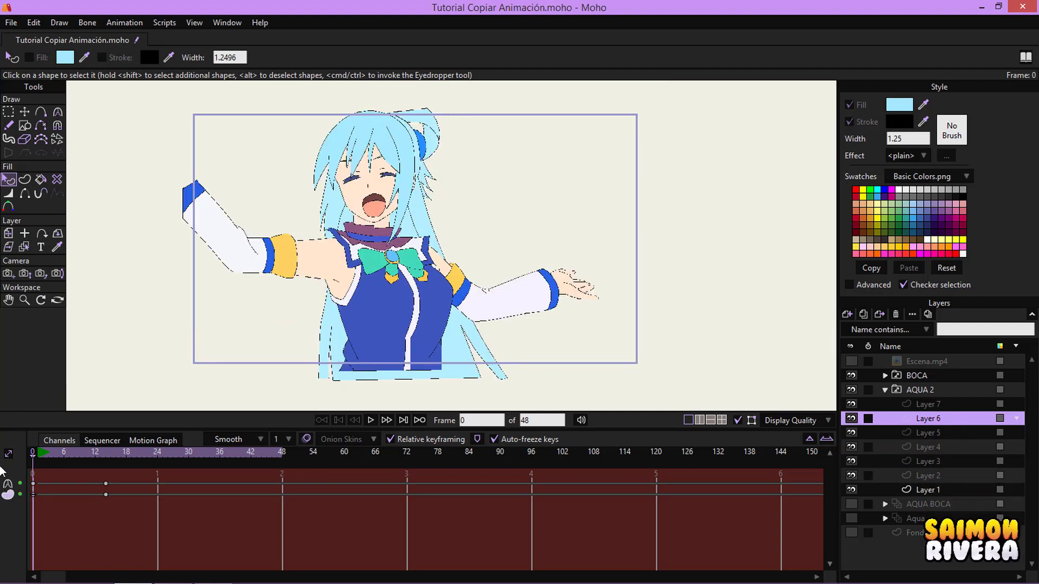
click(7, 484)
key(Delete)
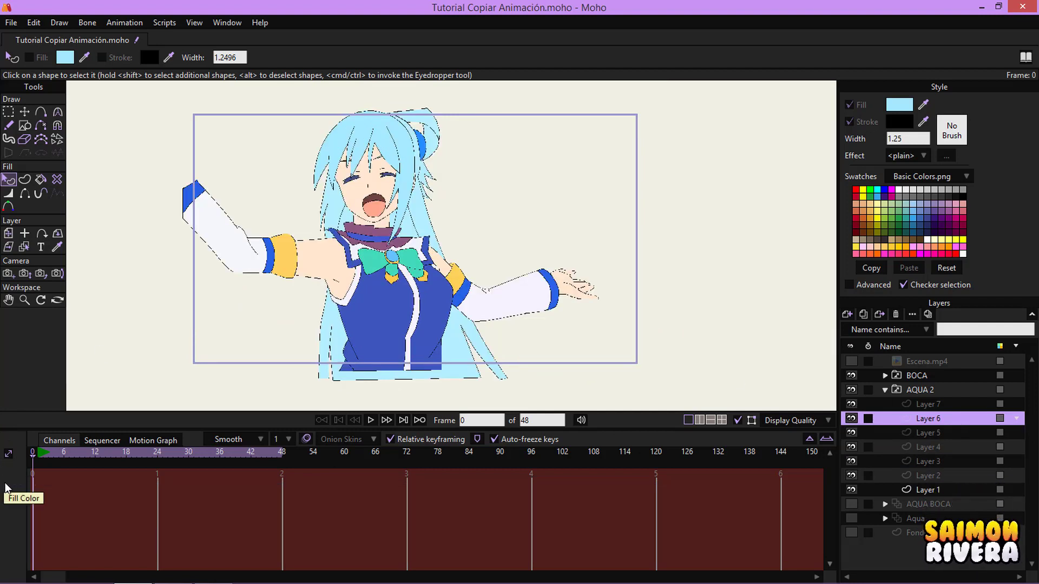
Delete the point curvature and fill color keyframes of Layer 7 in AQUA 2, and collapse the group.
click(914, 406)
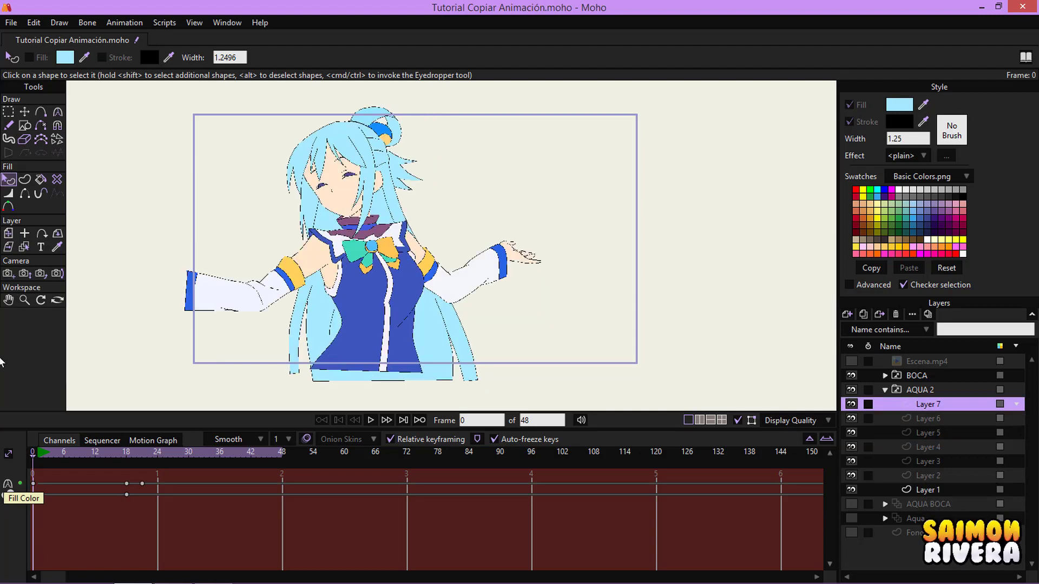
click(6, 483)
key(Delete)
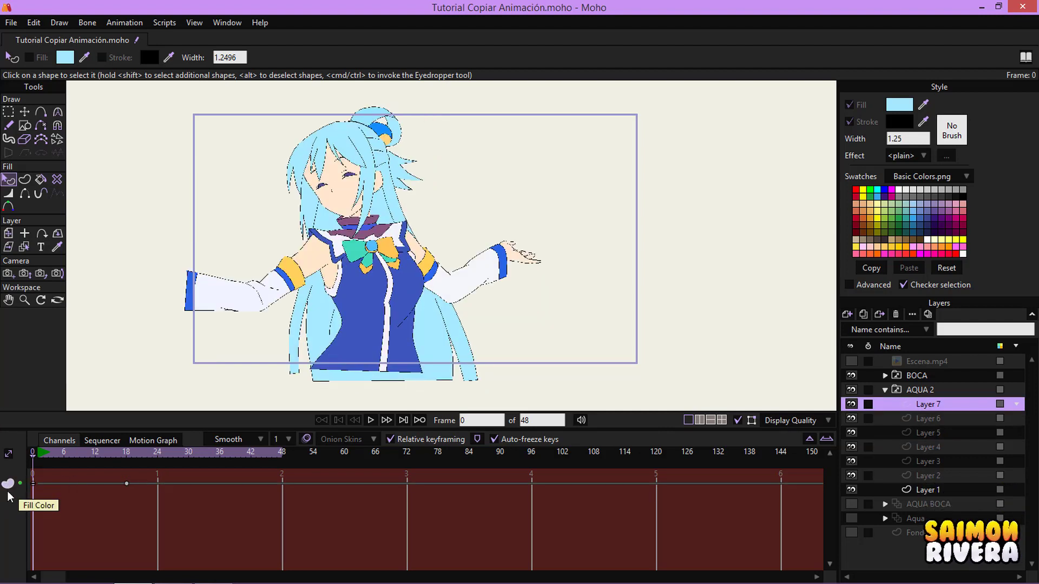
click(7, 484)
key(Delete)
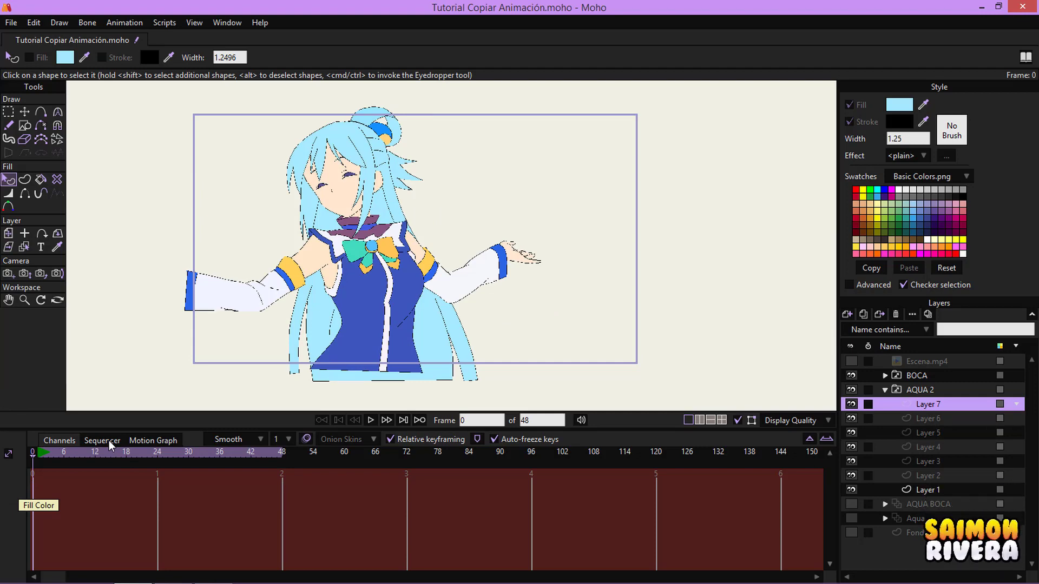
click(886, 389)
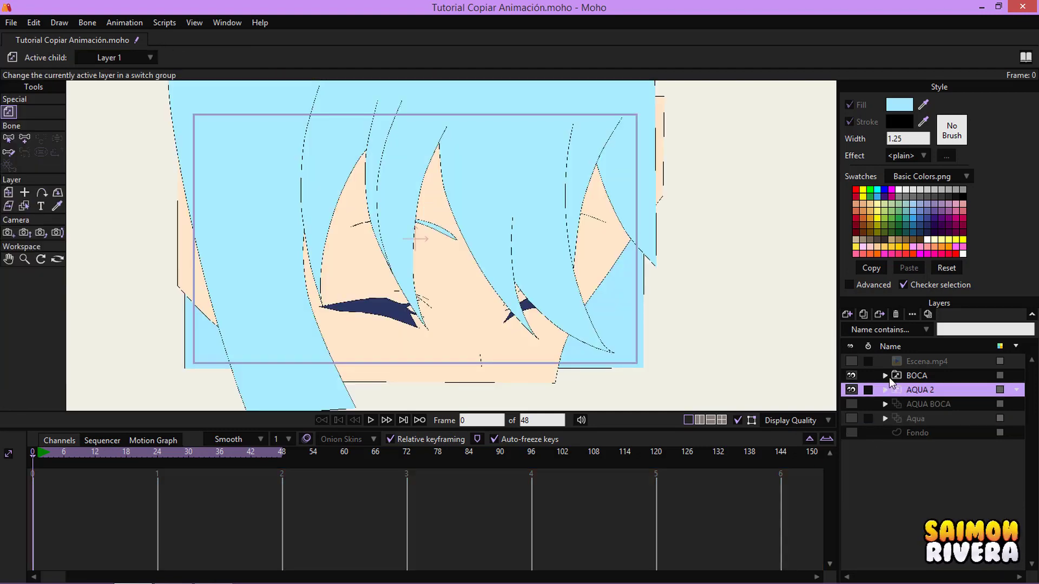
Expand BOCA, delete the point curvature keyframes of its Layer 2 and inspect that mouth drawing up close.
click(886, 376)
click(914, 532)
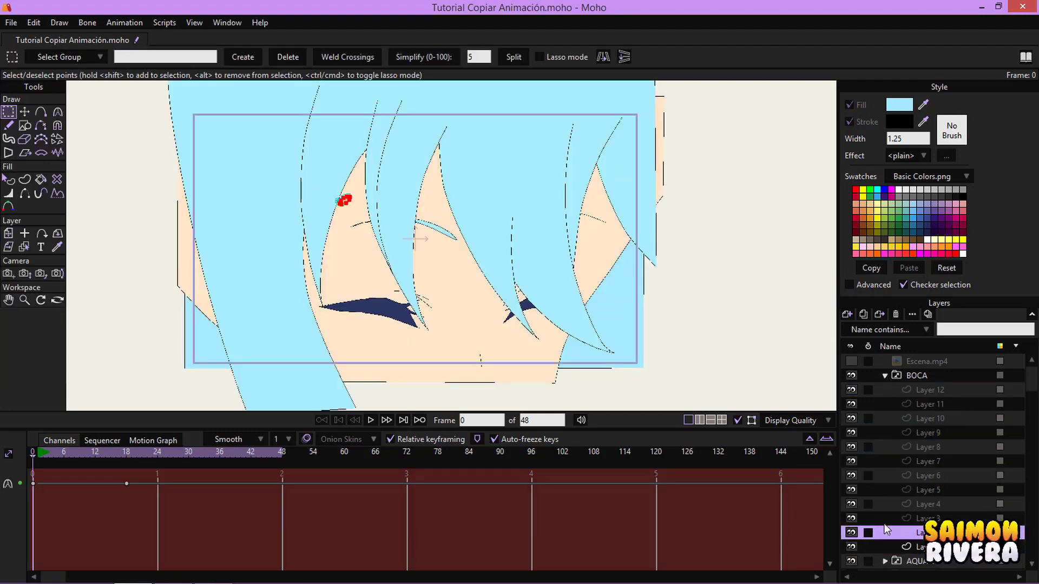
click(7, 486)
key(Delete)
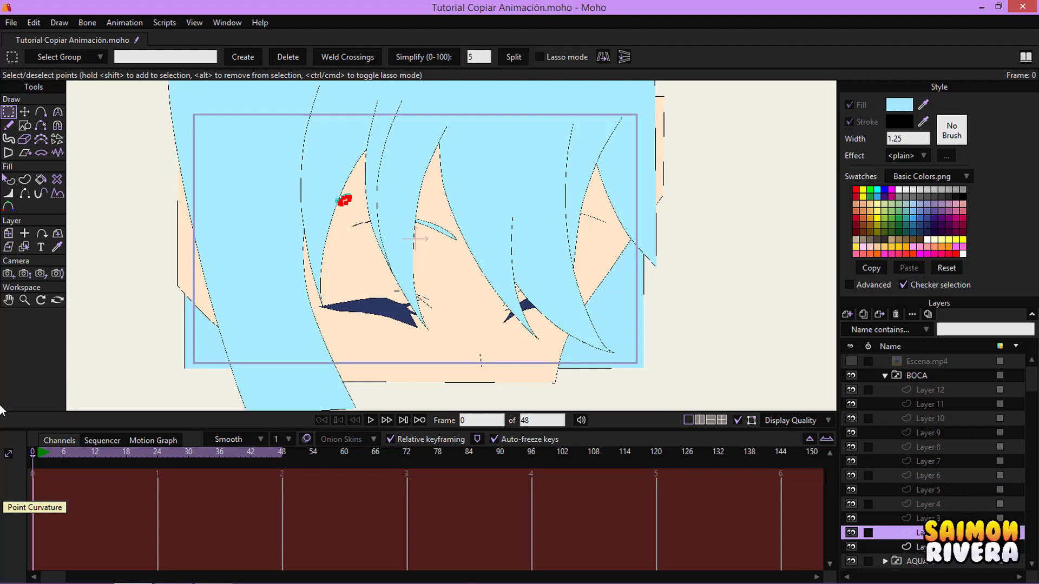
scroll(363, 176, up, 11)
drag(371, 274, 259, 207)
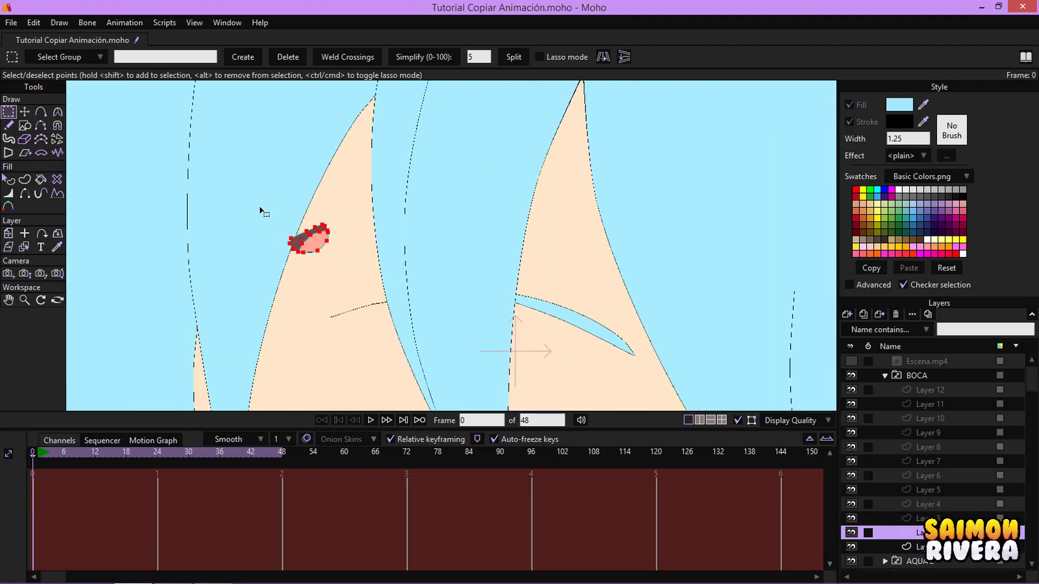
scroll(415, 225, down, 7)
scroll(414, 224, down, 3)
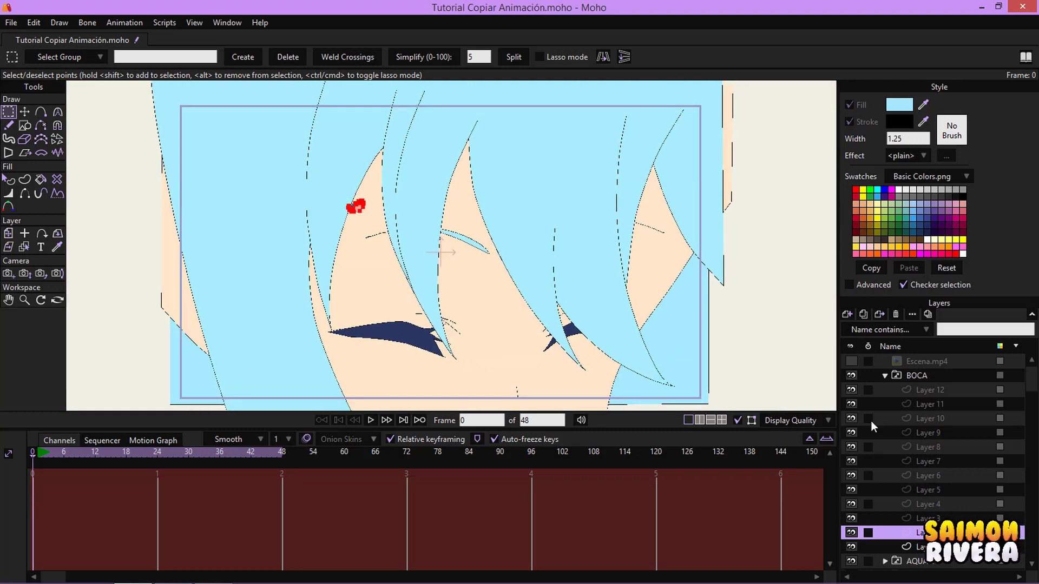
Look through the other BOCA mouth drawings up to Layer 12, checking their timelines for keyframes, and collapse the group.
click(936, 519)
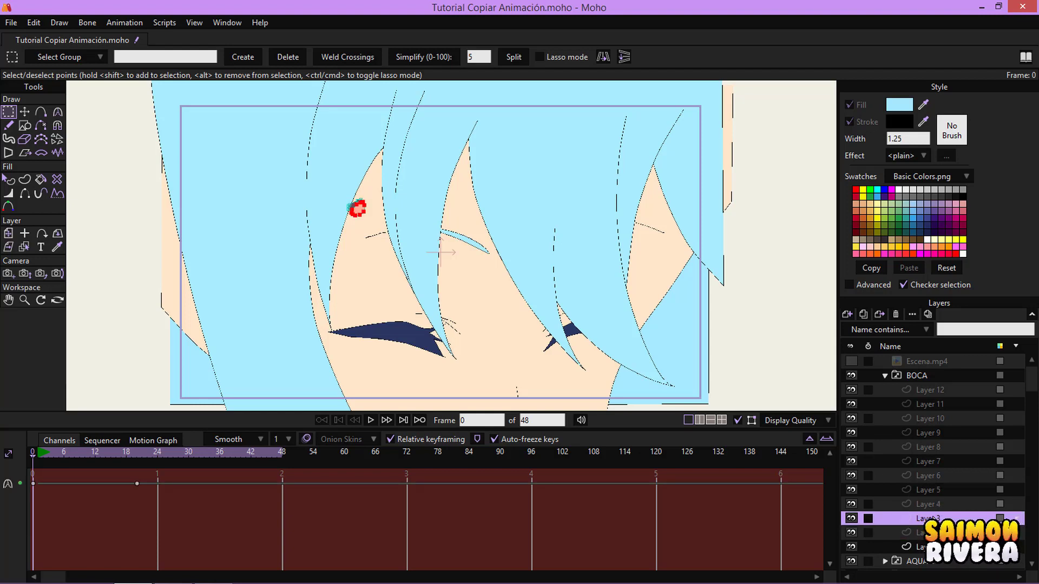
click(936, 546)
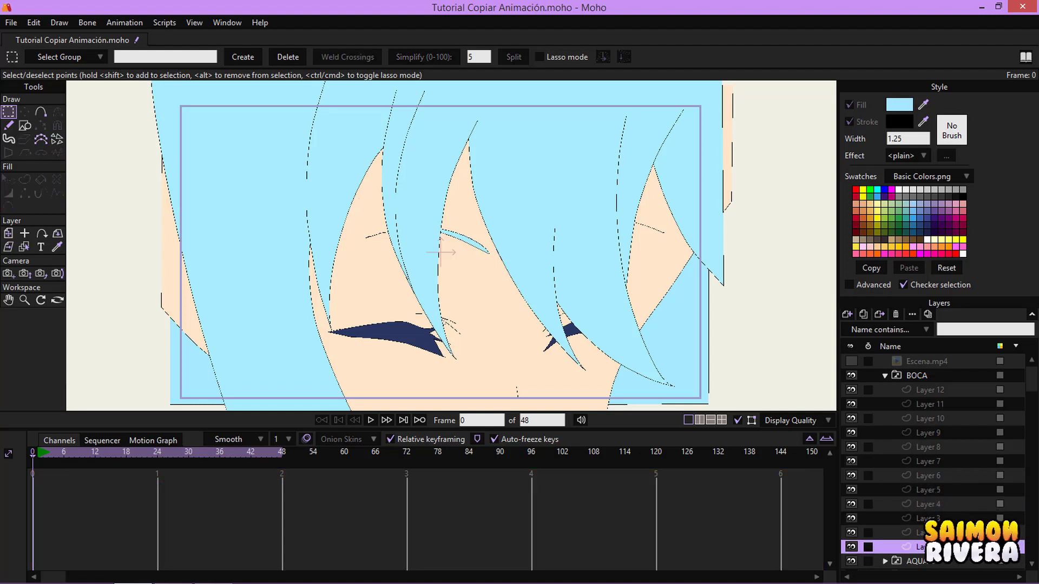
click(941, 518)
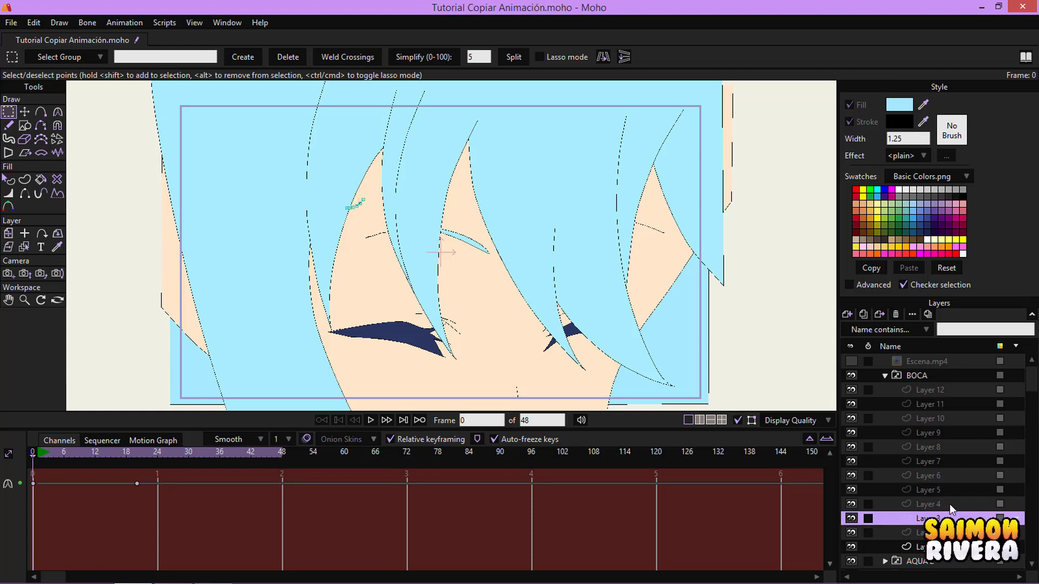
click(950, 504)
click(950, 489)
click(950, 475)
click(951, 461)
click(950, 447)
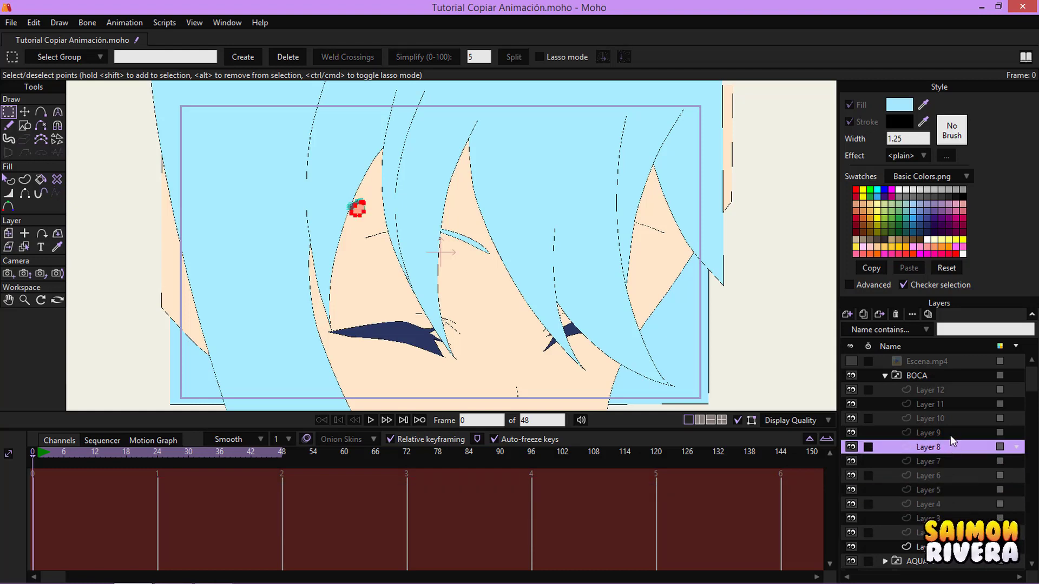
click(950, 432)
click(949, 419)
click(949, 404)
click(945, 390)
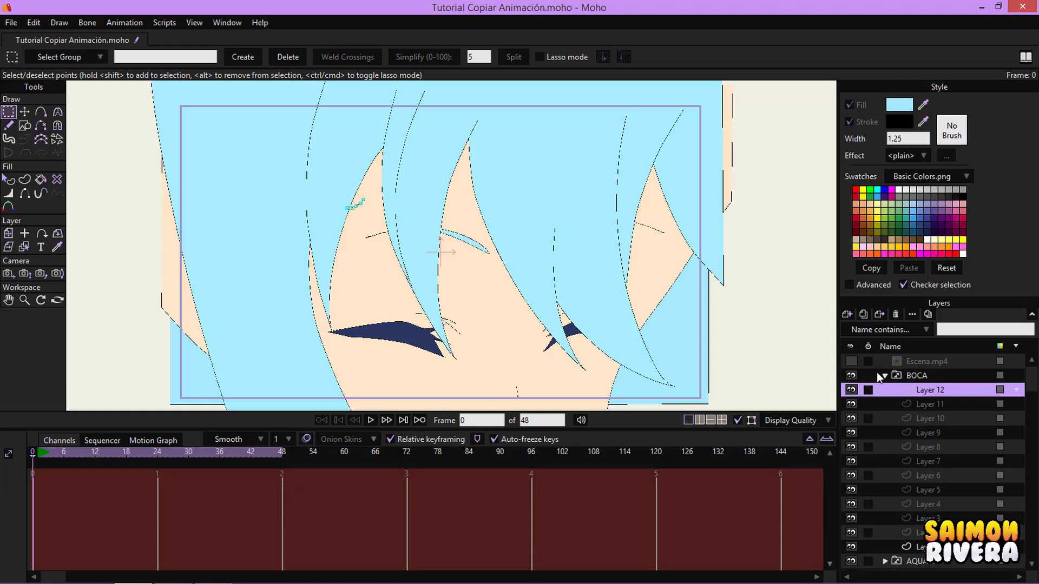
click(883, 374)
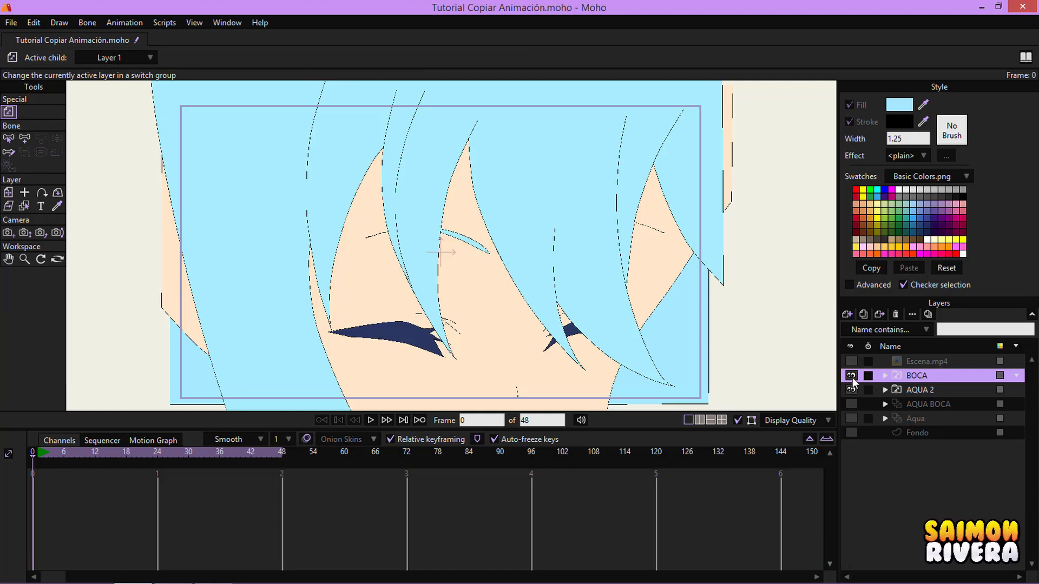
Hide the BOCA and AQUA 2 layers and show the Escena.mp4 reference video.
drag(851, 375, 851, 389)
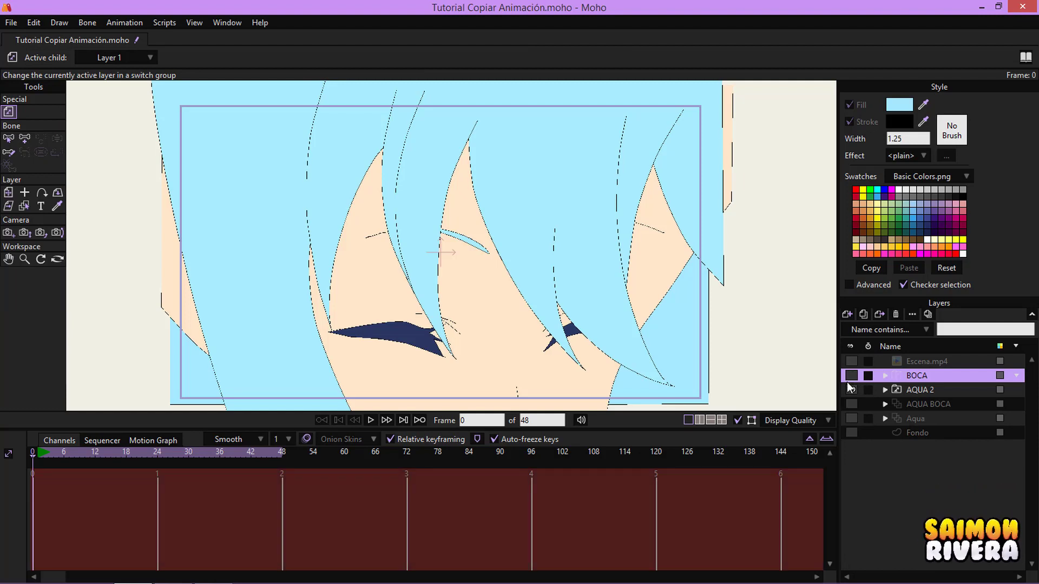
drag(522, 276, 531, 274)
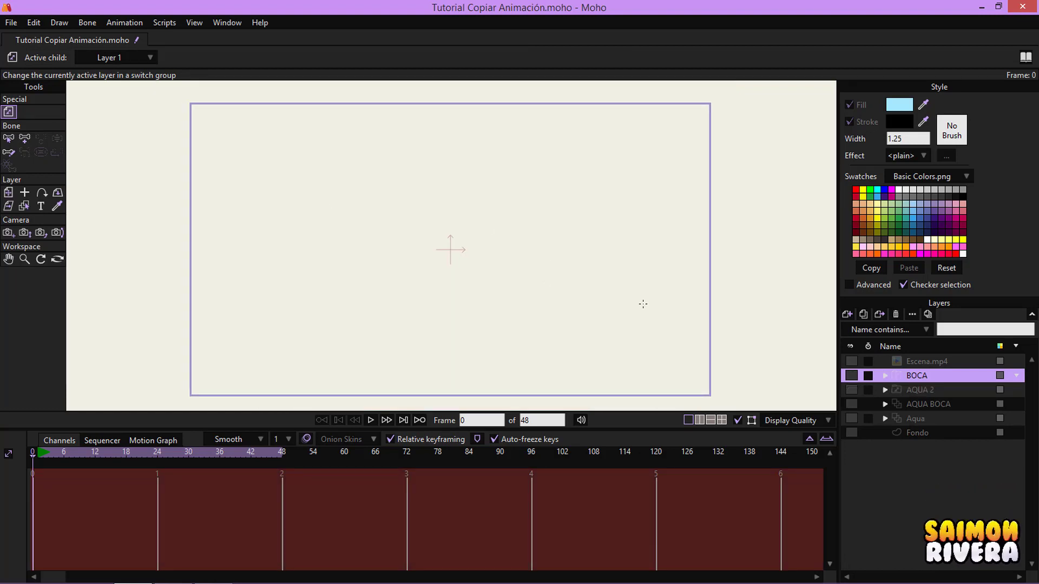
click(848, 359)
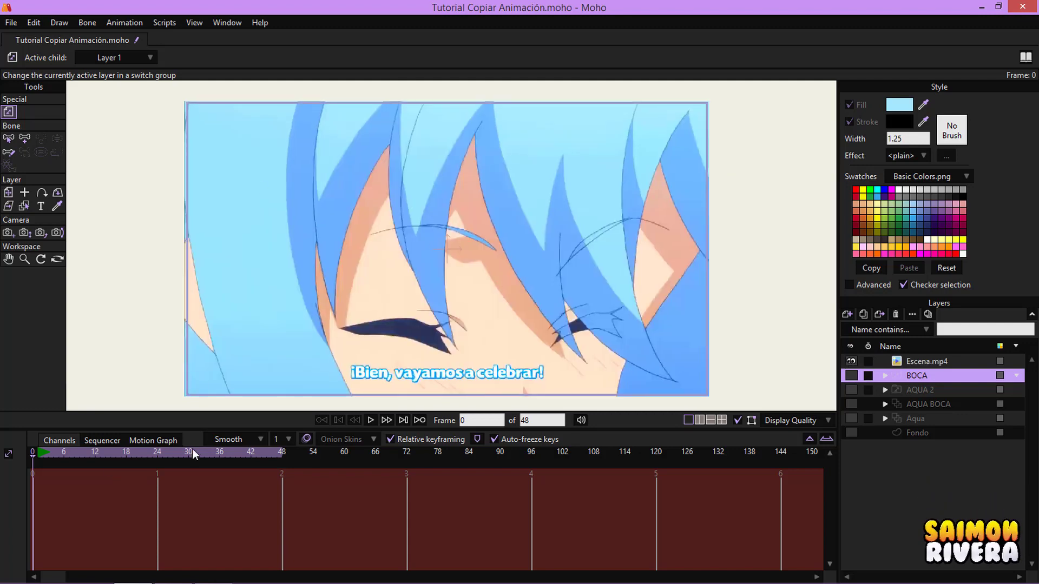
Add a Switch layer above BOCA and name it SN.
click(846, 314)
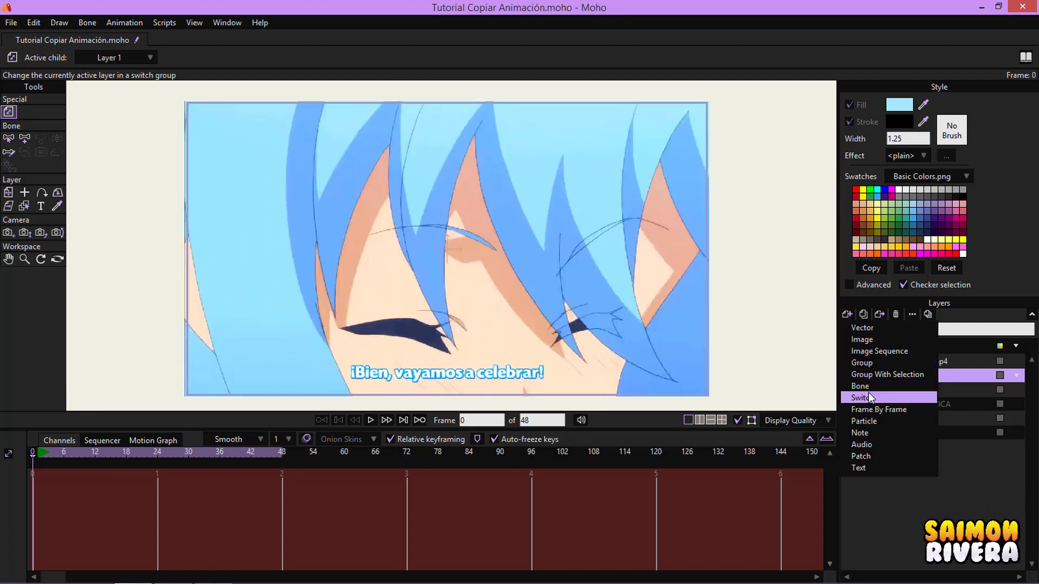
click(998, 378)
double_click(1015, 372)
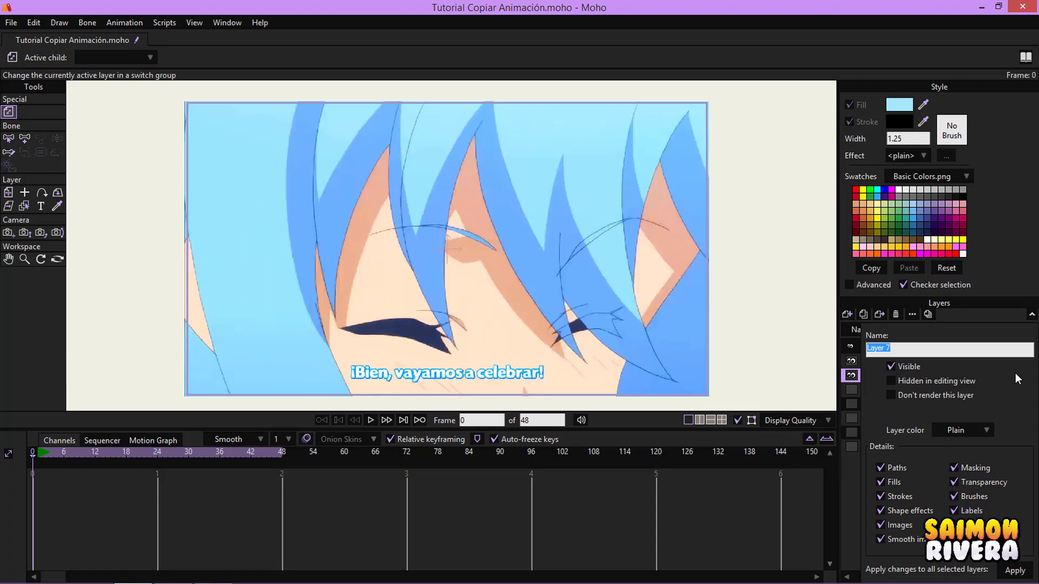
text(SN)
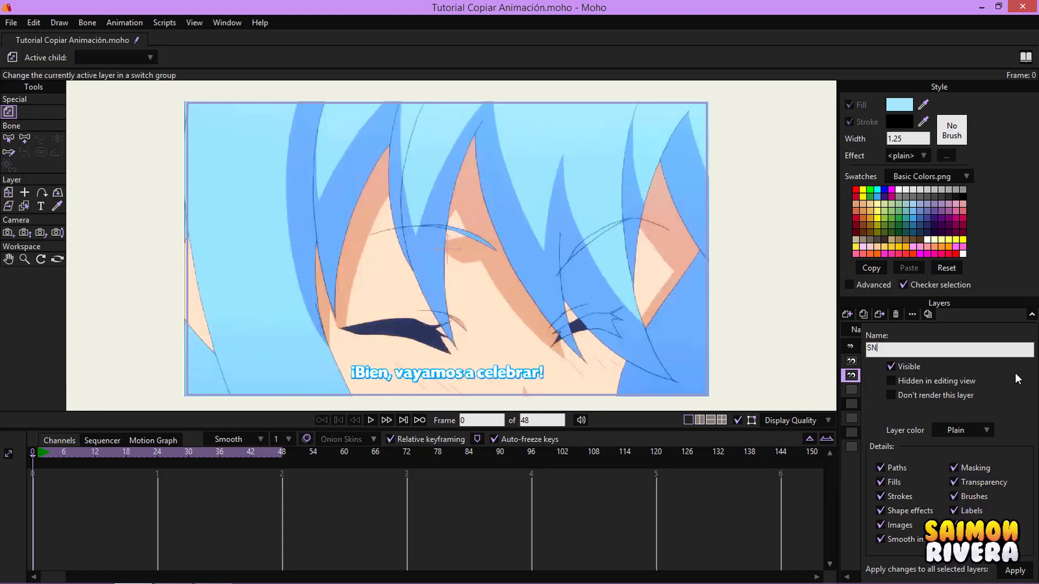
key(Return)
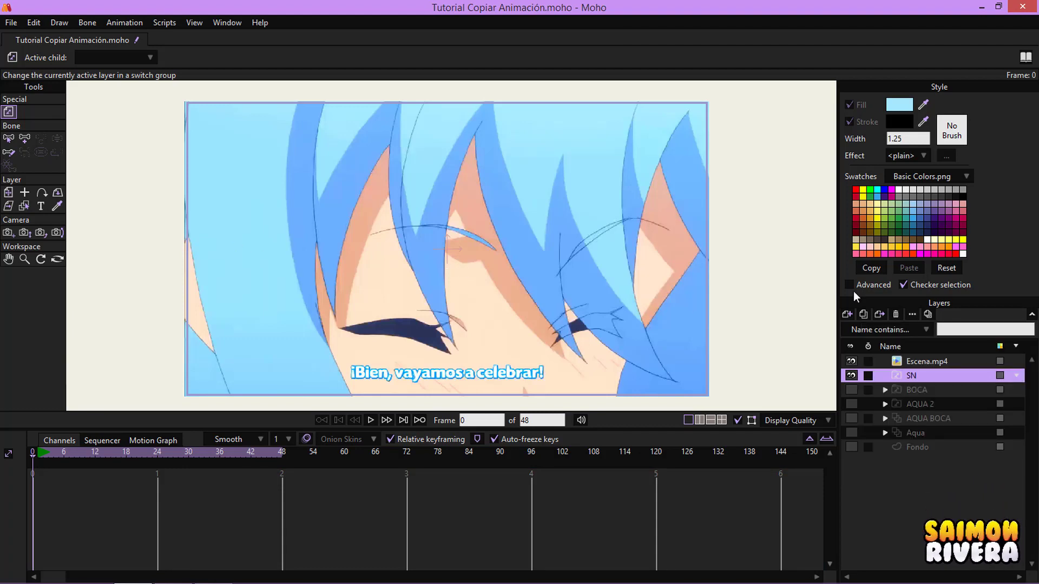
Add a vector layer named L1 and move it into the SN Switch layer.
click(847, 314)
click(872, 331)
double_click(1018, 377)
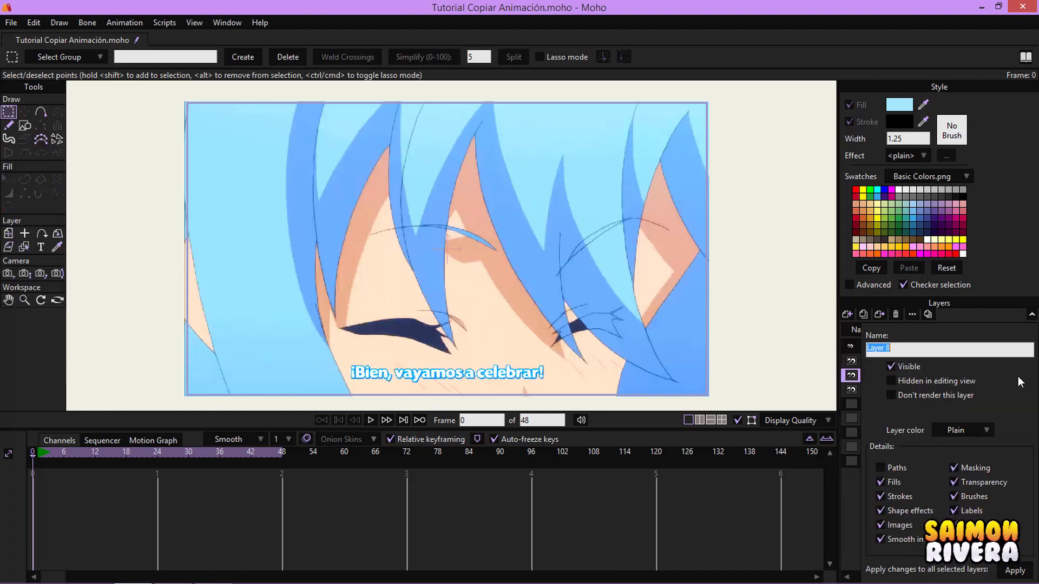
text(L1)
key(Return)
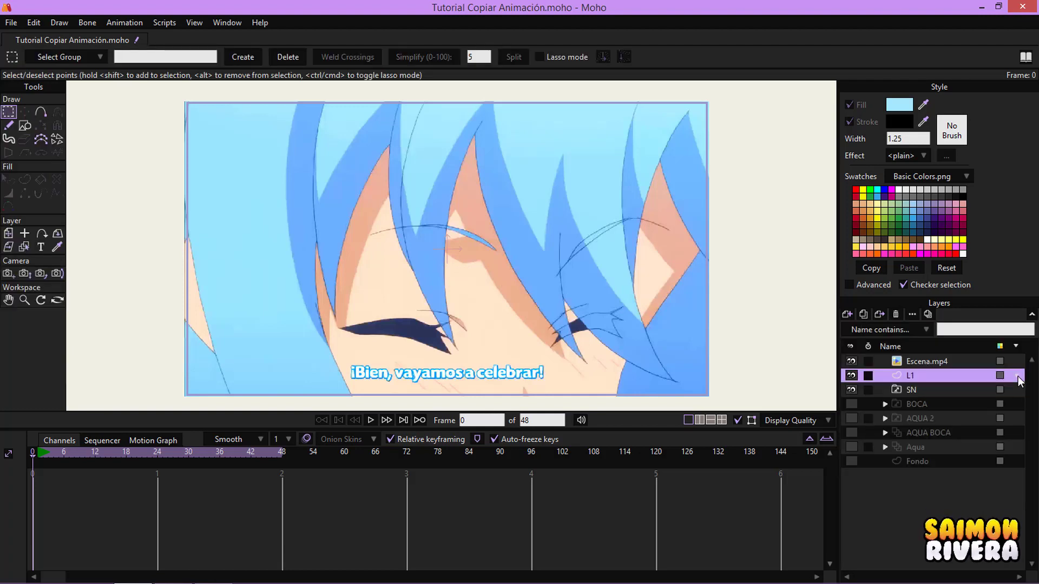
drag(946, 379, 920, 391)
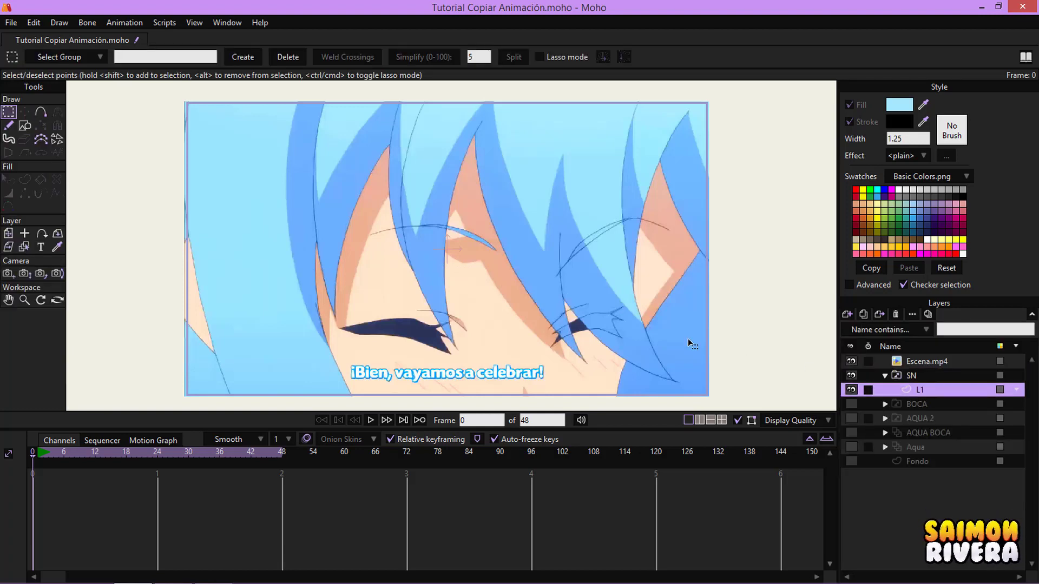
Scrub the reference video from the start to frame 28 and back to frame 0 to examine the scene.
drag(446, 365, 467, 360)
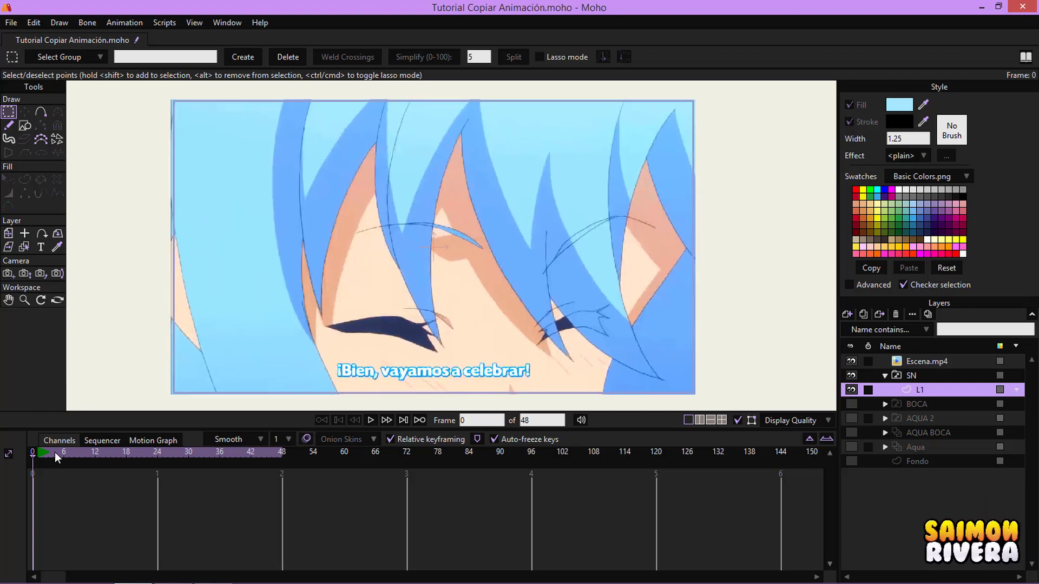
drag(54, 452, 179, 450)
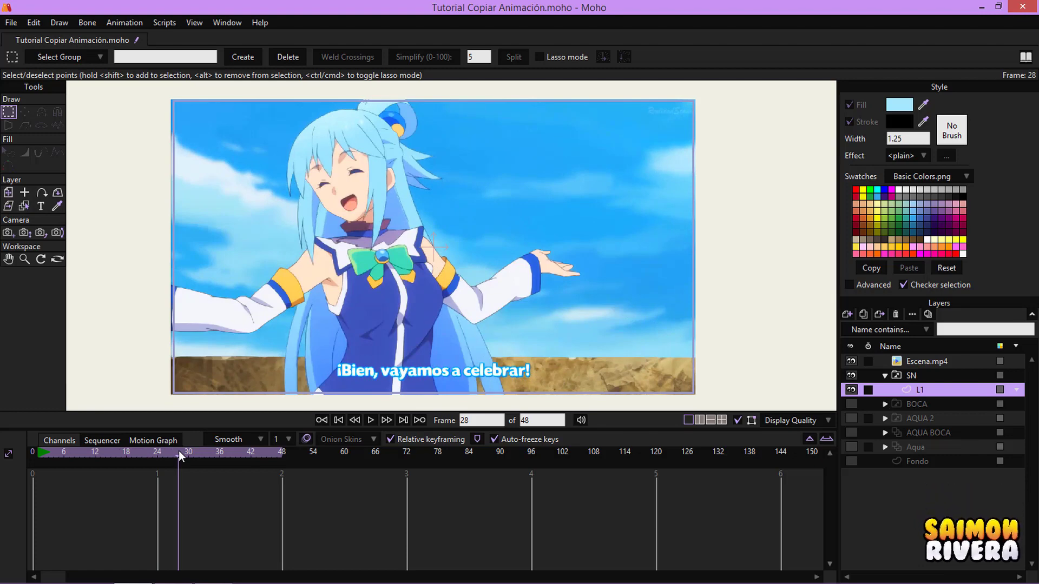
drag(81, 451, 35, 452)
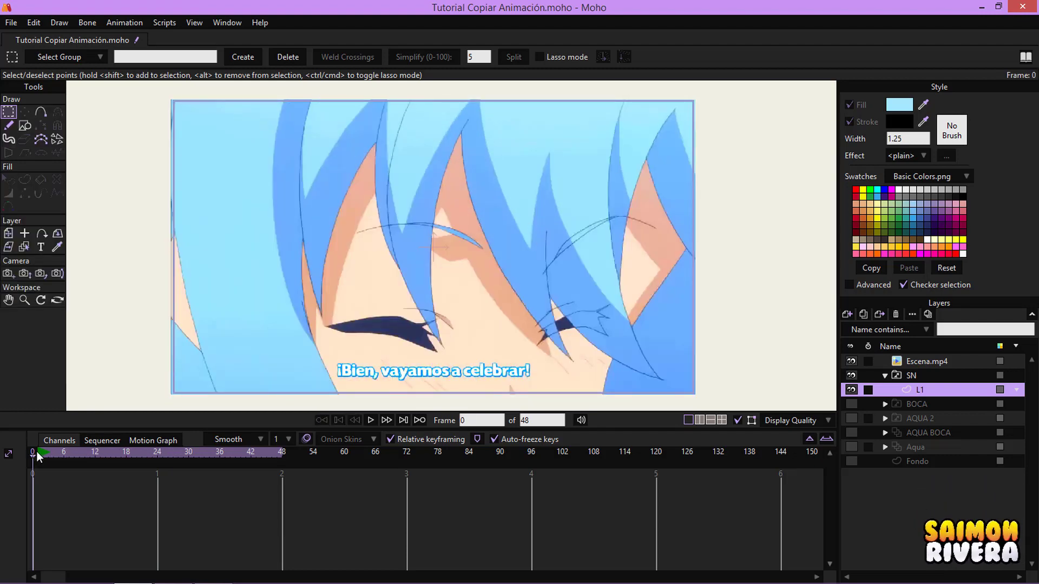
Display the layer clips in the Sequencer and shift the Escena.mp4 clip to start at frame 54.
click(105, 439)
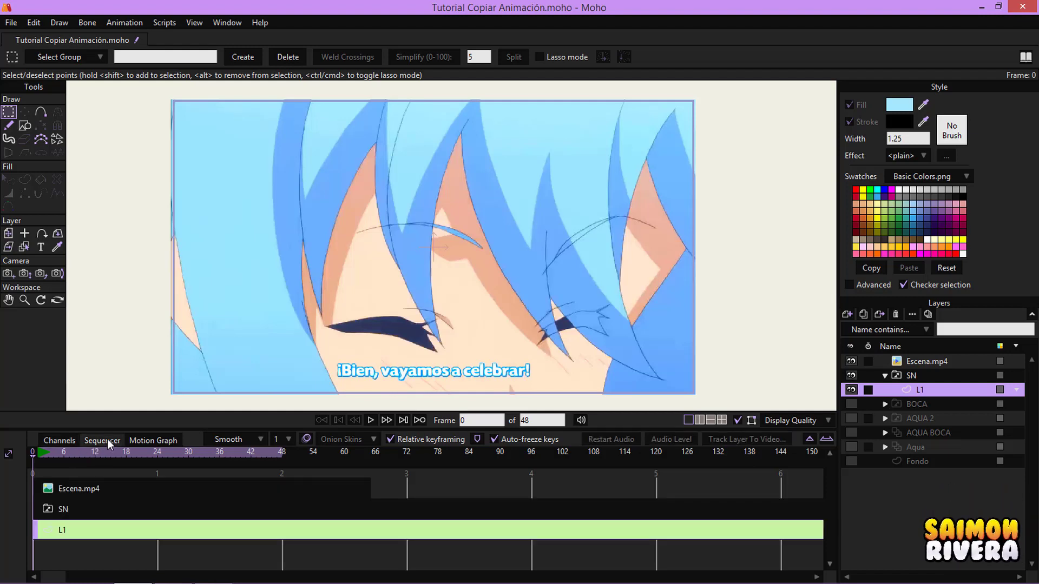
click(920, 362)
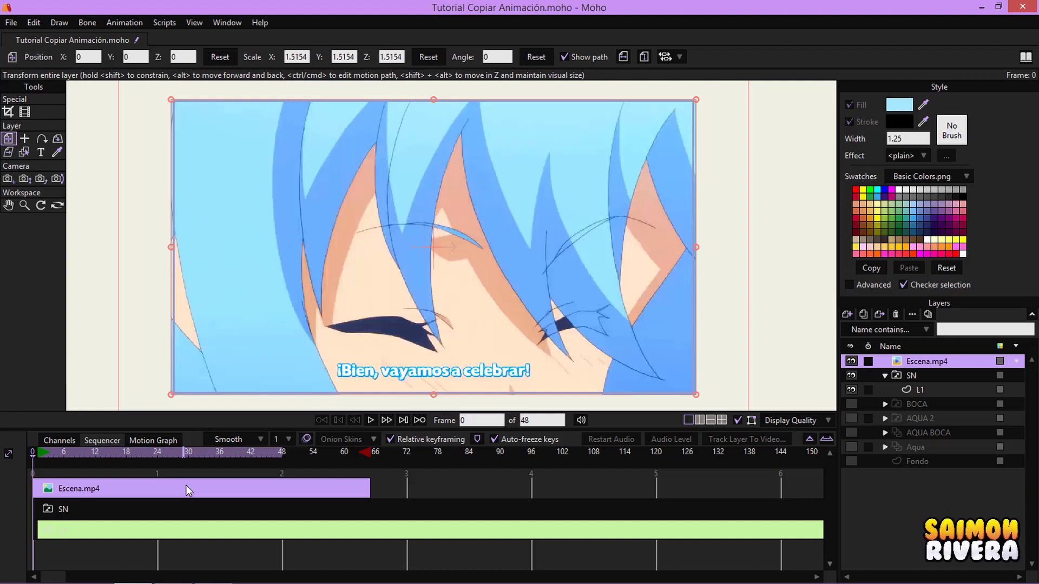
drag(186, 485, 263, 484)
drag(164, 493, 407, 499)
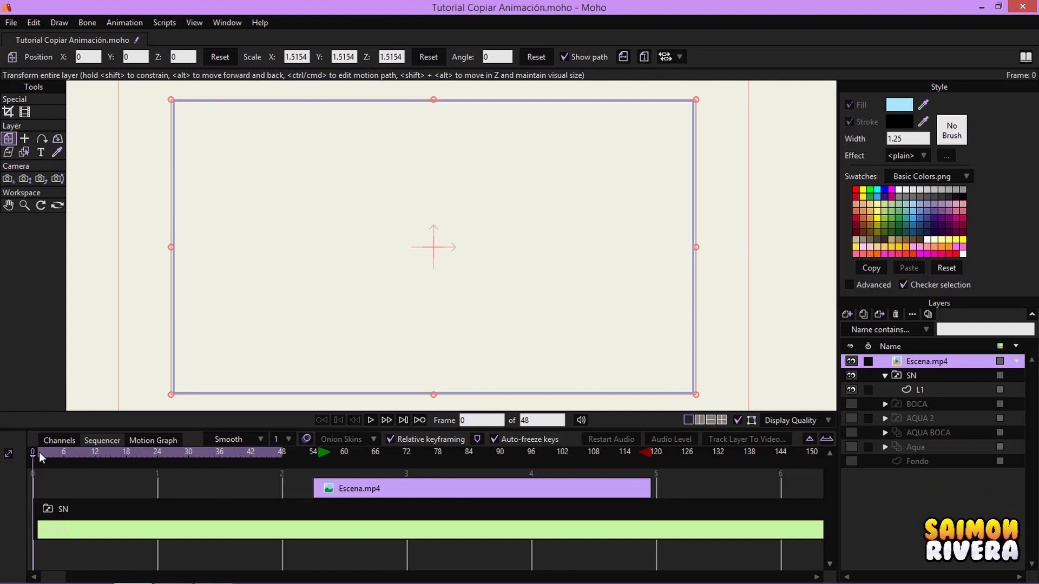
Scrub the timeline from frame 54 to frame 102 and back to frame 0 to check the shifted video.
click(312, 454)
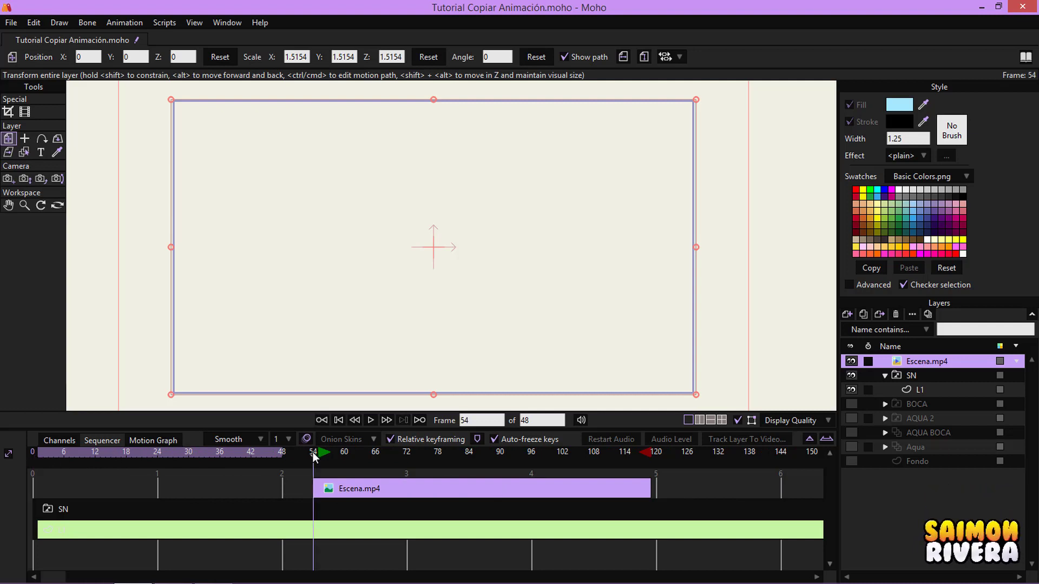
click(320, 452)
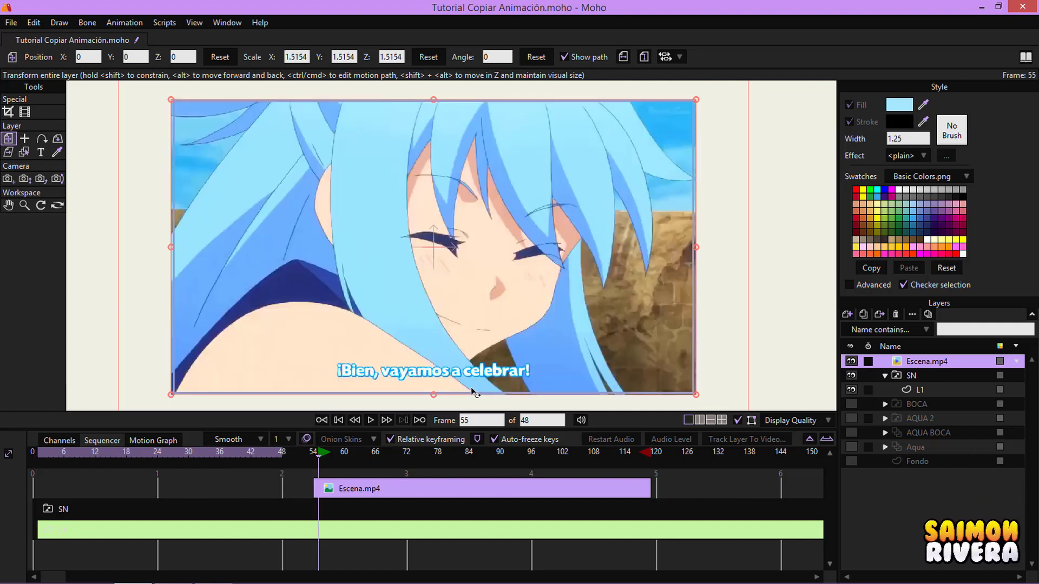
drag(344, 450, 391, 444)
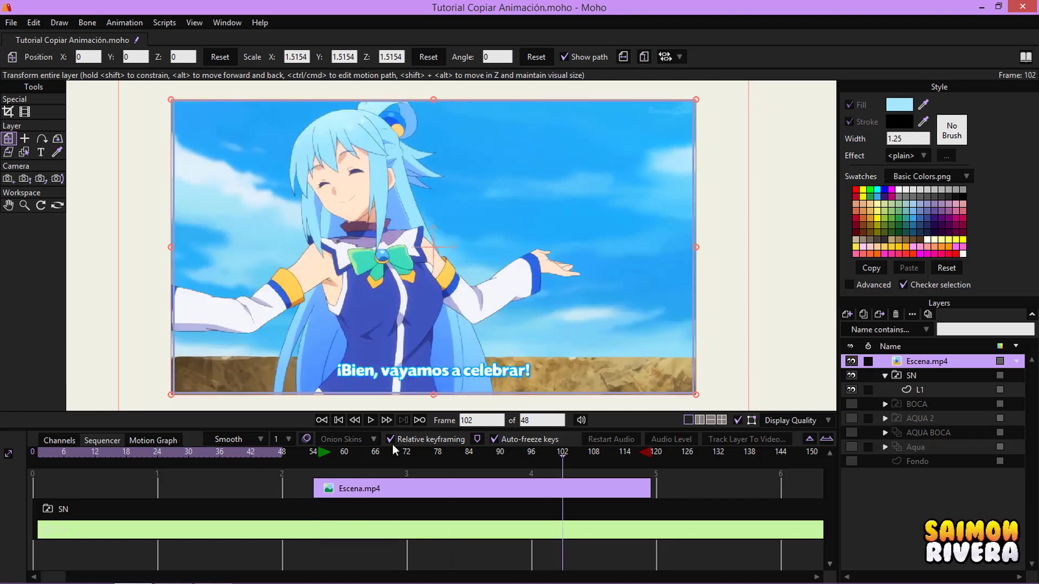
drag(318, 453, 260, 453)
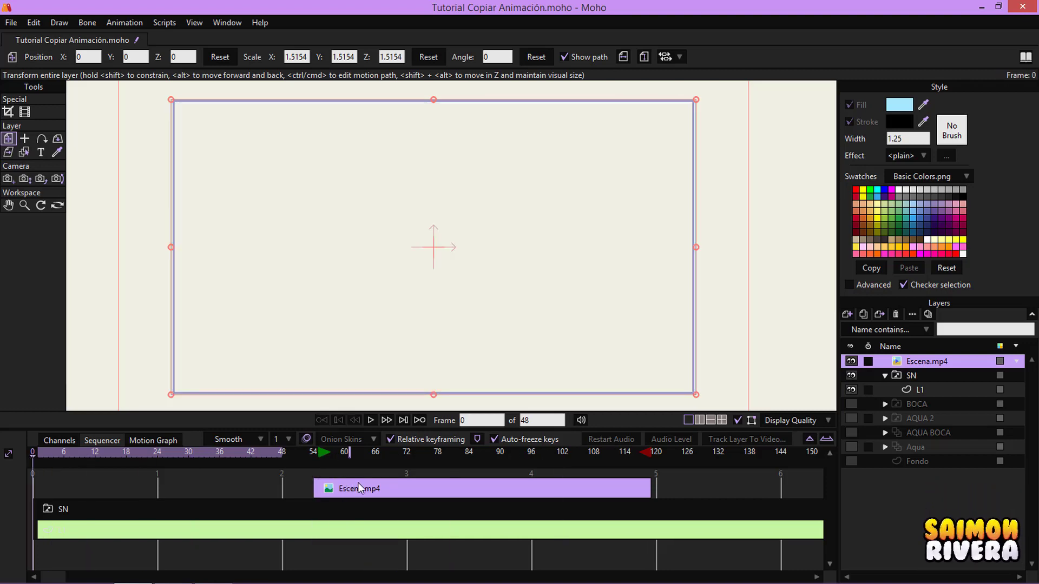
Try several time offsets for the Escena.mp4 clip and return it to the beginning of the timeline.
drag(529, 479, 93, 489)
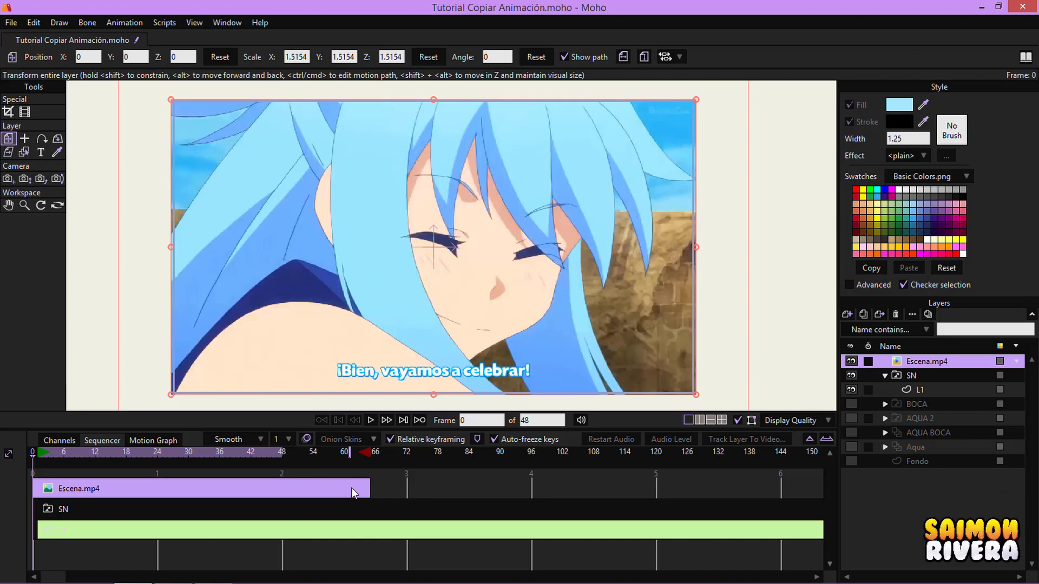
drag(352, 488, 158, 481)
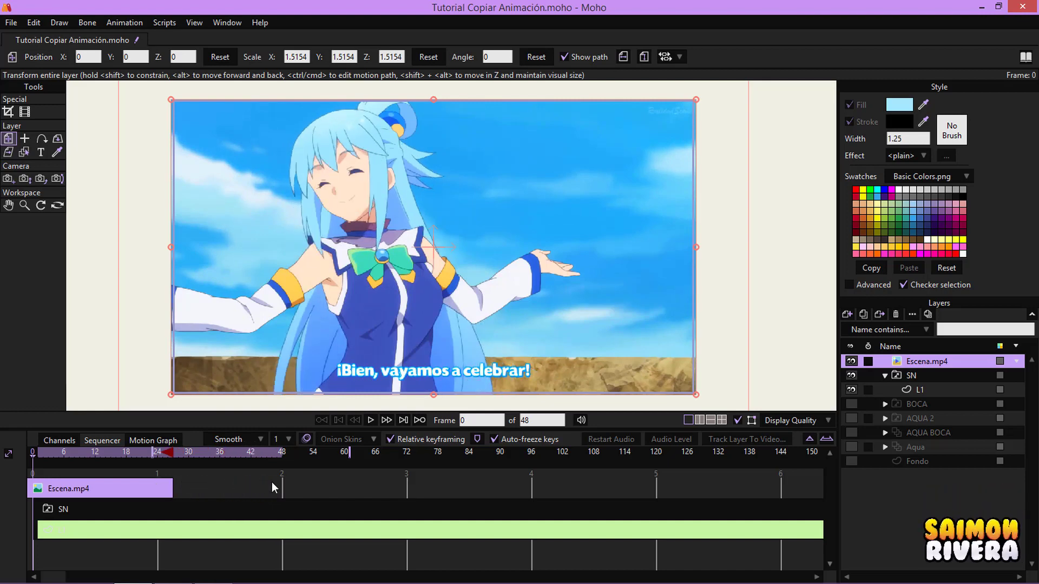
drag(272, 482, 387, 480)
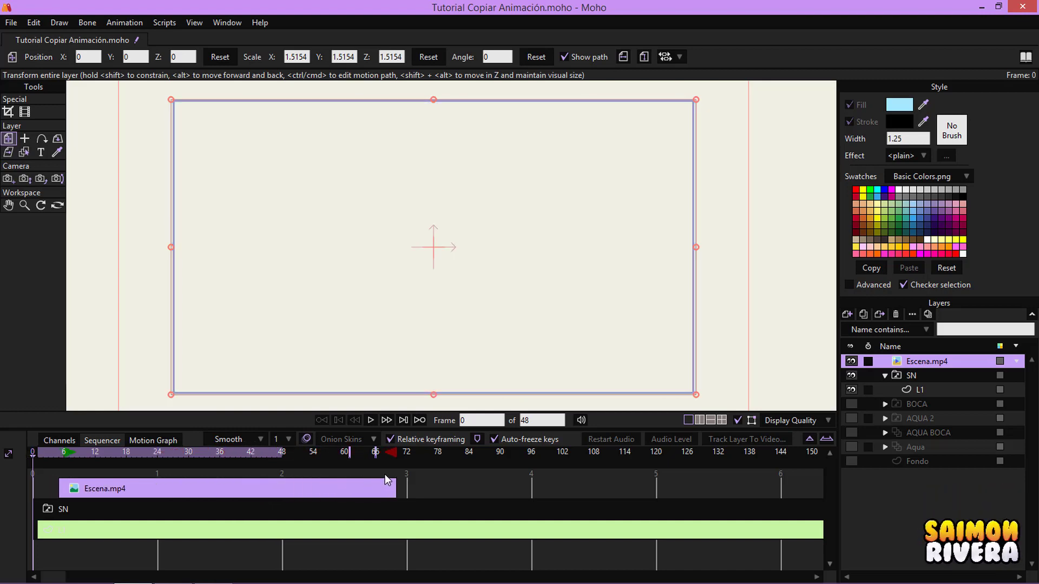
drag(464, 483, 347, 485)
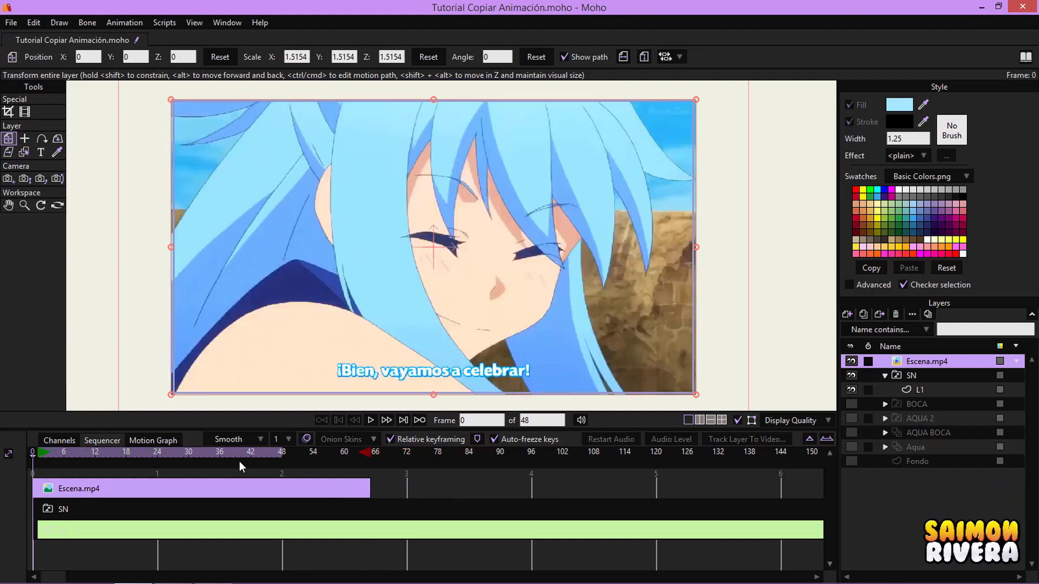
Preview the video at frame 43 and shift the Escena.mp4 clip earlier so Aqua's open-mouth pose shows at frame 0.
click(257, 452)
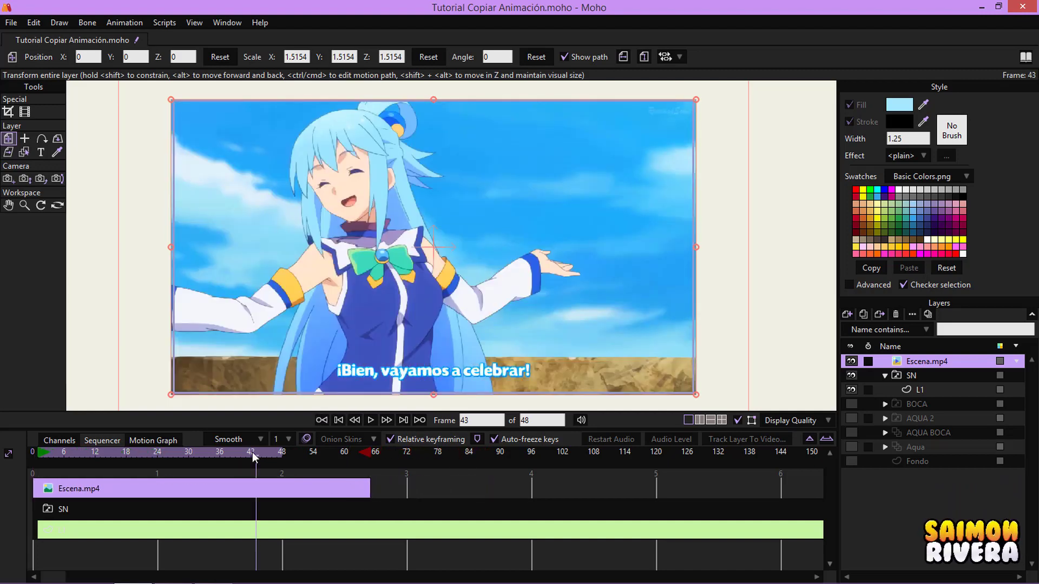
key(ctrl+Left)
click(35, 454)
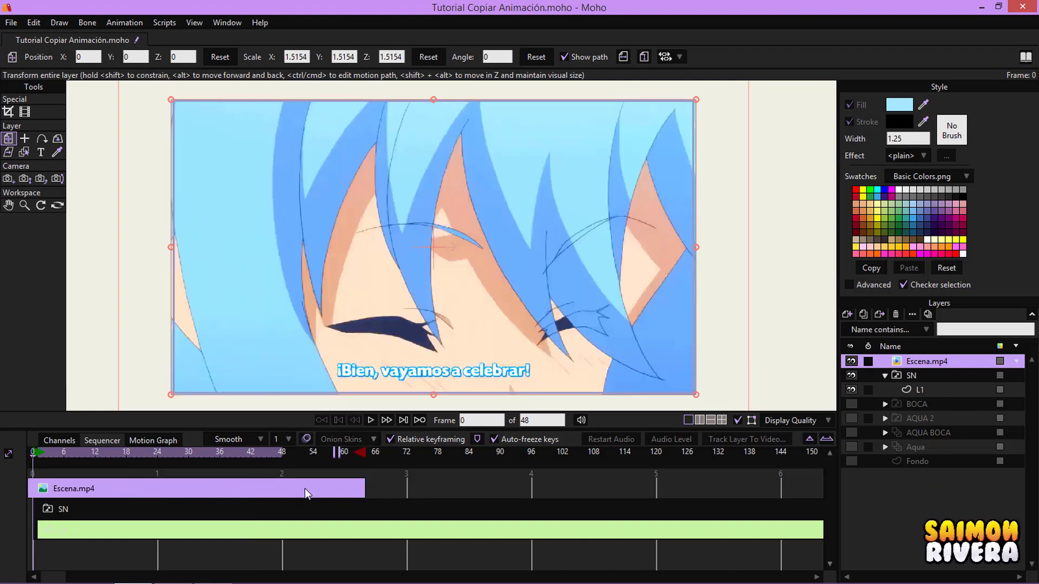
drag(303, 488, 164, 489)
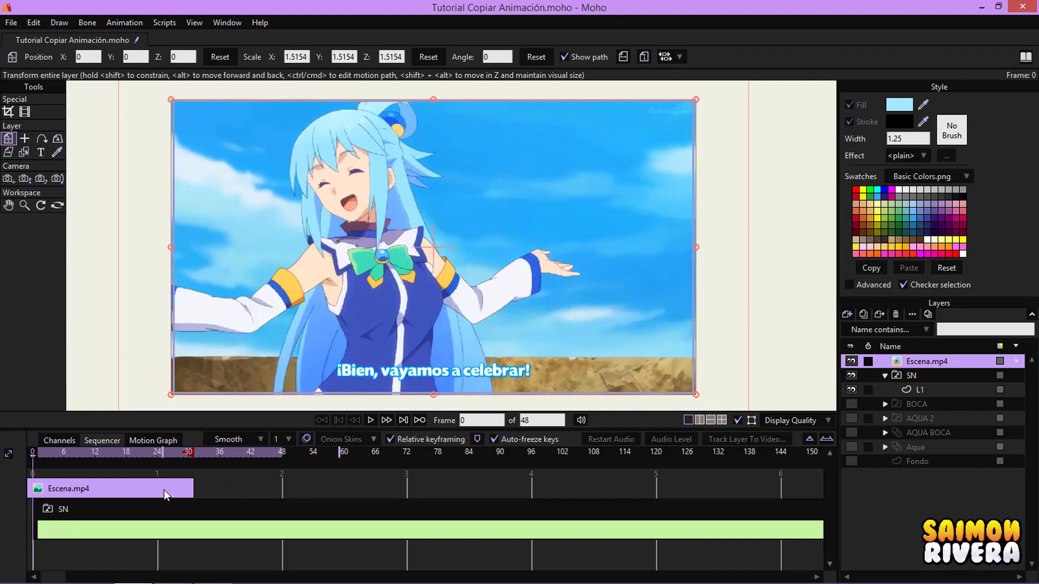
Try tracing Aqua's jaw line with Add Point on layer L1 and undo the points.
click(901, 389)
click(40, 112)
scroll(331, 169, up, 3)
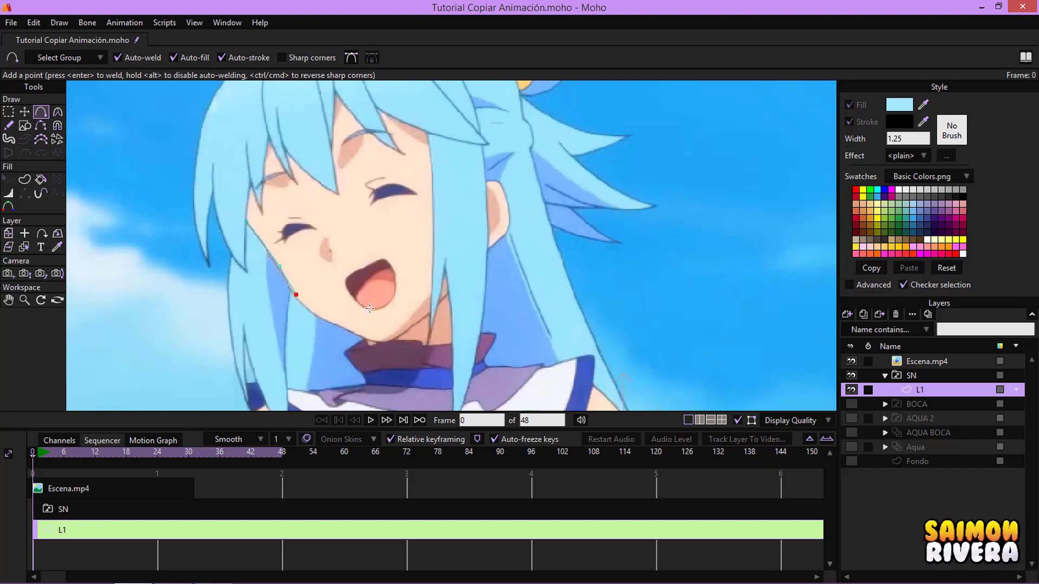
key(ctrl+z)
key(ctrl+z)
scroll(369, 306, down, 2)
drag(409, 286, 445, 292)
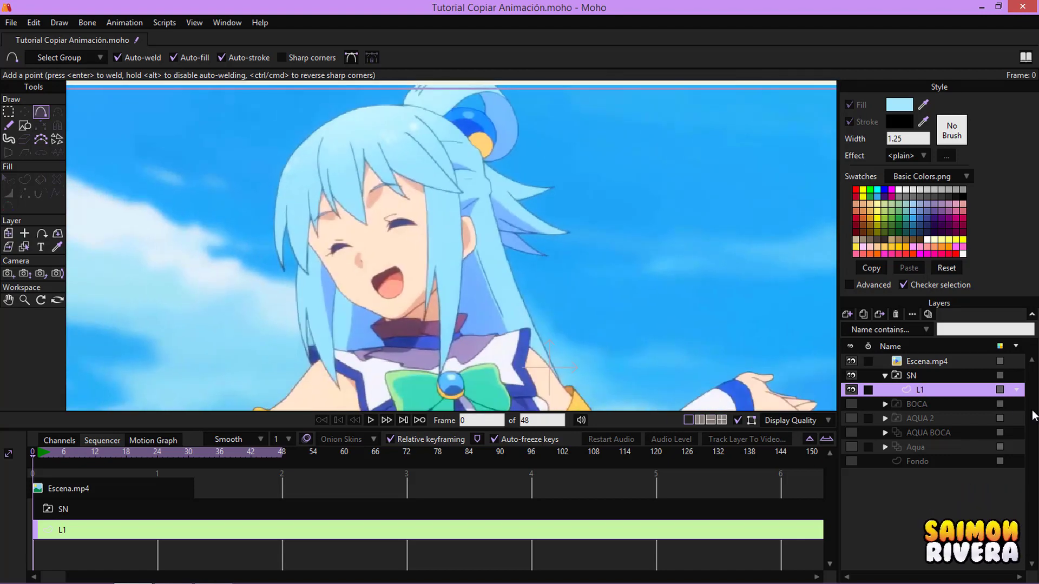
Collapse and hide the SN layer, show AQUA BOCA and examine its Layer 12 mouth drawing.
click(885, 374)
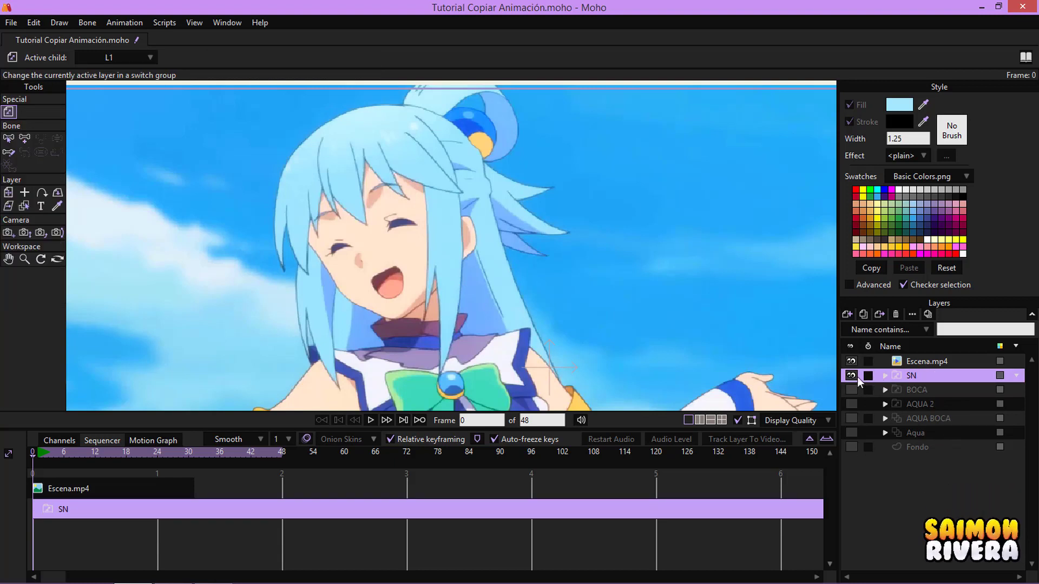
click(850, 418)
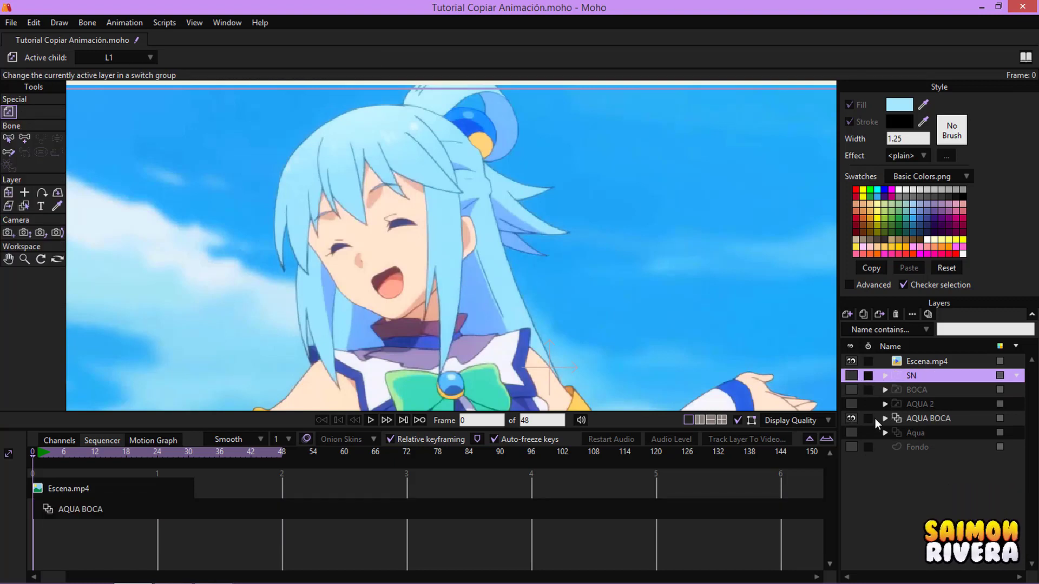
click(885, 418)
click(944, 436)
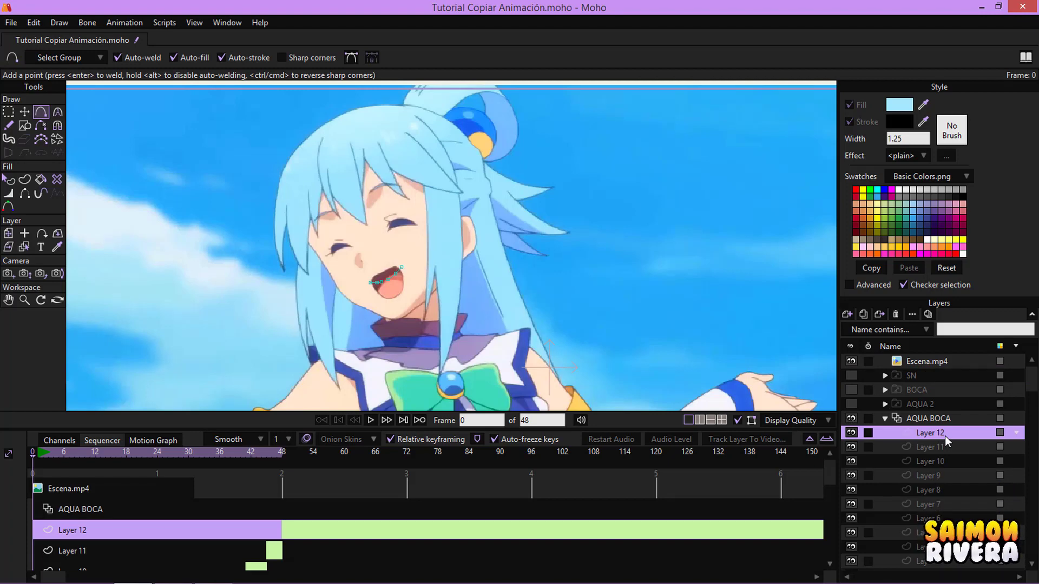
scroll(581, 266, up, 5)
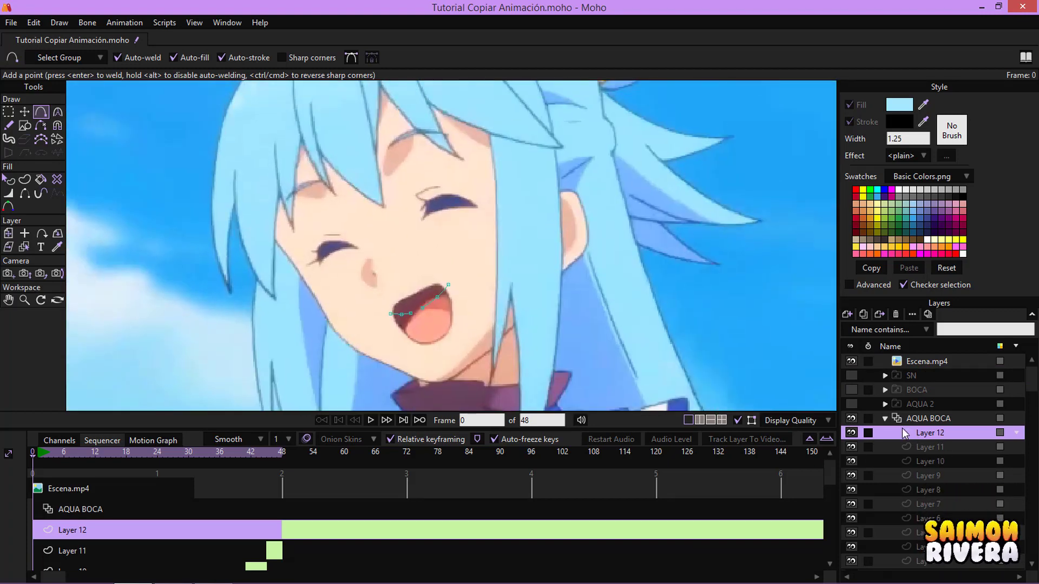
click(885, 419)
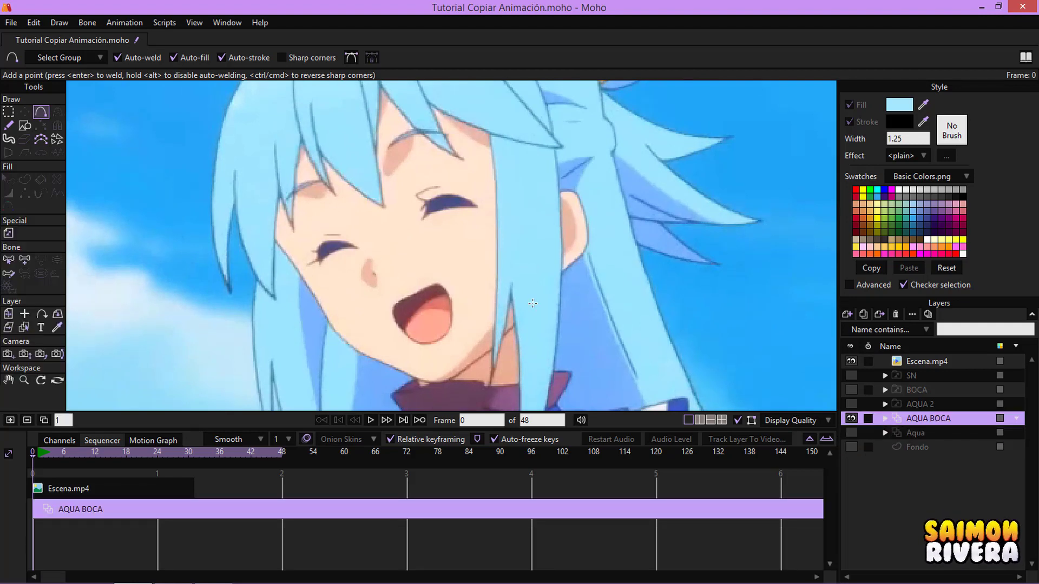
Show the Aqua layer and examine the mouth drawings on Layers 9, 7, 5 and 10 of AQUA BOCA.
click(850, 404)
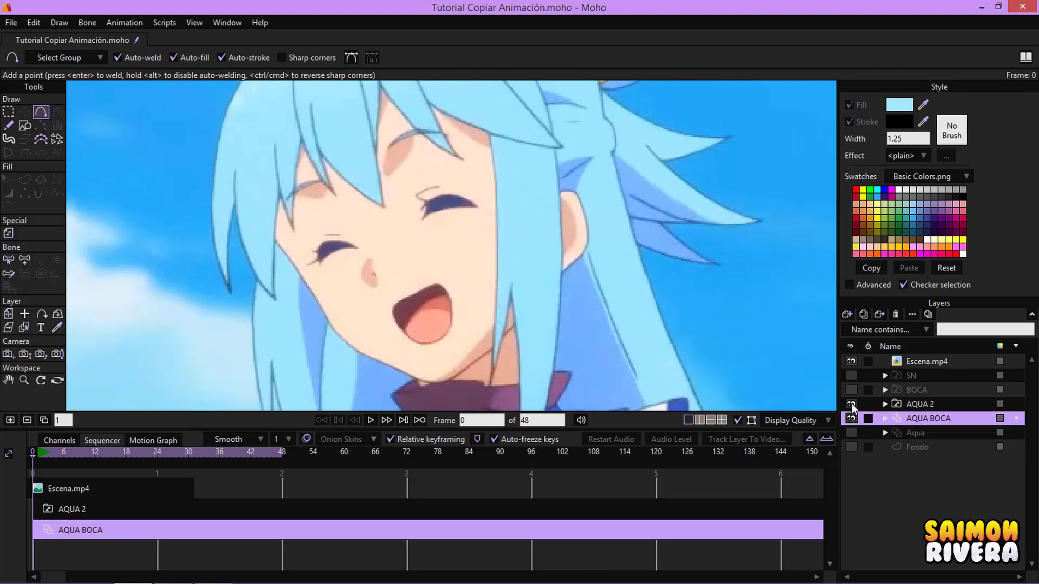
click(851, 404)
click(851, 432)
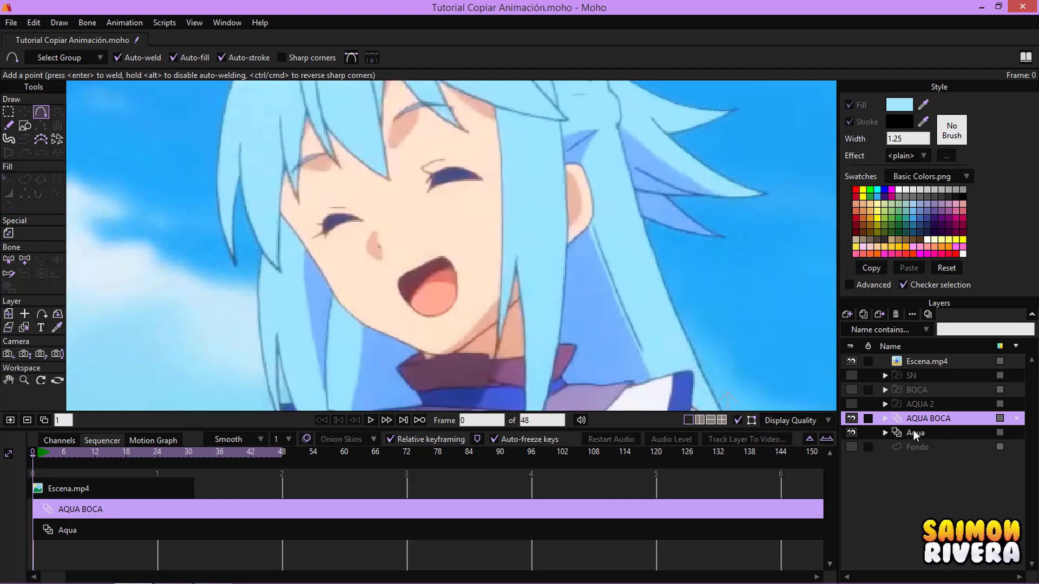
click(884, 418)
click(929, 475)
click(928, 506)
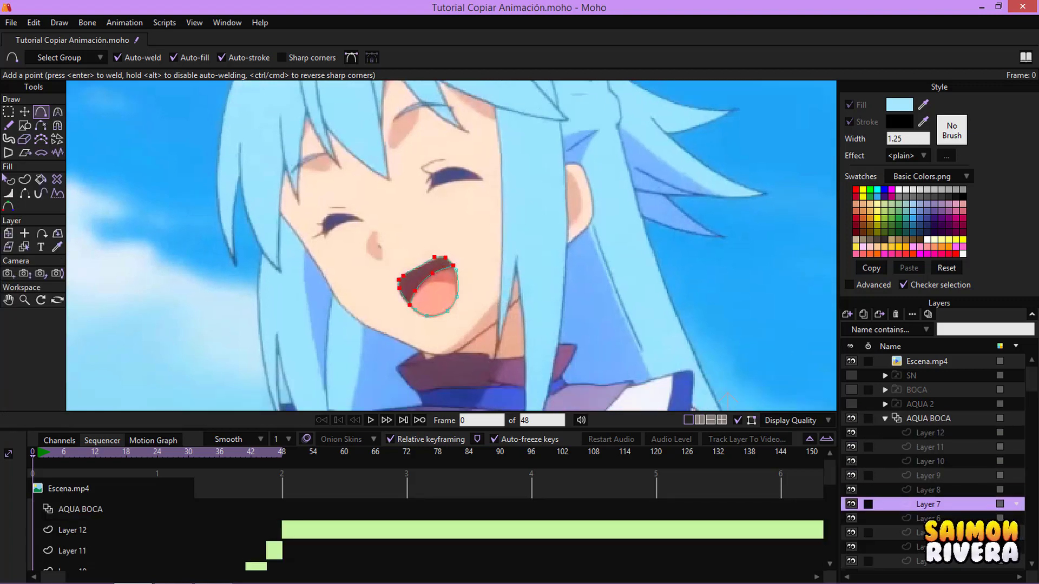
click(928, 532)
click(931, 461)
Collapse the AQUA BOCA group and hide both it and the Aqua layer.
click(884, 419)
click(851, 419)
click(853, 432)
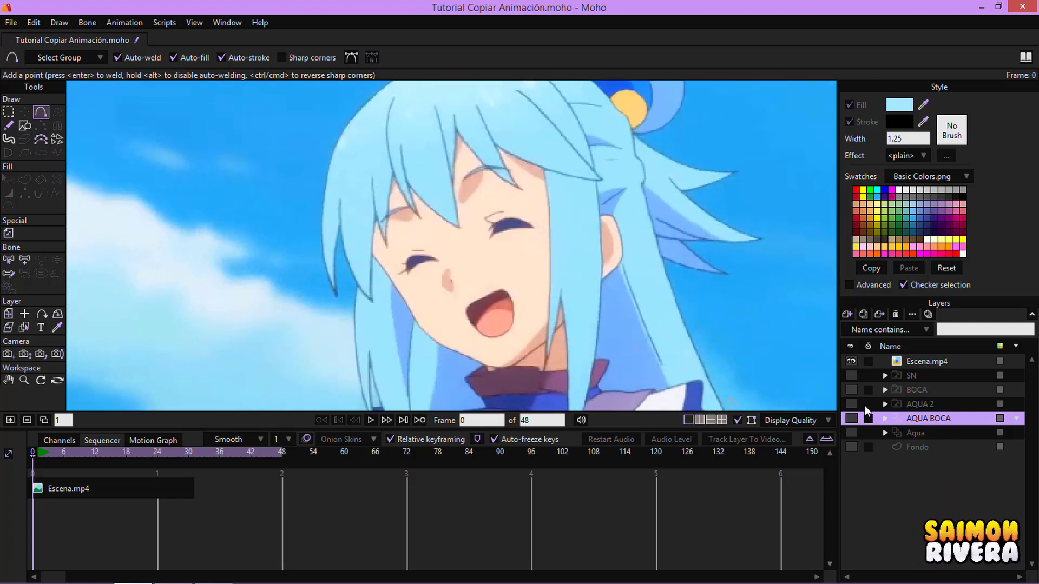
Scrub the timeline past the end of the shifted Escena.mp4 clip to check frame 40.
scroll(375, 285, down, 7)
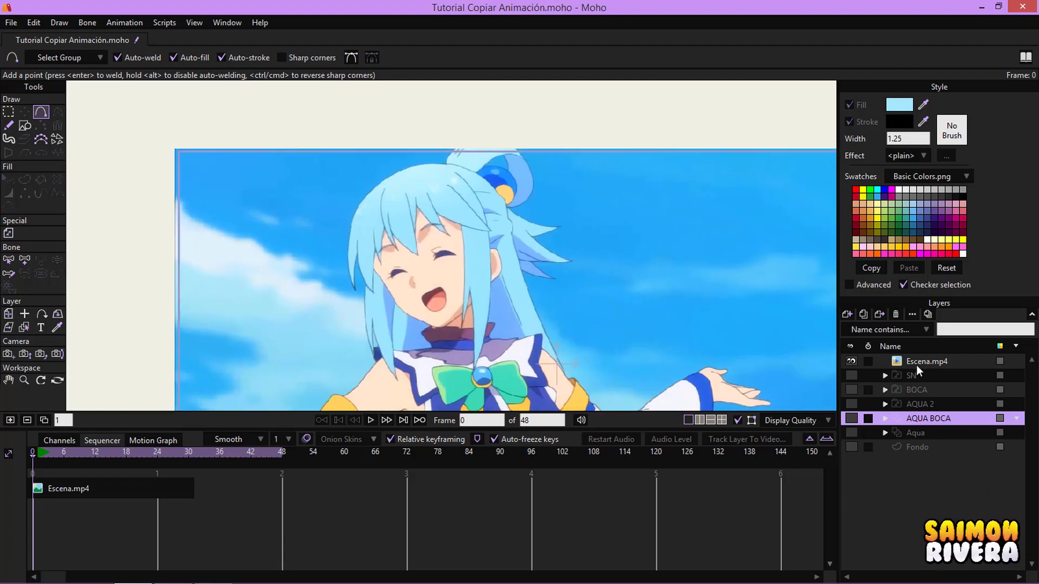
drag(243, 456, 380, 456)
click(241, 450)
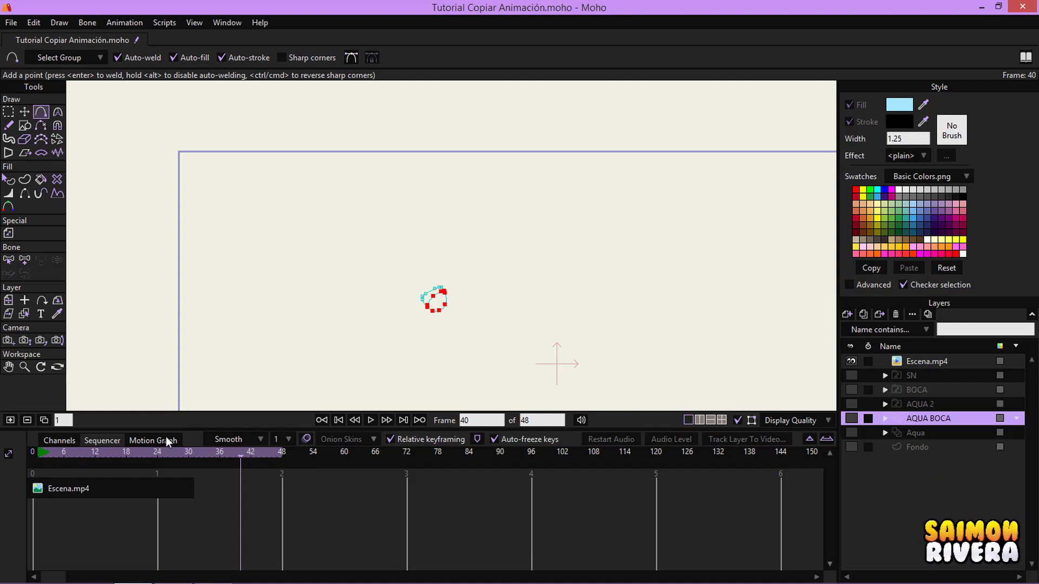
Expand the SN Switch layer, select its L1 layer and return to frame 0.
click(920, 377)
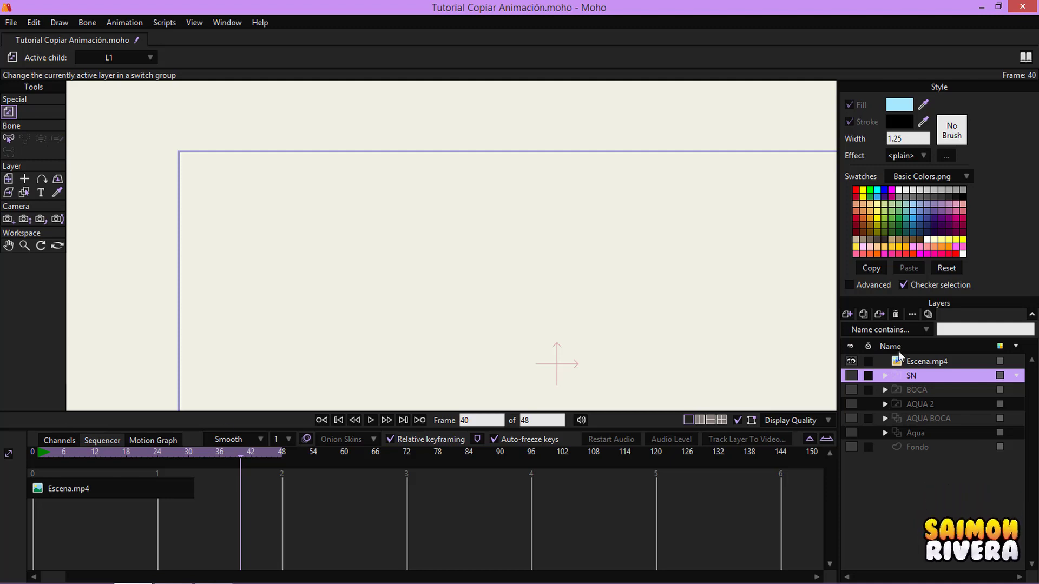
click(885, 375)
click(920, 390)
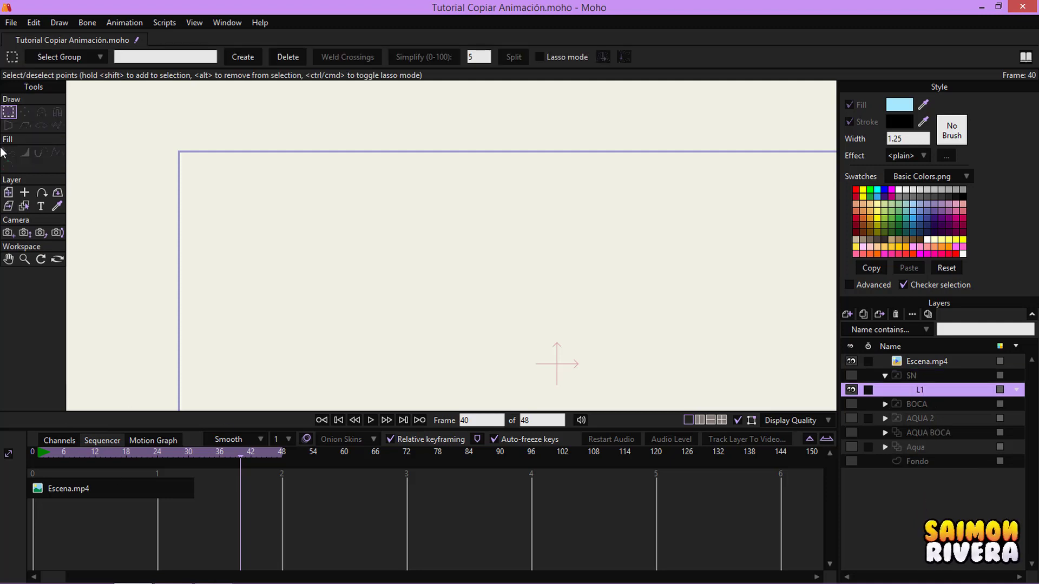
click(32, 453)
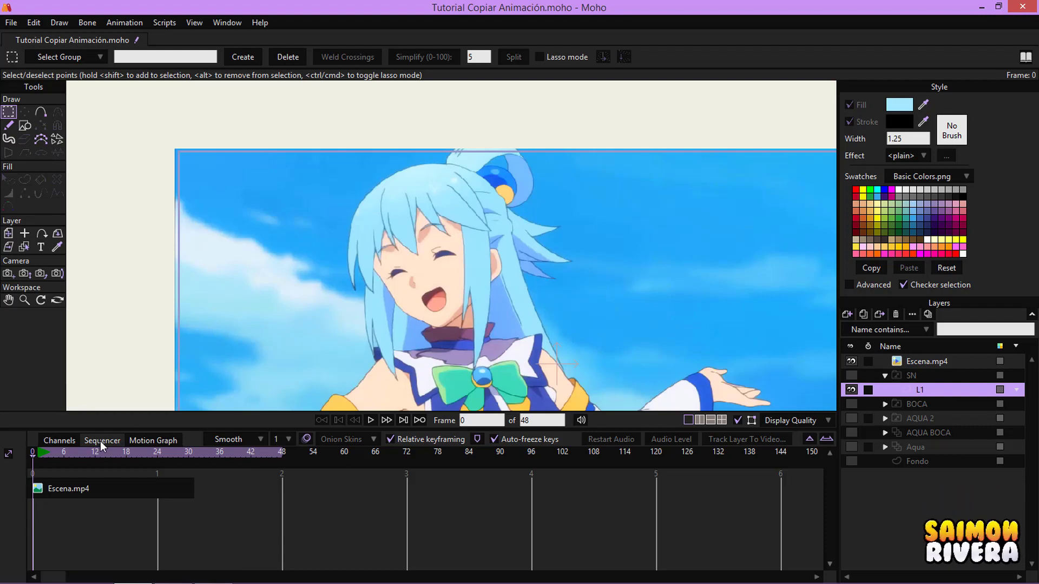
Shift the Escena.mp4 clip to end at about frame 50, so Aqua's arms-spread, open-mouth pose shows at frame 0.
click(79, 489)
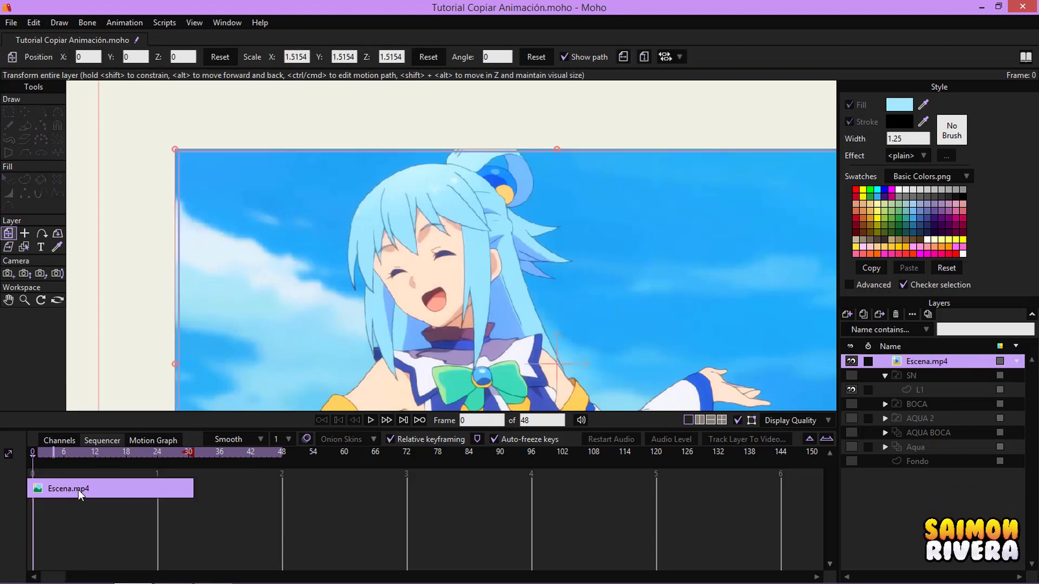
mouse_move(161, 491)
mouse_down()
mouse_move(278, 495)
mouse_move(195, 502)
mouse_up()
drag(348, 362, 284, 236)
scroll(282, 237, down, 2)
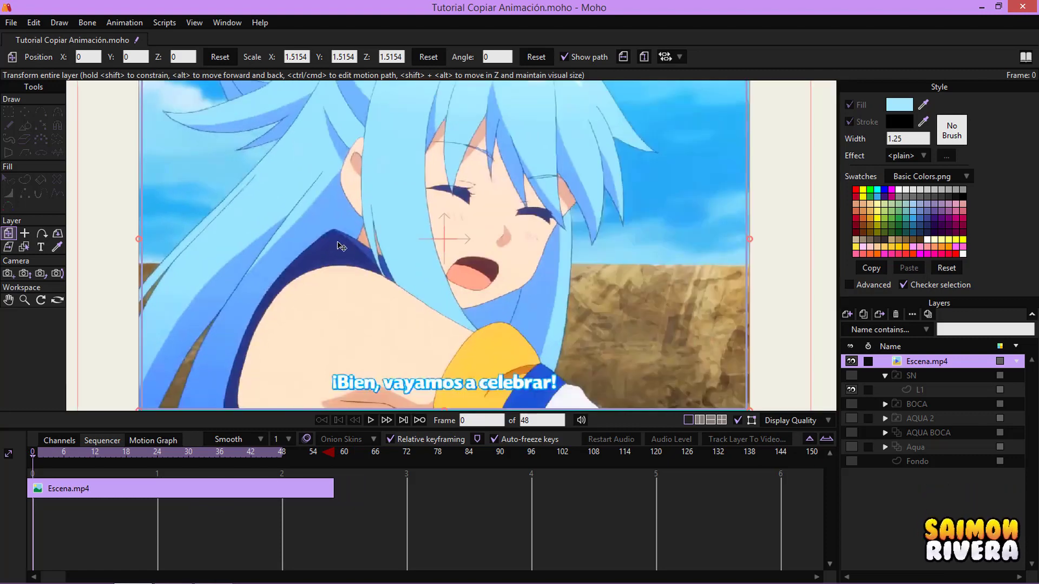
drag(144, 365, 144, 372)
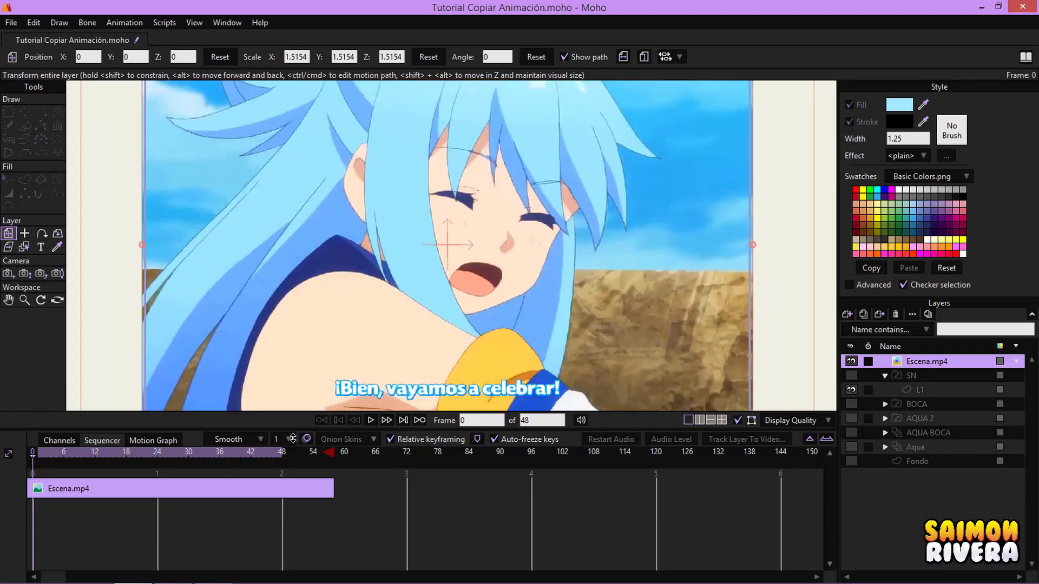
mouse_move(229, 494)
mouse_down()
mouse_move(180, 495)
mouse_move(432, 483)
mouse_move(299, 498)
mouse_move(137, 492)
mouse_up()
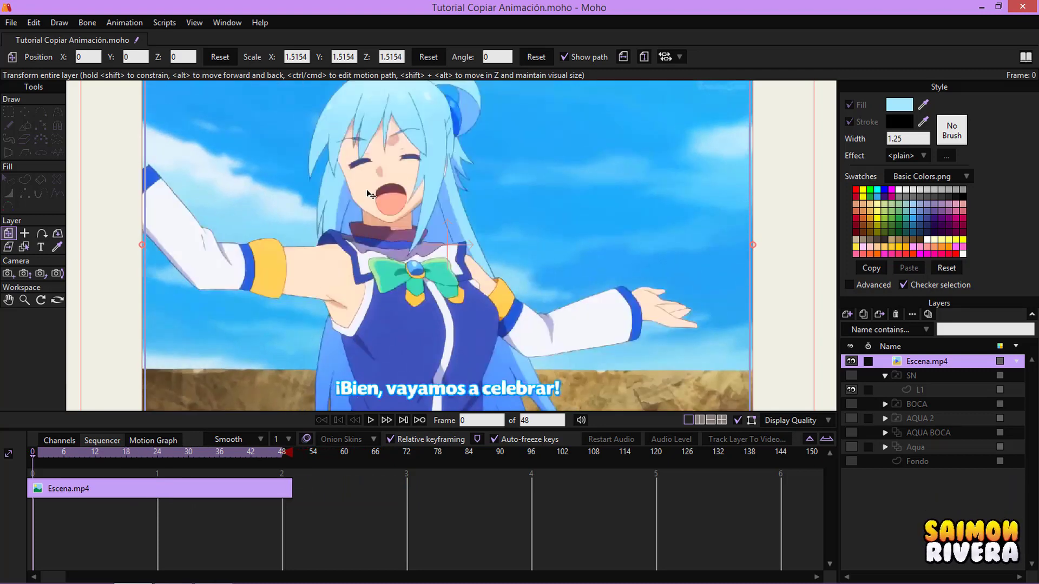
Trace a closed outline of Aqua's face on the L1 layer with the Add Point tool, following the jaw and rounding over the forehead.
drag(368, 191, 390, 217)
click(919, 390)
click(41, 111)
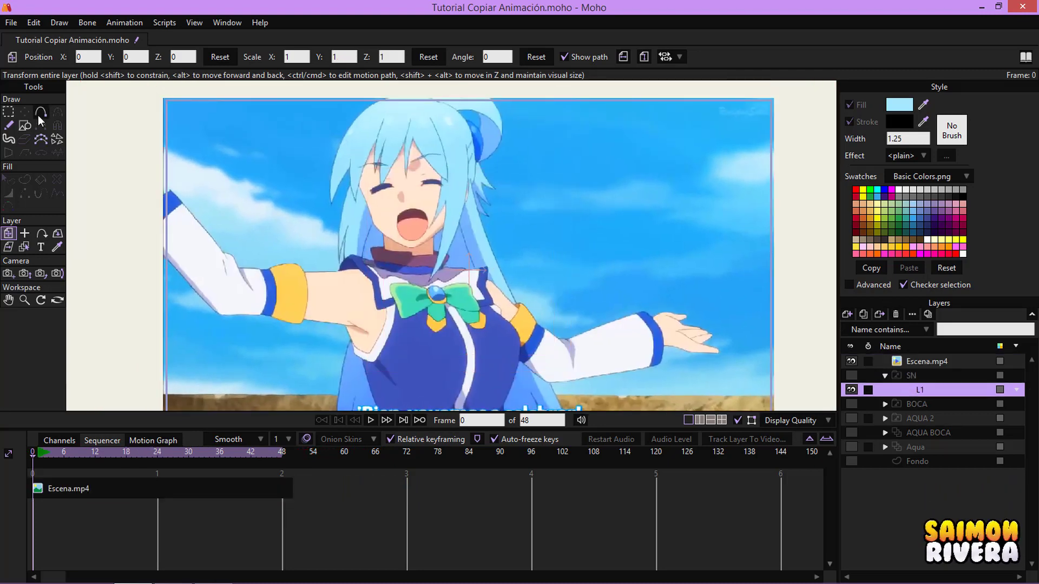
scroll(364, 200, down, 1)
scroll(364, 201, up, 2)
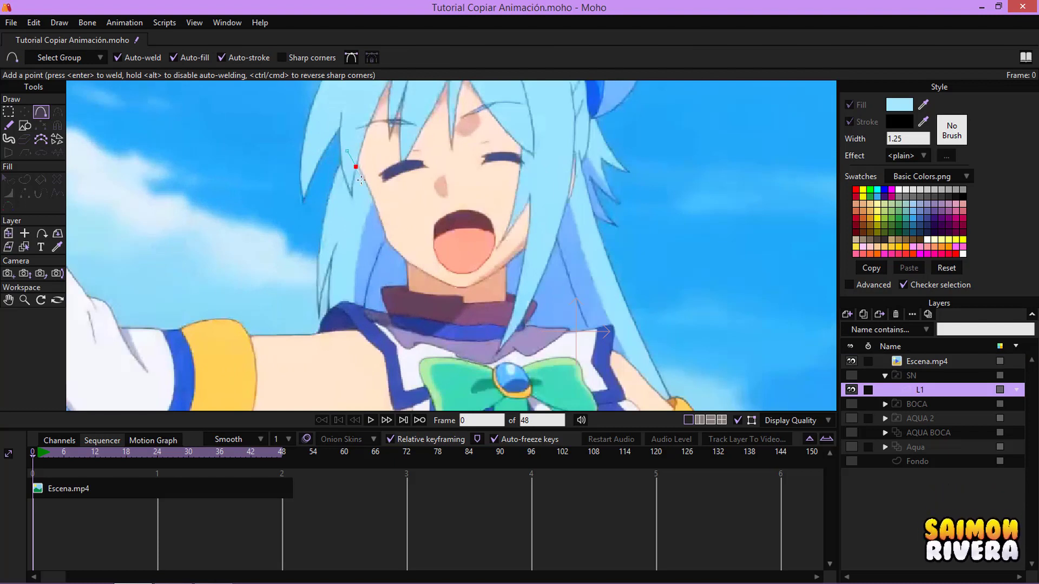
drag(366, 189, 367, 189)
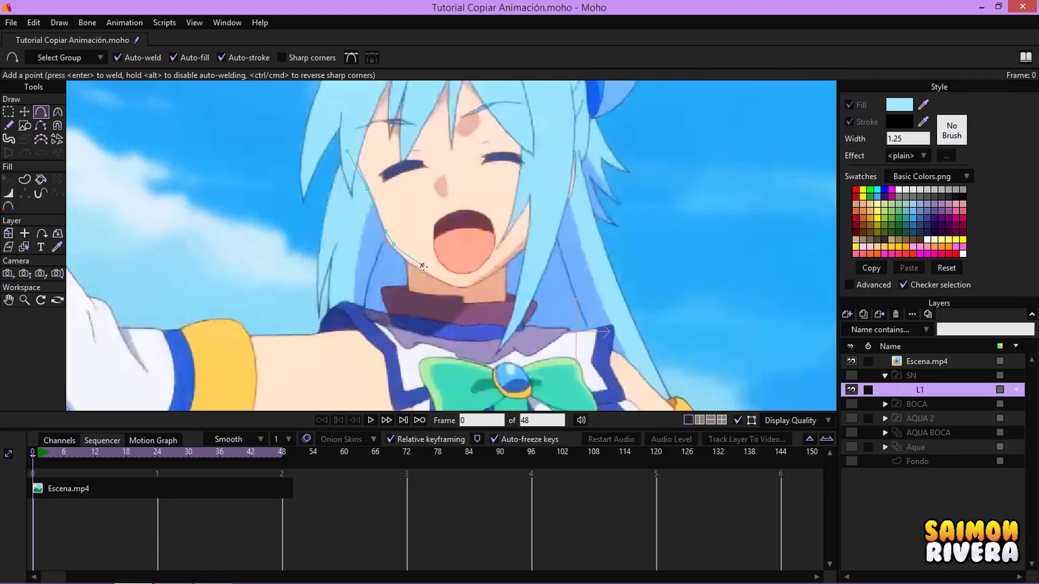
drag(431, 275, 432, 277)
drag(433, 276, 451, 283)
drag(549, 201, 551, 197)
mouse_move(550, 197)
mouse_down()
mouse_move(547, 108)
mouse_move(559, 197)
mouse_up()
drag(559, 197, 524, 138)
mouse_move(524, 137)
mouse_down()
mouse_move(440, 131)
mouse_move(383, 158)
mouse_move(360, 239)
mouse_up()
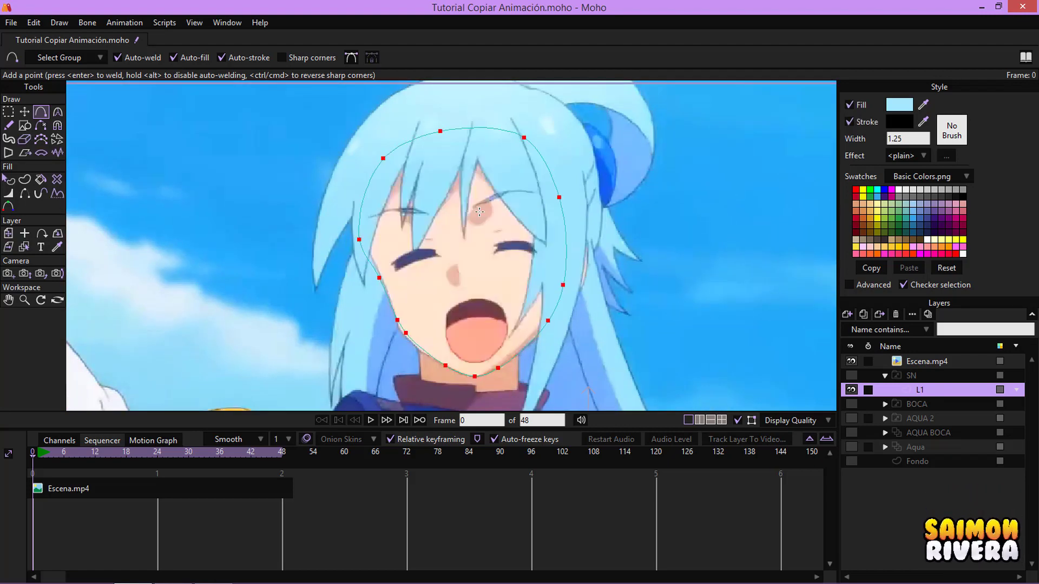
Fill the face shape with the skin colour sampled from the reference clip and adjust the outline's jaw point to fit.
drag(898, 115, 347, 246)
click(24, 112)
scroll(449, 195, up, 3)
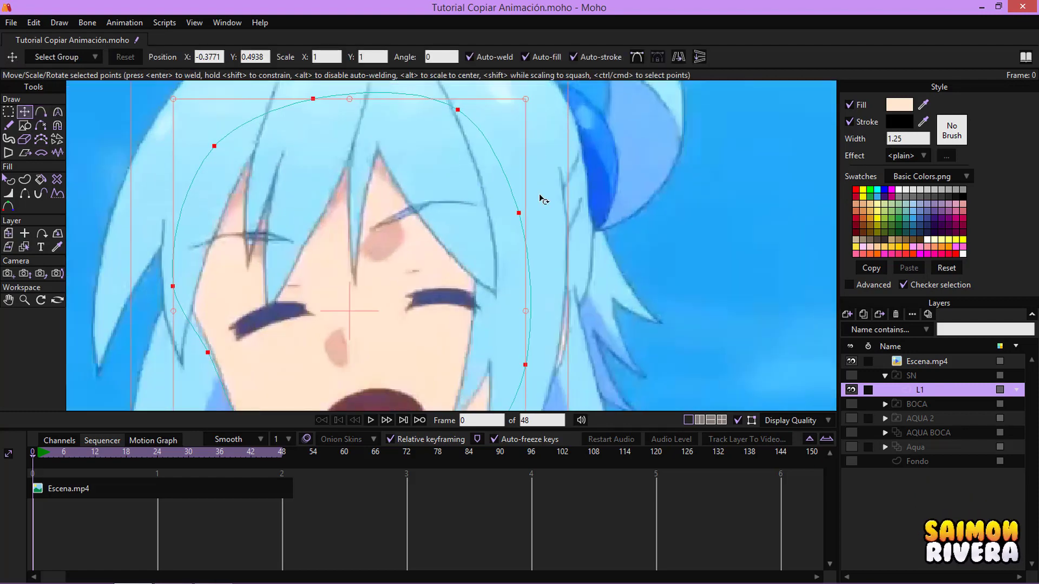
drag(463, 265, 504, 138)
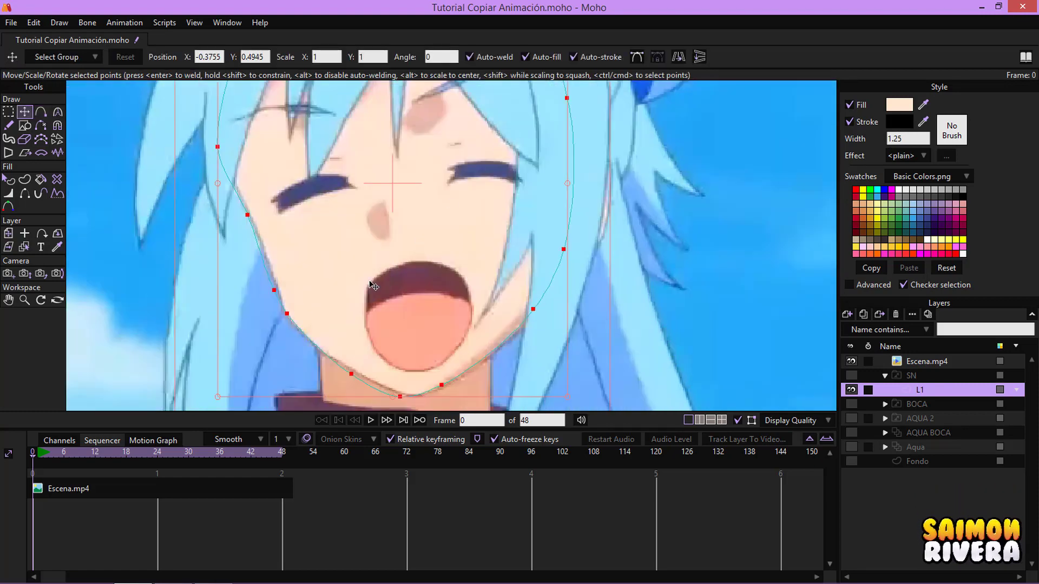
click(274, 290)
scroll(471, 234, down, 2)
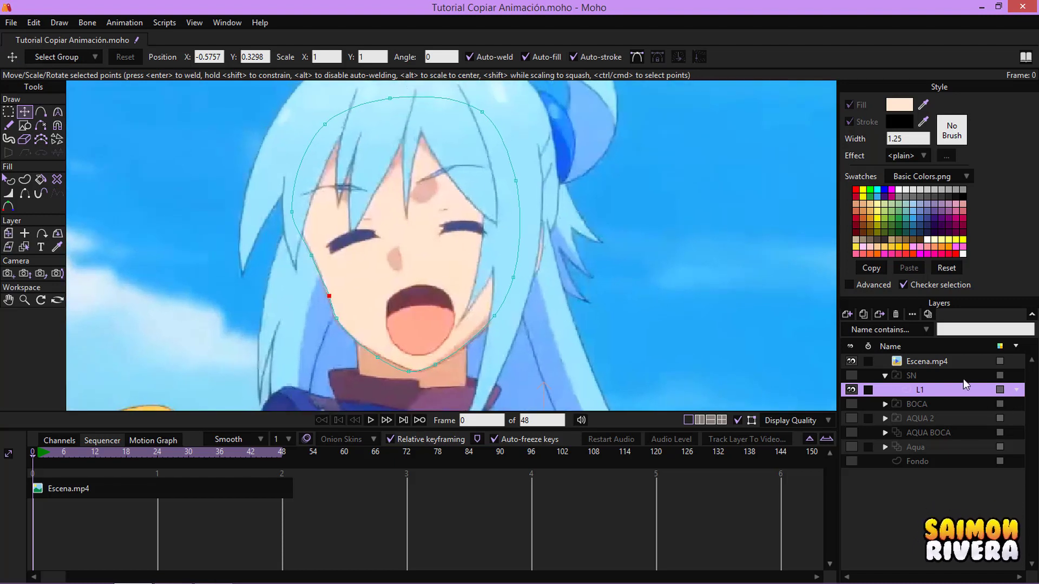
Add a group layer inside SN and name it Pos 1.
click(846, 313)
click(865, 361)
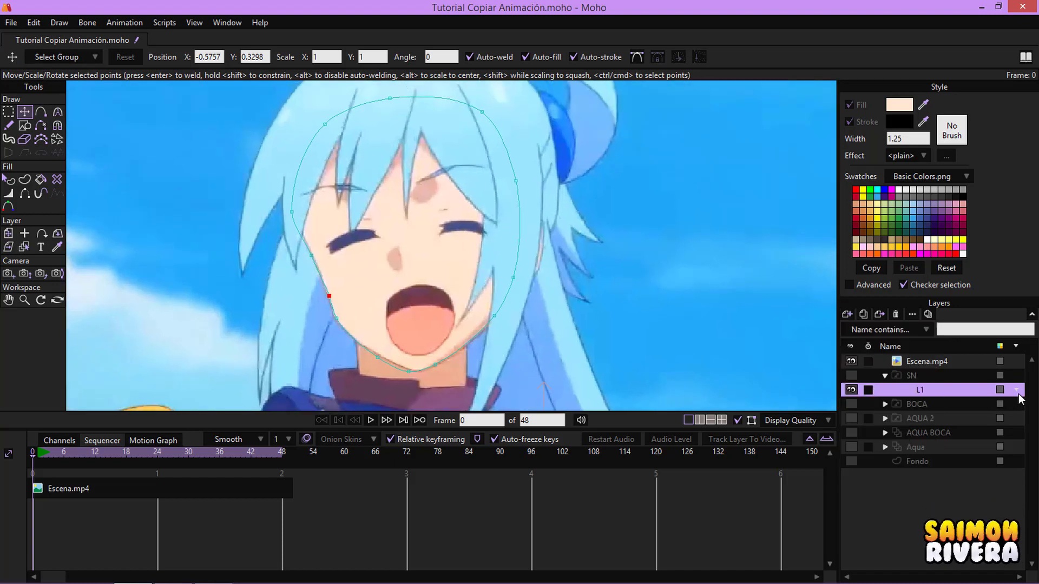
double_click(1019, 390)
text(Pos 1)
key(Return)
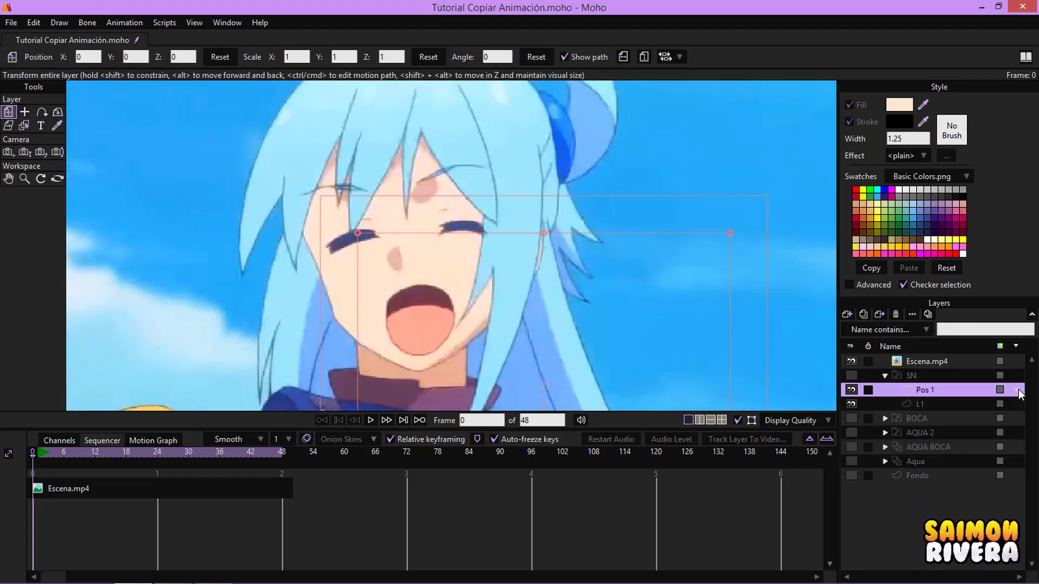
Rename the new group as Pose 1 and move the L1 layer into it.
double_click(1019, 390)
key(Right)
key(Left)
key(Left)
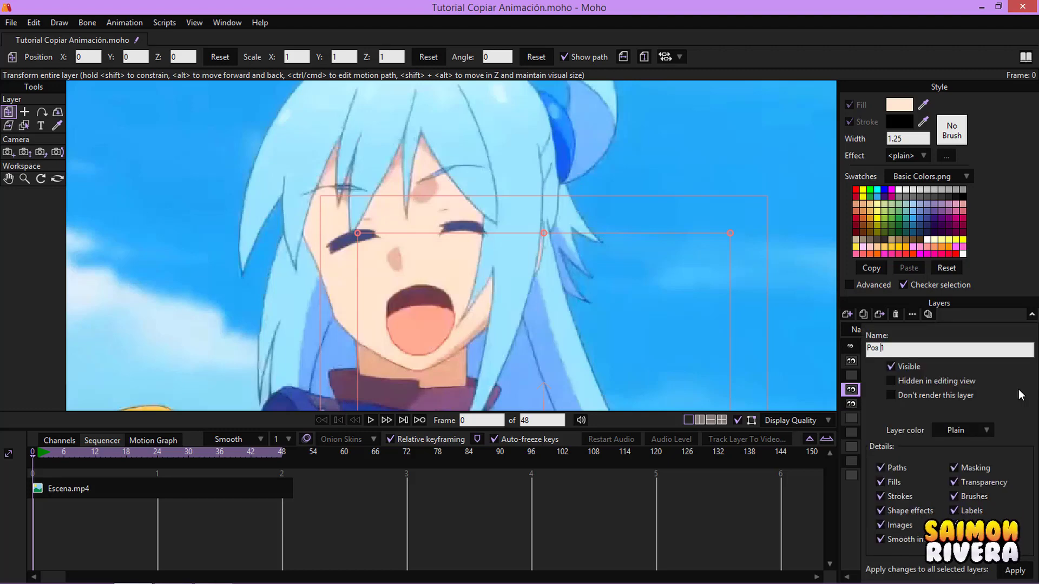
text(2)
key(Return)
double_click(956, 391)
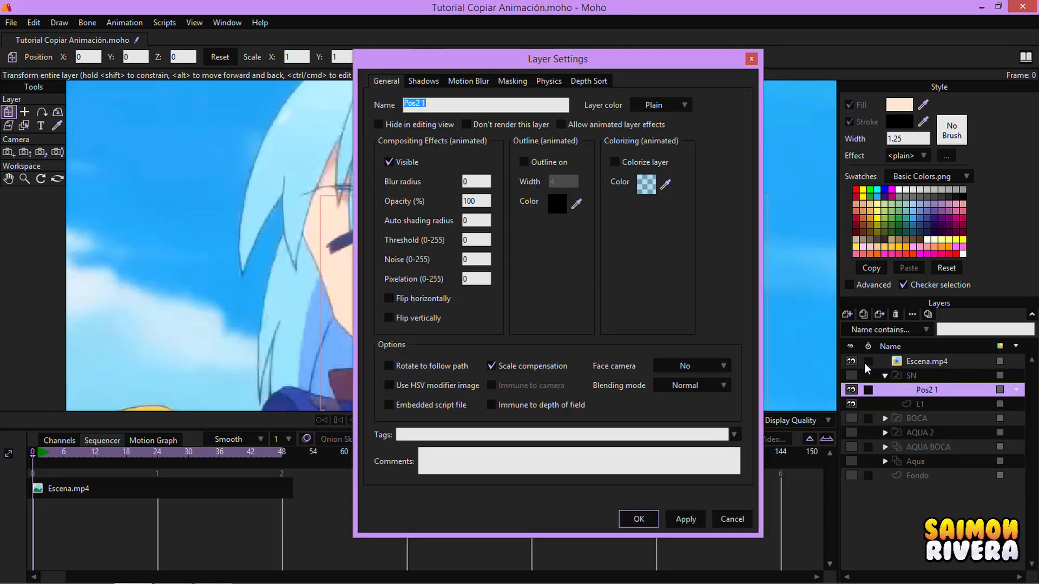
drag(419, 105, 415, 105)
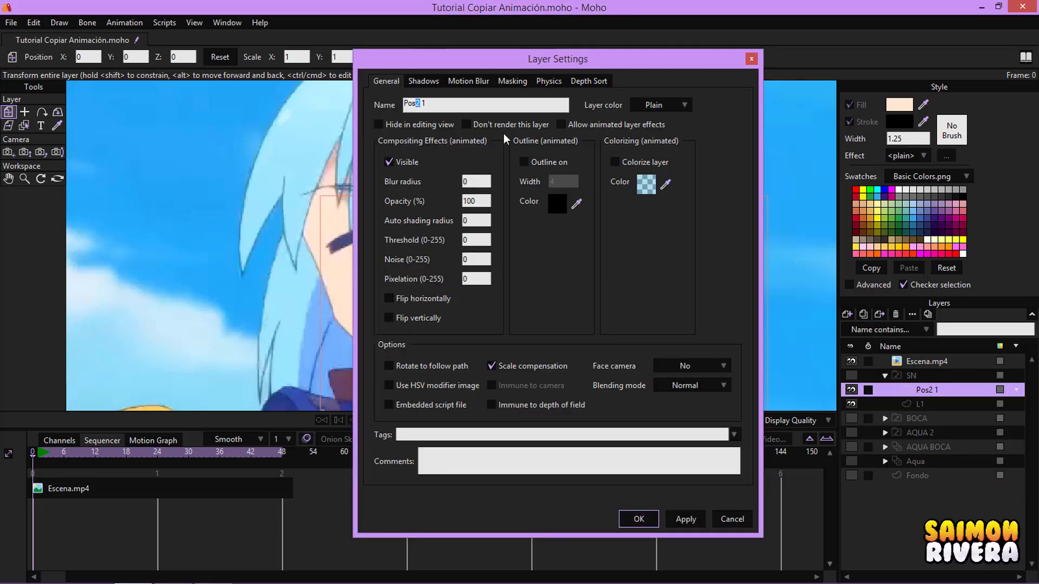
text(e)
click(651, 515)
click(940, 404)
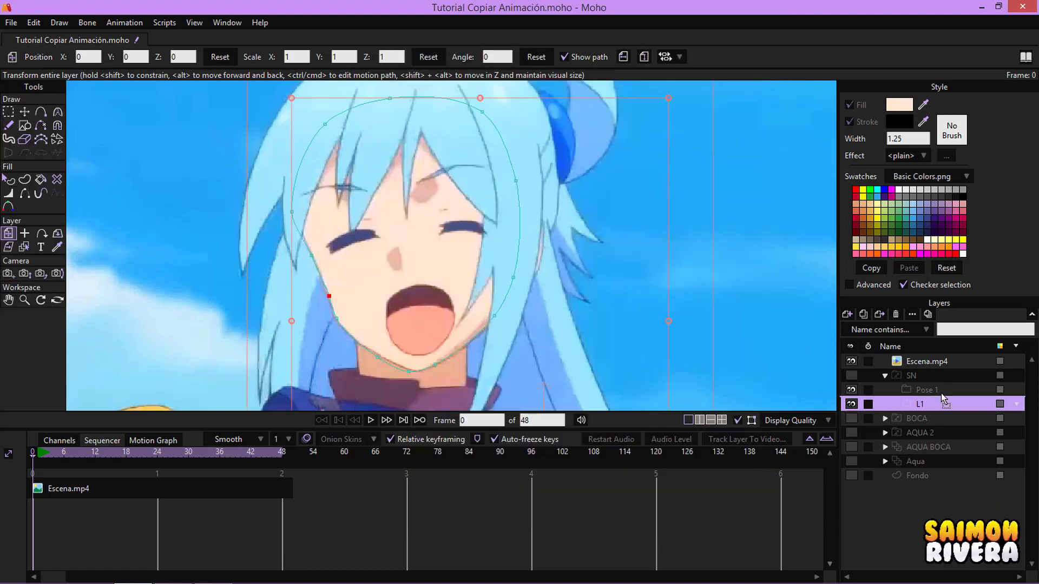
Add a vector layer above L1 inside the Pose 1 group and name it Pelo.
click(847, 315)
click(861, 328)
click(1015, 404)
text(P)
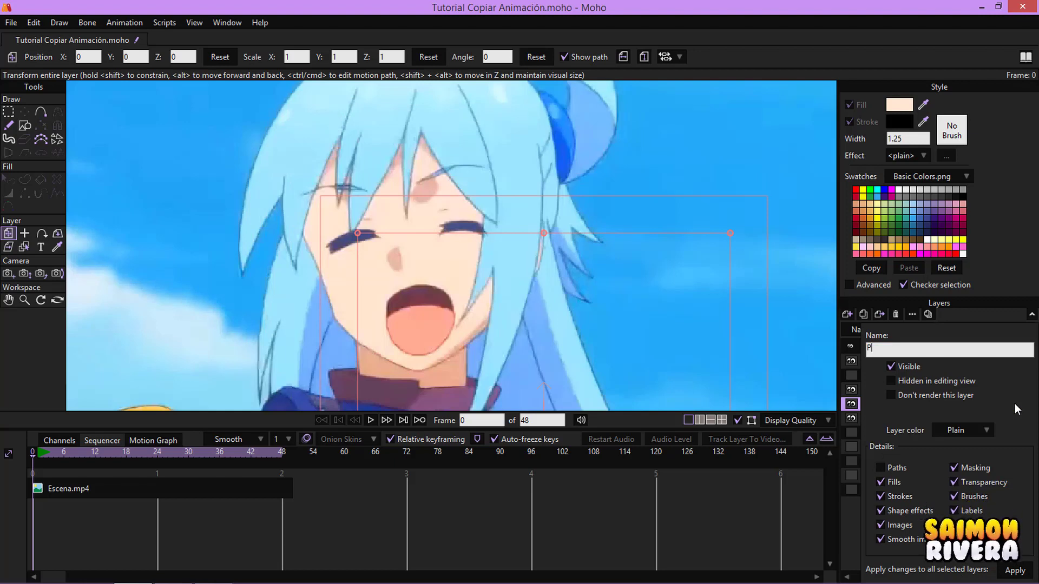
text(elo)
key(Return)
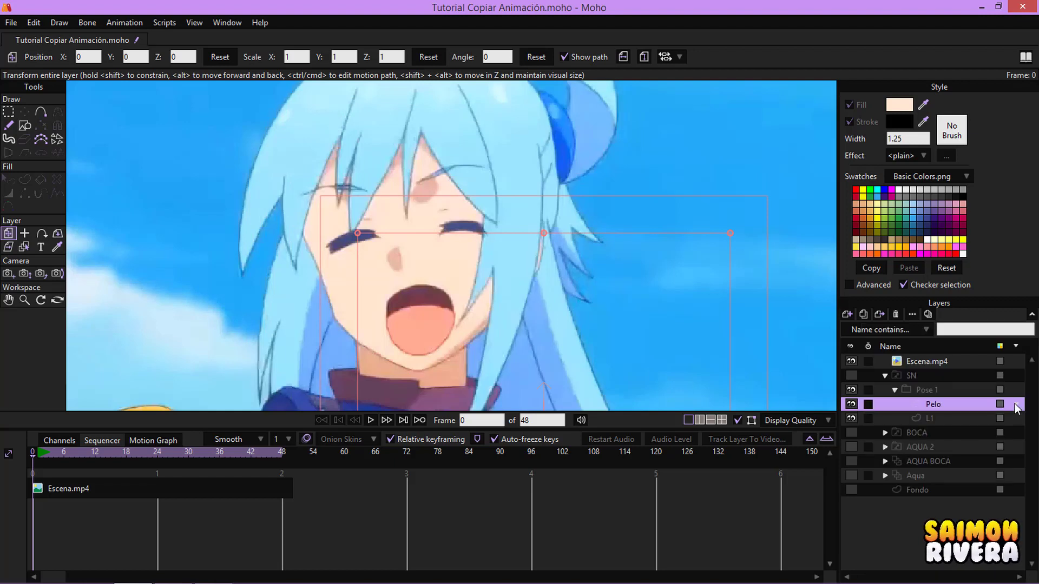
Trace Aqua's left fringe strands and the crown of her hair on the Pelo layer with the Add Point tool.
click(41, 112)
drag(421, 142, 340, 208)
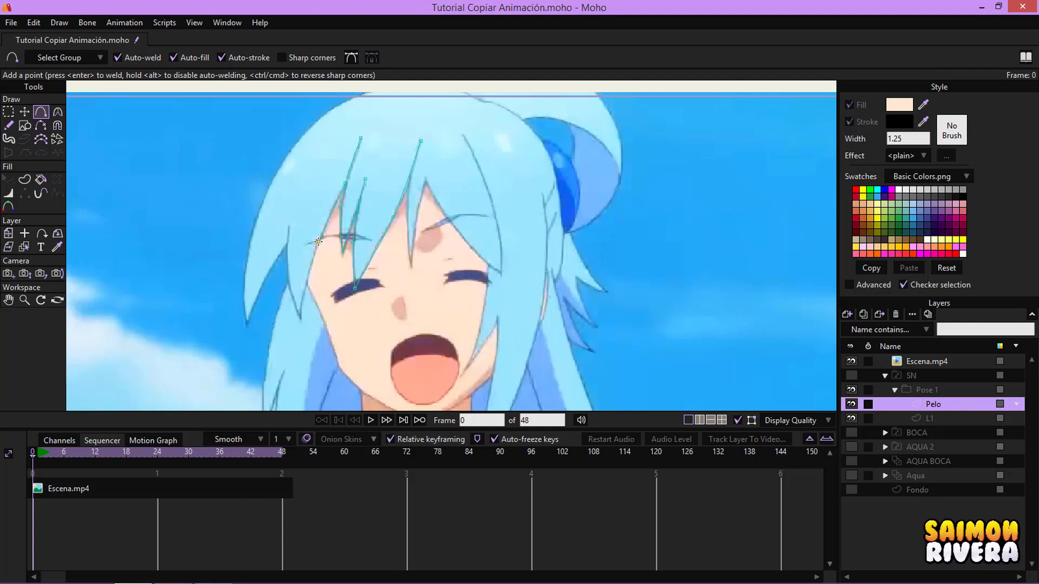
drag(318, 241, 300, 315)
drag(289, 276, 392, 85)
drag(392, 85, 449, 88)
drag(449, 89, 466, 92)
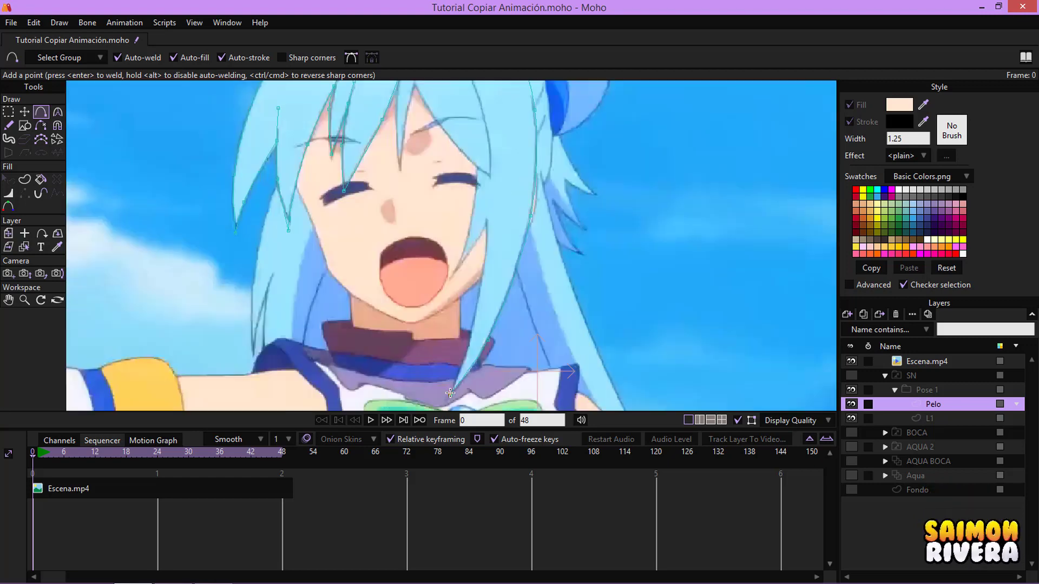
Continue the hair outline around the long lock beside the mouth and up to the right eye.
drag(450, 395, 430, 320)
scroll(486, 215, up, 3)
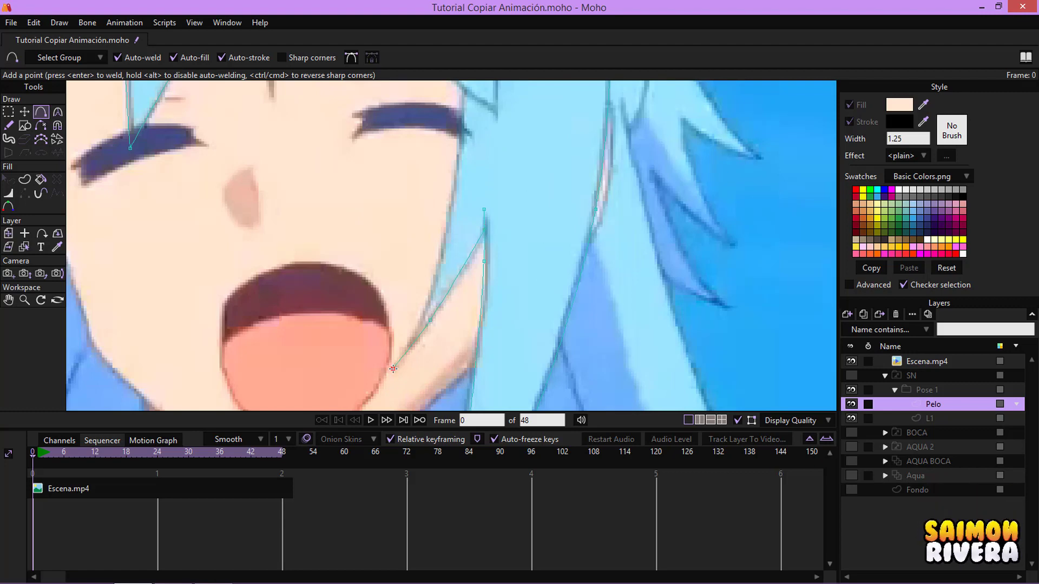
drag(392, 369, 453, 130)
drag(454, 126, 446, 255)
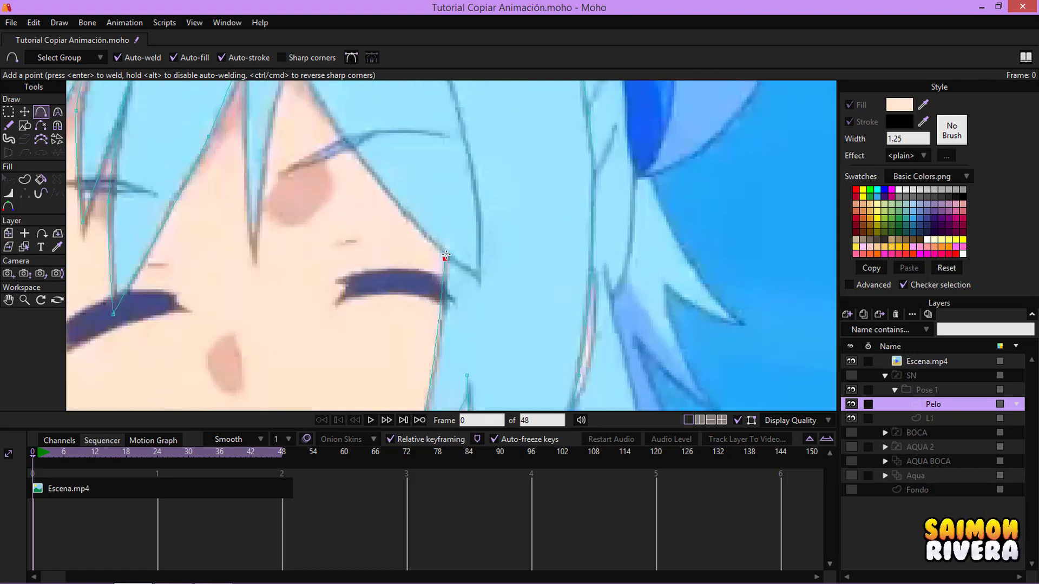
scroll(427, 226, down, 3)
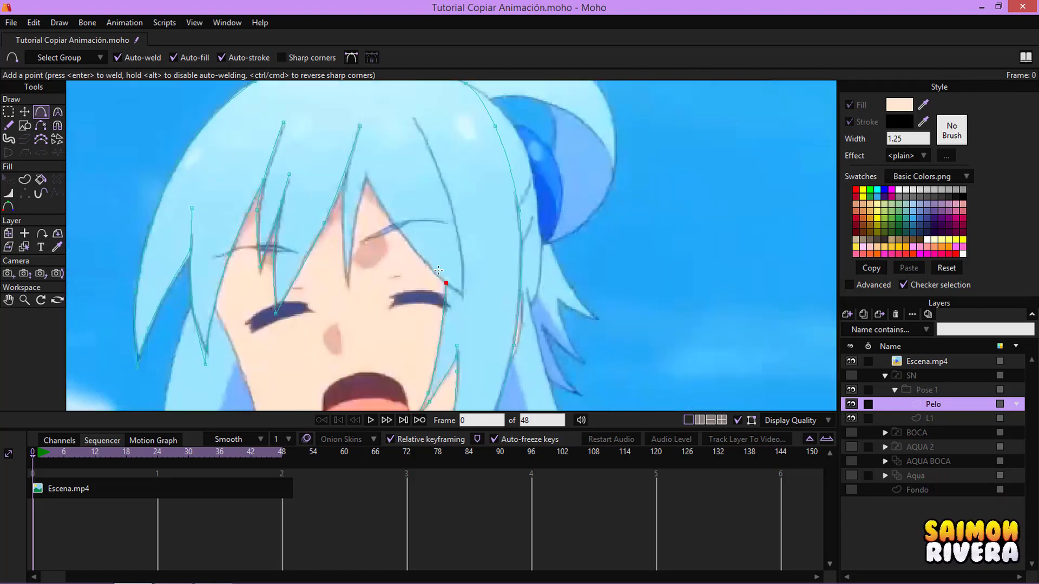
Trace the middle and right fringe strands and close the hair outline beside the right eye.
drag(342, 191, 342, 246)
drag(349, 290, 366, 177)
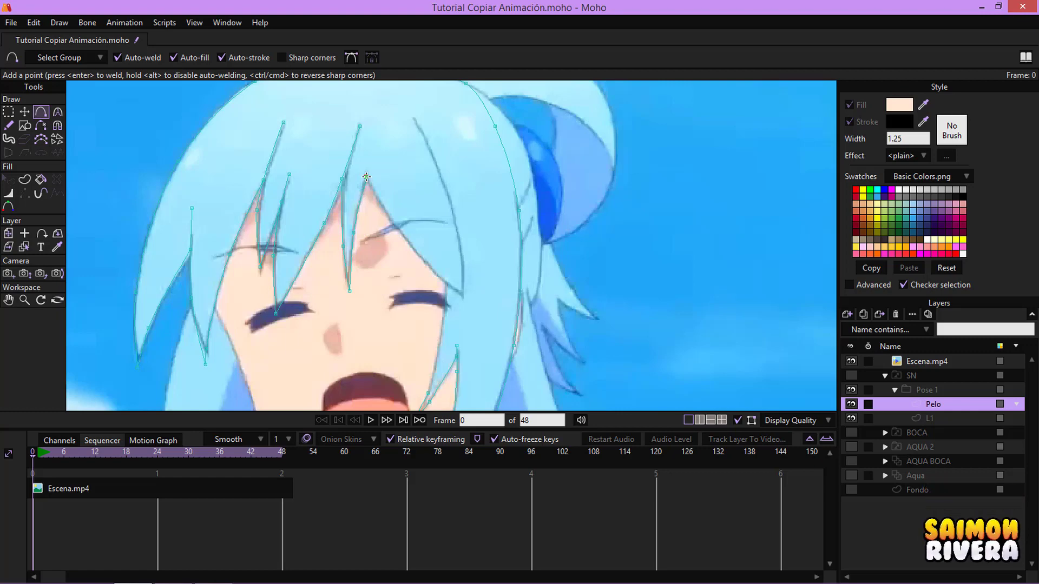
drag(399, 234, 461, 296)
scroll(448, 301, up, 4)
scroll(440, 344, down, 3)
drag(425, 388, 443, 248)
drag(448, 204, 450, 205)
scroll(488, 248, down, 4)
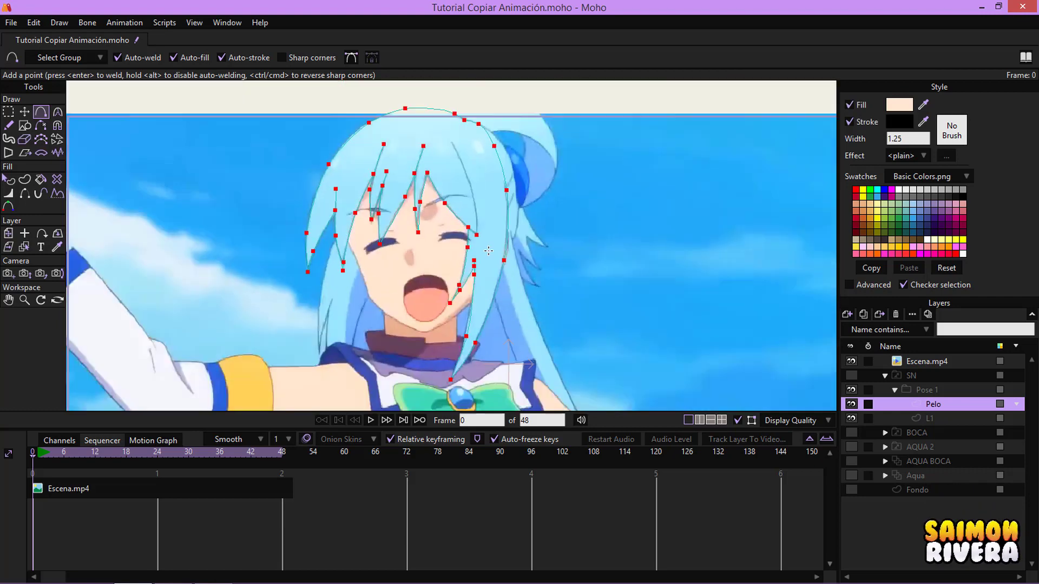
drag(488, 248, 484, 272)
Make the SN layer visible, fill the hair with light blue sampled from Escena.mp4, and leave the clip hidden.
click(851, 361)
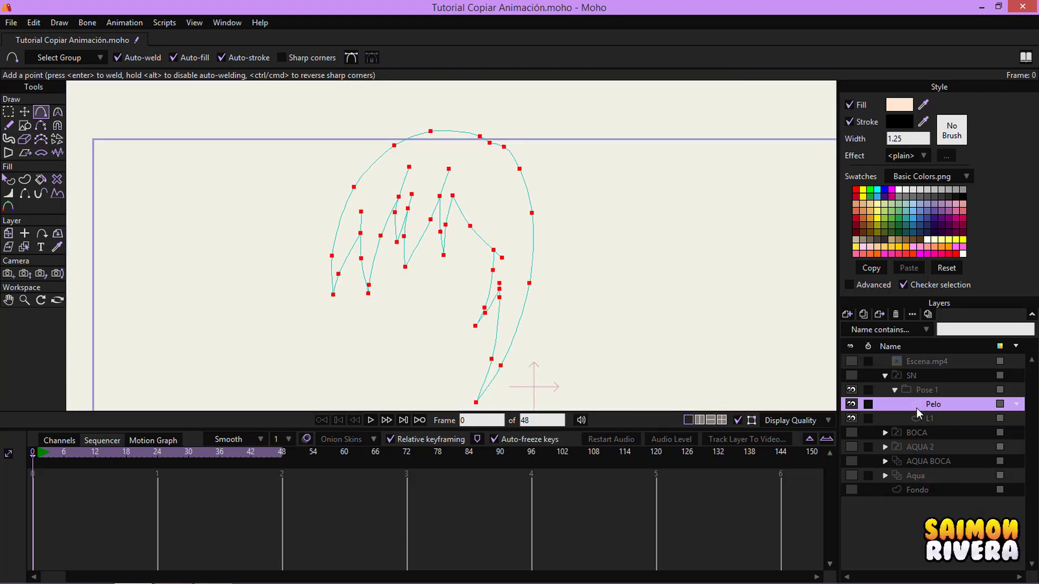
click(855, 388)
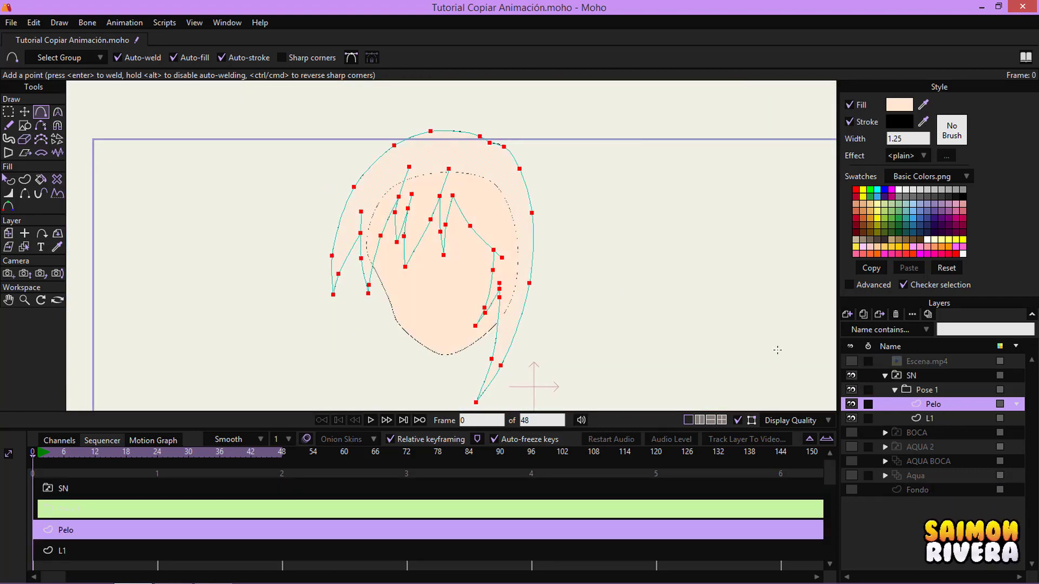
click(851, 361)
drag(921, 105, 514, 184)
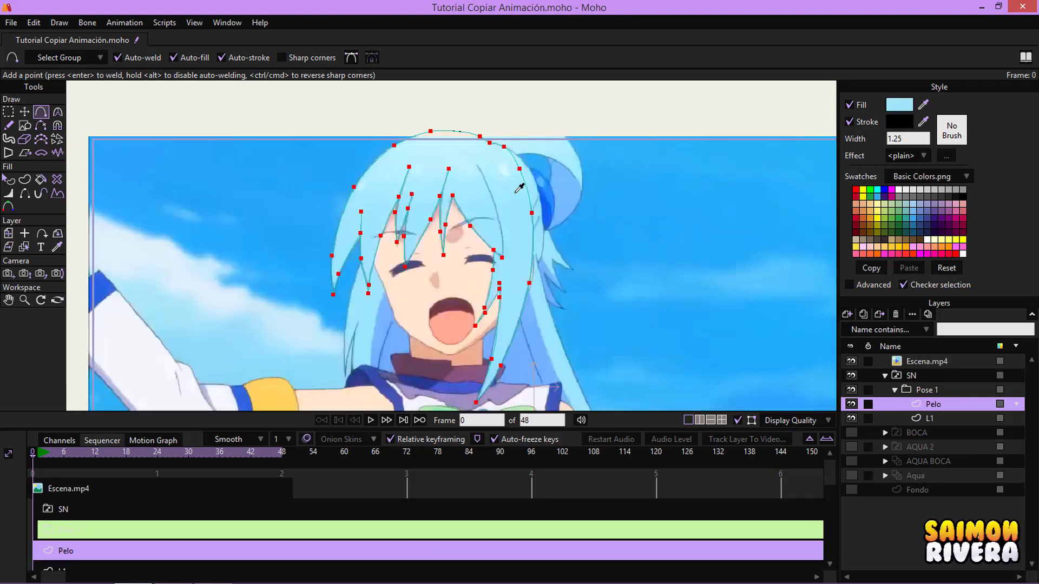
click(852, 362)
scroll(533, 255, up, 3)
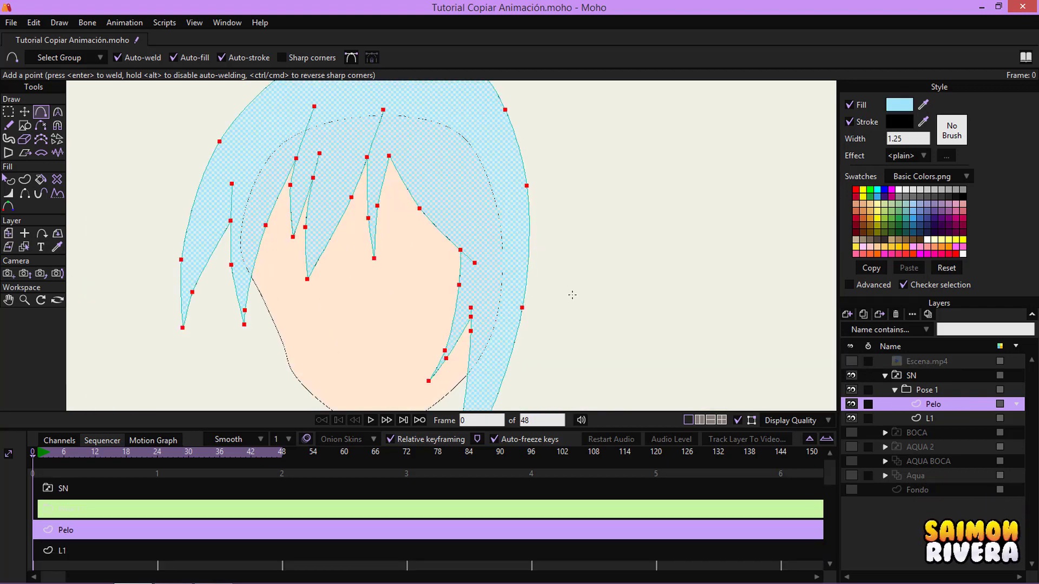
Duplicate the Pose 1 group as Pose 2 and flip the copy horizontally.
drag(572, 292, 590, 251)
click(930, 416)
scroll(590, 252, down, 2)
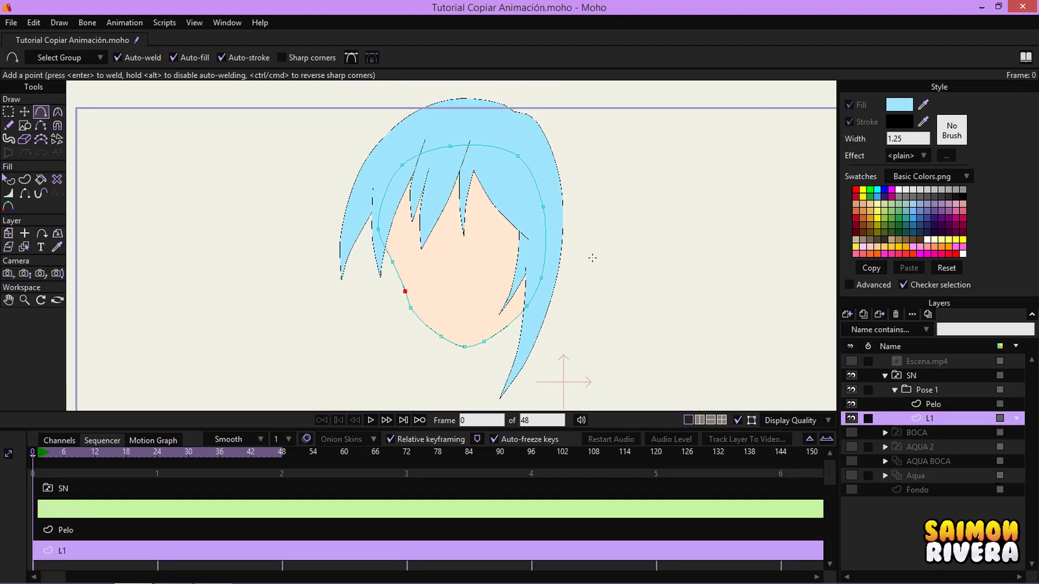
click(895, 389)
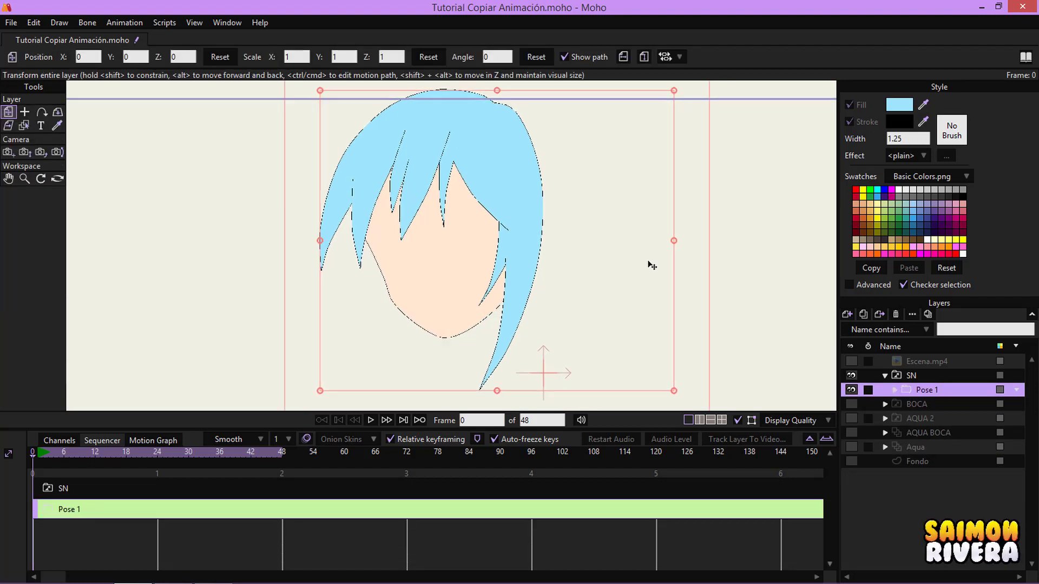
click(862, 316)
click(629, 55)
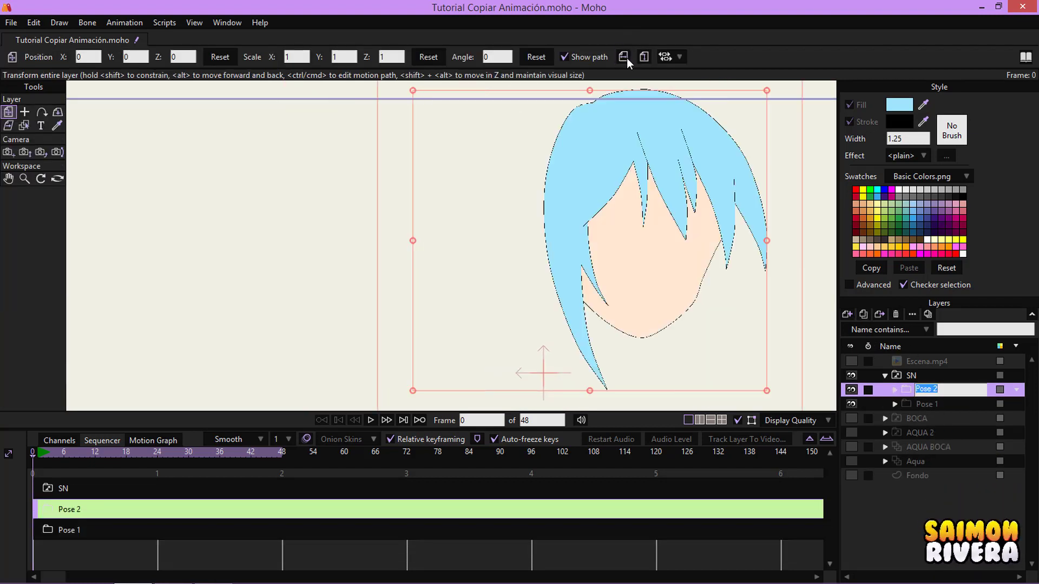
Collapse the SN Switch layer and switch it to Pose 1 at frame 12.
click(904, 375)
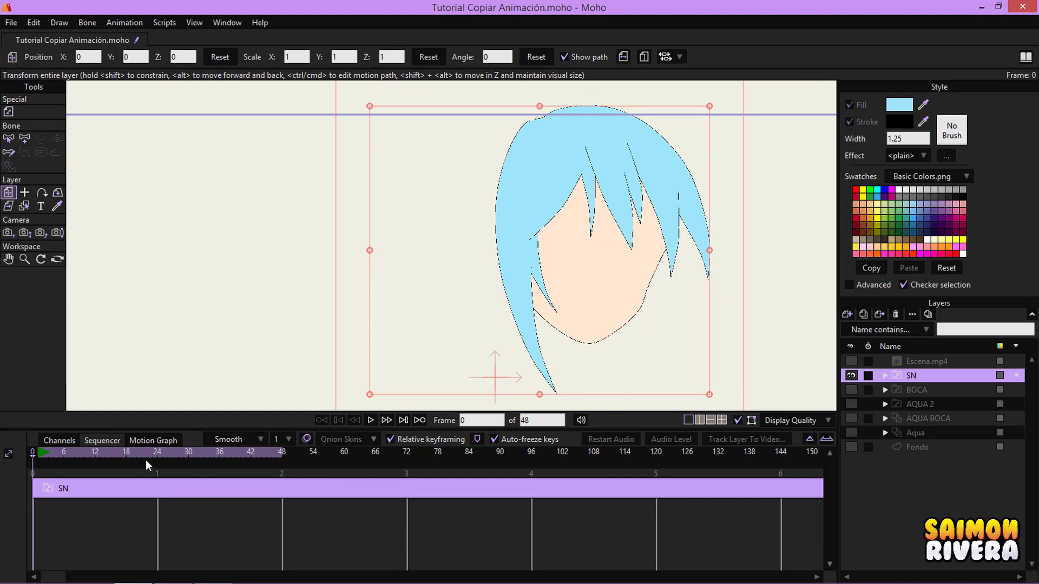
drag(67, 451, 94, 451)
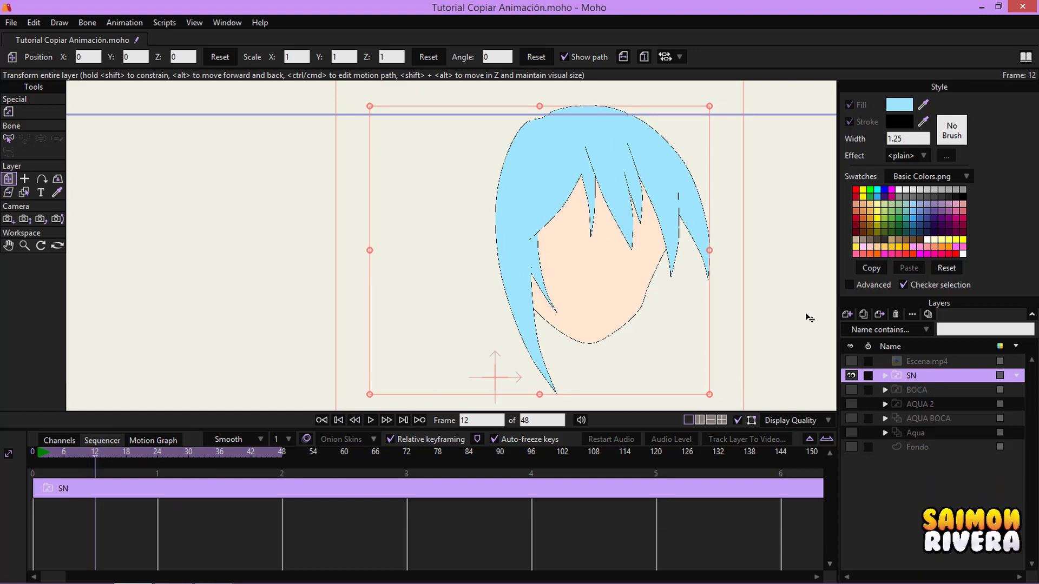
click(851, 361)
click(851, 361)
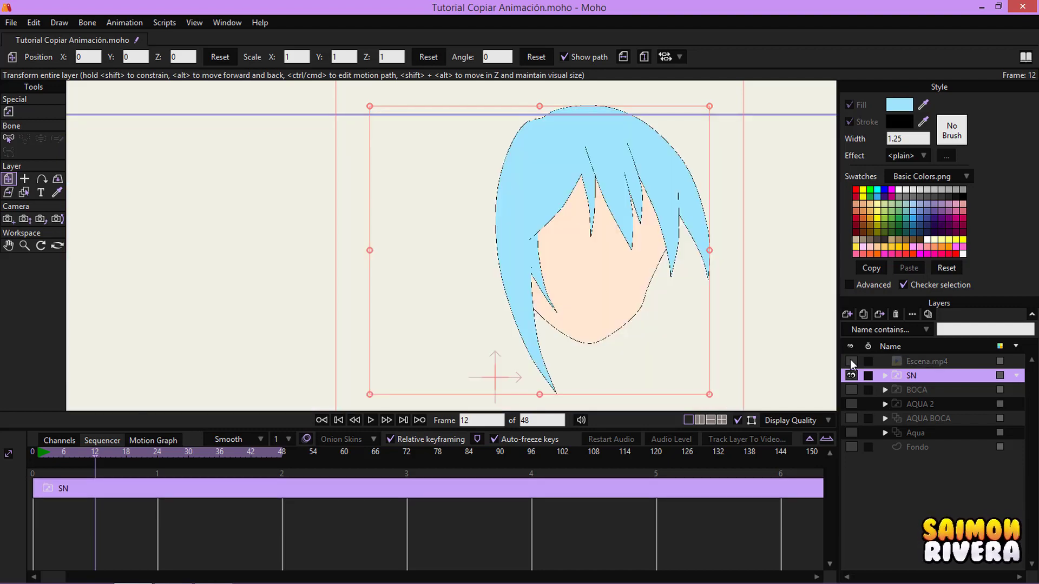
right_click(912, 378)
click(960, 429)
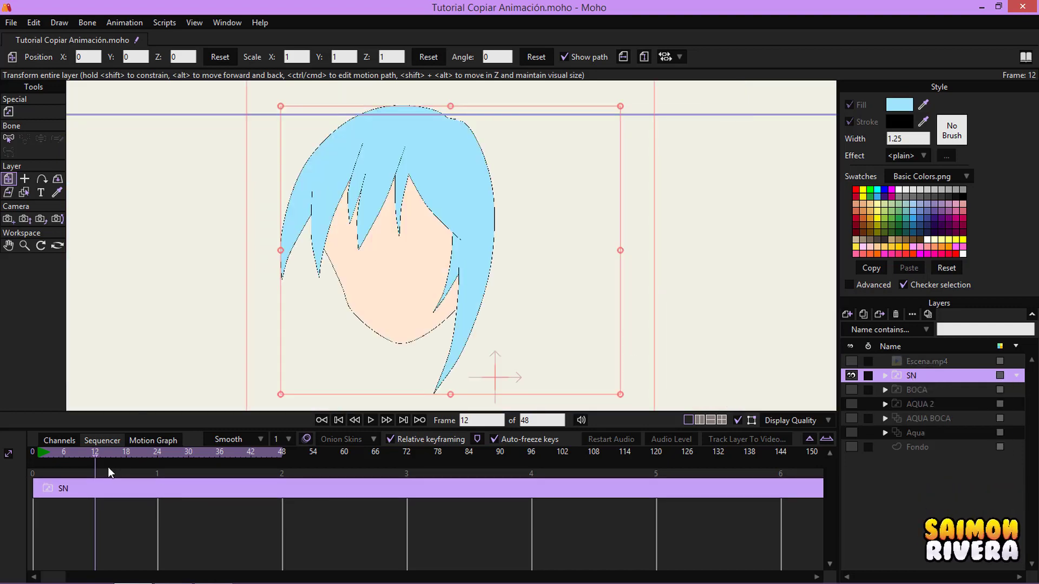
Scrub the timeline to frame 22 to check the pose switch, and delete the SN layer.
mouse_move(49, 454)
mouse_down()
mouse_move(128, 457)
mouse_move(90, 464)
mouse_move(147, 470)
mouse_up()
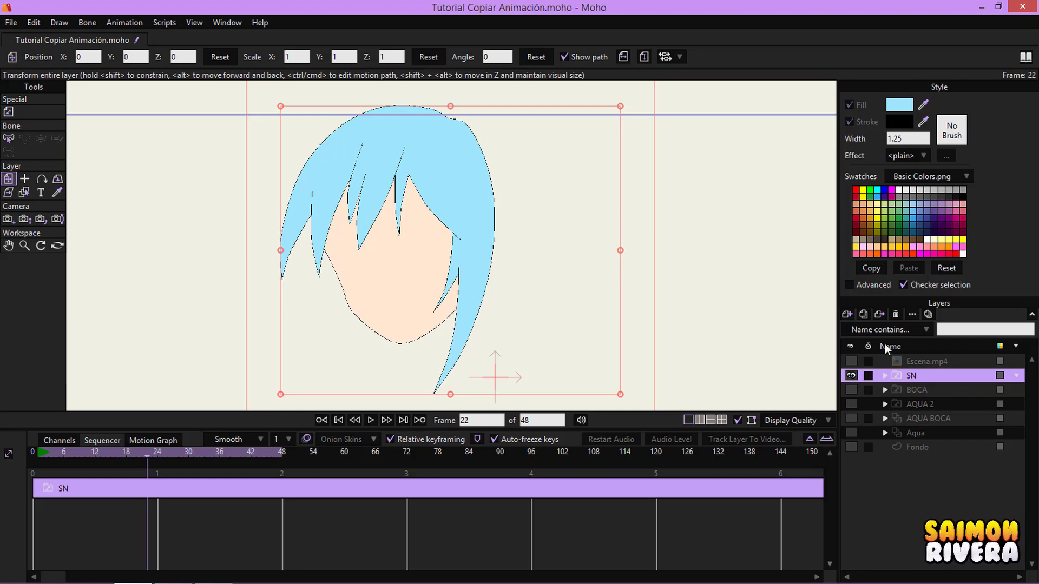
click(895, 315)
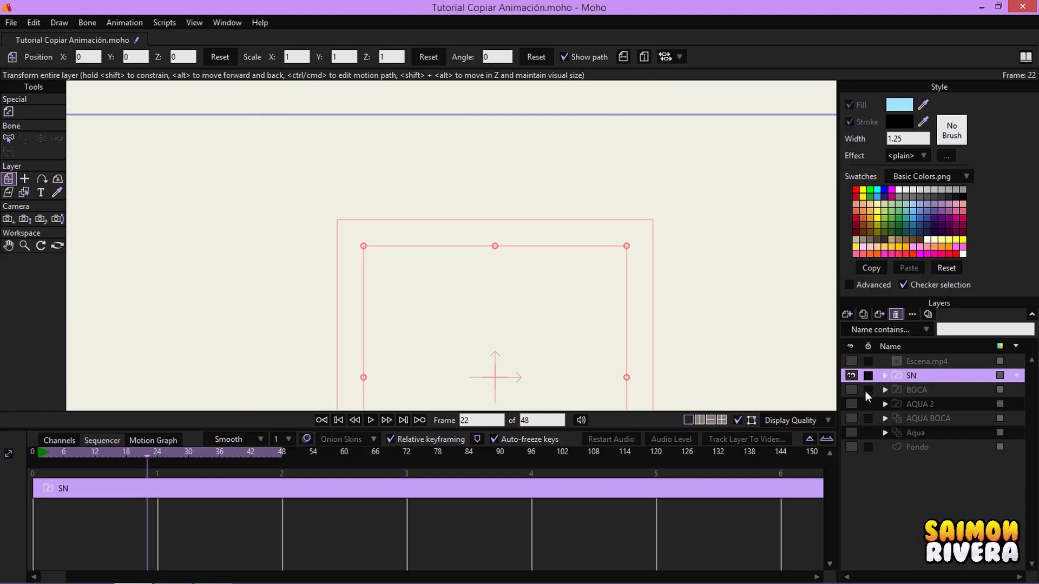
Make the BOCA and AQUA 2 layers visible and bring the whole drawing into view.
drag(850, 389, 851, 375)
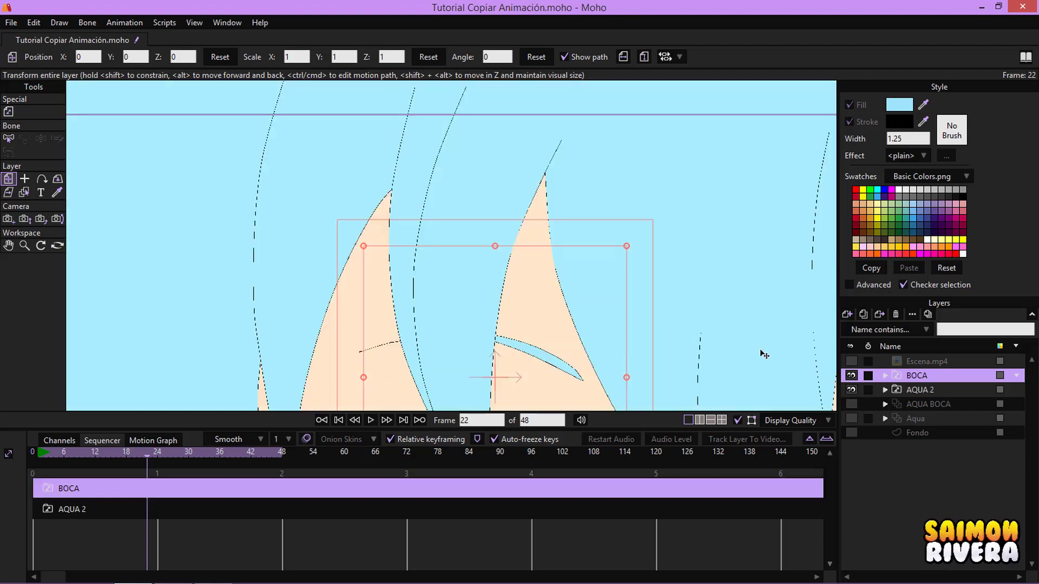
drag(603, 313, 494, 220)
scroll(492, 216, down, 3)
scroll(492, 225, down, 3)
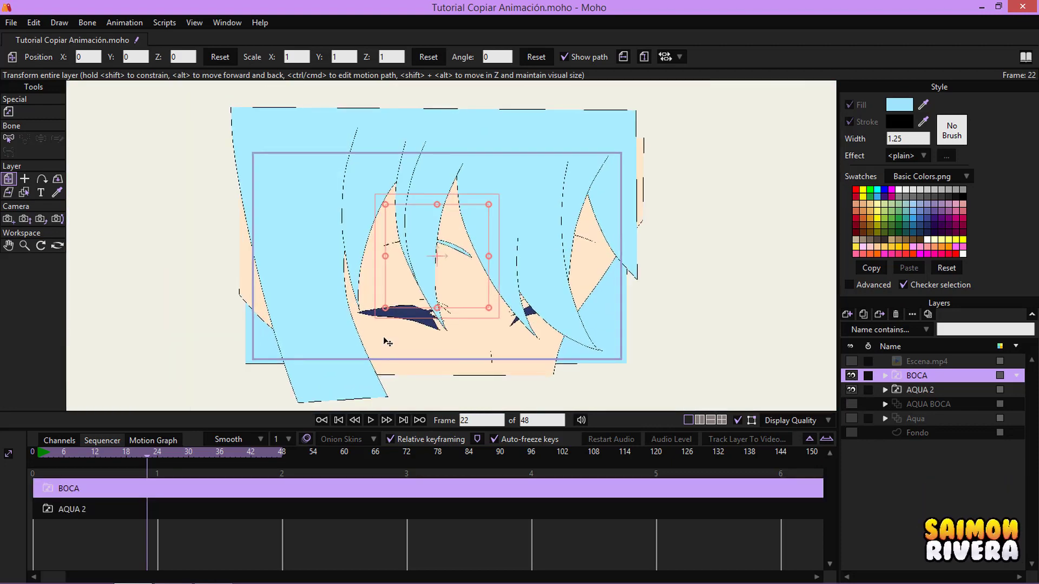
Select the AQUA 2 layer and scrub the timeline from frame 11 to frame 21 to check the traced face.
click(77, 442)
drag(38, 453, 88, 462)
click(917, 387)
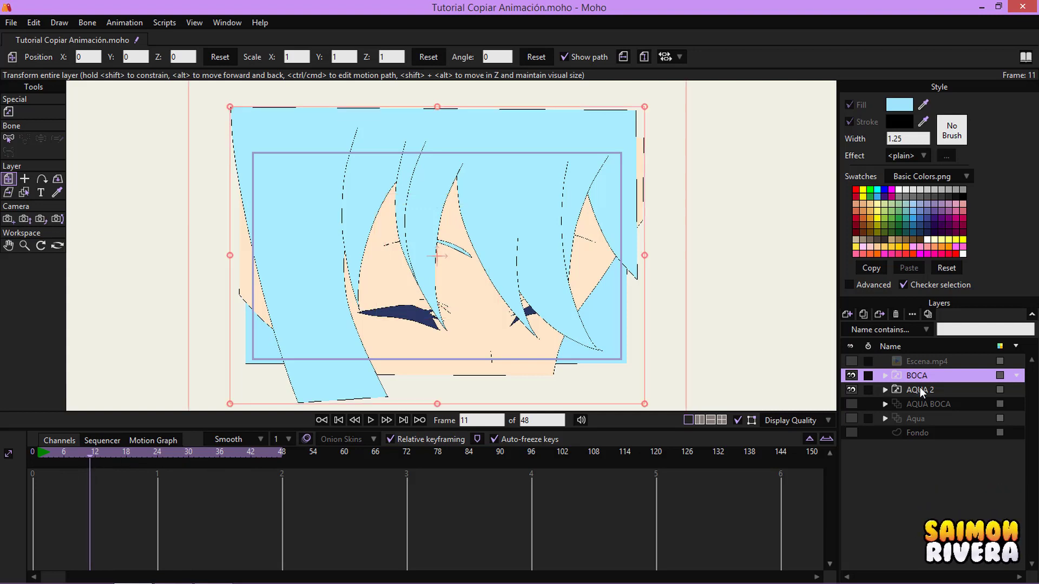
right_click(919, 388)
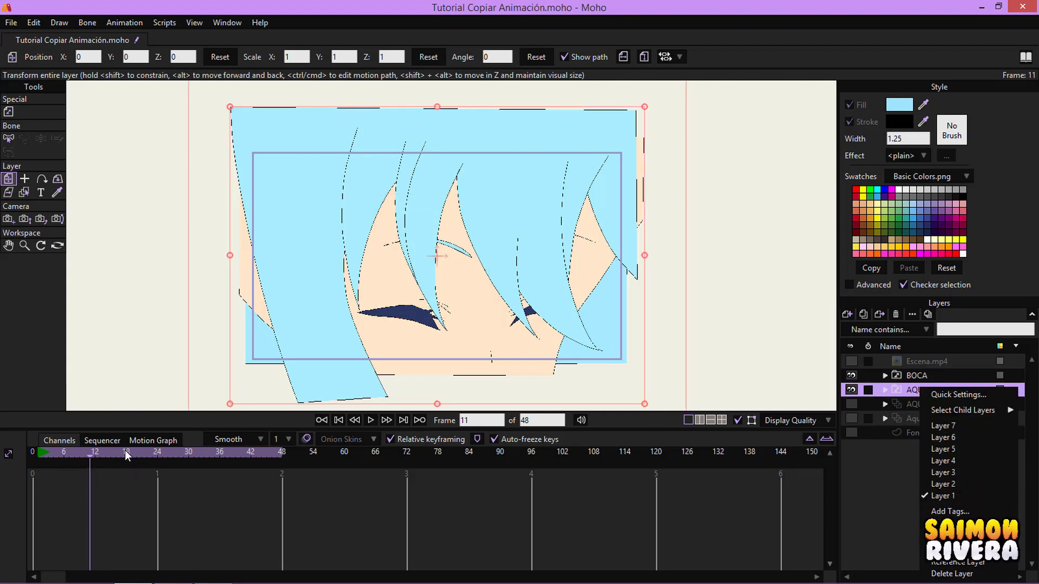
mouse_move(125, 451)
mouse_down()
mouse_move(179, 451)
mouse_move(102, 463)
mouse_move(142, 463)
mouse_up()
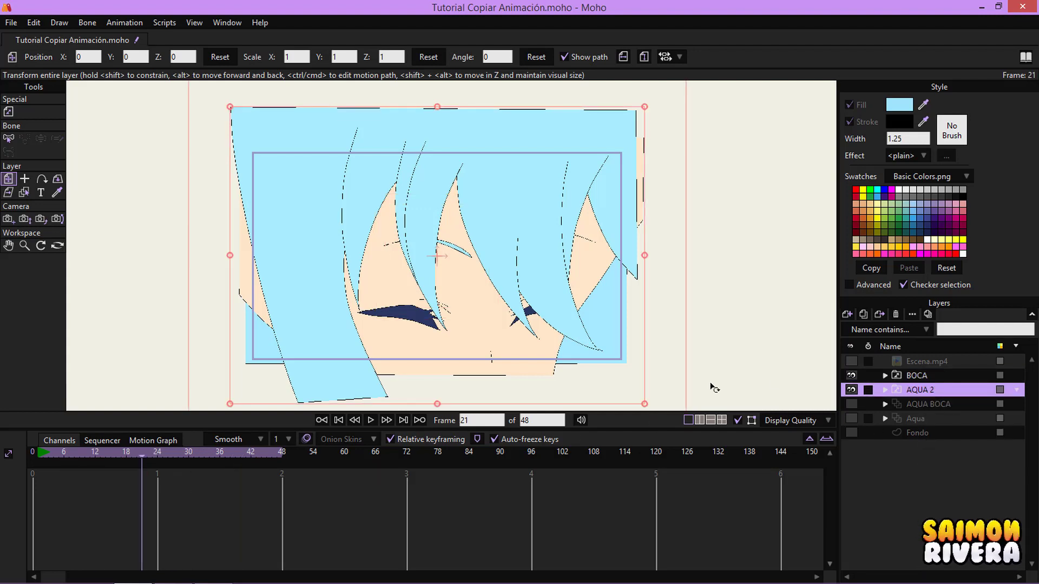
Make Escena.mp4 visible and slide its clip along the sequencer so it ends at about frame 65.
click(852, 359)
click(916, 361)
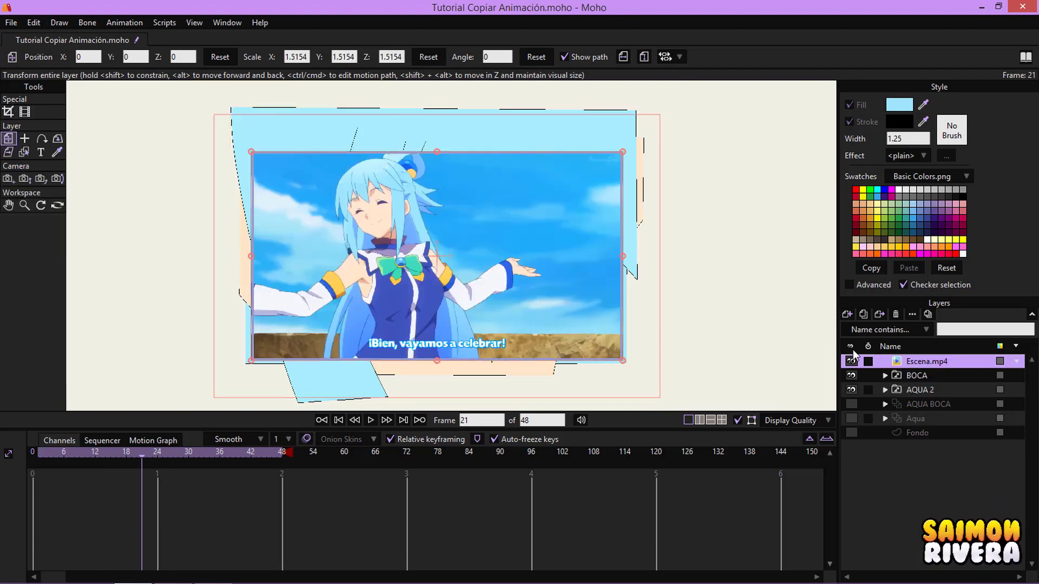
click(94, 441)
drag(59, 488, 134, 482)
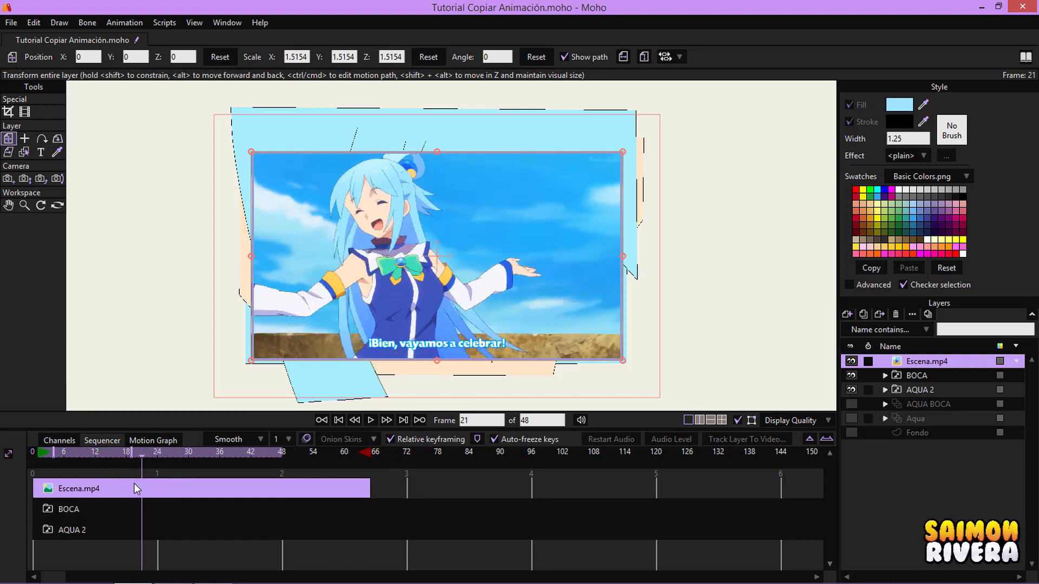
Return to frame 0 in the channels timeline to compare the tracing with the clip.
click(52, 439)
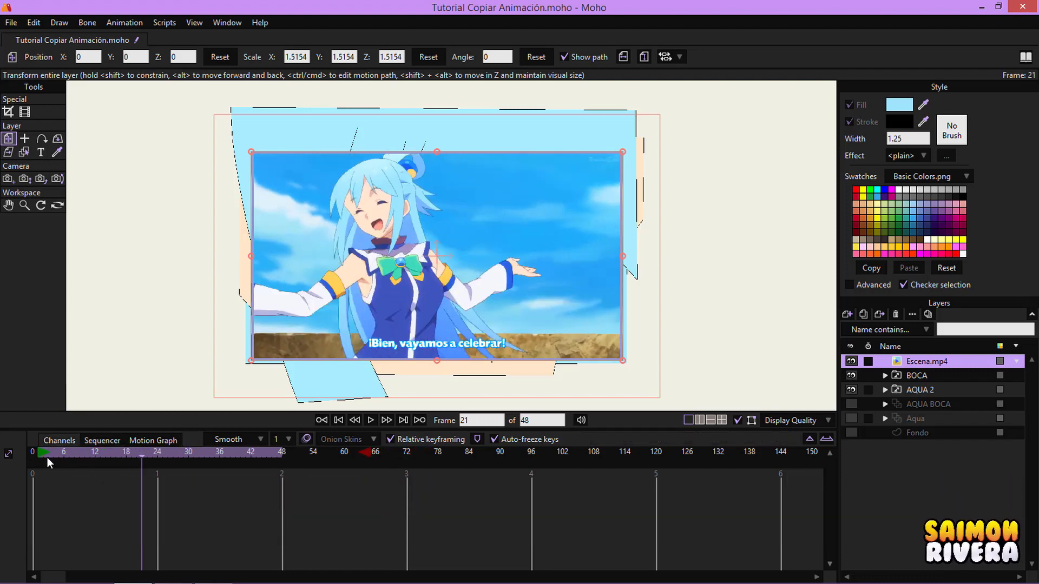
click(34, 453)
drag(402, 364, 418, 348)
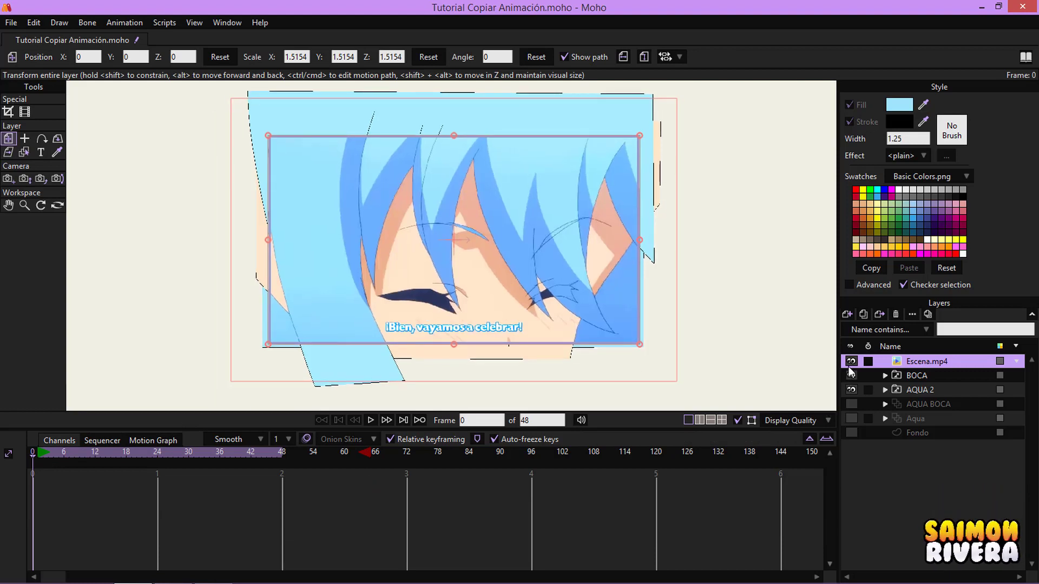
Examine the drawings Layer 1 to Layer 7 inside the AQUA 2 group with the Escena.mp4 reference hidden.
click(885, 389)
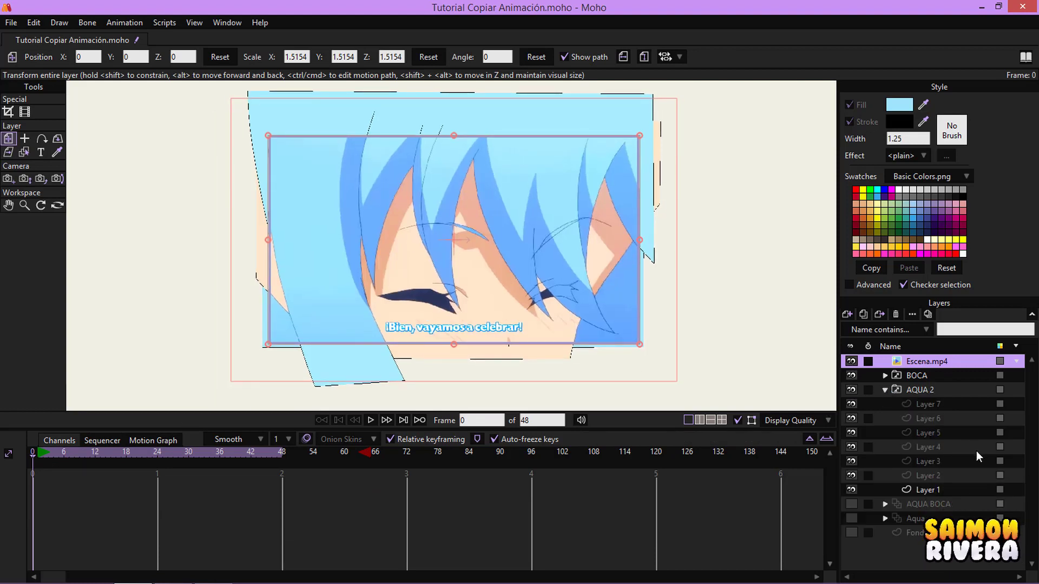
click(952, 489)
click(850, 361)
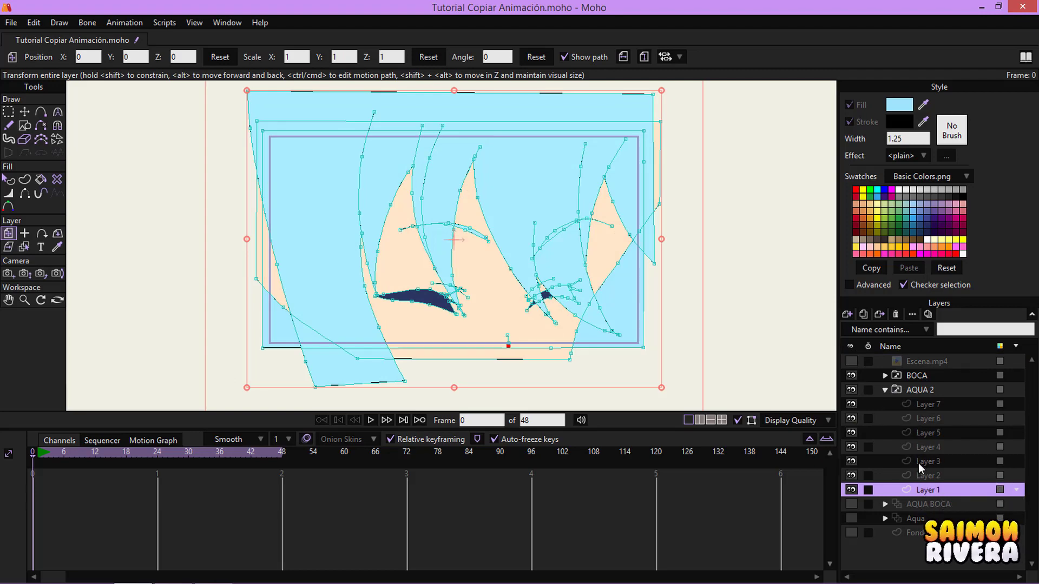
click(935, 475)
click(941, 461)
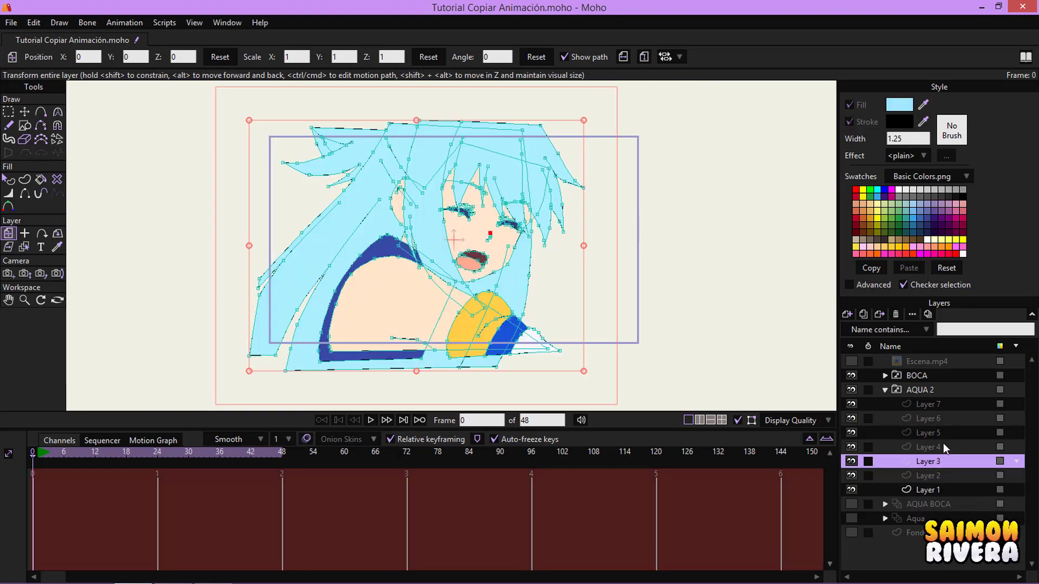
click(944, 447)
click(947, 433)
click(950, 418)
click(950, 404)
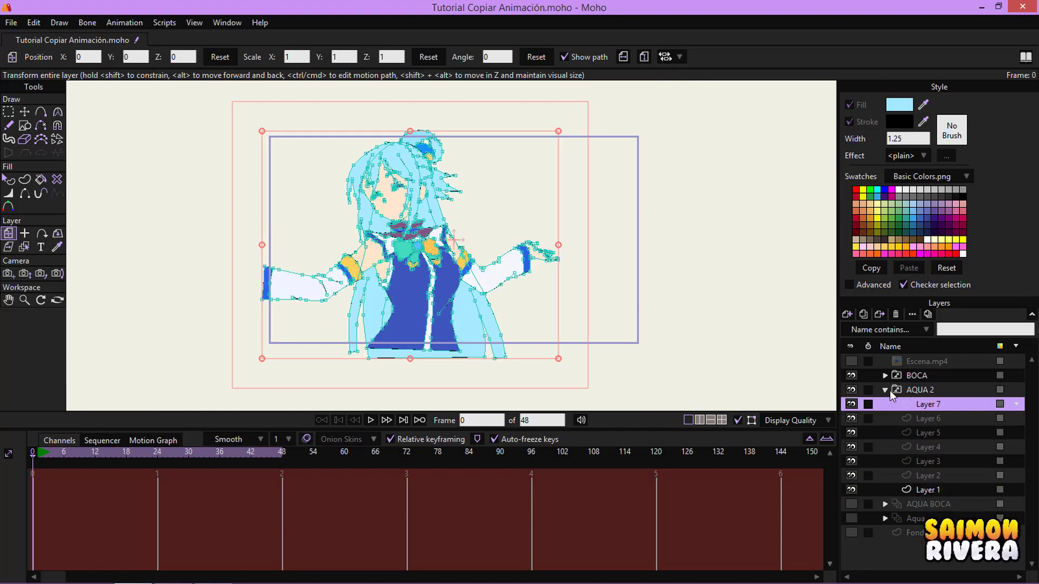
click(885, 389)
click(856, 359)
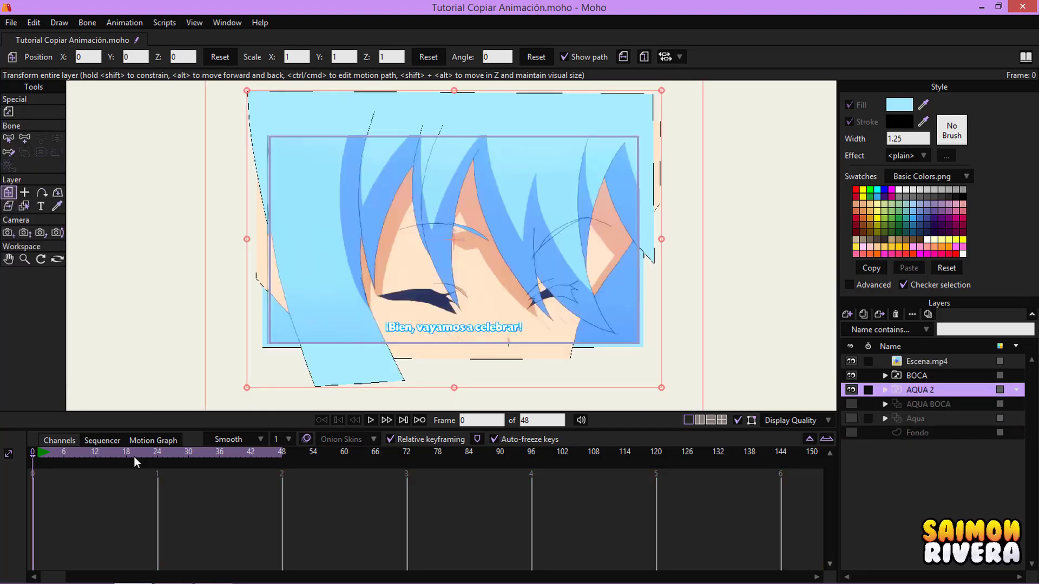
Switch the AQUA 2 group to Layer 1 at frame 1 and compare it with the reference video.
click(38, 455)
right_click(909, 390)
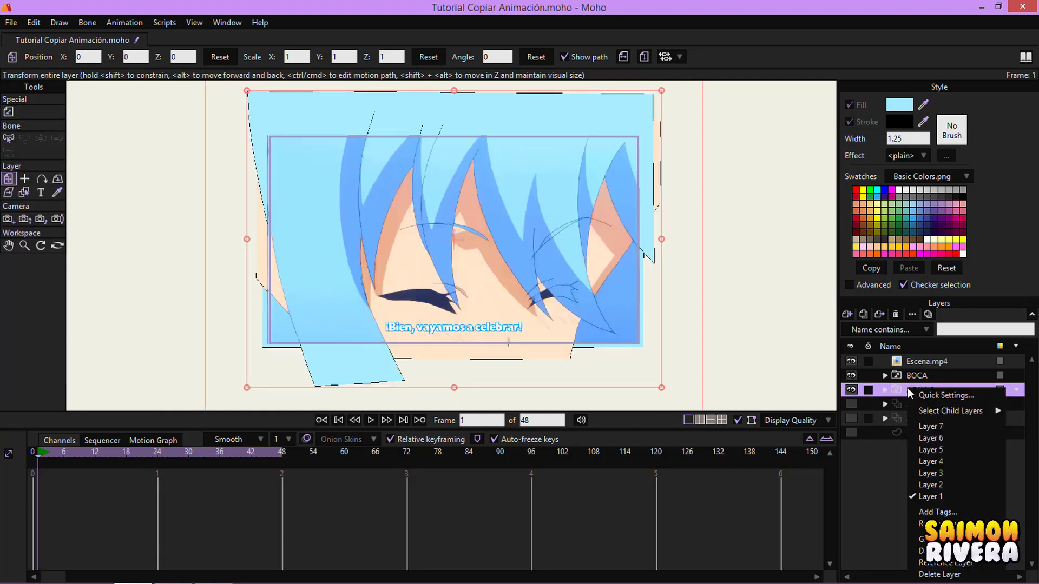
click(937, 496)
click(852, 360)
click(852, 360)
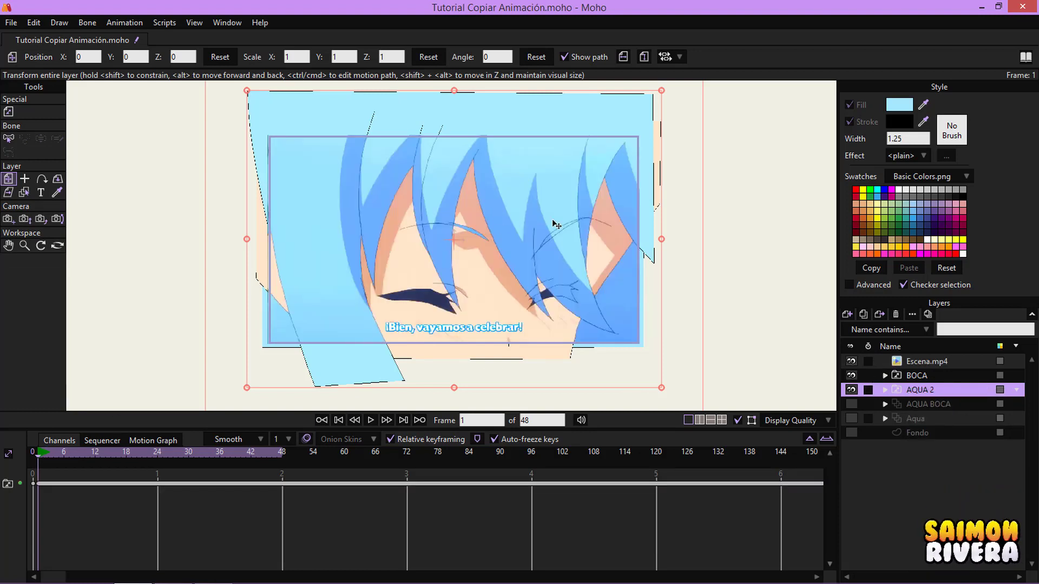
Switch the AQUA 2 group to Layer 2 at frame 2 and check the drawing without the reference video.
click(39, 456)
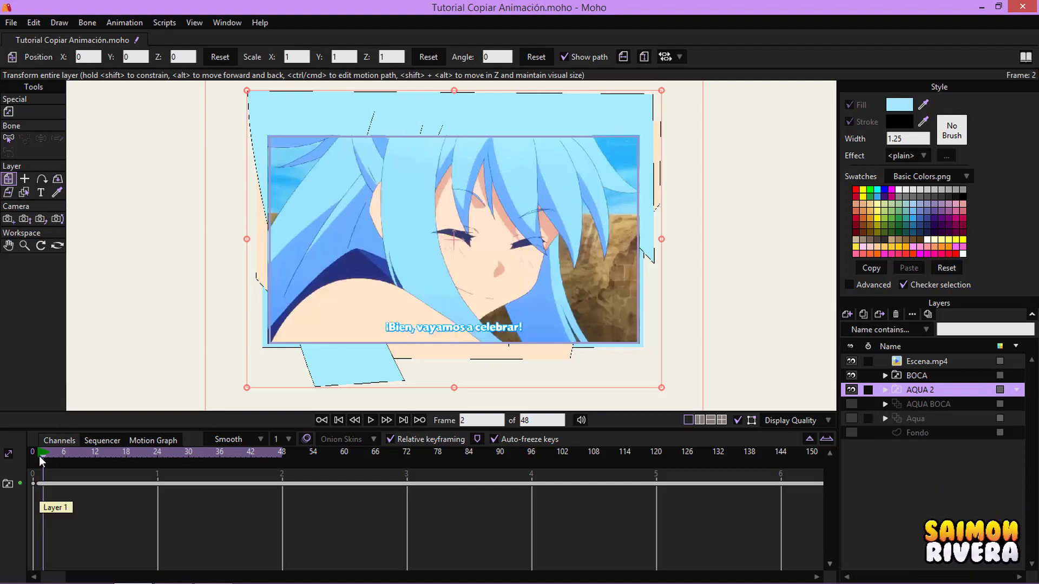
right_click(914, 388)
click(940, 485)
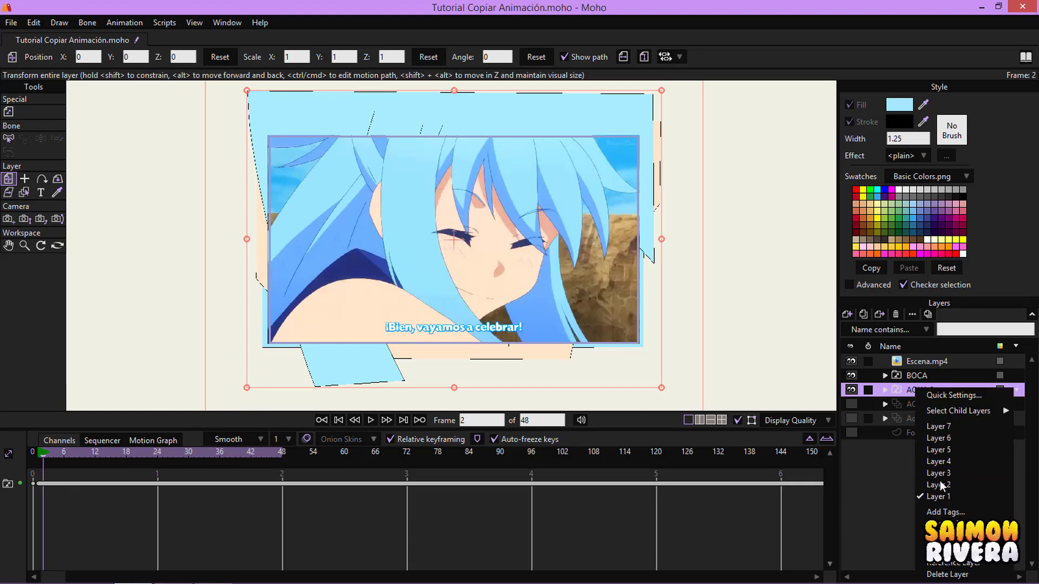
click(852, 359)
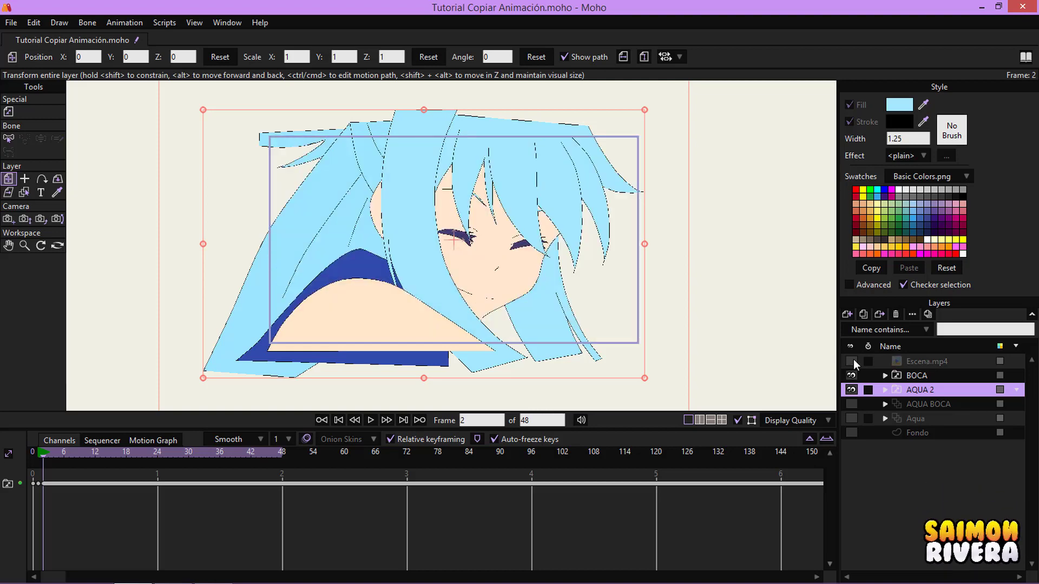
click(853, 360)
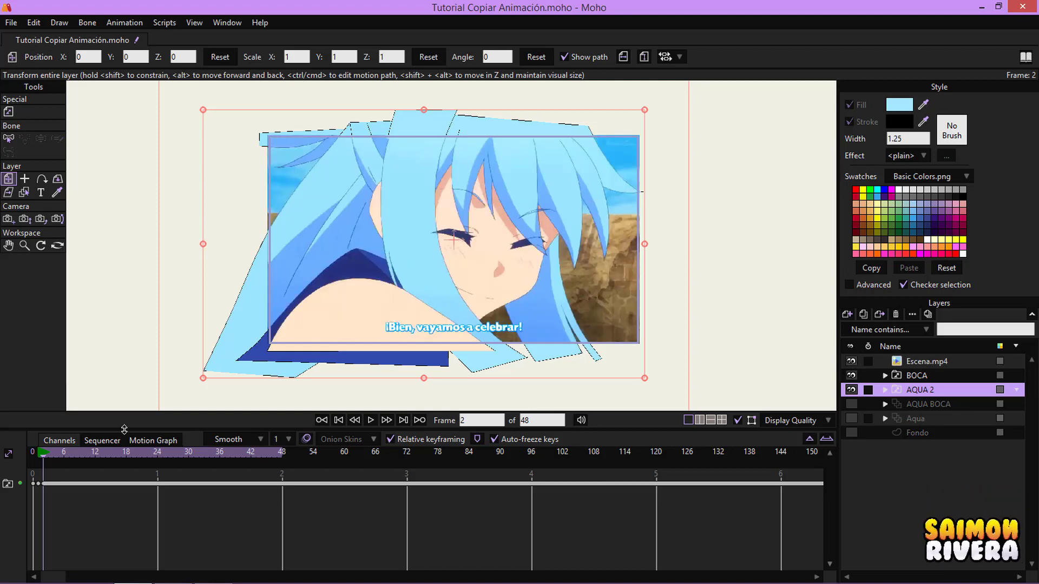
Switch the AQUA 2 group to Layer 3 at frame 5 and check the drawing without the reference video.
key(Right)
key(Right)
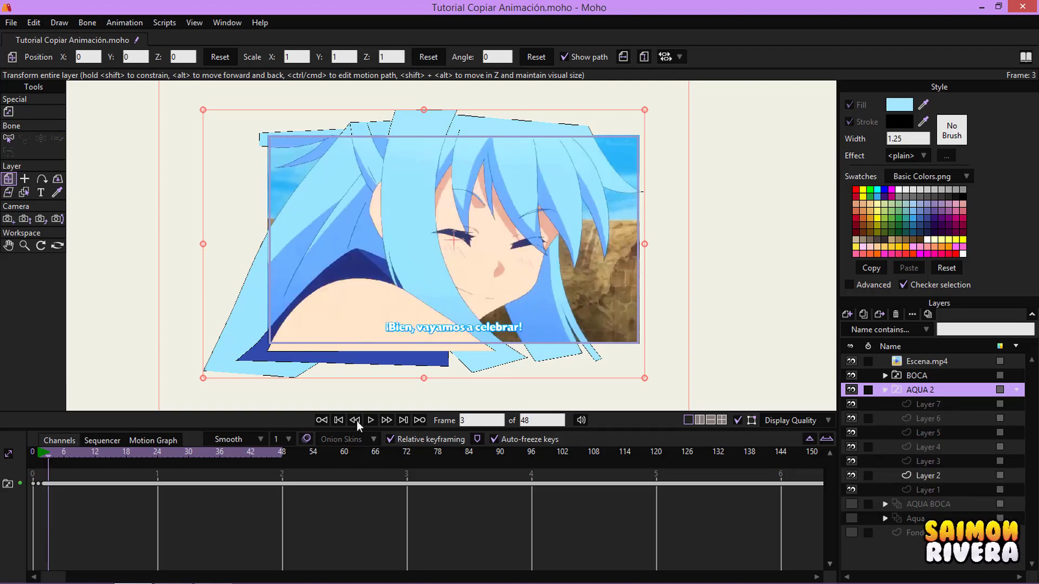
key(Right)
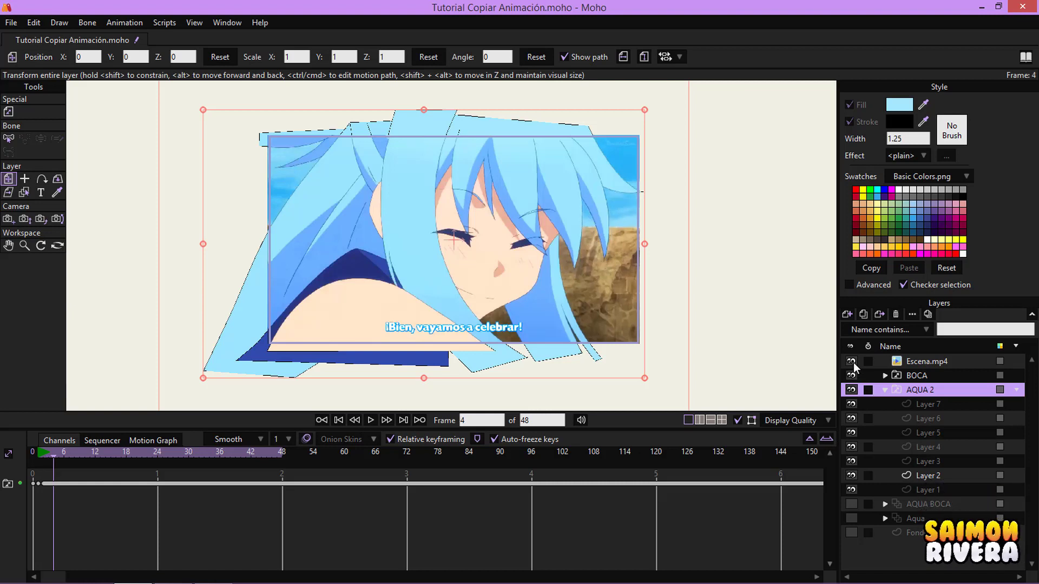
key(Right)
right_click(916, 390)
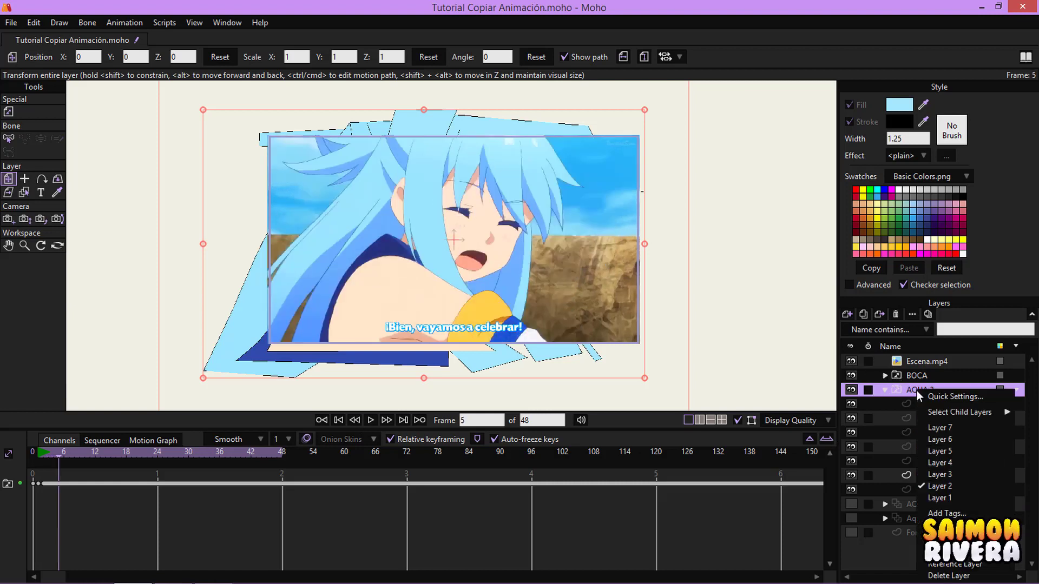
click(961, 475)
click(853, 360)
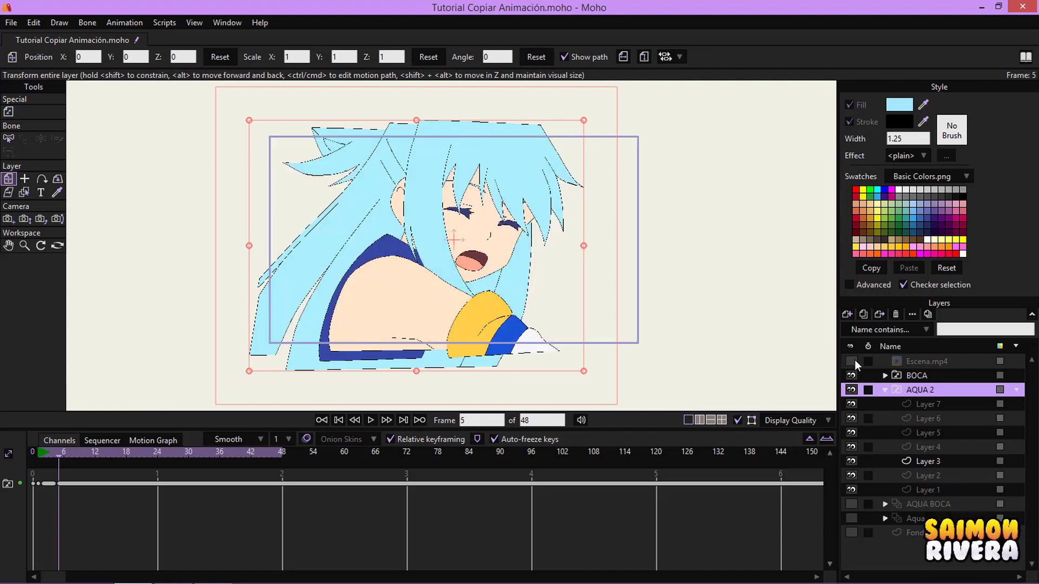
click(852, 361)
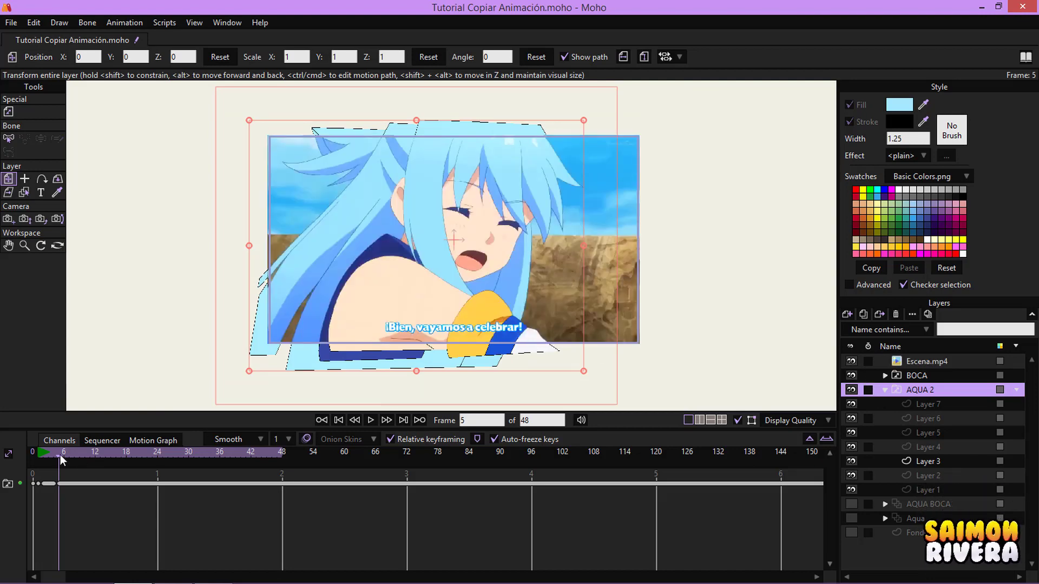
Advance to frame 8 and switch the AQUA 2 group to Layer 4.
key(ctrl+Right)
key(ctrl+Right)
key(ctrl+Right)
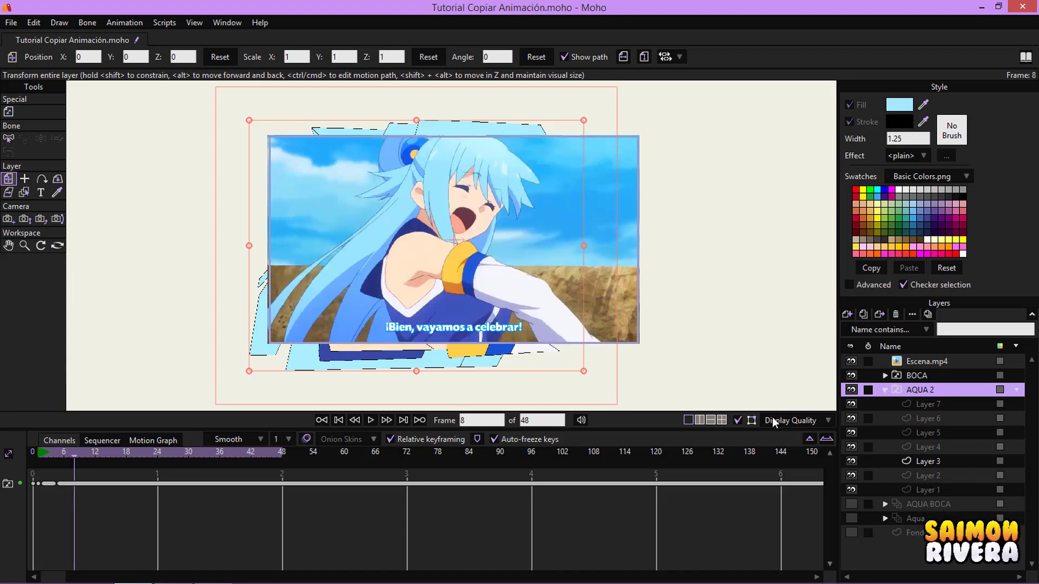
right_click(925, 393)
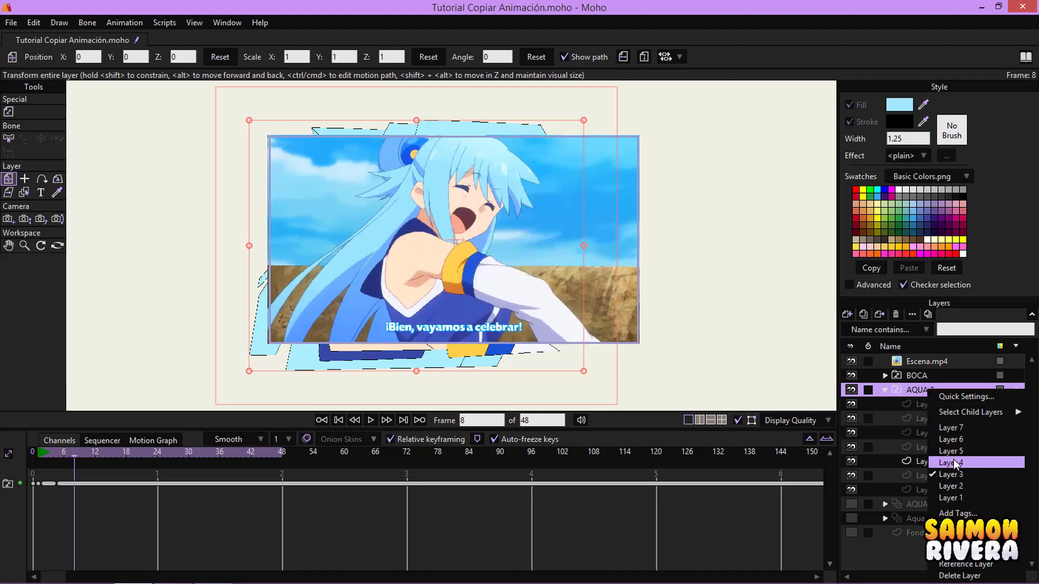
click(954, 462)
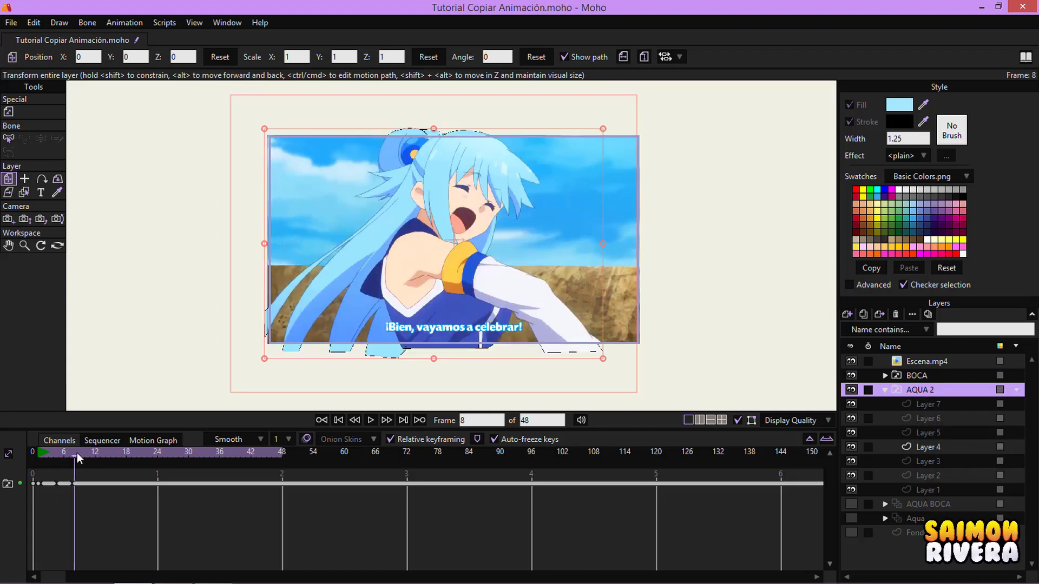
Advance to frame 11 and switch the AQUA 2 group to Layer 5.
key(ctrl+Right)
key(ctrl+Right)
key(ctrl+Right)
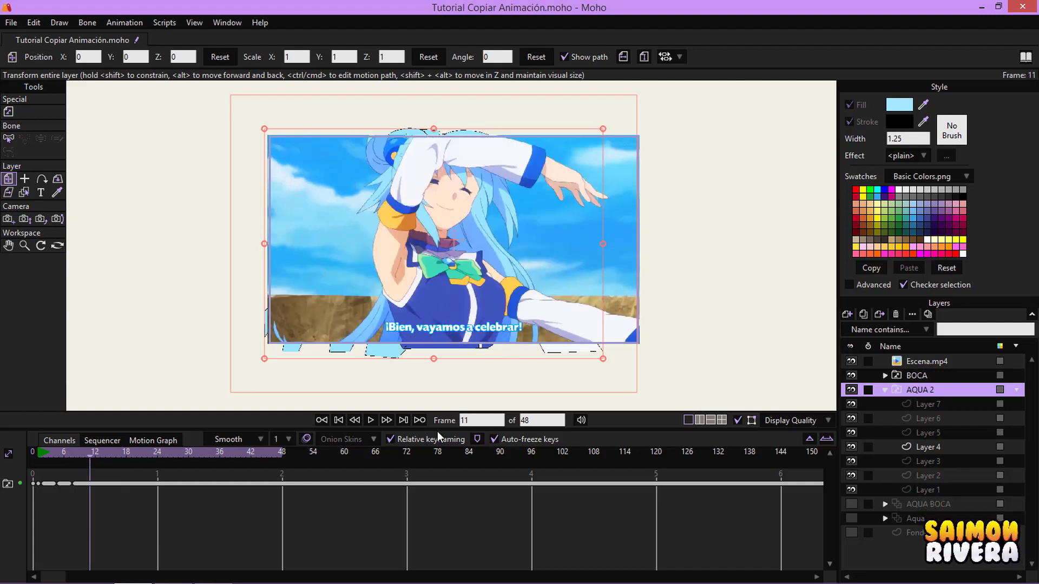
right_click(927, 388)
click(943, 440)
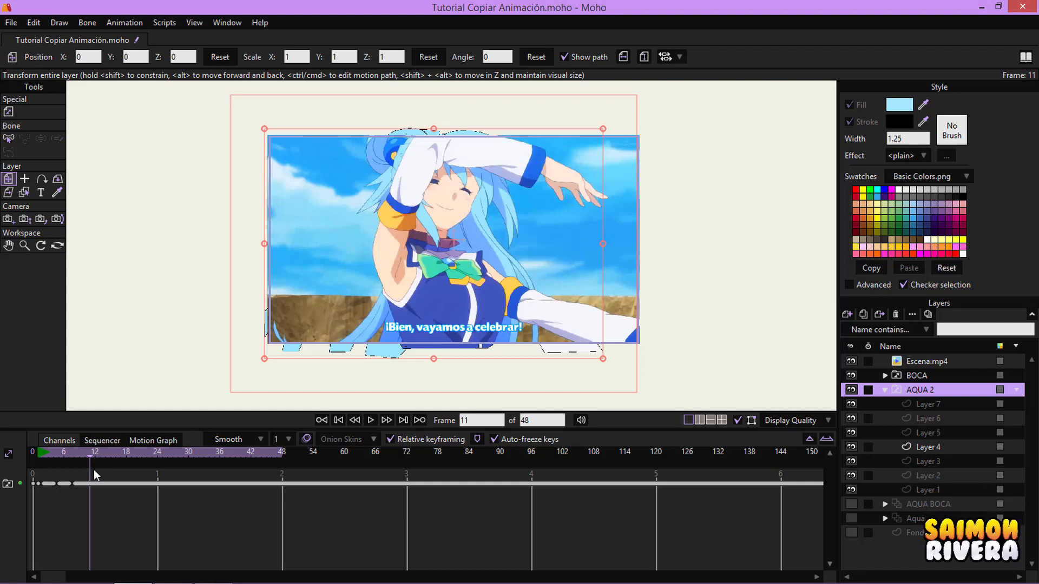
right_click(920, 392)
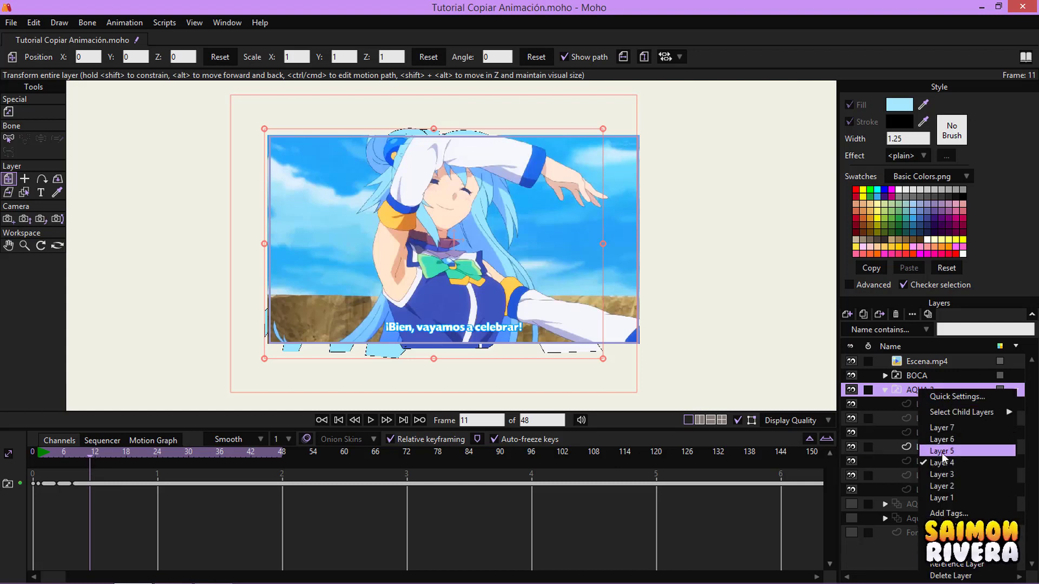
click(941, 451)
Move to frame 14 and switch the AQUA 2 group to Layer 6.
drag(90, 456, 102, 455)
right_click(930, 392)
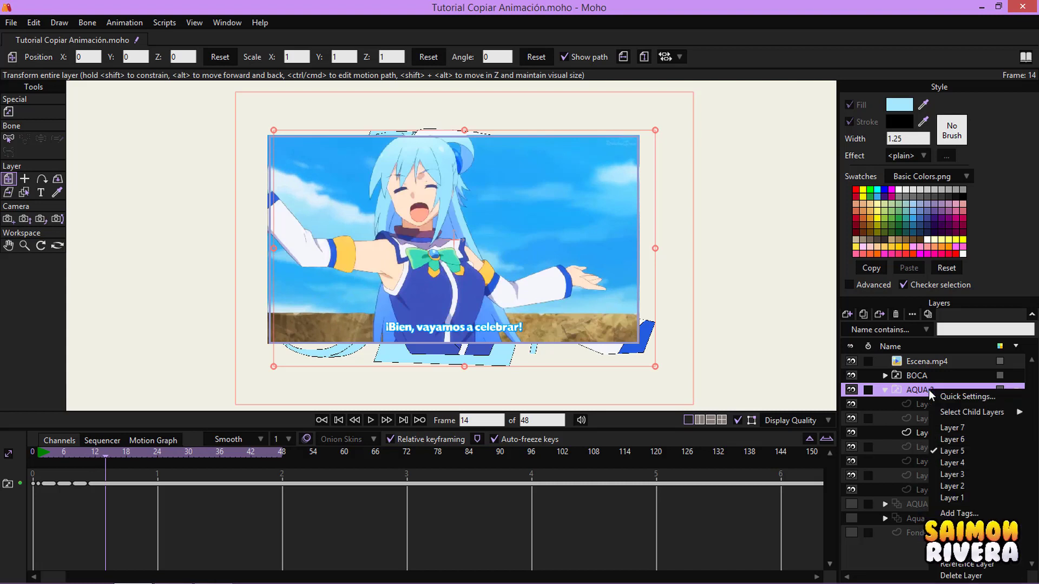
click(951, 439)
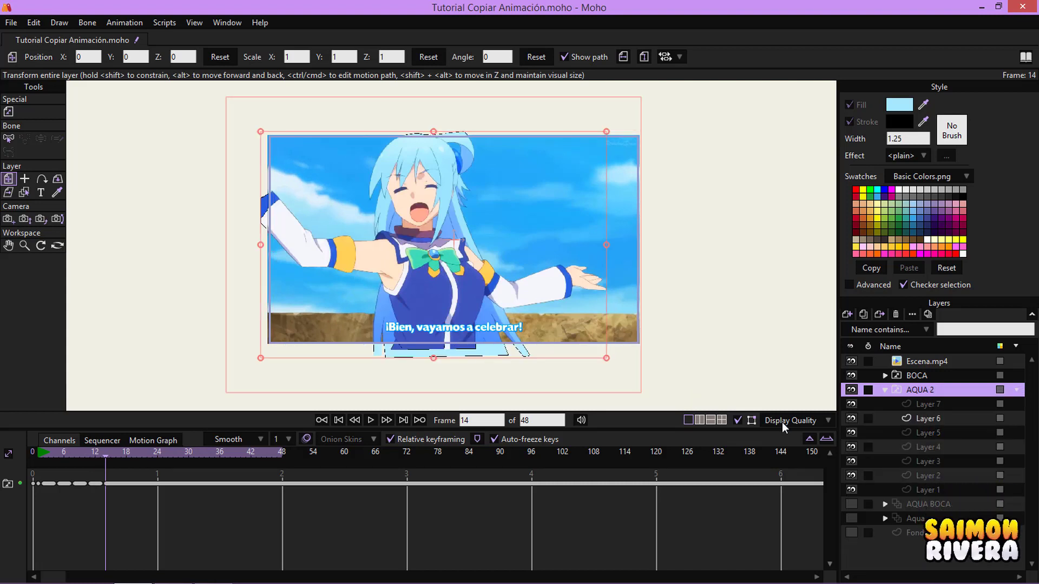
Advance to frame 17 and switch the AQUA 2 group to Layer 7.
key(ctrl+Right)
key(ctrl+Right)
key(ctrl+Right)
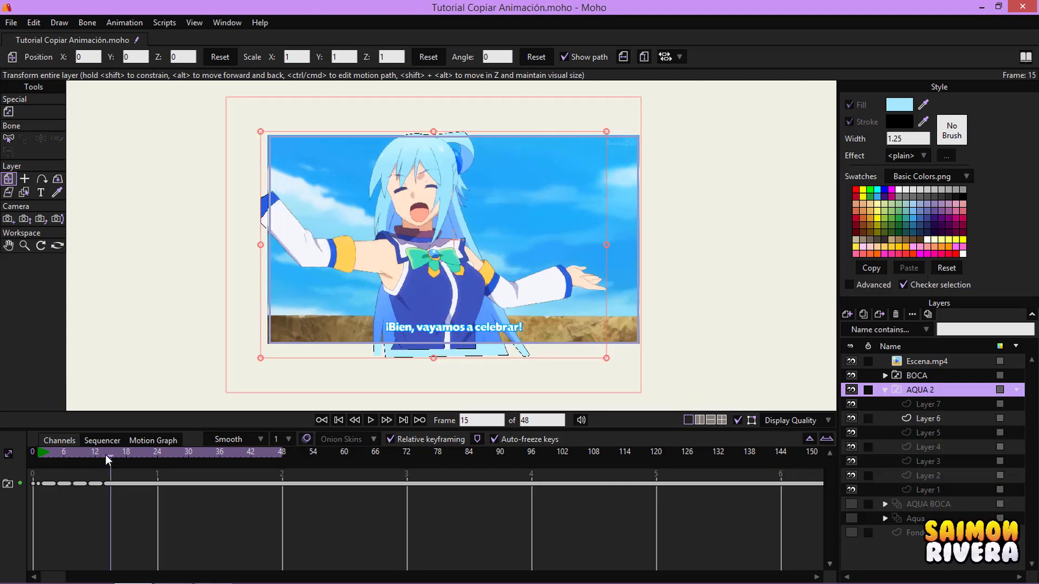
right_click(933, 392)
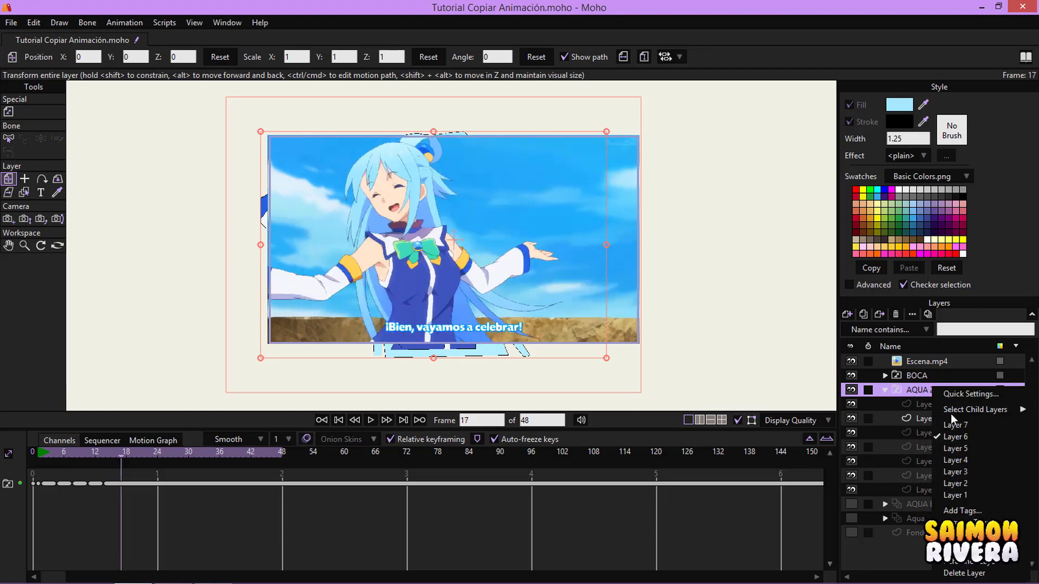
click(954, 426)
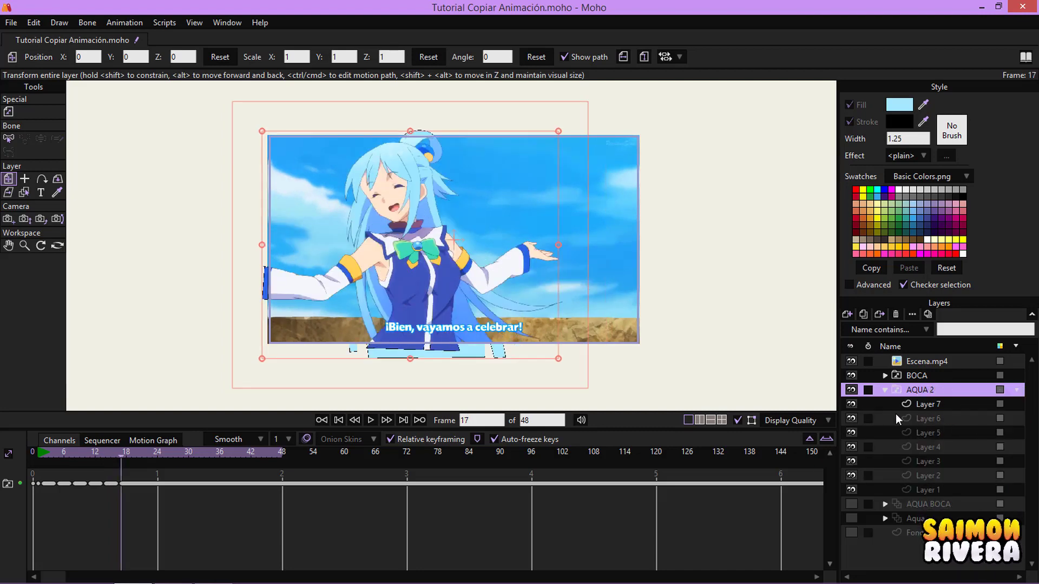
Examine the face of the frame 17 drawing up close with Escena.mp4 hidden, and show the reference again.
click(851, 361)
click(851, 361)
click(851, 361)
scroll(430, 211, up, 4)
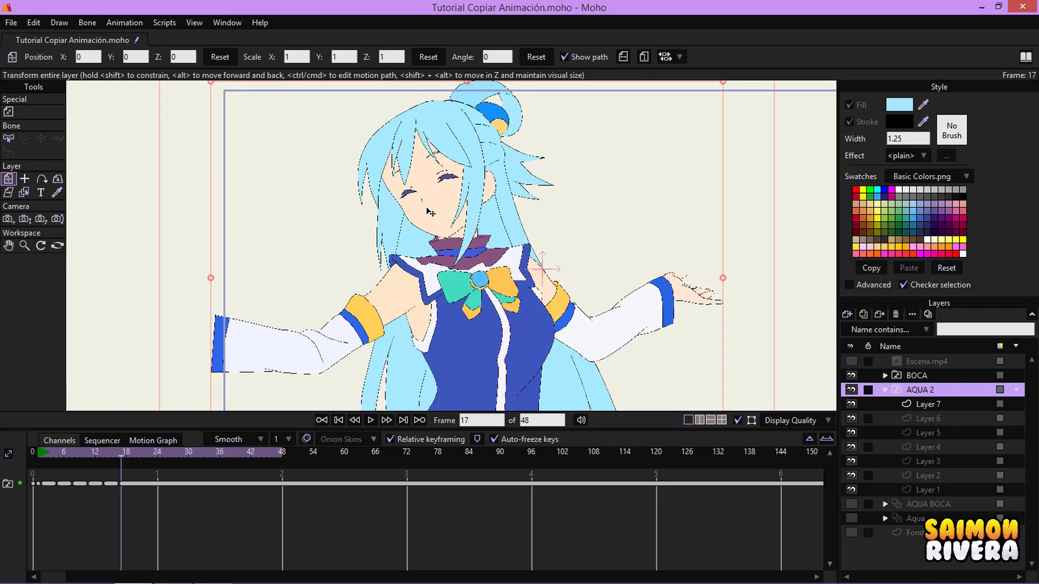
scroll(430, 211, up, 3)
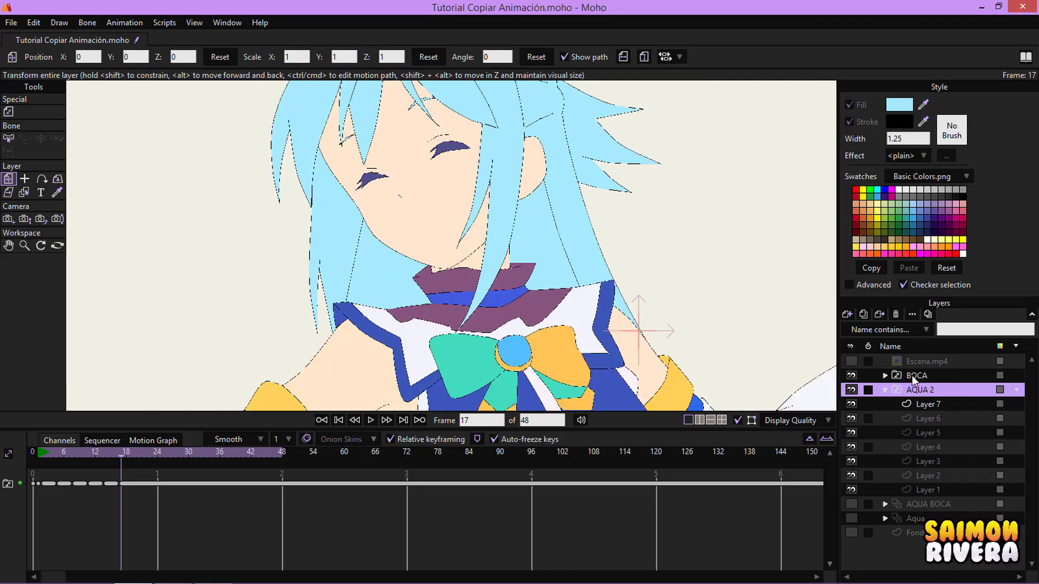
scroll(522, 265, down, 5)
drag(571, 304, 511, 266)
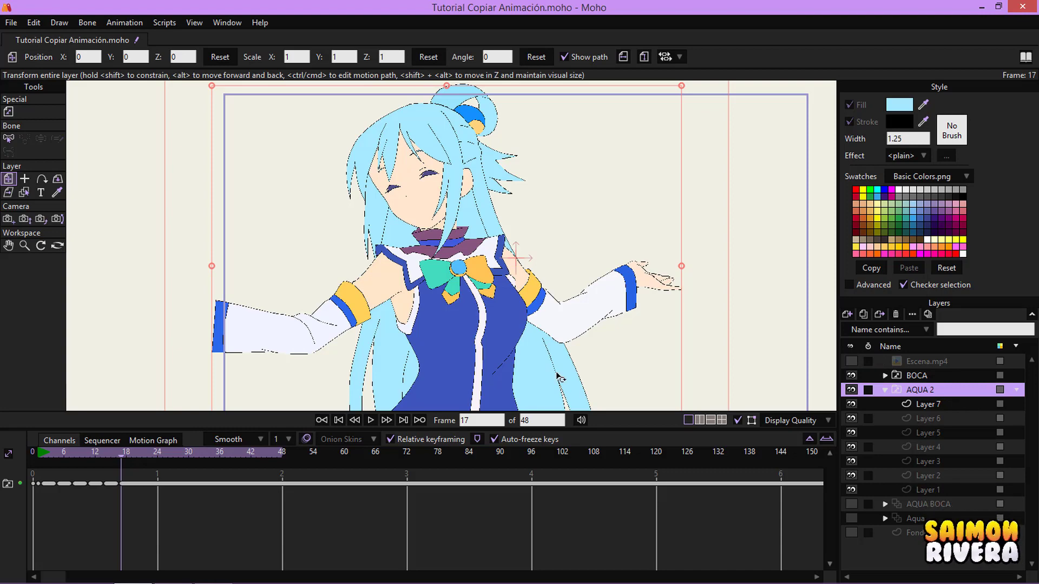
click(851, 361)
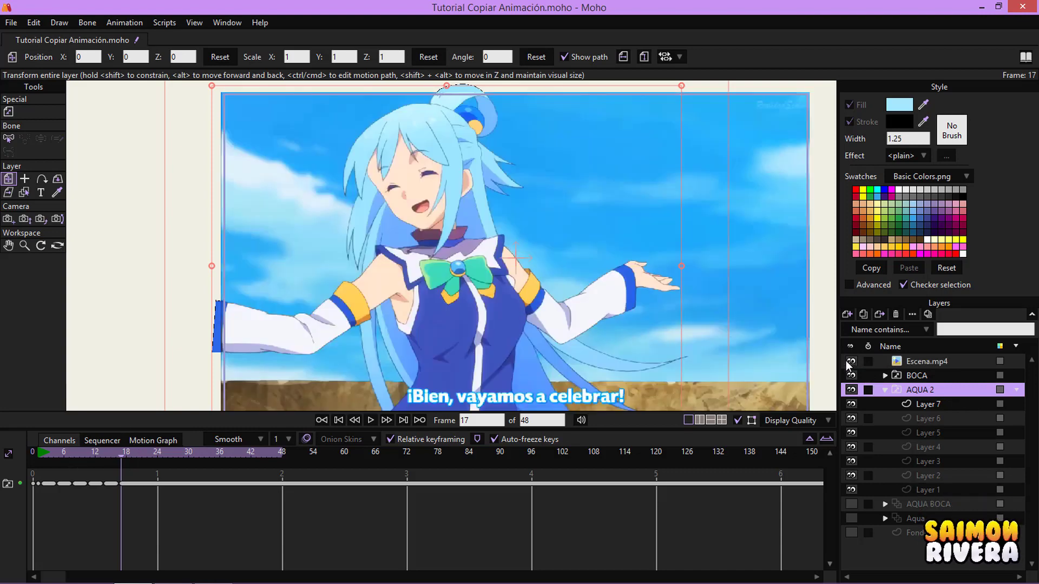
Compare the AQUA 2 drawings with the Escena.mp4 reference at frames 6, 9, 11 and 14.
drag(52, 453, 66, 450)
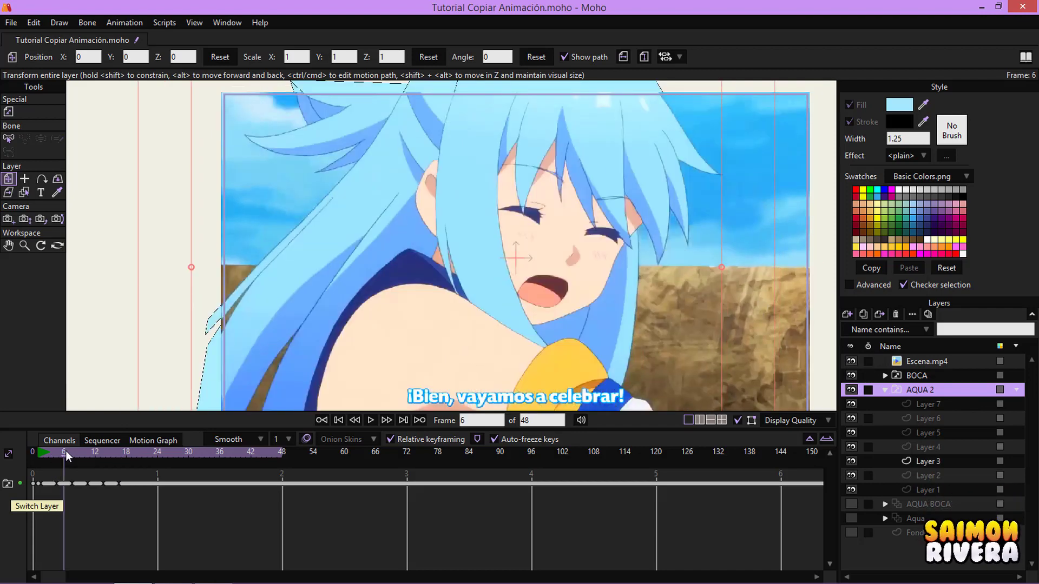
click(849, 362)
click(850, 362)
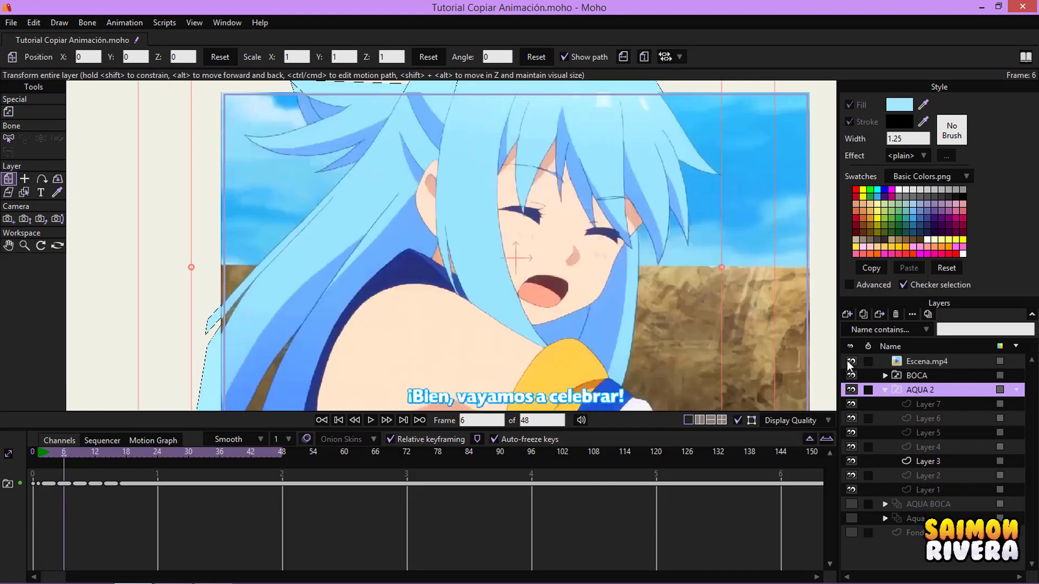
drag(77, 449, 77, 453)
click(852, 359)
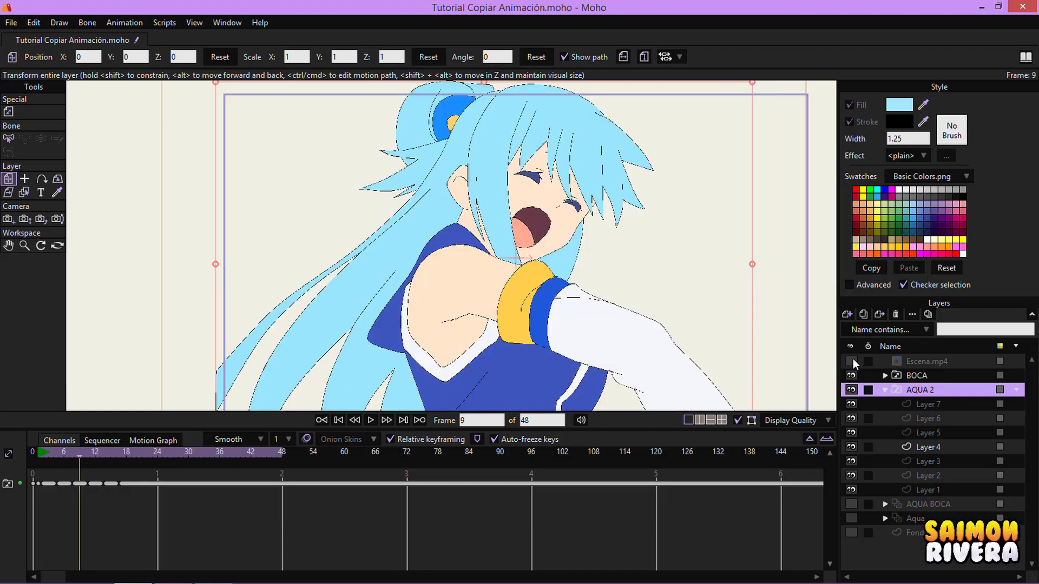
click(852, 359)
drag(90, 450, 89, 455)
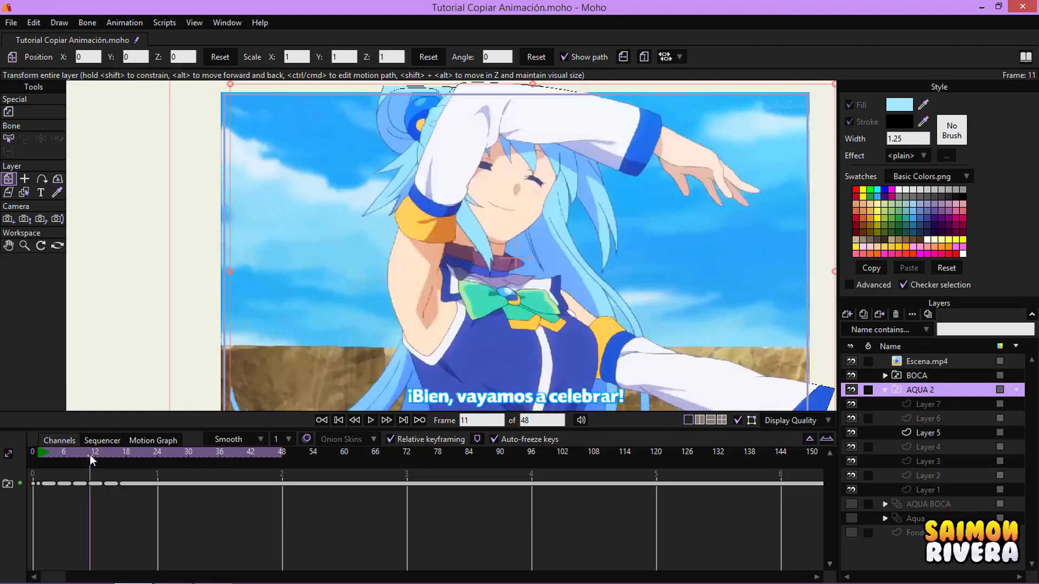
click(853, 362)
click(853, 361)
click(853, 362)
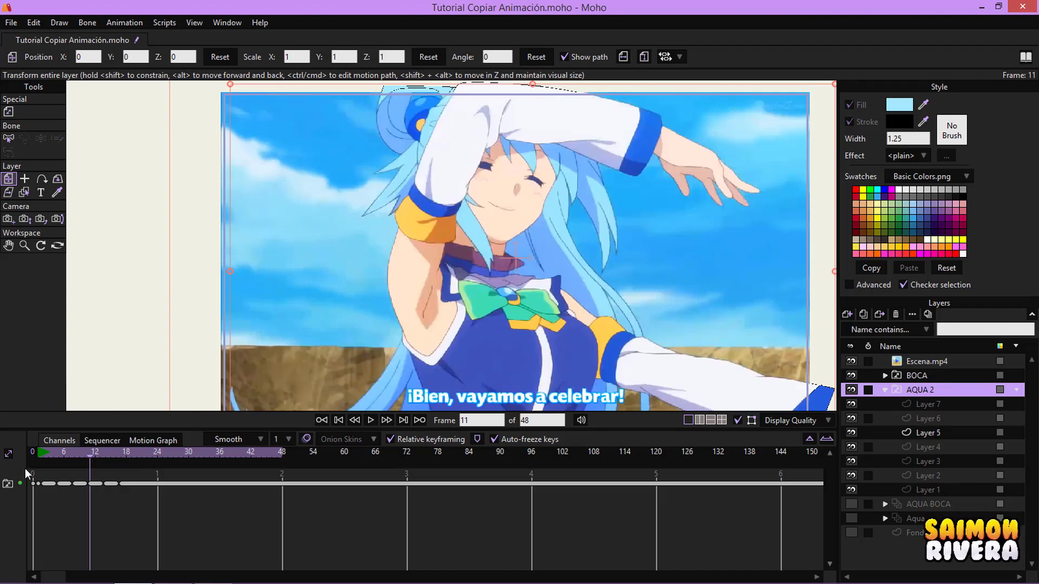
click(103, 454)
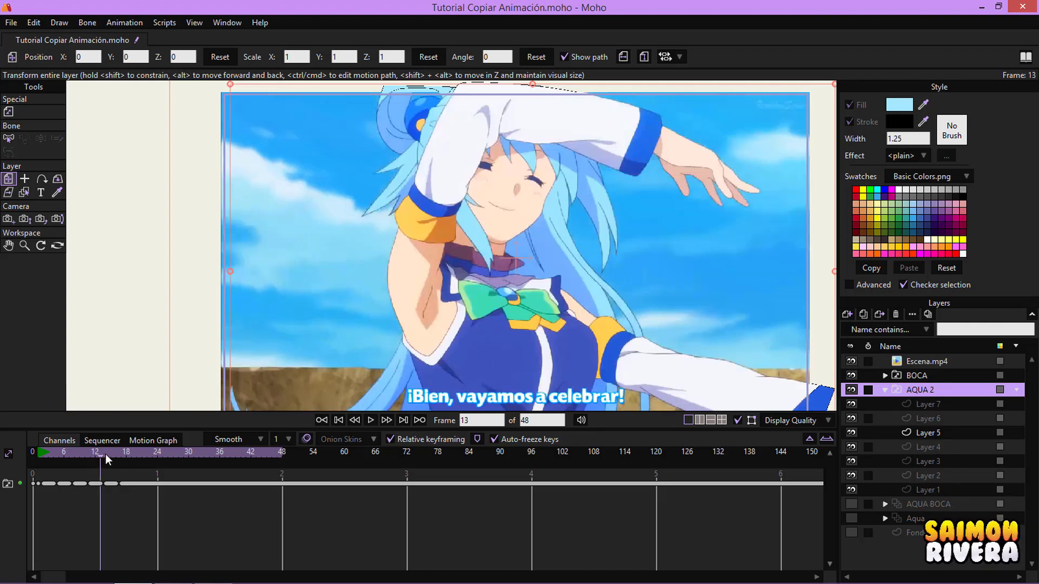
click(105, 453)
click(850, 361)
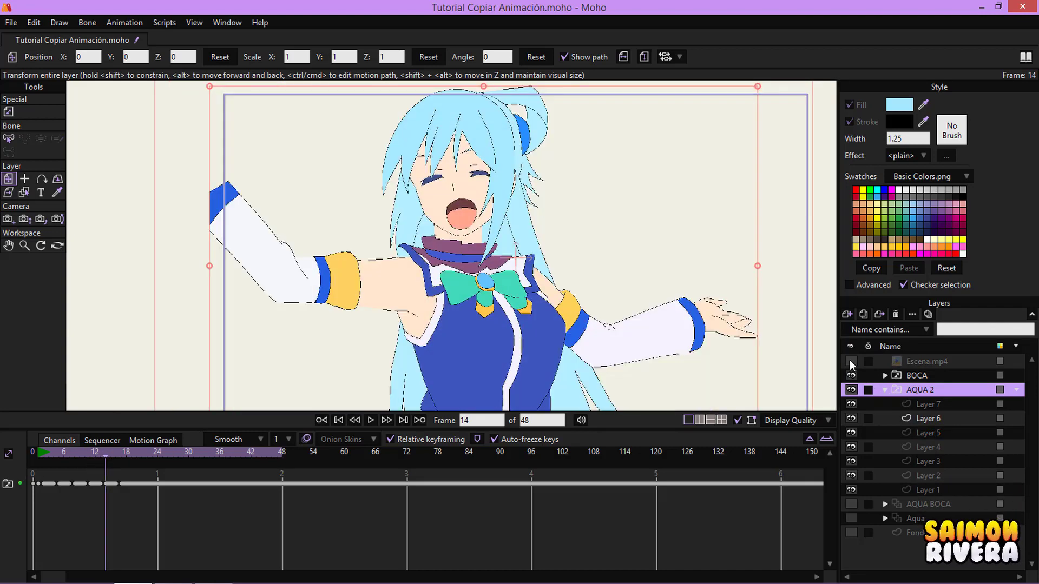
click(850, 361)
Go to frame 17, hide Escena.mp4 and switch the BOCA group to Layer 2.
click(121, 455)
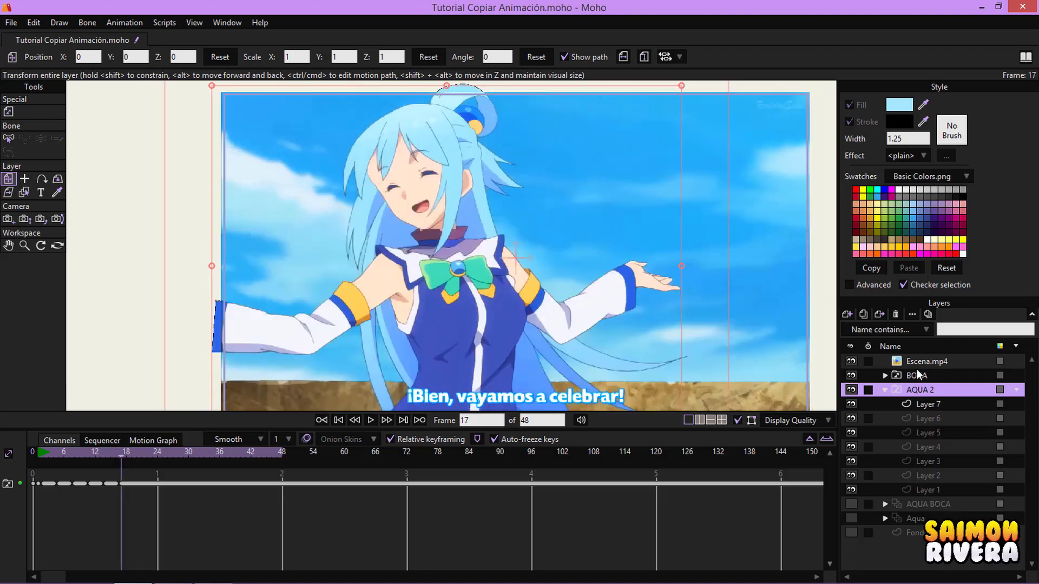
click(851, 360)
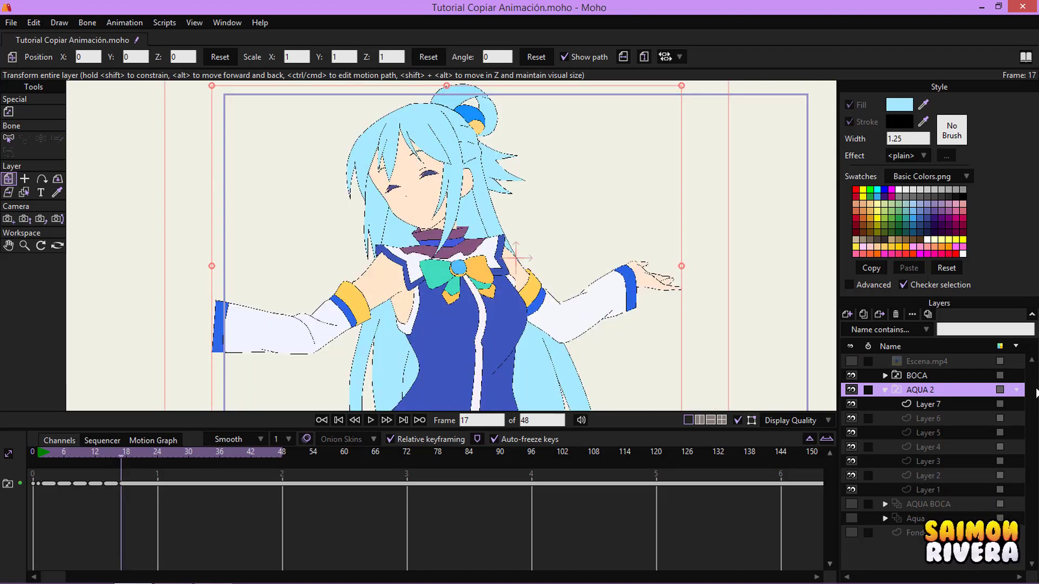
right_click(928, 375)
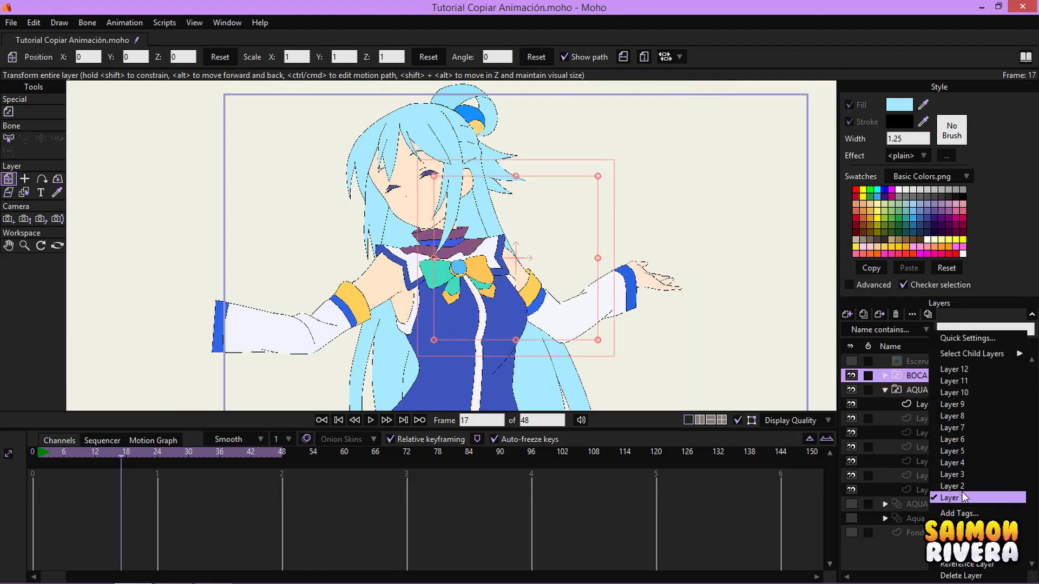
click(962, 490)
right_click(930, 377)
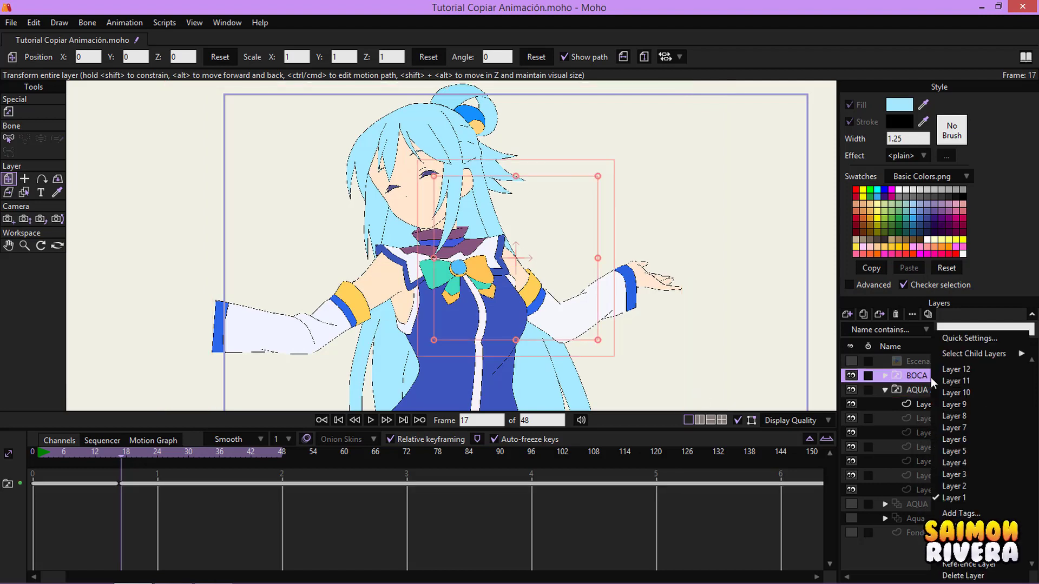
click(971, 488)
Show Escena.mp4 again, advance to frame 20 and switch the BOCA group to Layer 3.
scroll(801, 397, up, 5)
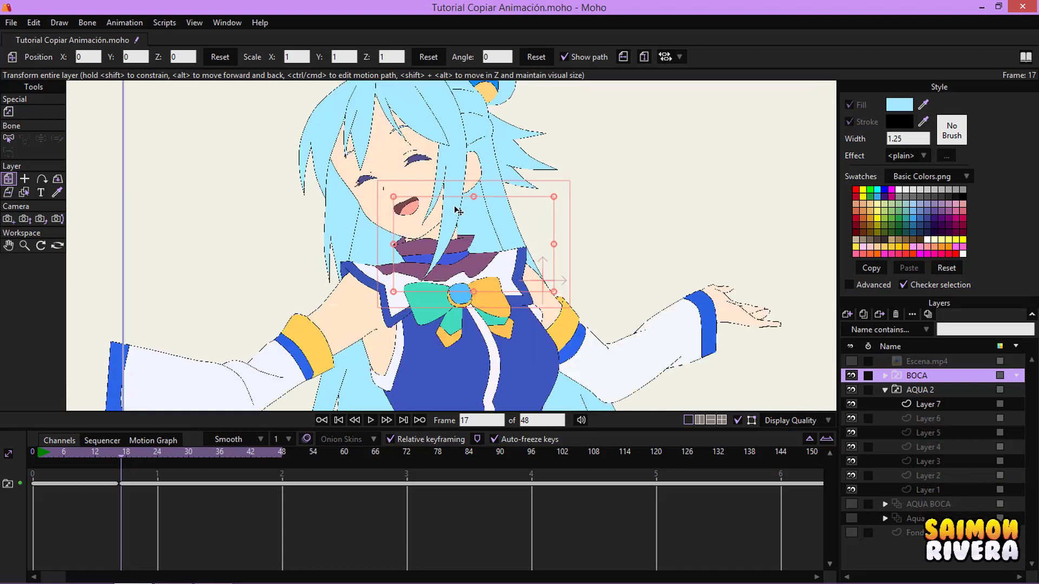
click(851, 361)
click(851, 361)
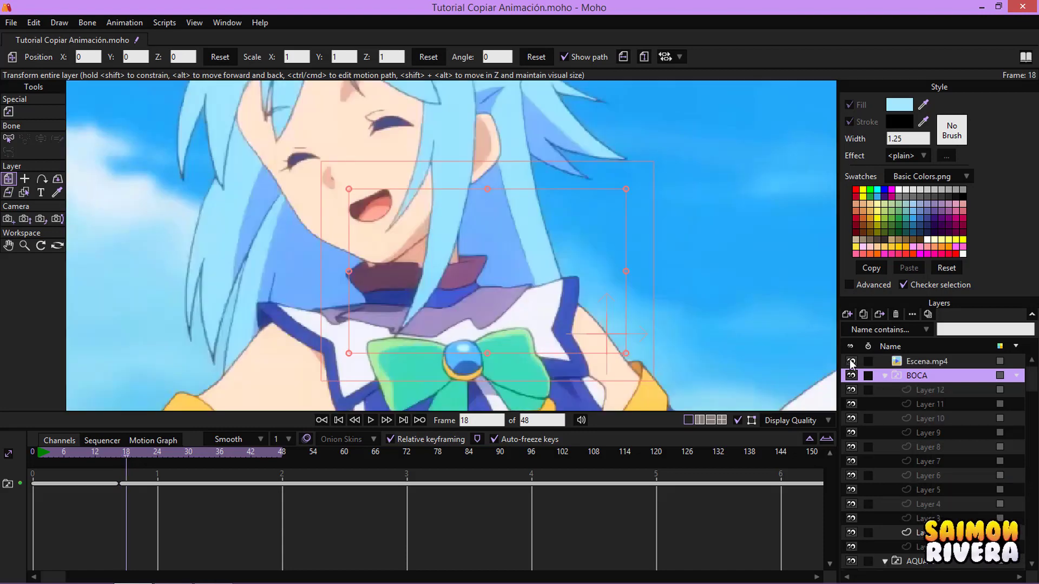
key(Right)
key(Right)
right_click(923, 377)
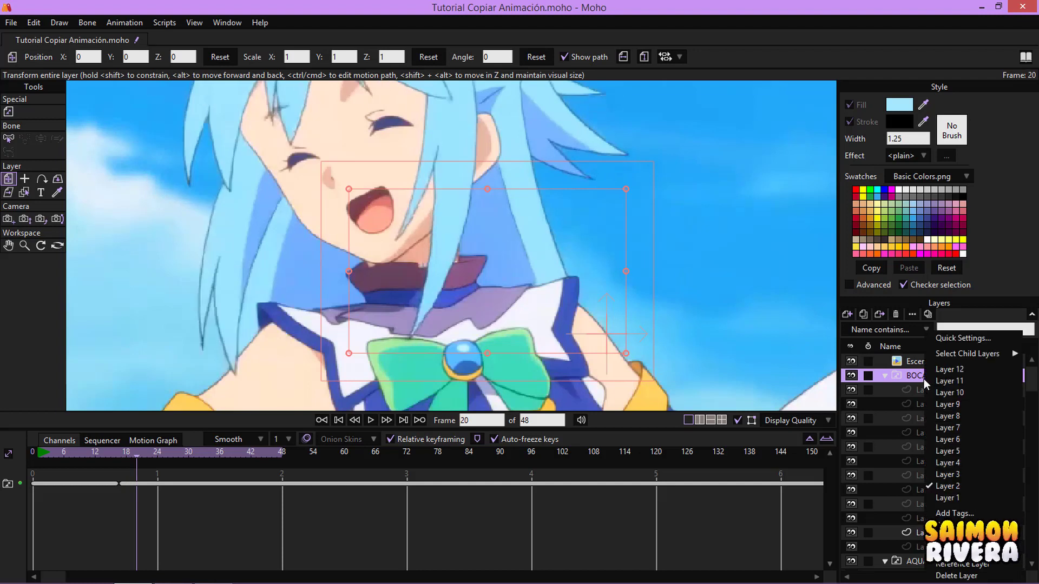
click(954, 474)
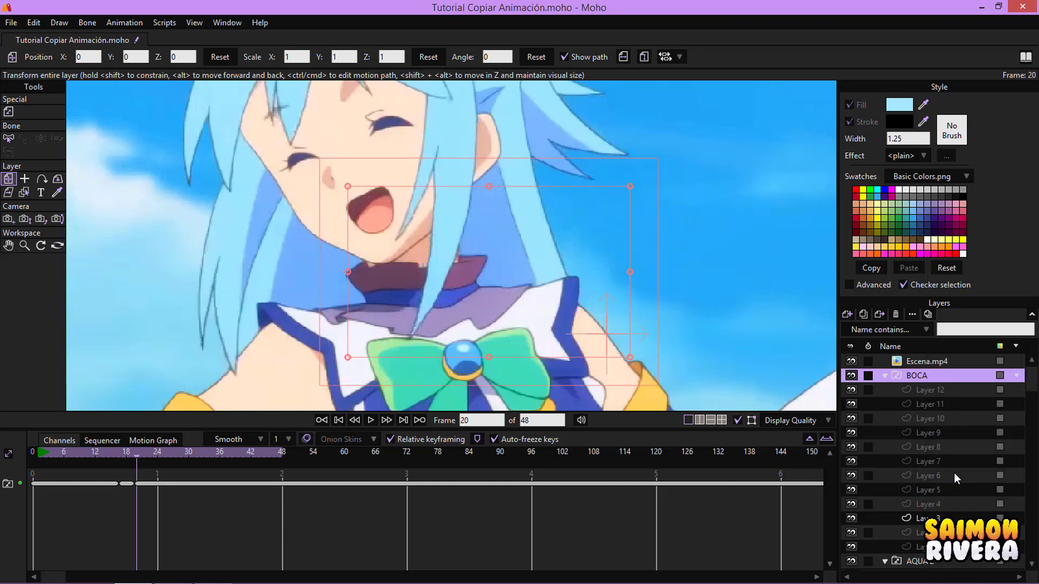
Advance to frame 23, switch the BOCA group to Layer 4 and compare the mouth with Escena.mp4.
key(Right)
key(Right)
key(Right)
right_click(919, 375)
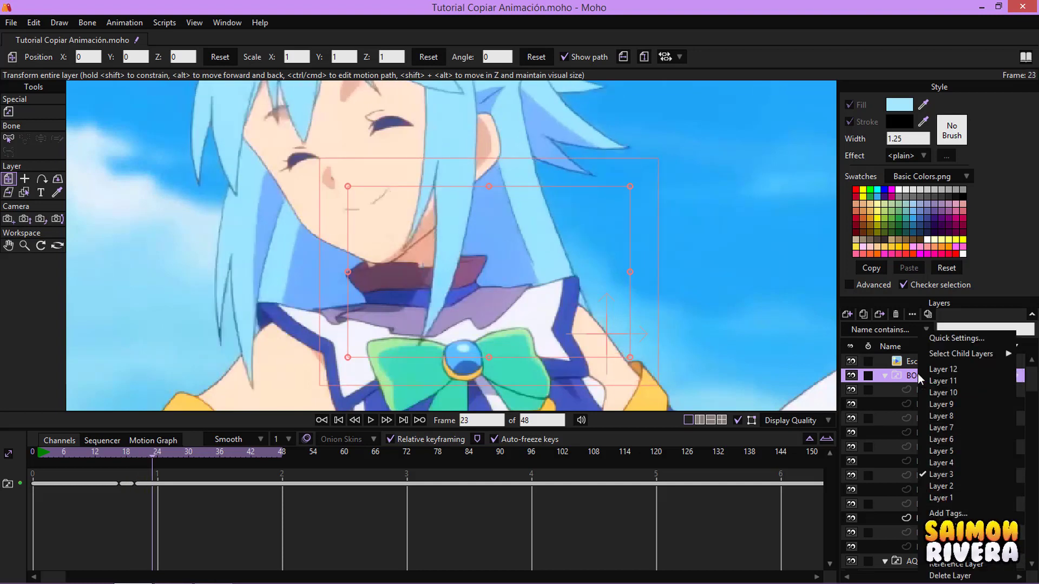
click(952, 461)
click(850, 359)
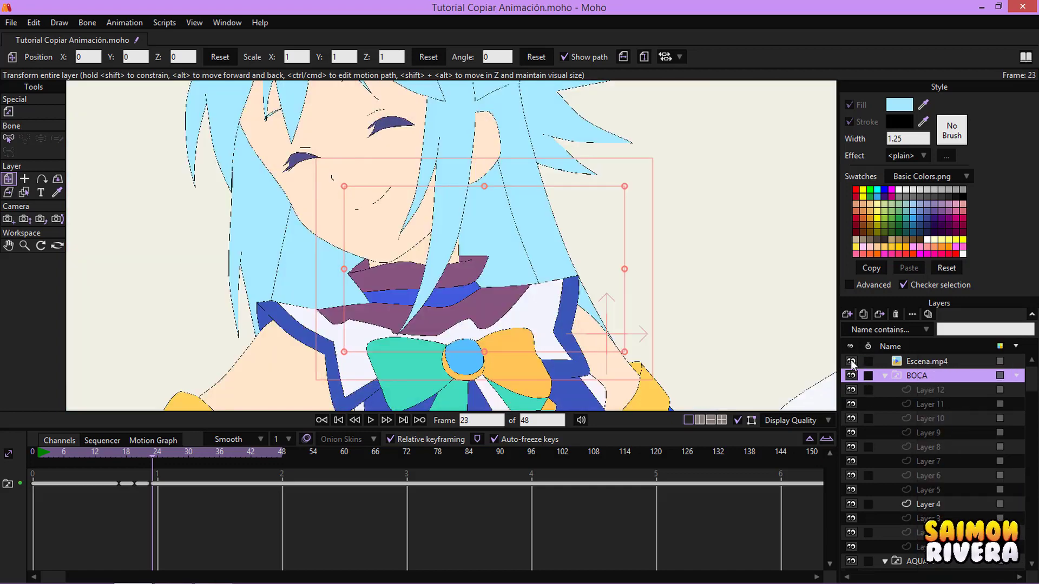
click(850, 359)
click(850, 359)
click(850, 360)
click(850, 359)
click(850, 360)
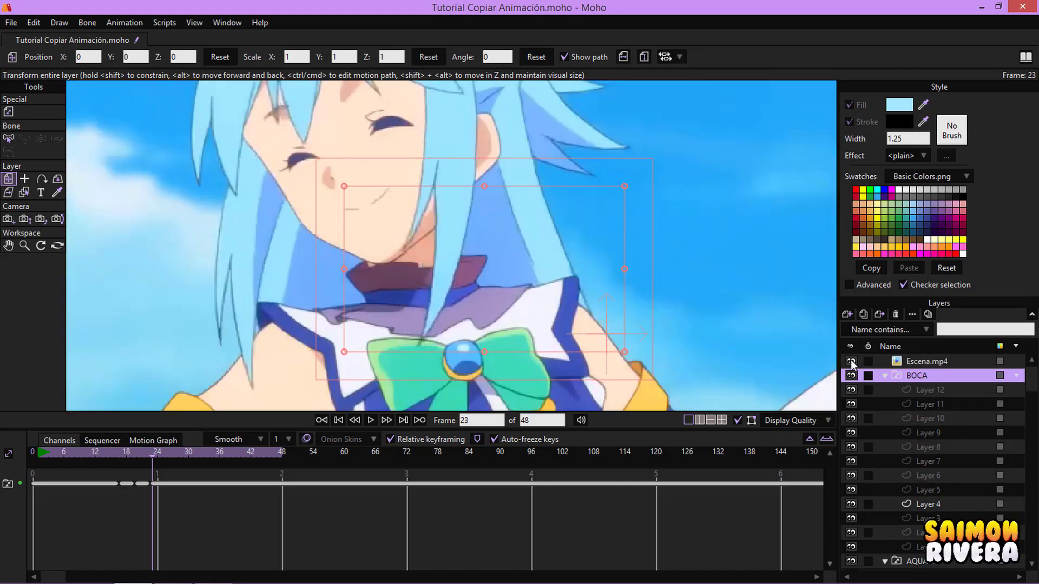
Move to frame 26 and switch the BOCA group to Layer 5.
click(167, 458)
right_click(918, 374)
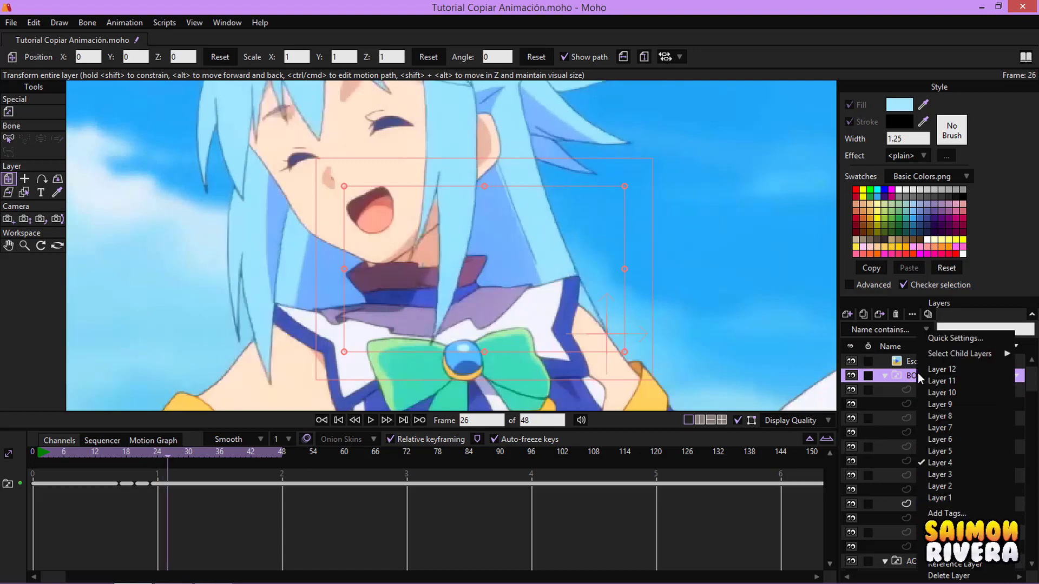
click(941, 459)
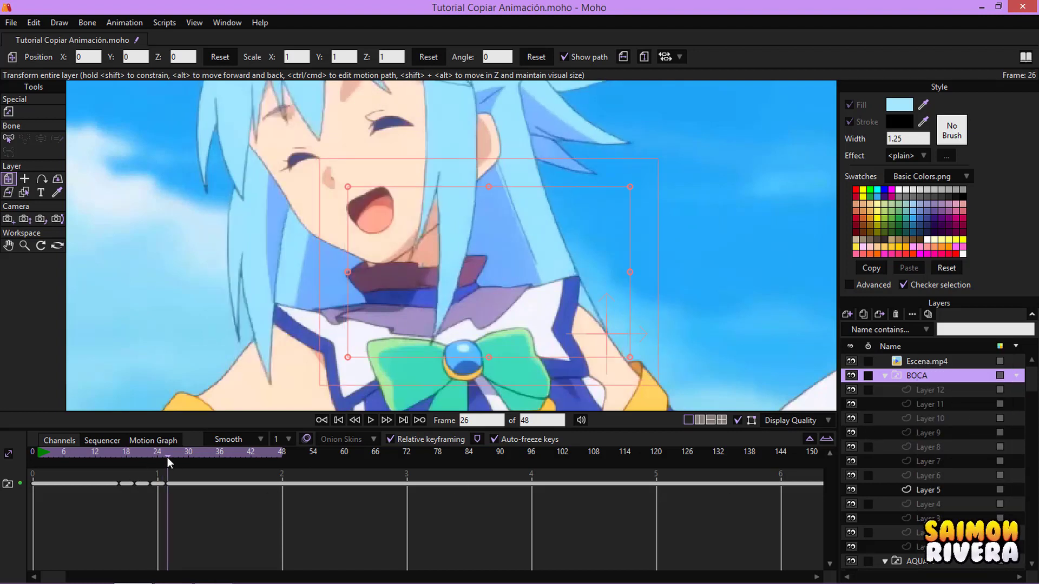
Advance to frame 29 and switch the BOCA group to Layer 6.
key(Right)
key(Right)
key(Right)
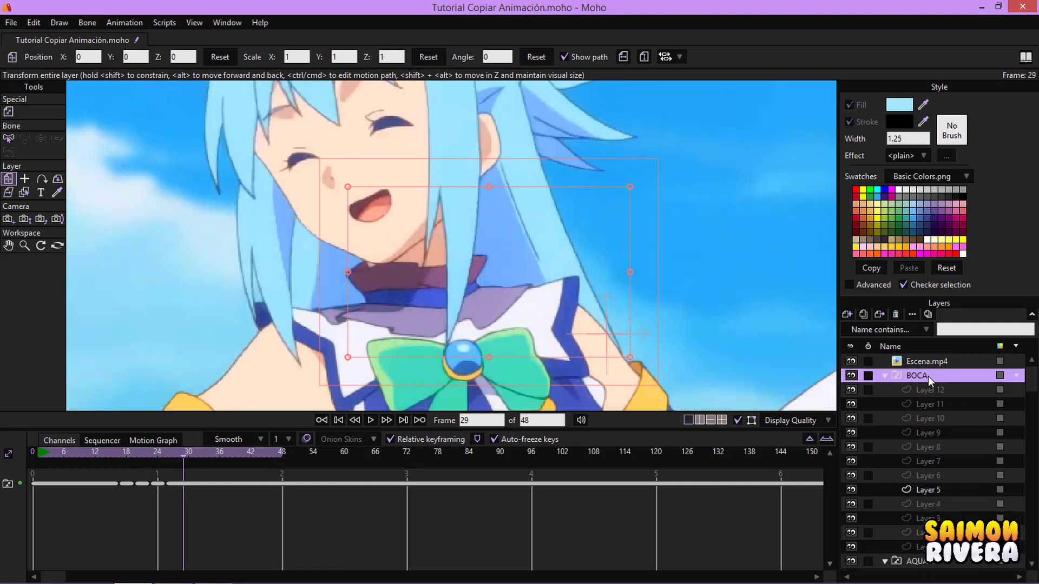
right_click(927, 375)
mouse_move(958, 352)
click(941, 444)
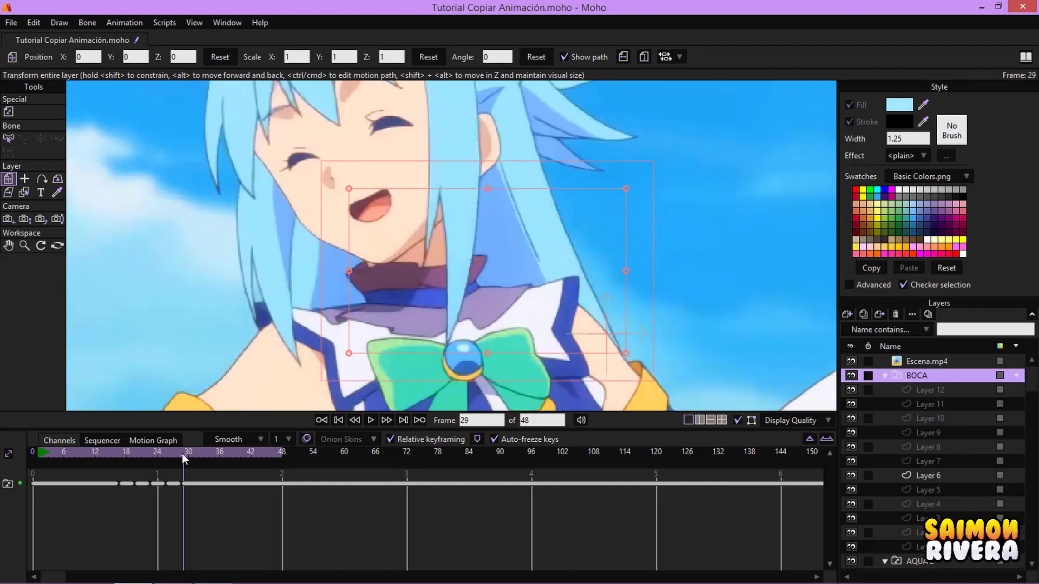
Advance to frame 32 and switch the BOCA group to Layer 7.
key(Right)
key(Right)
key(Right)
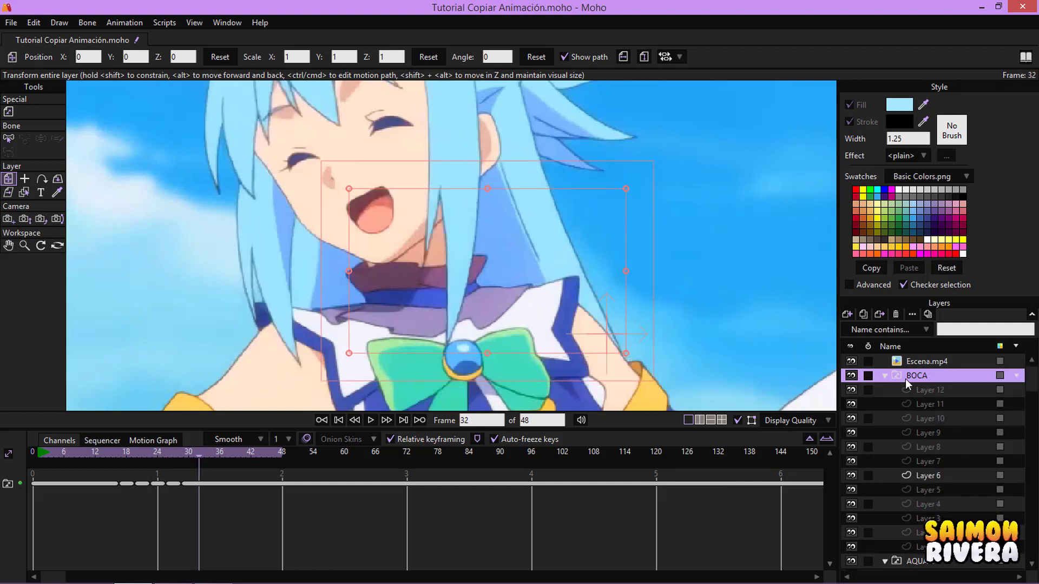
right_click(907, 379)
mouse_move(958, 352)
click(938, 432)
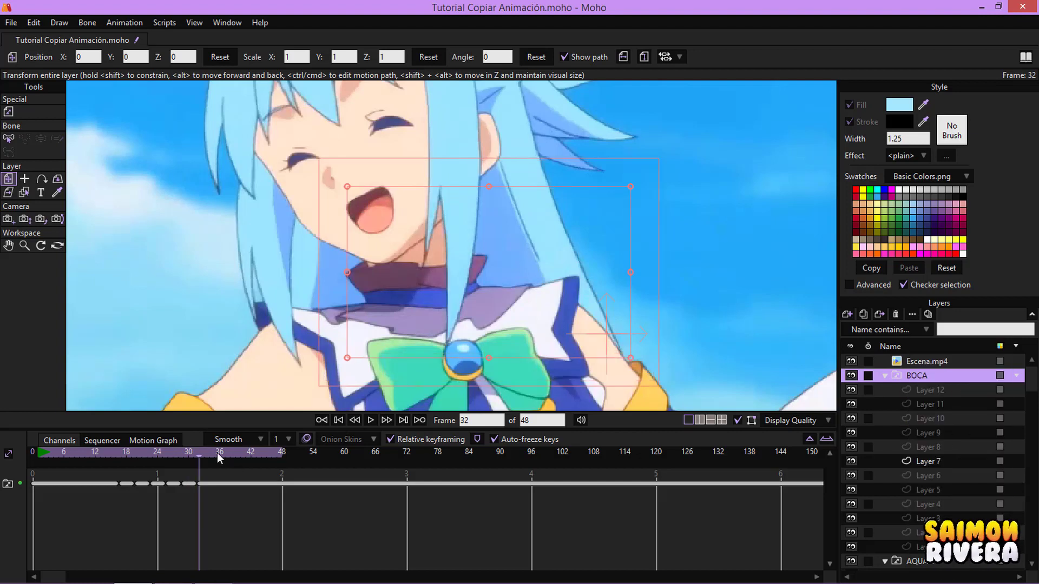
Advance to frame 35 and switch the BOCA group to Layer 8.
key(Right)
key(Right)
right_click(910, 378)
mouse_move(947, 353)
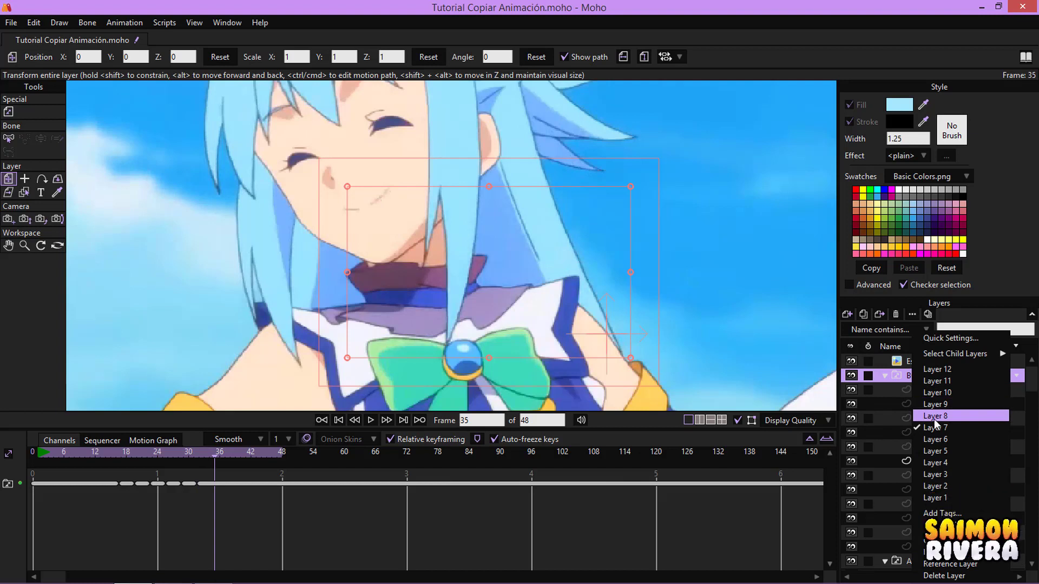
click(933, 419)
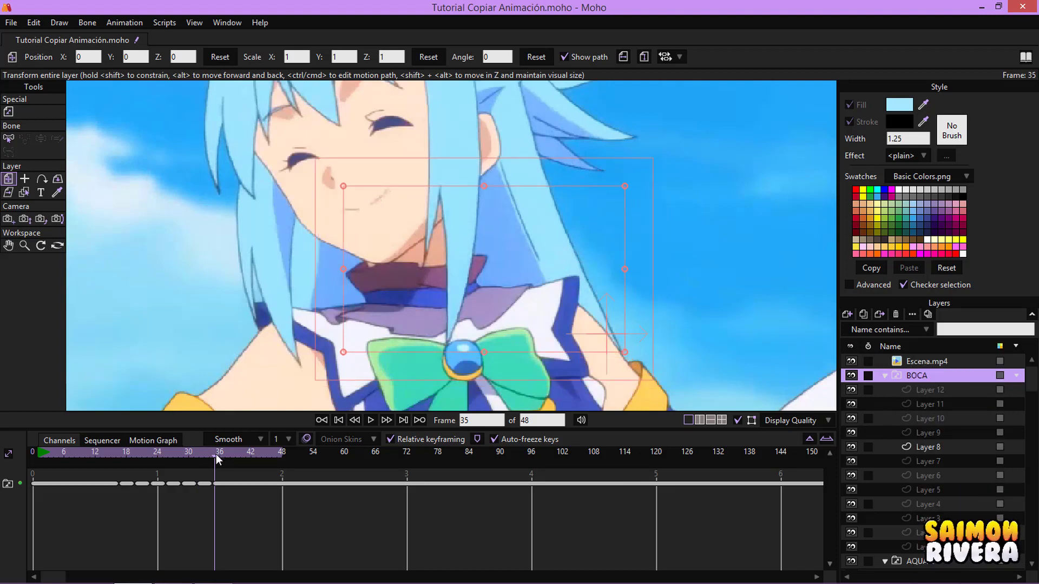
Advance to frame 38 and switch the BOCA group to Layer 9.
key(Right)
key(Right)
key(Right)
right_click(924, 375)
mouse_move(944, 349)
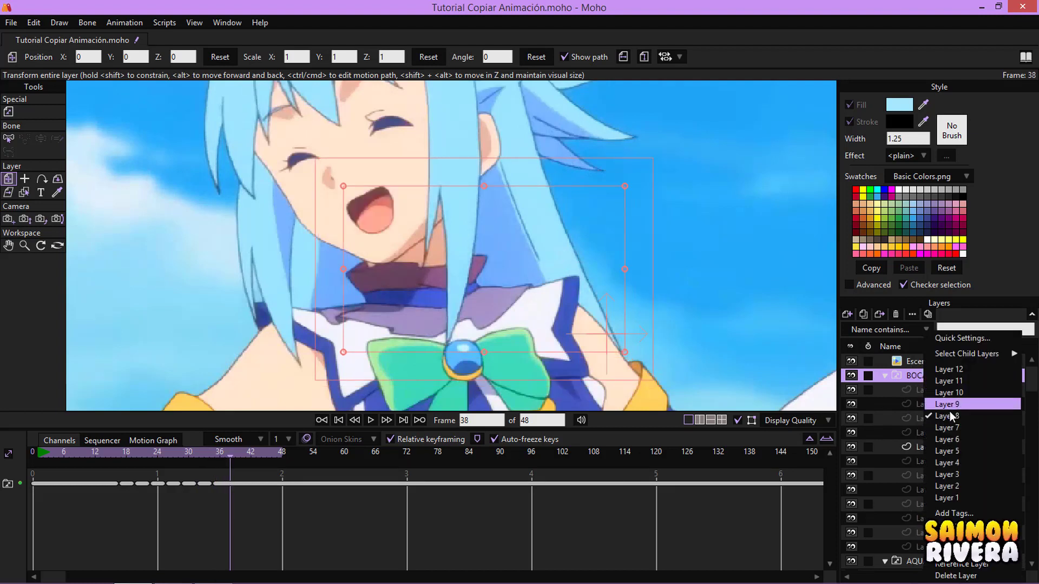
click(951, 404)
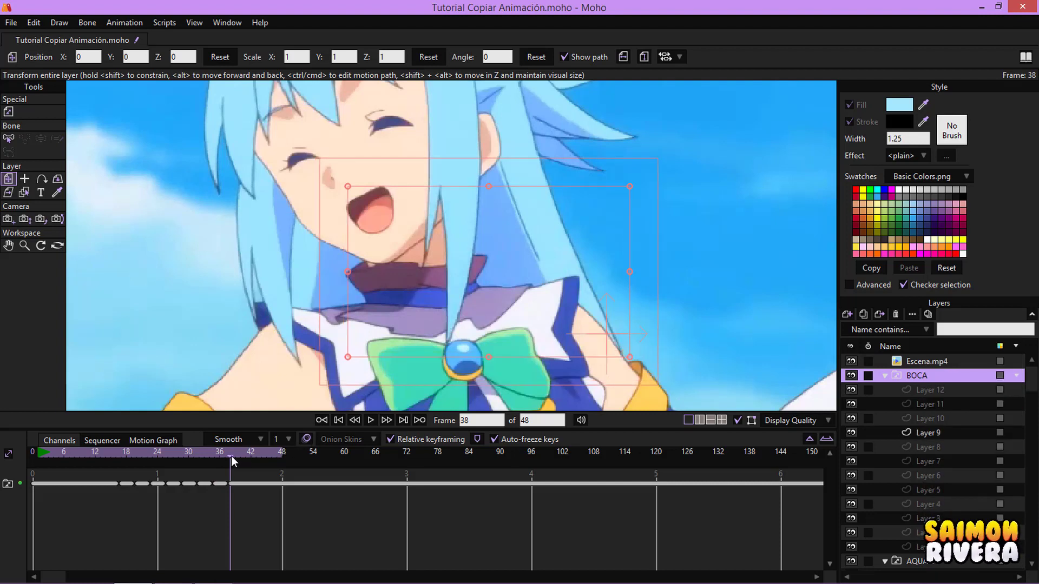
Switch the BOCA group to Layer 10 at frame 41 and to Layer 11 at frame 44.
key(Right)
key(Right)
right_click(920, 374)
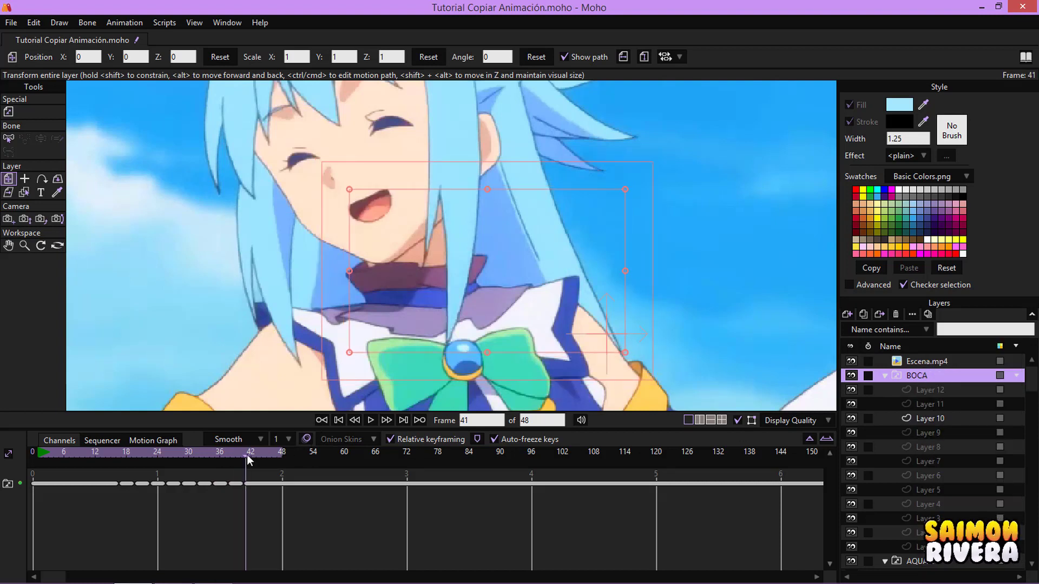
right_click(934, 375)
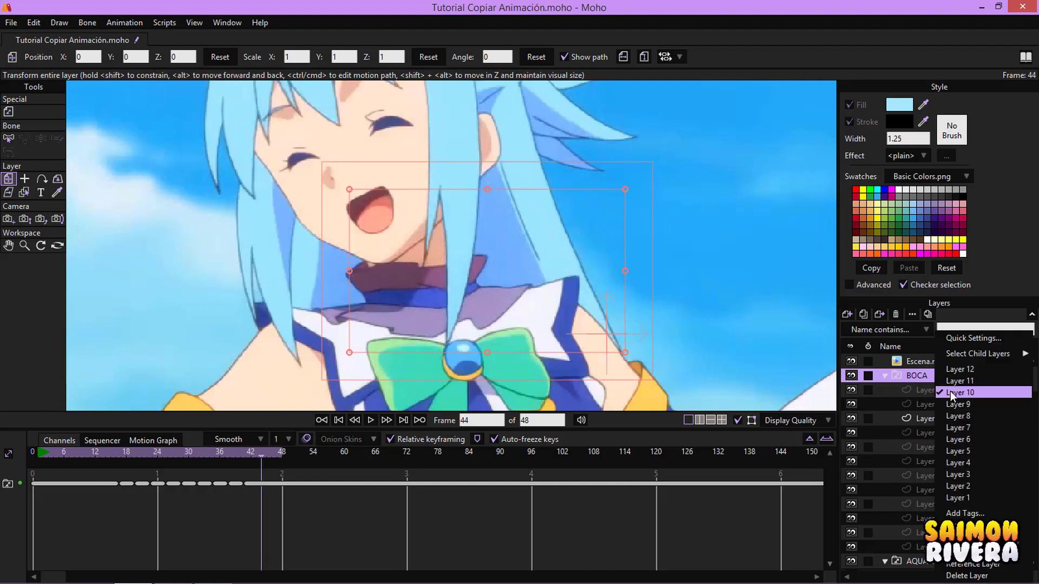
click(959, 381)
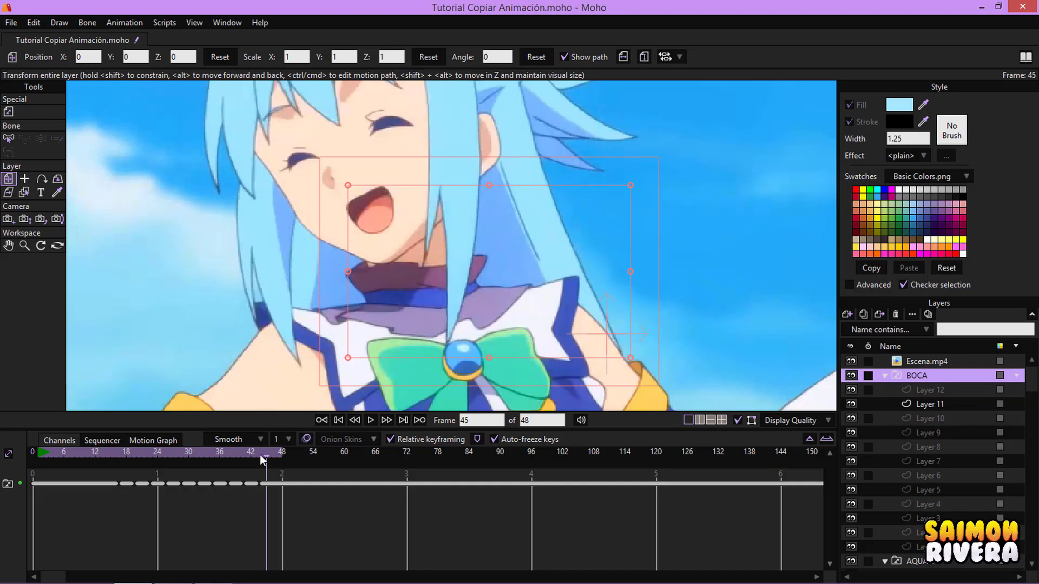
At frame 47, switch the BOCA group to Layer 12 and hide Escena.mp4.
right_click(923, 378)
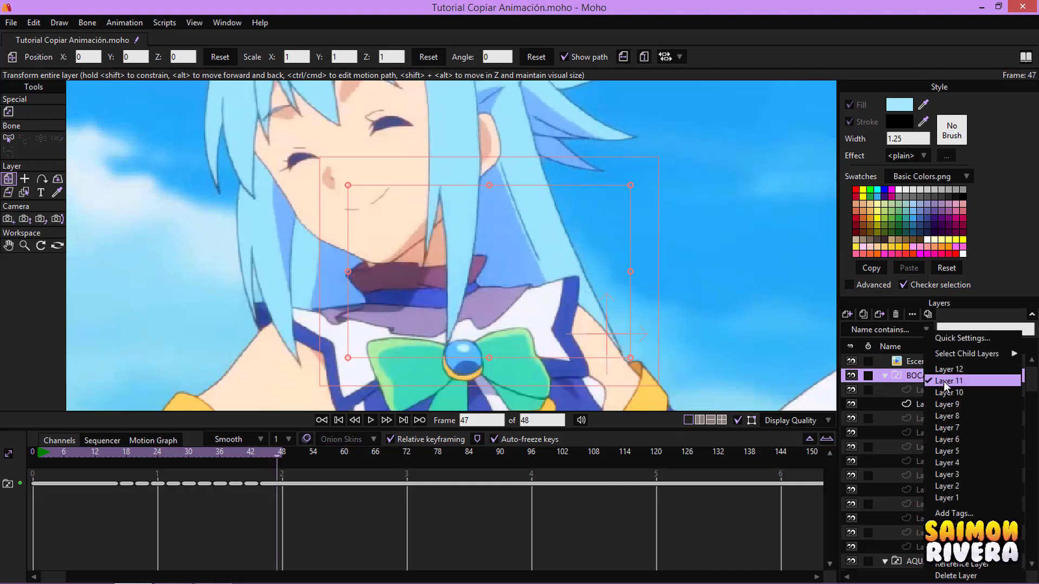
click(949, 373)
click(850, 362)
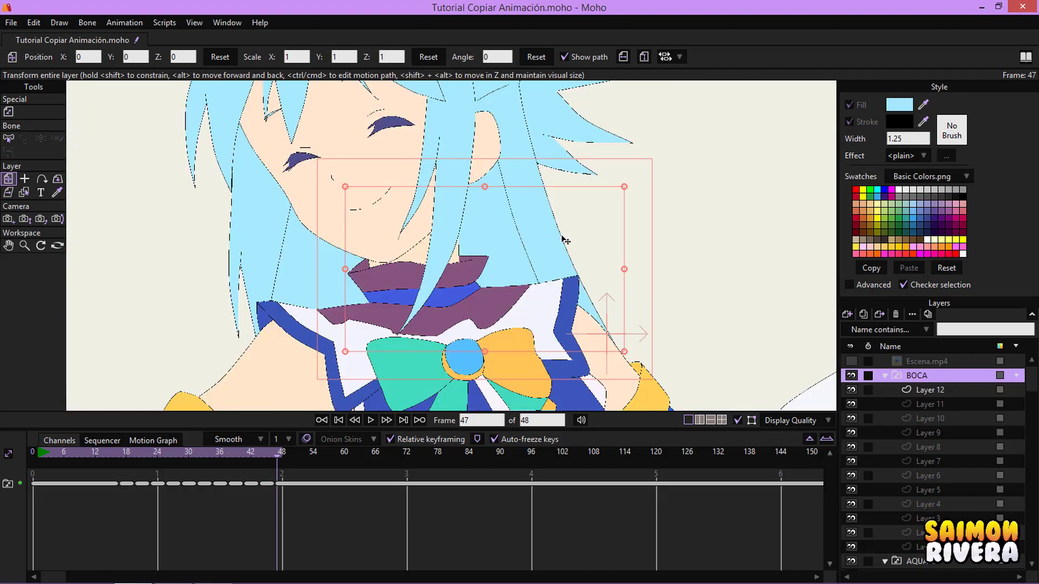
Collapse the BOCA and AQUA 2 groups in the layer list.
scroll(741, 297, down, 5)
click(884, 376)
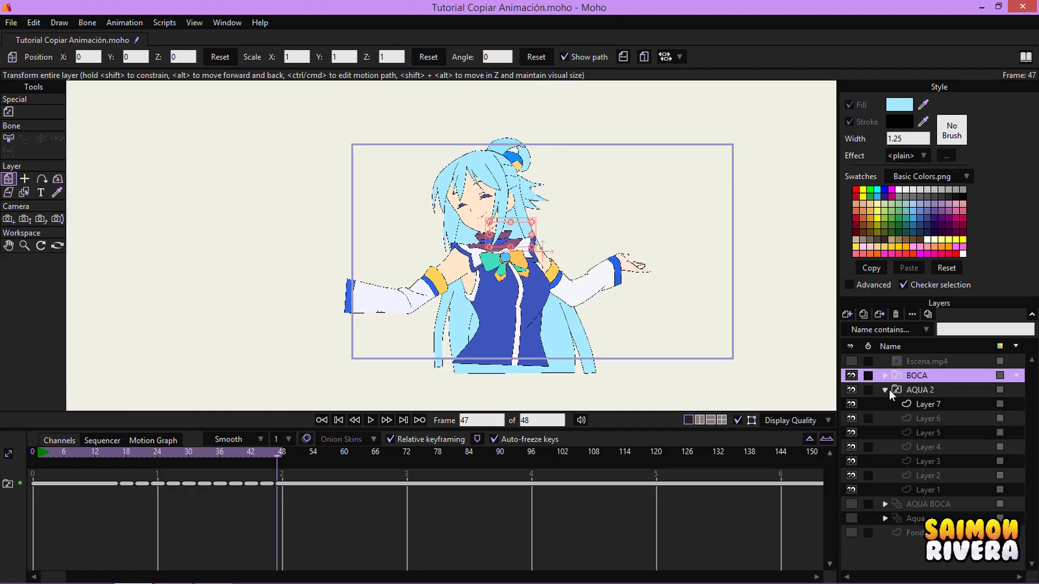
scroll(613, 307, up, 2)
scroll(563, 322, up, 3)
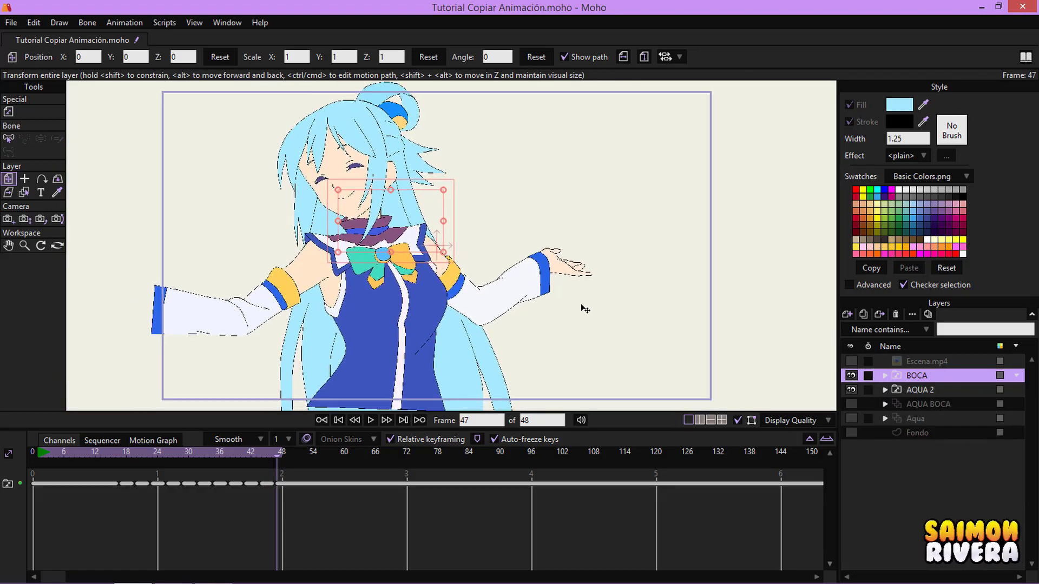
Play the finished animation from the start and return to frame 0.
click(341, 420)
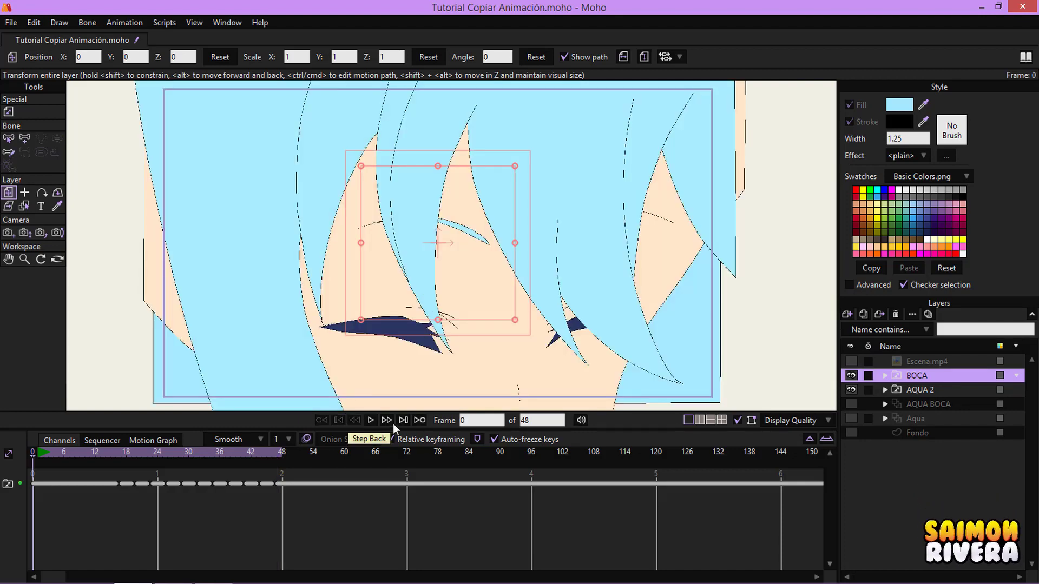
click(375, 418)
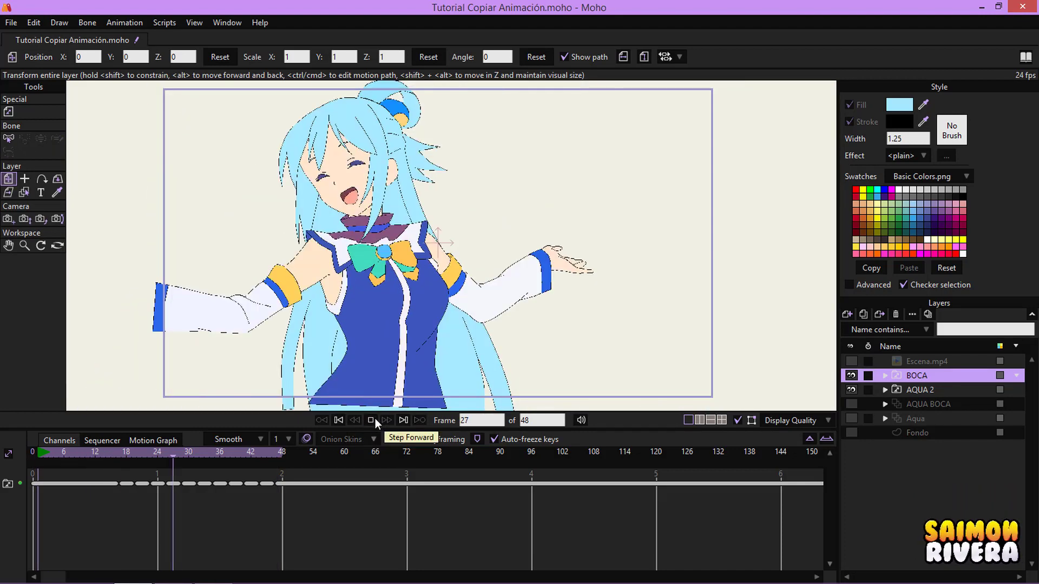
click(375, 417)
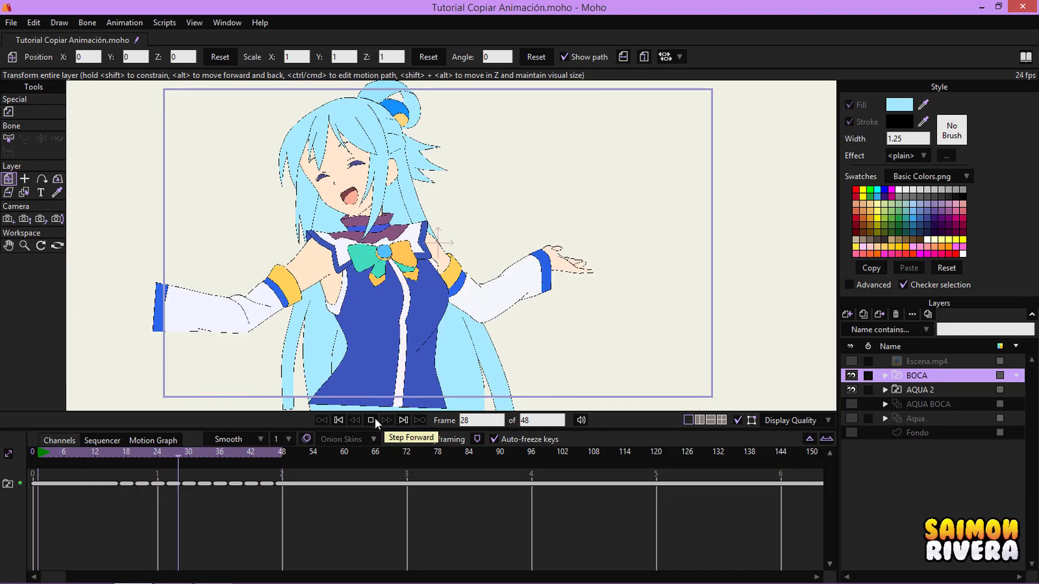
click(338, 420)
Show the AQUA BOCA and Aqua layers, select both and move them about 4.2 units along X, beside the switch-group version.
scroll(516, 174, down, 4)
drag(516, 174, 444, 195)
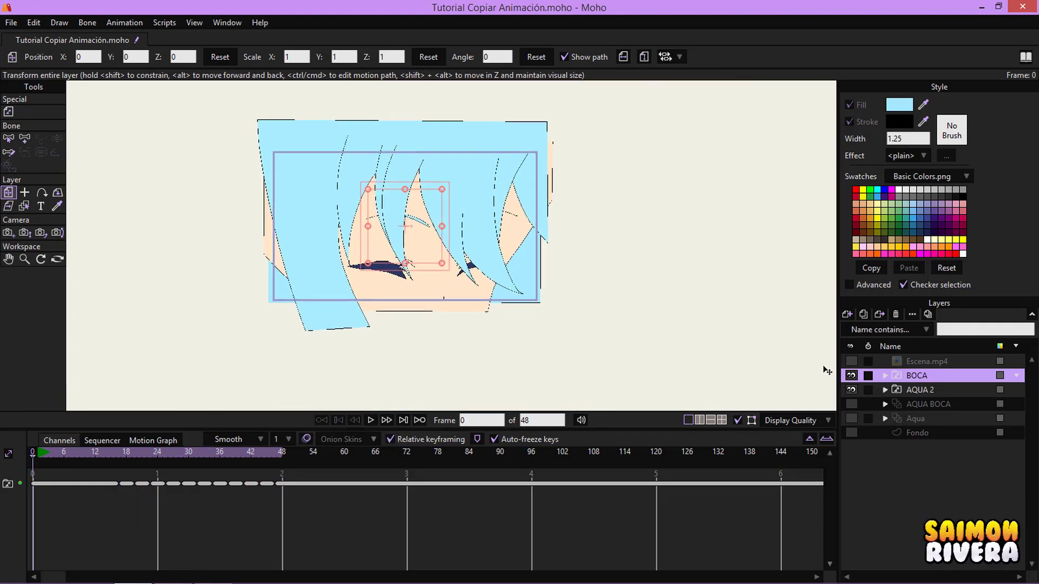
click(850, 404)
click(851, 417)
click(922, 417)
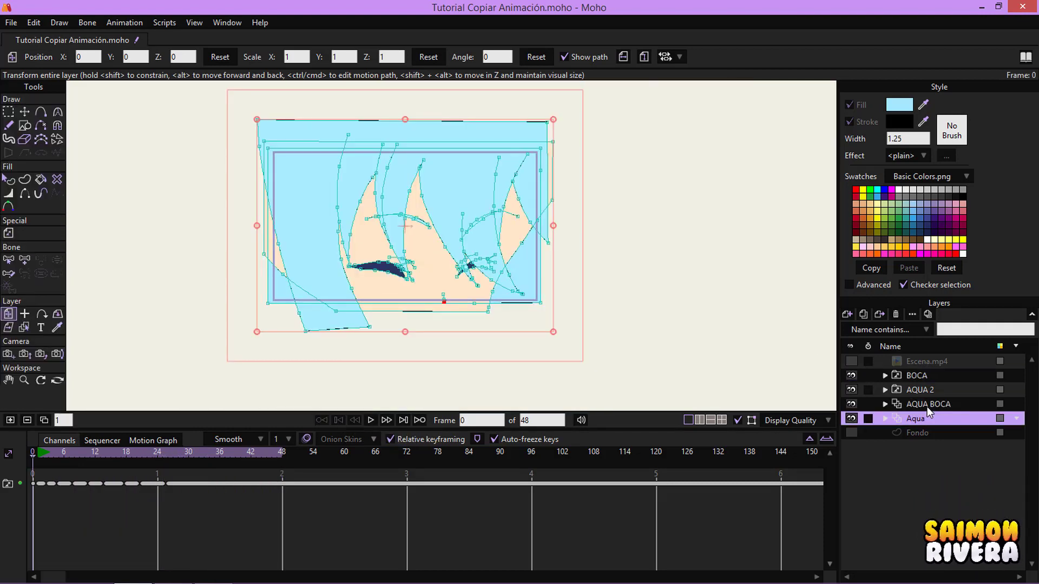
shift+click(926, 405)
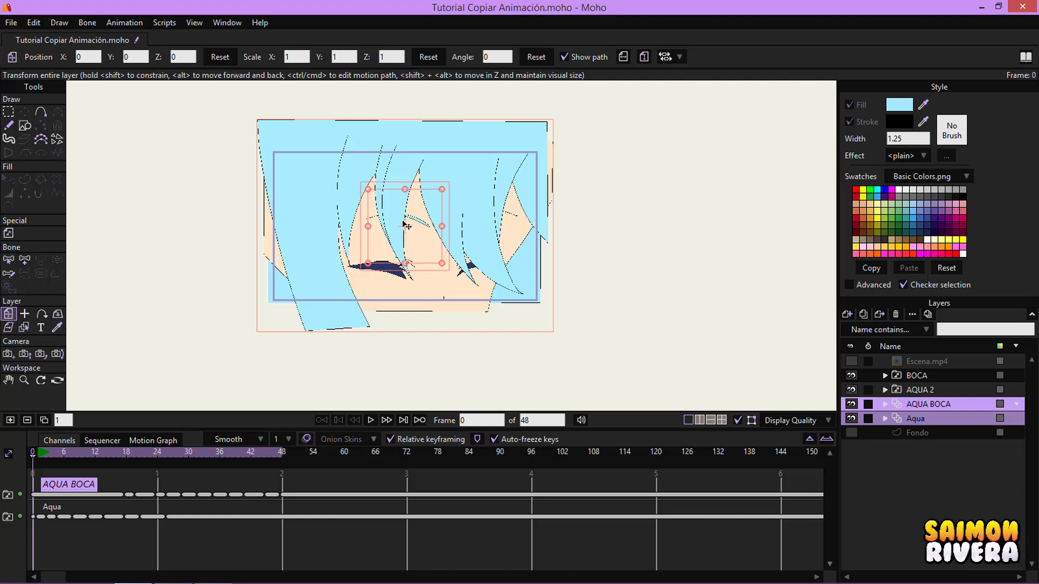
drag(406, 226, 549, 243)
drag(441, 297, 499, 319)
scroll(466, 306, up, 1)
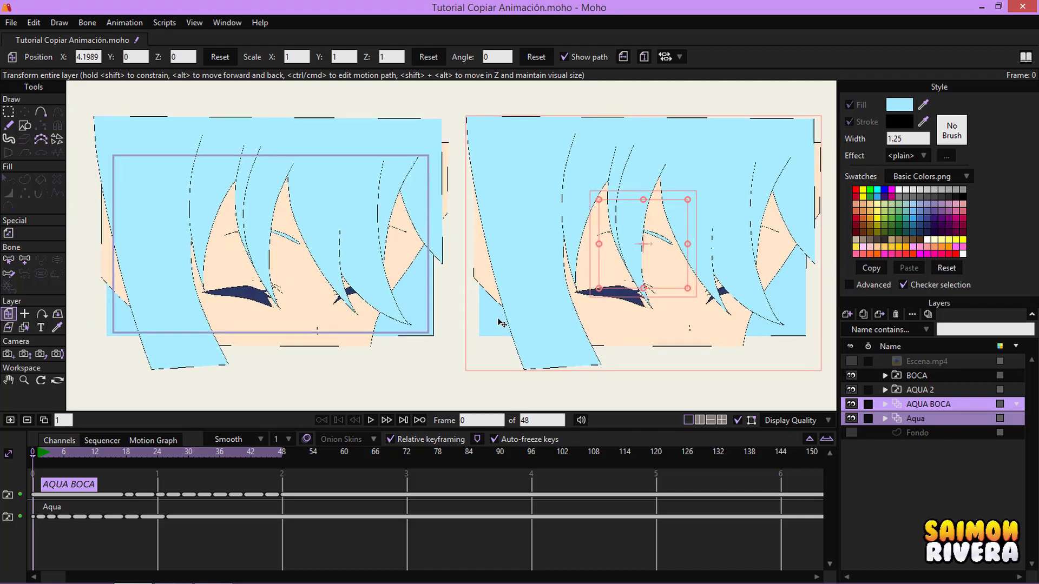
Play both versions of the character side by side for comparison, stop the playback and rewind to frame 0.
click(370, 420)
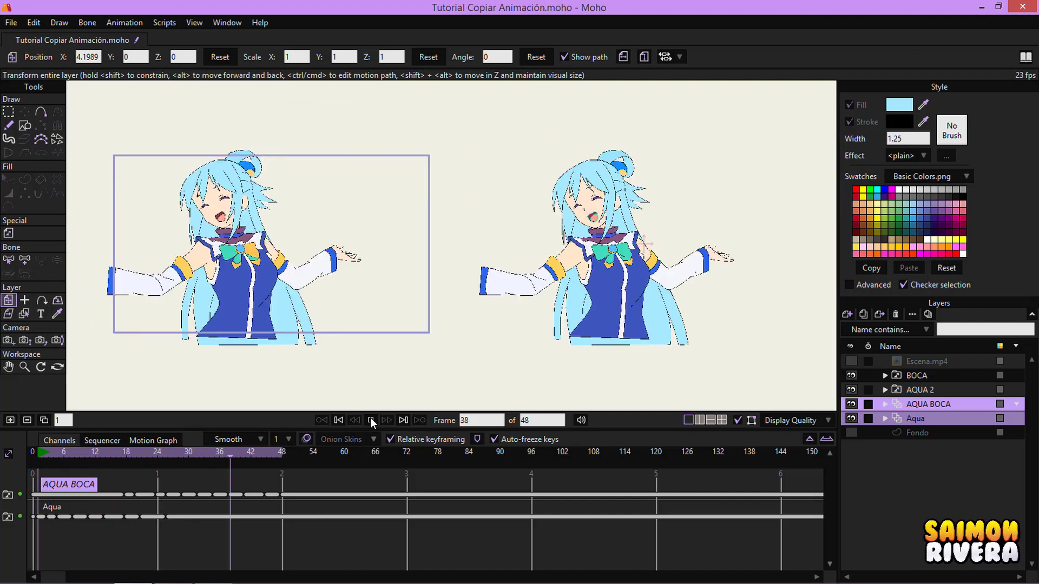
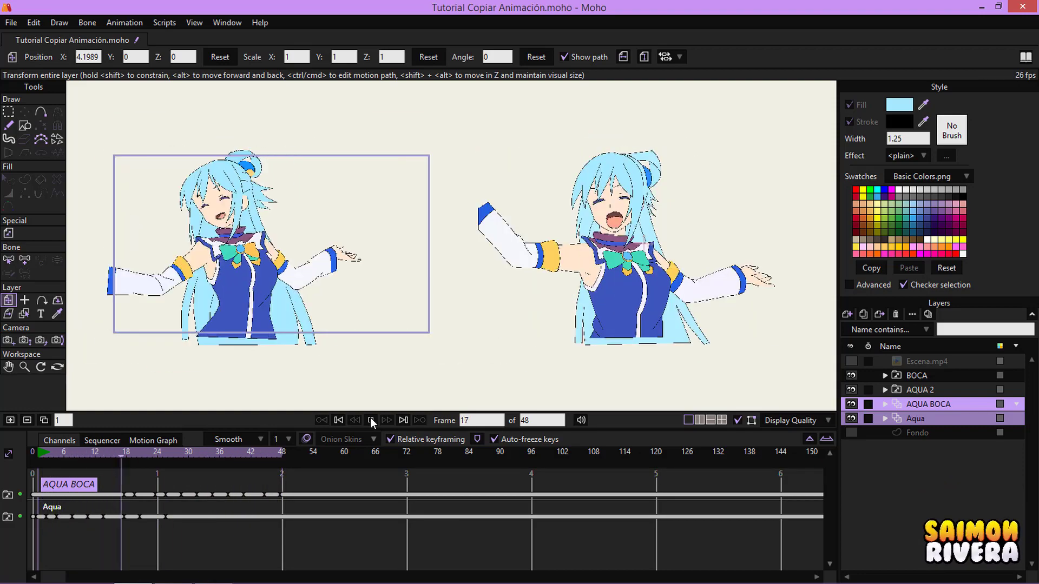
click(370, 418)
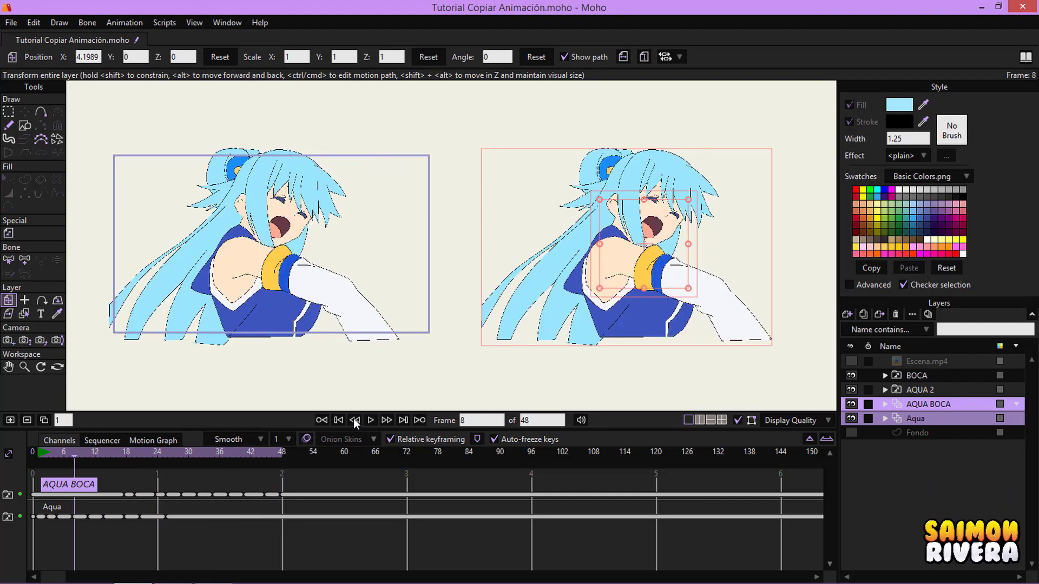
click(338, 420)
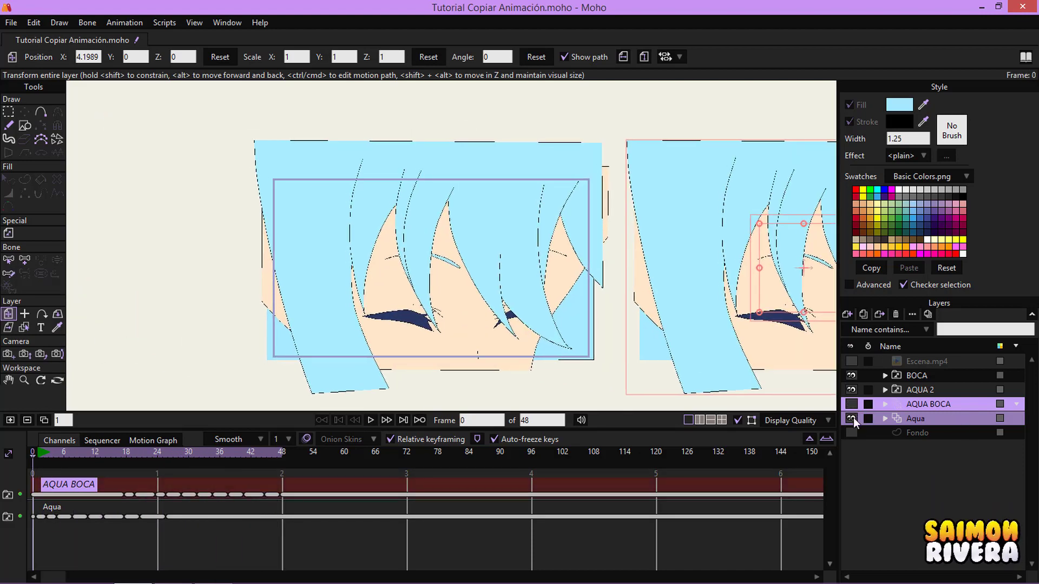
Hide the AQUA BOCA and Aqua layers, expand the BOCA group and select its Layer 2.
click(852, 418)
click(892, 376)
click(886, 377)
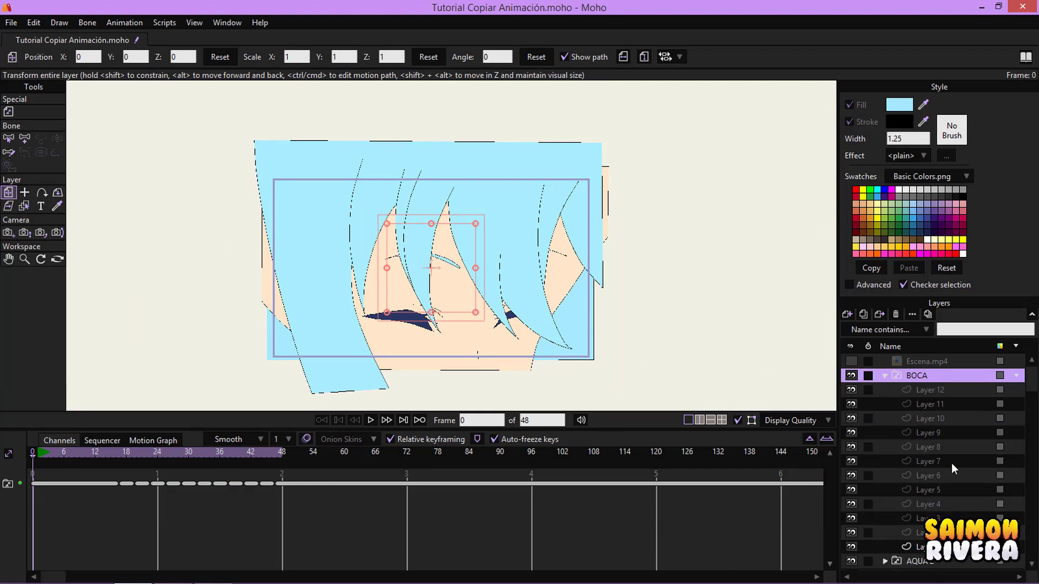
click(956, 533)
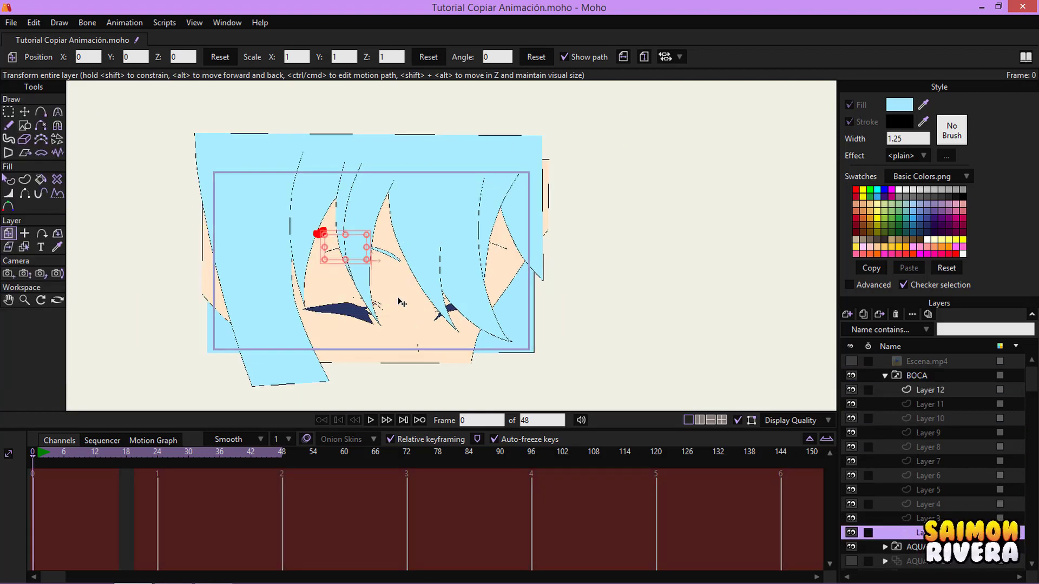
Expand and select the AQUA 2 group, and examine the character's pose at frame 17.
scroll(402, 303, up, 5)
scroll(910, 511, down, 2)
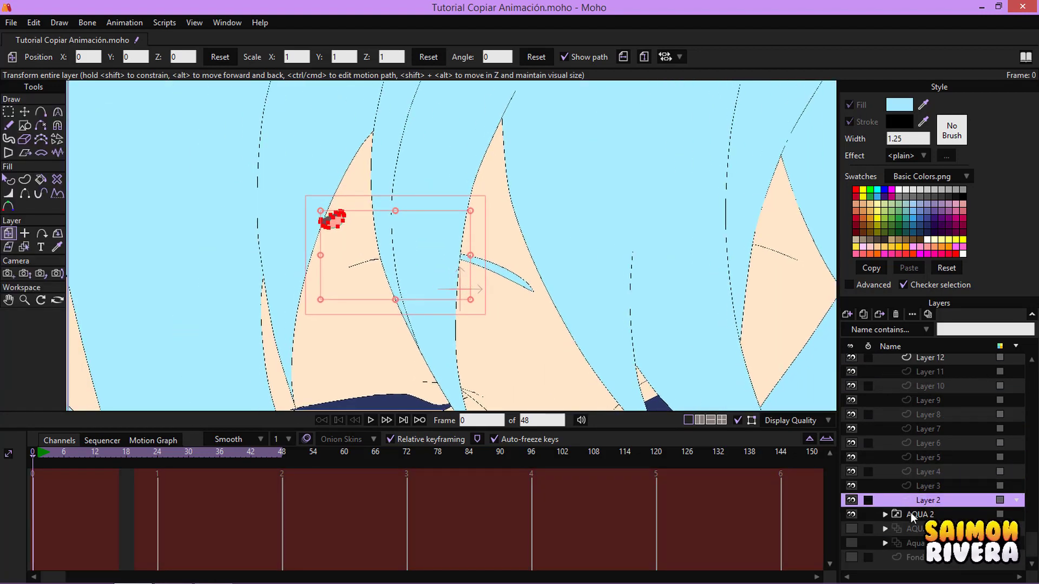
click(884, 514)
scroll(887, 509, down, 5)
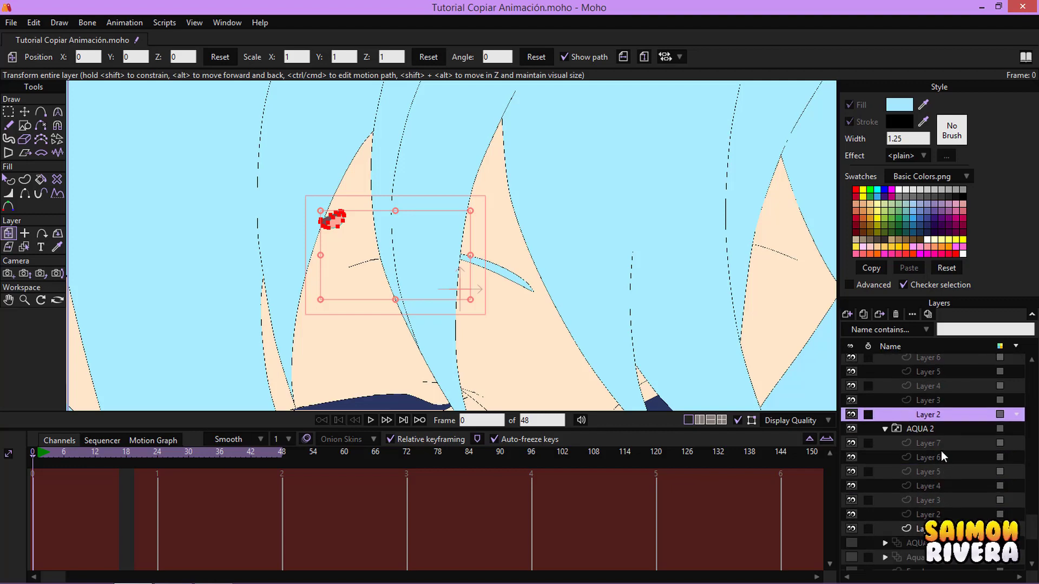
click(925, 430)
click(121, 458)
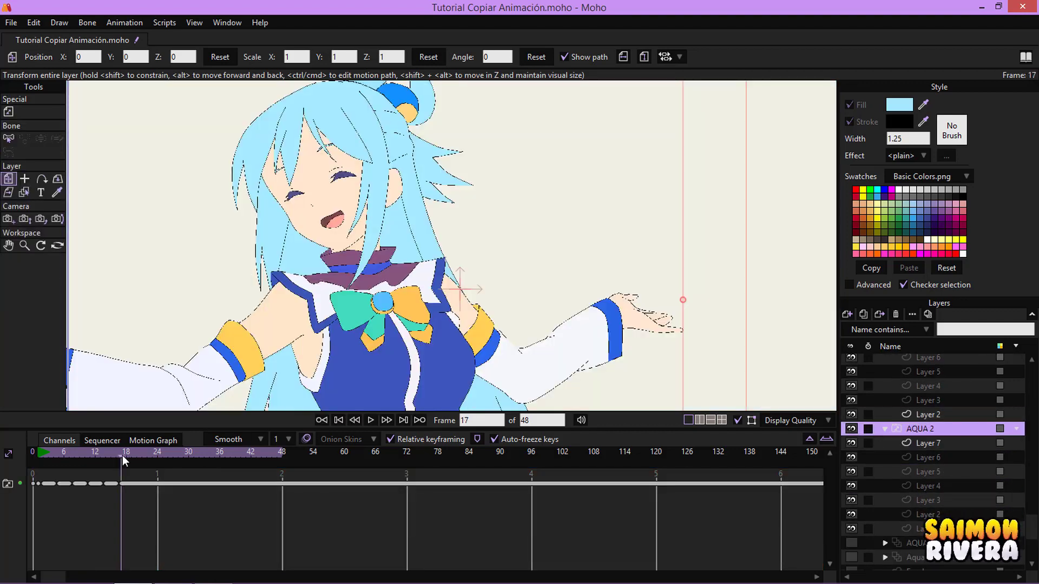
drag(426, 277, 433, 281)
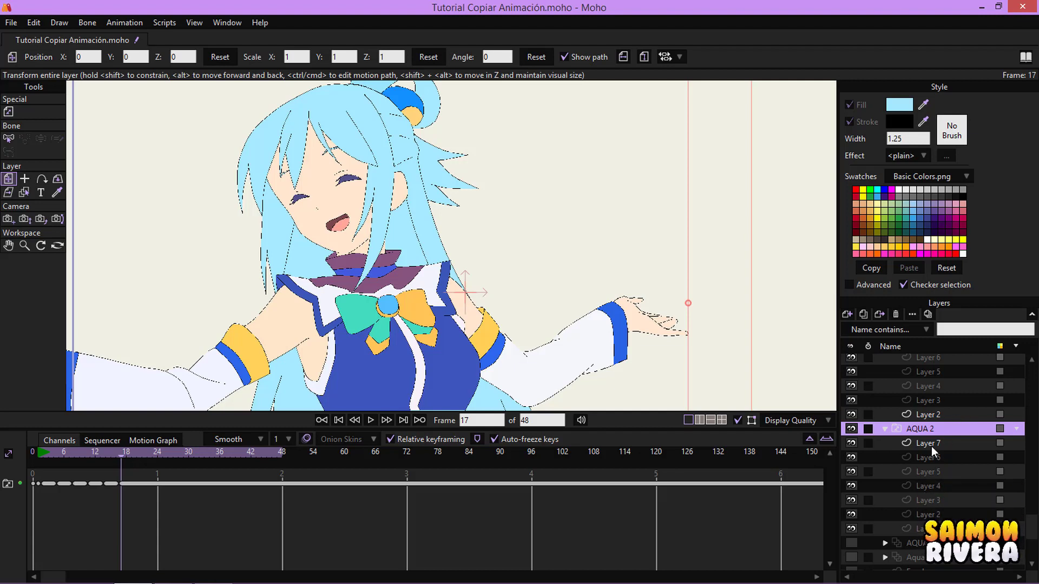
drag(527, 263, 548, 297)
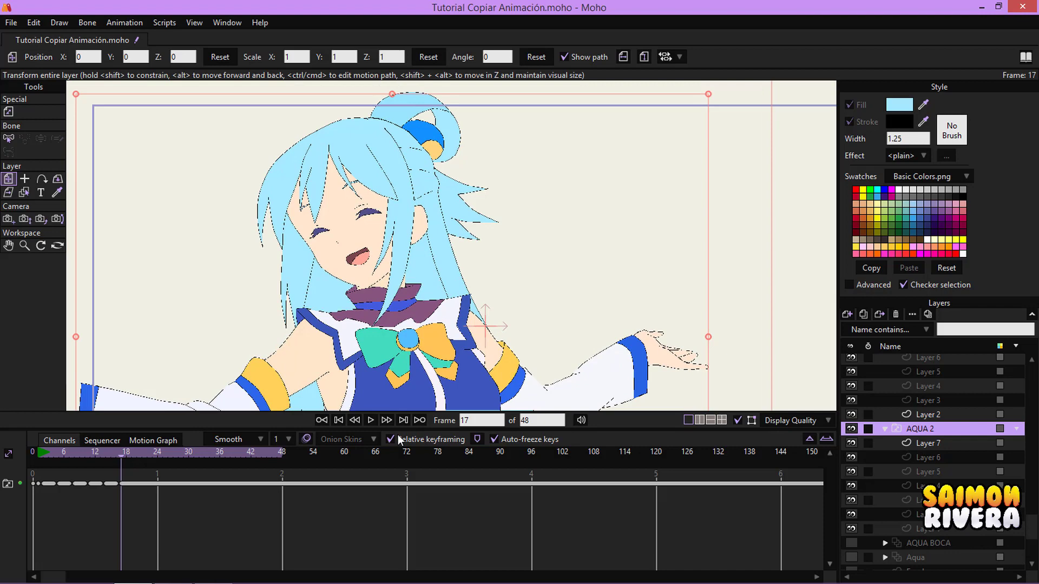
Compare the AQUA 2 poses at frames 17 and 14, and examine the open mouth at frame 14 up close.
click(108, 453)
click(121, 453)
click(106, 454)
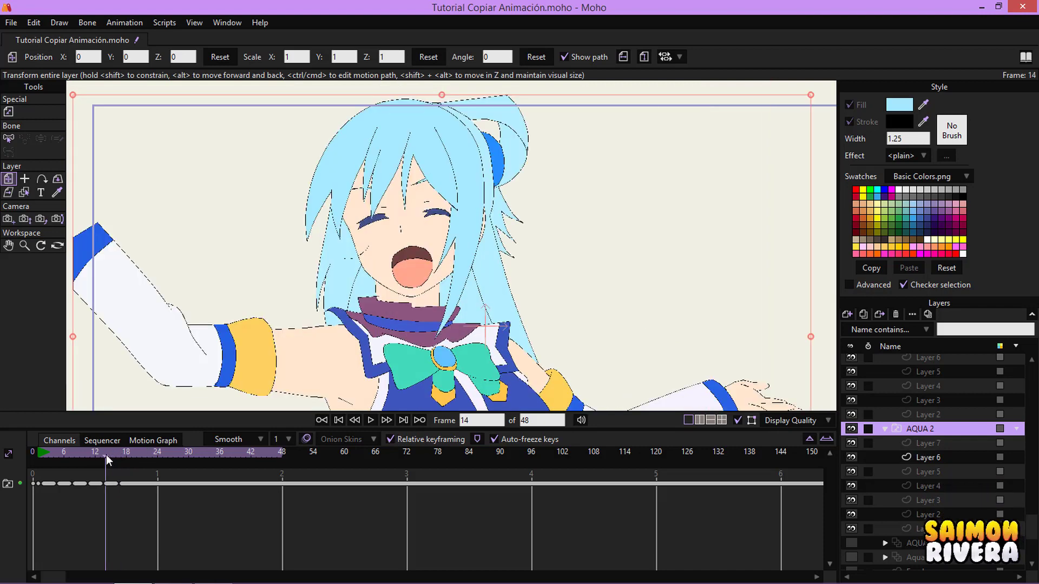
scroll(377, 228, up, 5)
scroll(377, 228, up, 4)
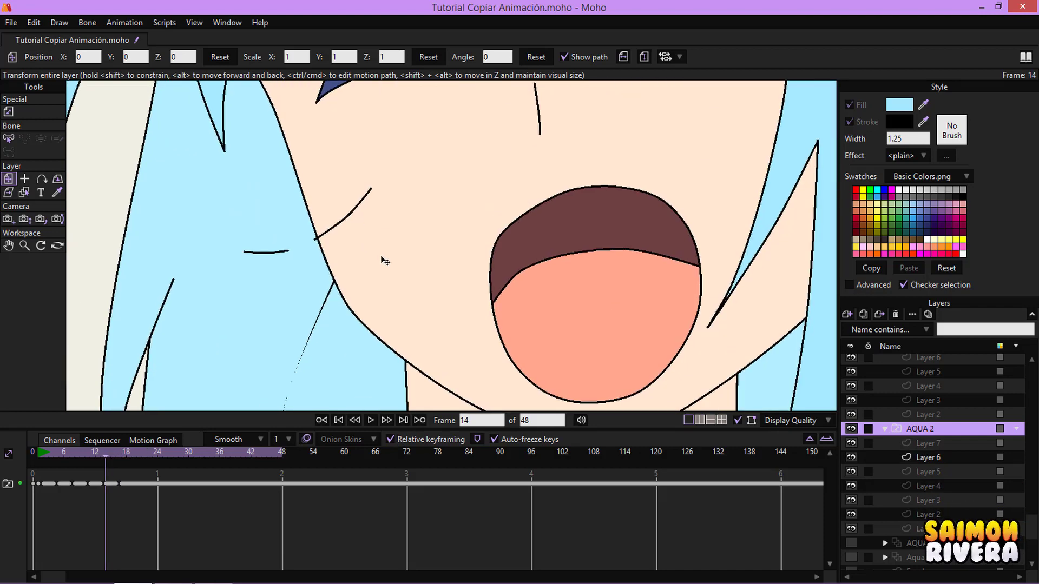
scroll(906, 393, up, 3)
scroll(920, 397, up, 1)
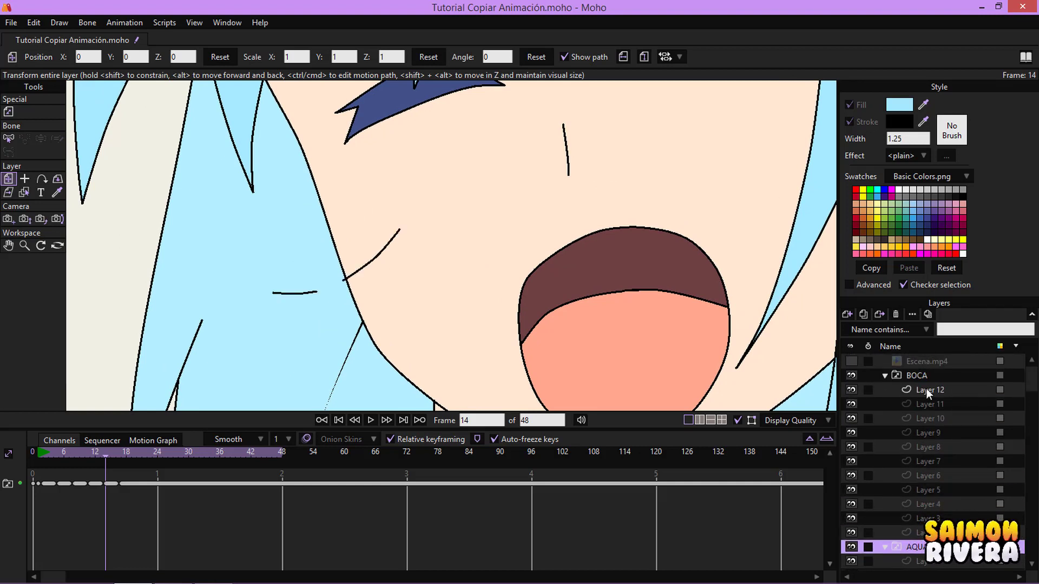
Look through the BOCA group's layers at frame 14 and collapse the group.
click(885, 375)
click(885, 375)
key(ctrl+z)
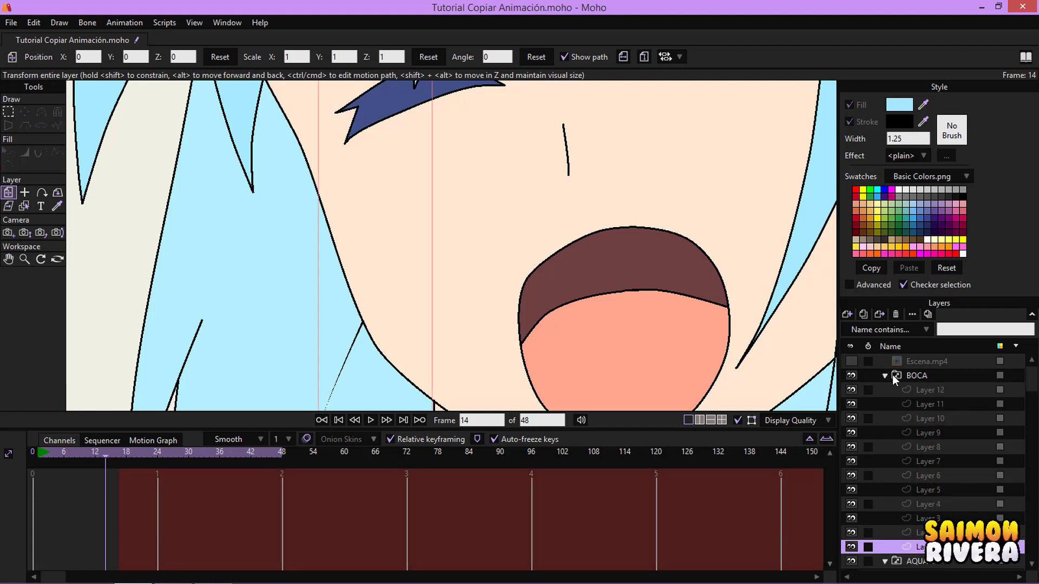
drag(637, 316, 617, 246)
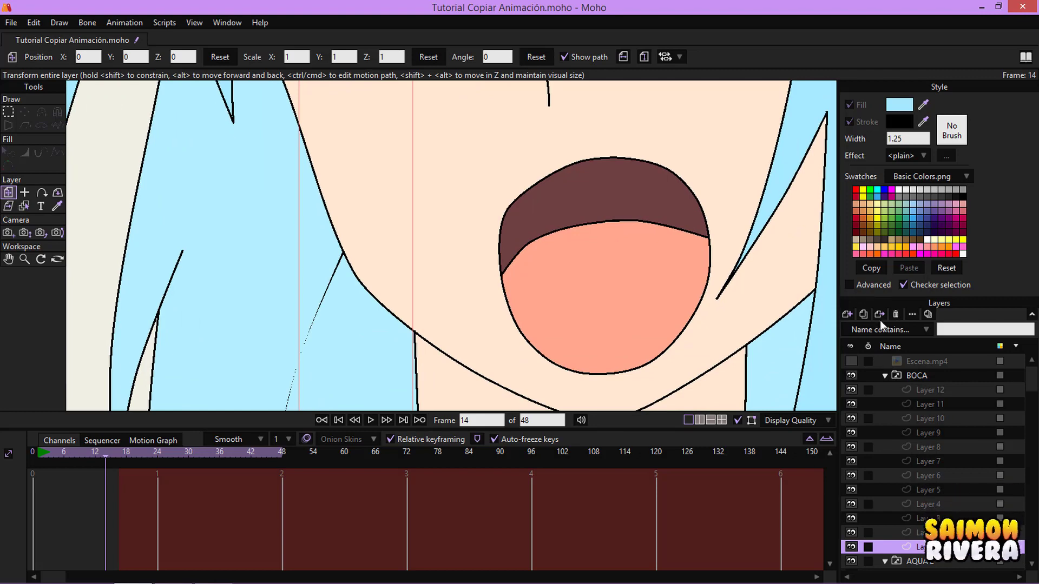
click(885, 376)
scroll(577, 301, down, 3)
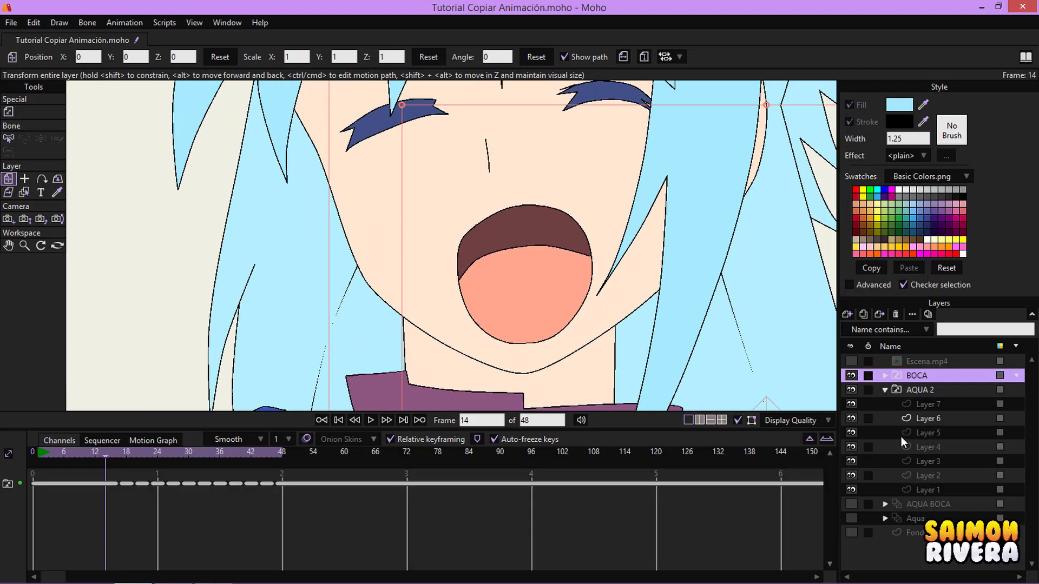
click(885, 375)
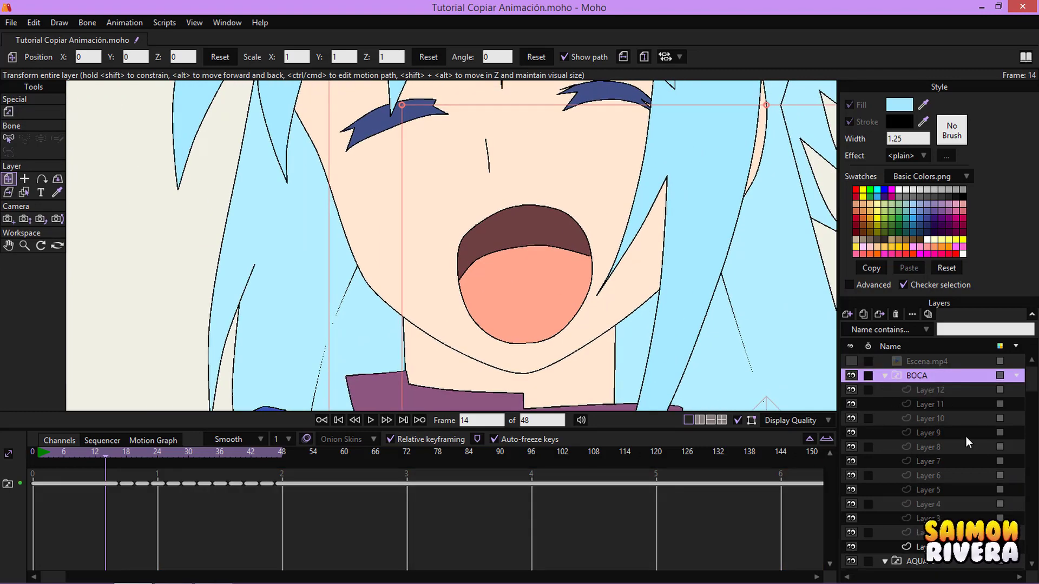
click(884, 377)
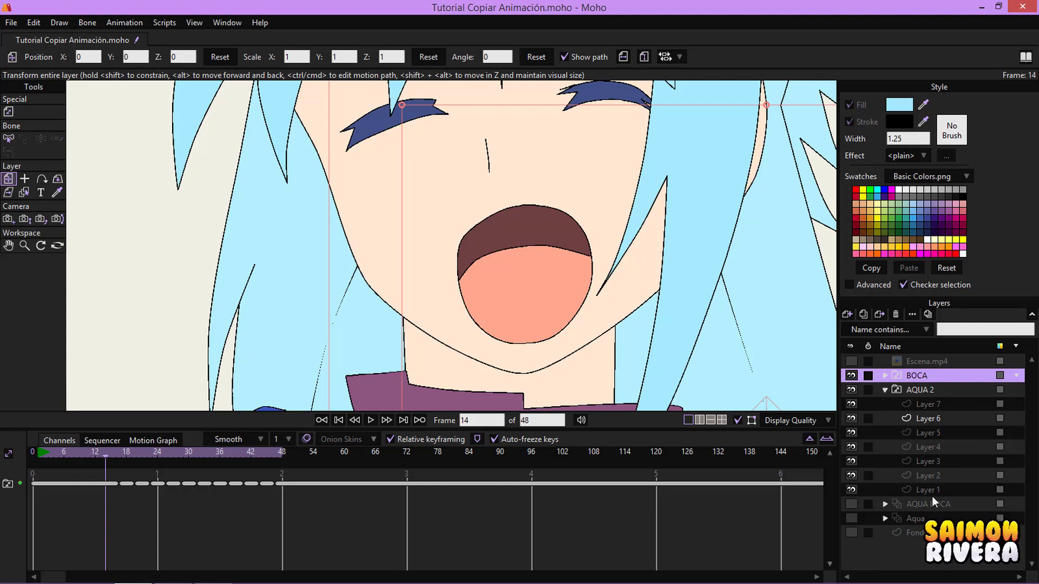
Go to frame 40, expand the BOCA group and examine its mouth drawings from Layer 2 up to Layer 9.
drag(170, 455, 241, 454)
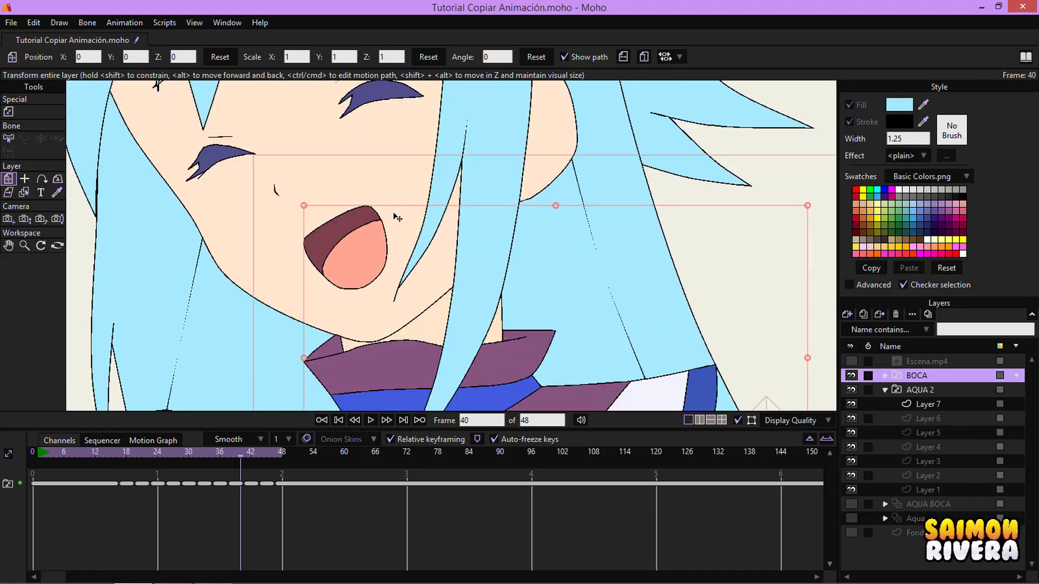
scroll(405, 252, down, 4)
click(885, 376)
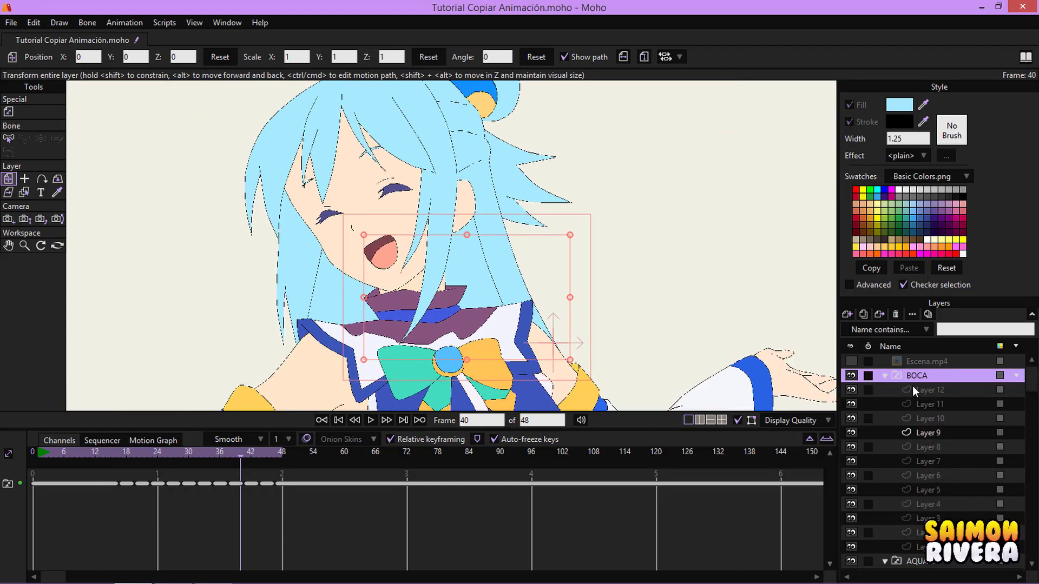
scroll(944, 476, down, 2)
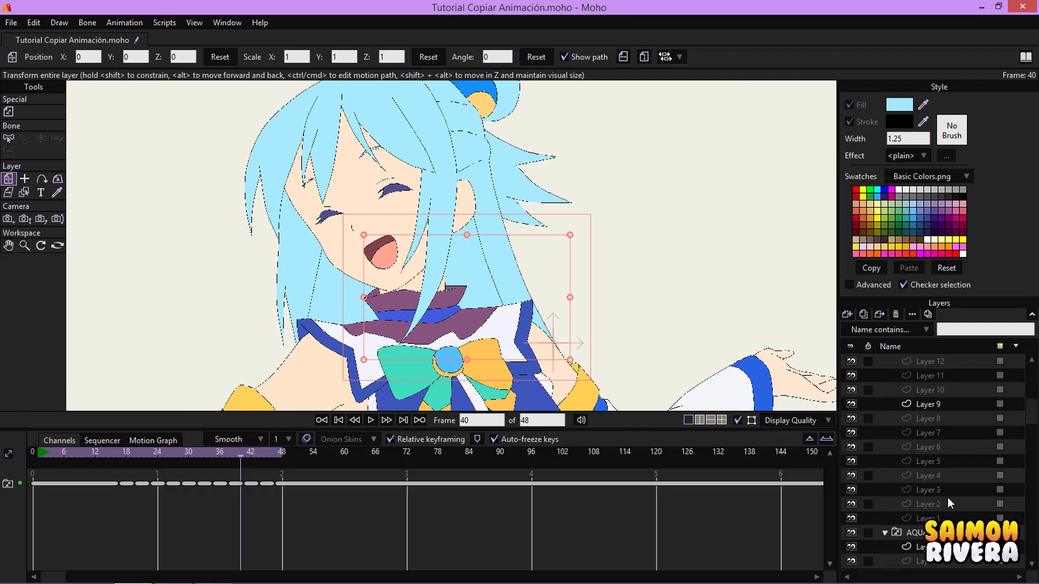
click(927, 504)
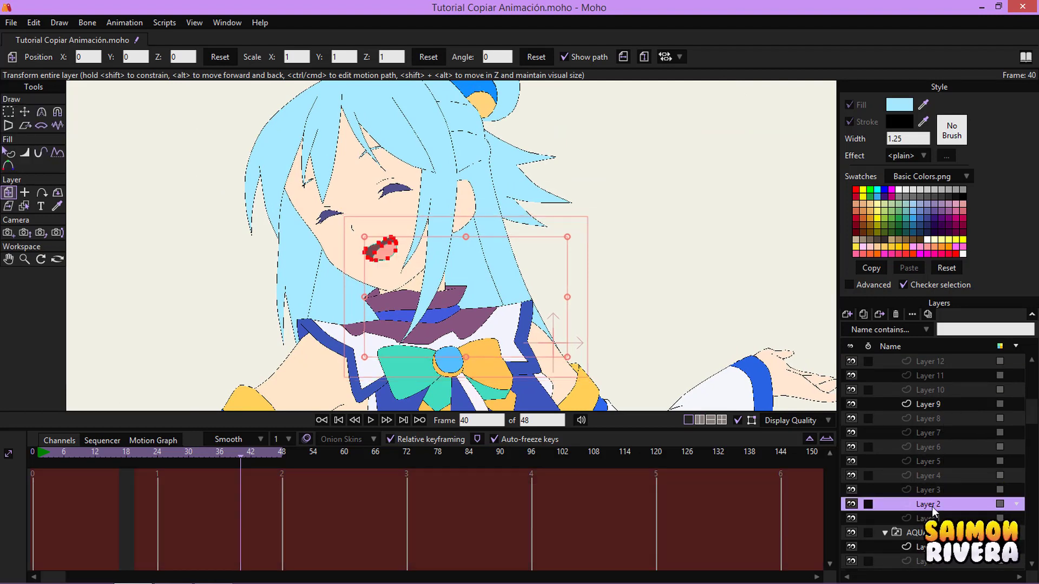
click(936, 490)
click(937, 476)
click(938, 461)
click(941, 444)
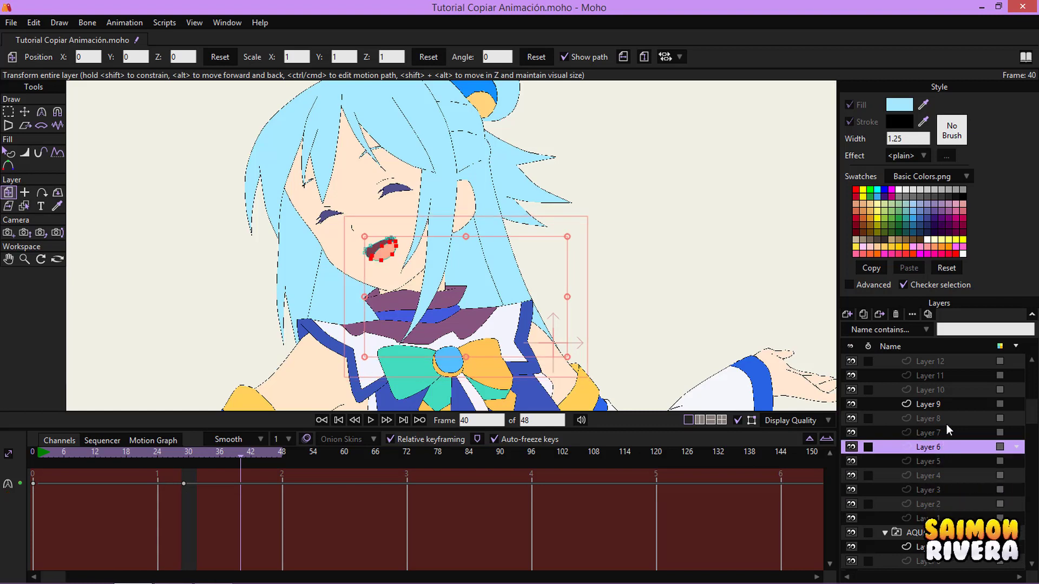
click(946, 429)
click(943, 417)
click(937, 404)
scroll(942, 447, down, 3)
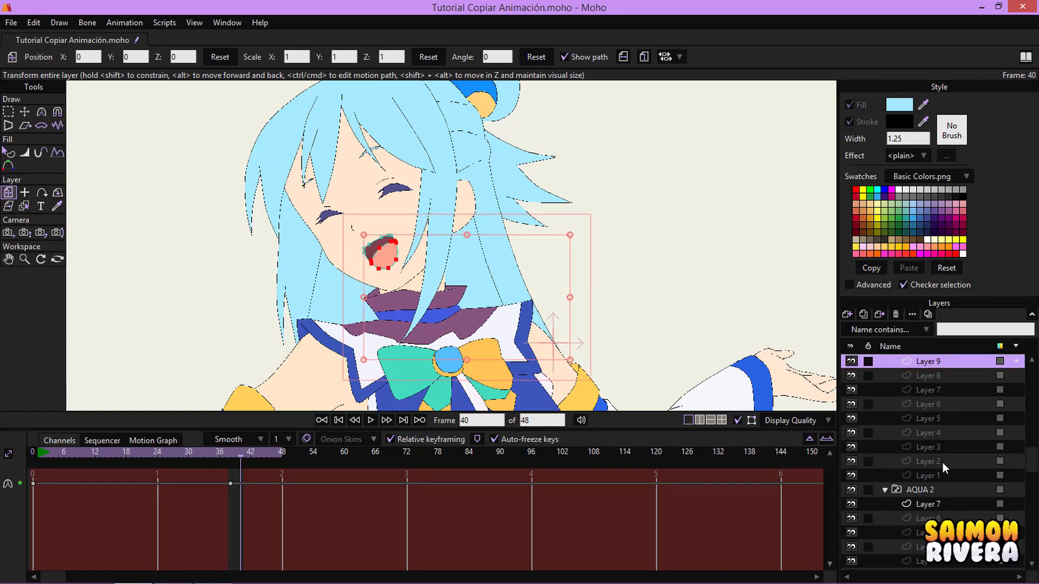
Duplicate Layer 2 in the BOCA group and move the copy into the AQUA 2 group, above its Layer 7.
click(942, 463)
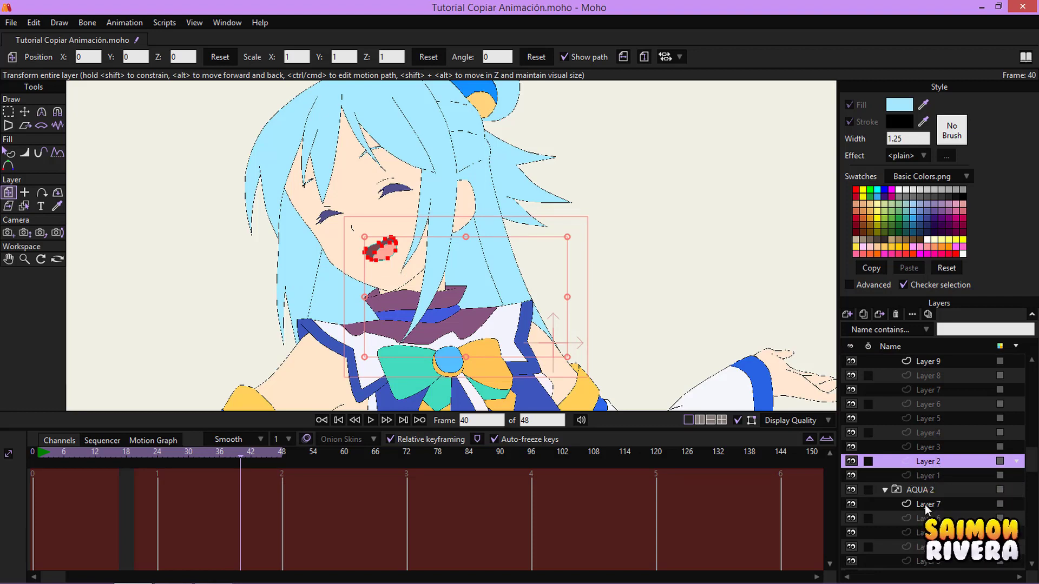
click(863, 313)
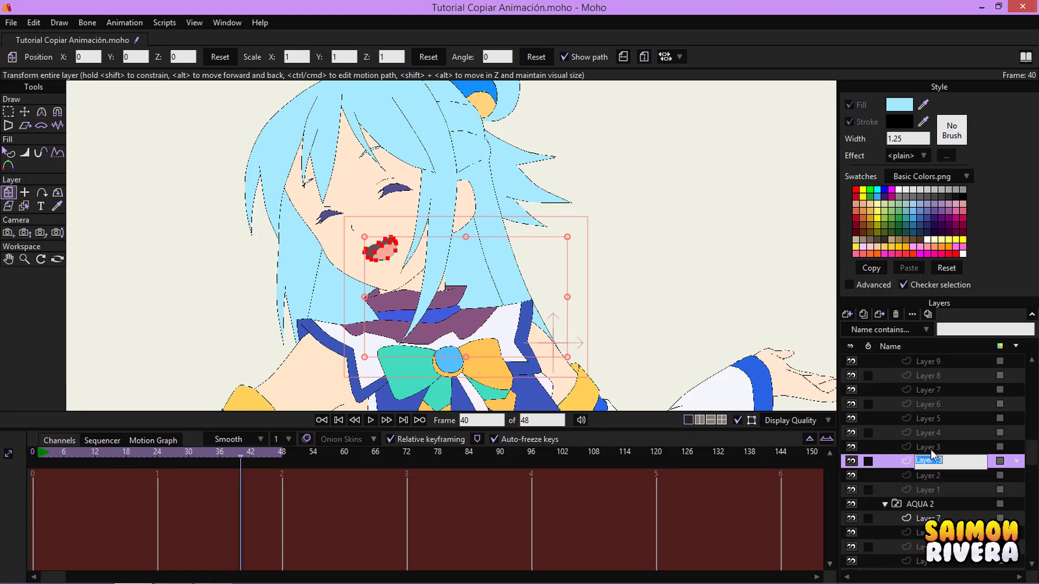
drag(910, 464, 914, 503)
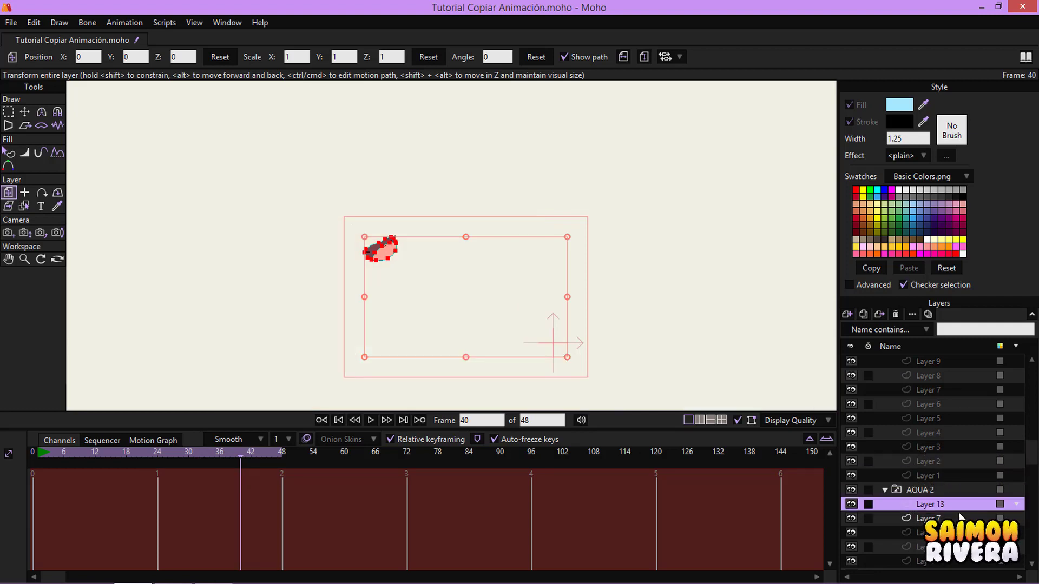
At frame 0, add a group layer above Layer 13 inside AQUA 2 and name it Aqua Pose 7.
click(847, 314)
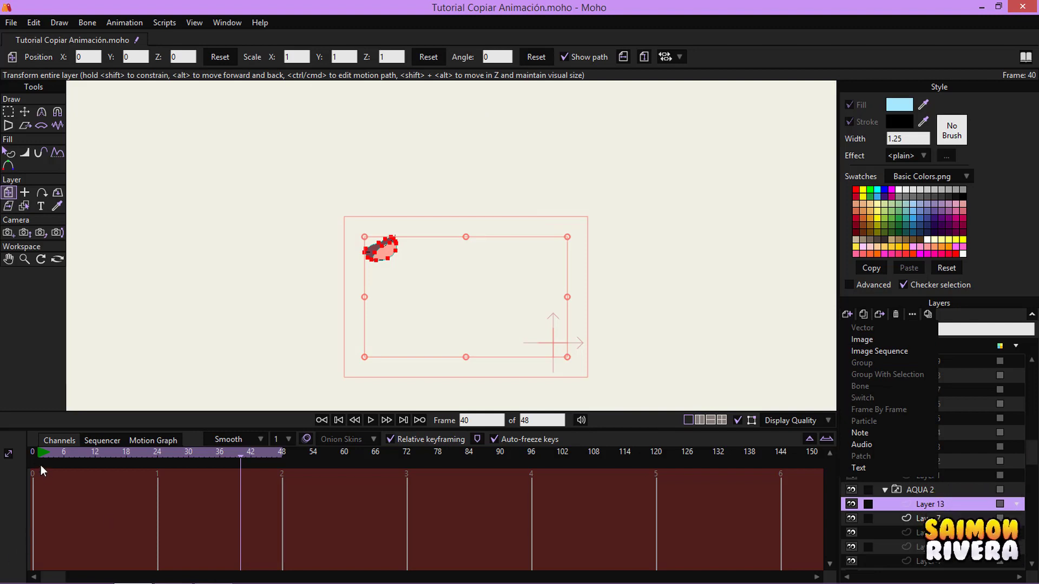
click(39, 455)
click(33, 453)
click(848, 315)
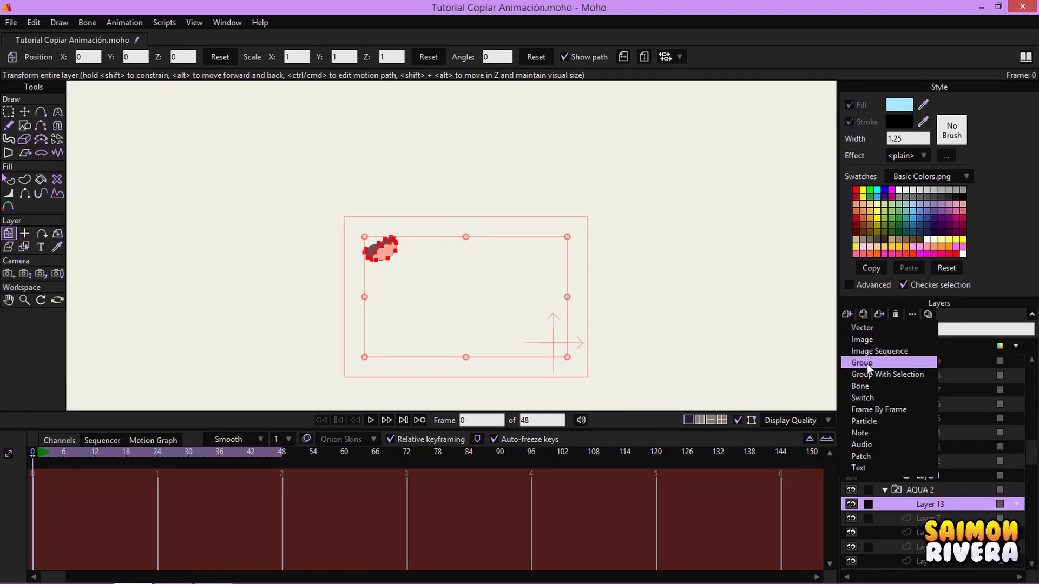
click(1026, 507)
click(1017, 504)
text(A)
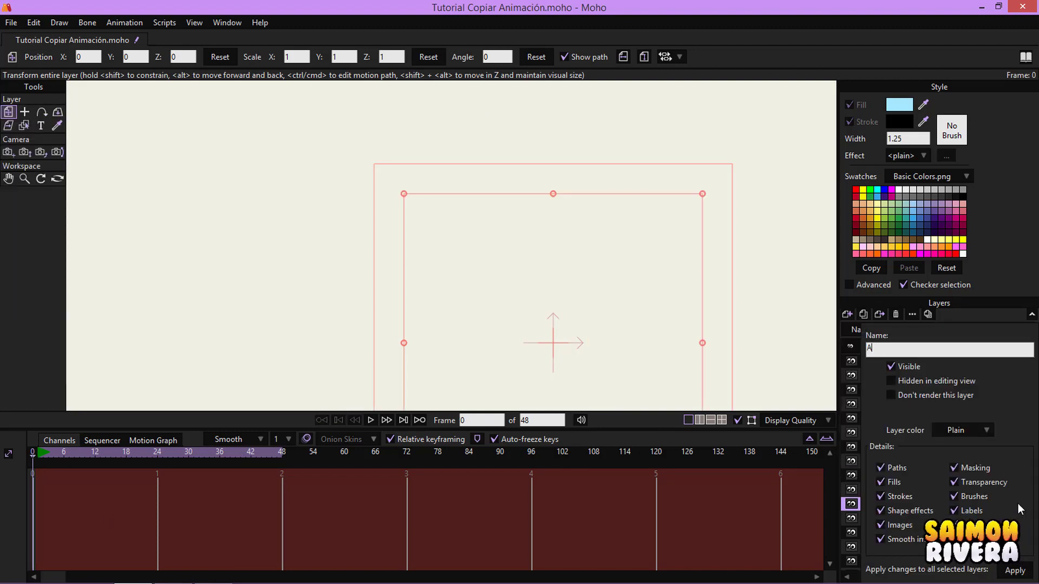
text(qua Pose 7)
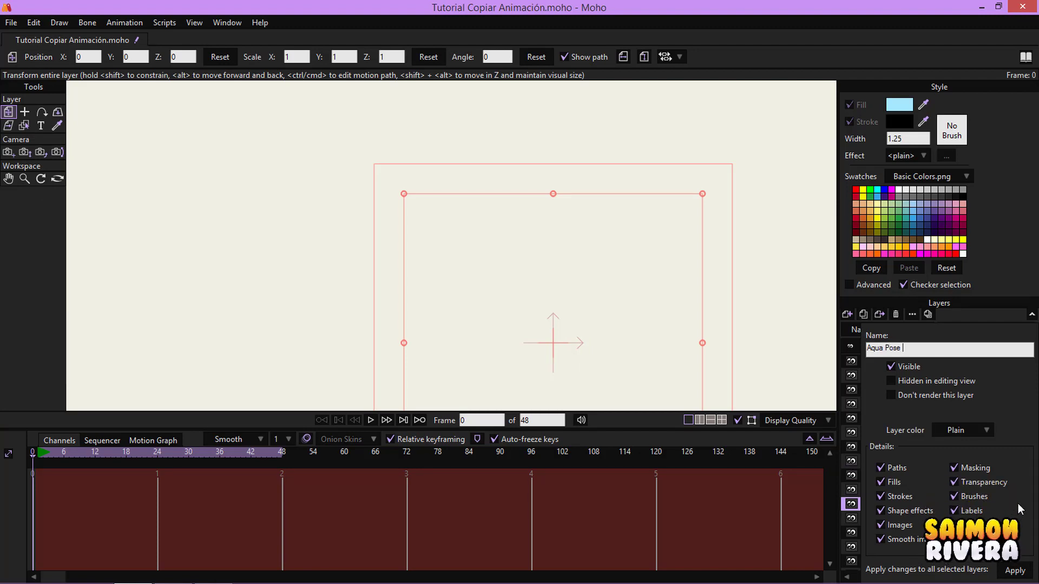
key(Return)
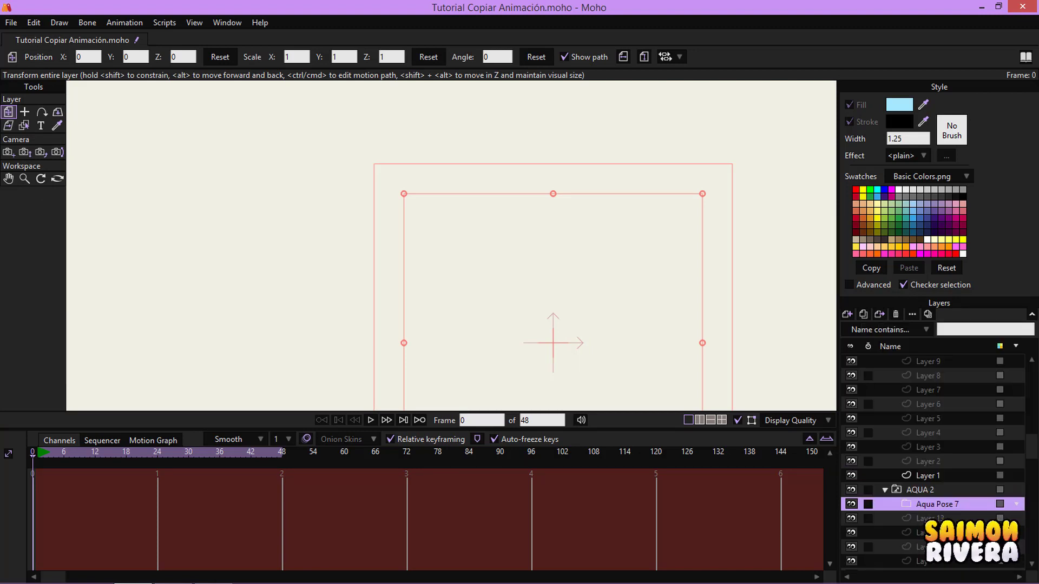
Move Layer 13 and Layer 7 into the Aqua Pose 7 group and expand the group.
click(968, 519)
ctrl+click(968, 533)
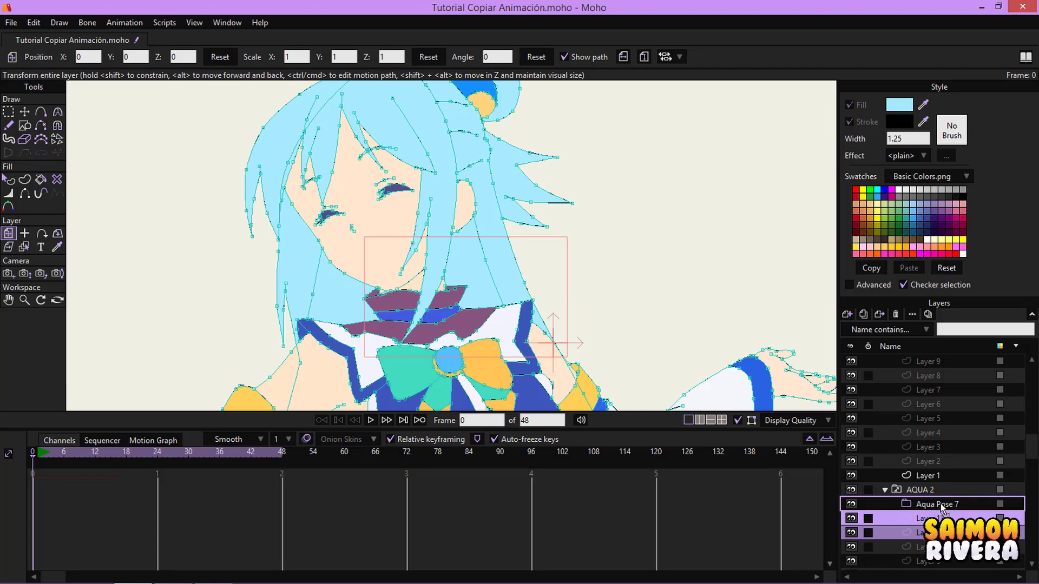
click(896, 503)
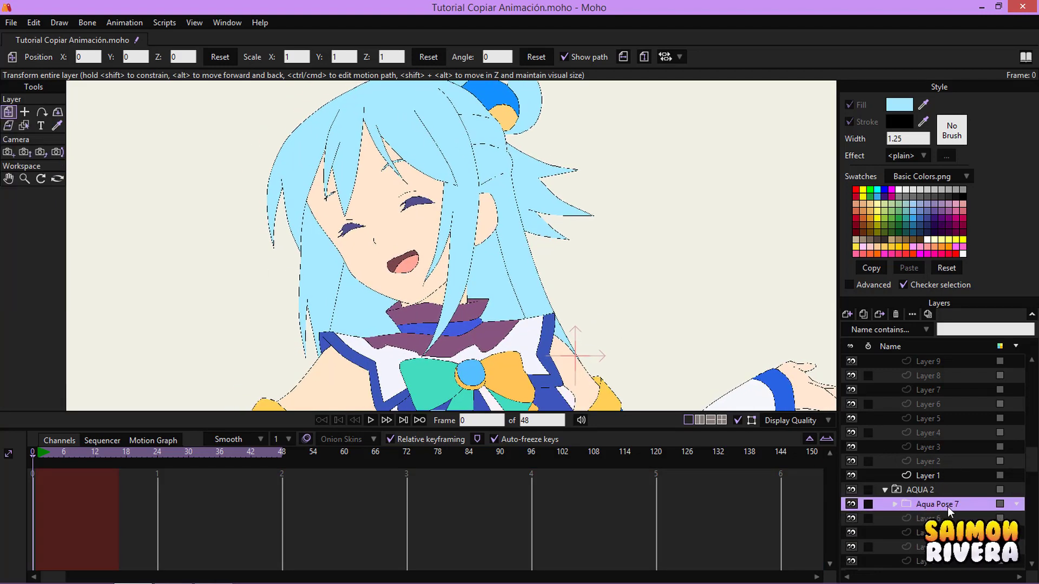
scroll(460, 259, down, 7)
scroll(447, 263, up, 7)
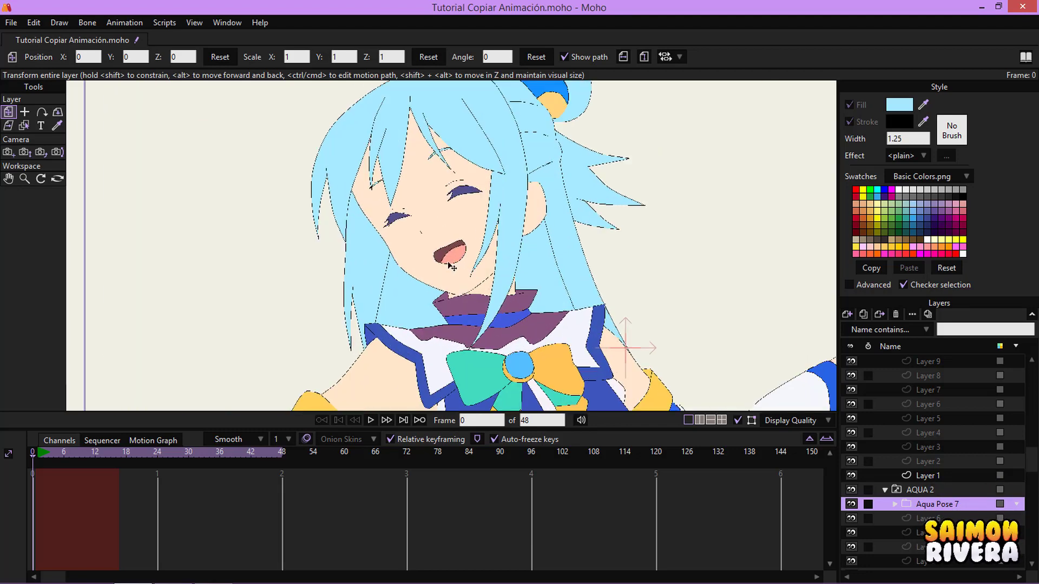
click(894, 503)
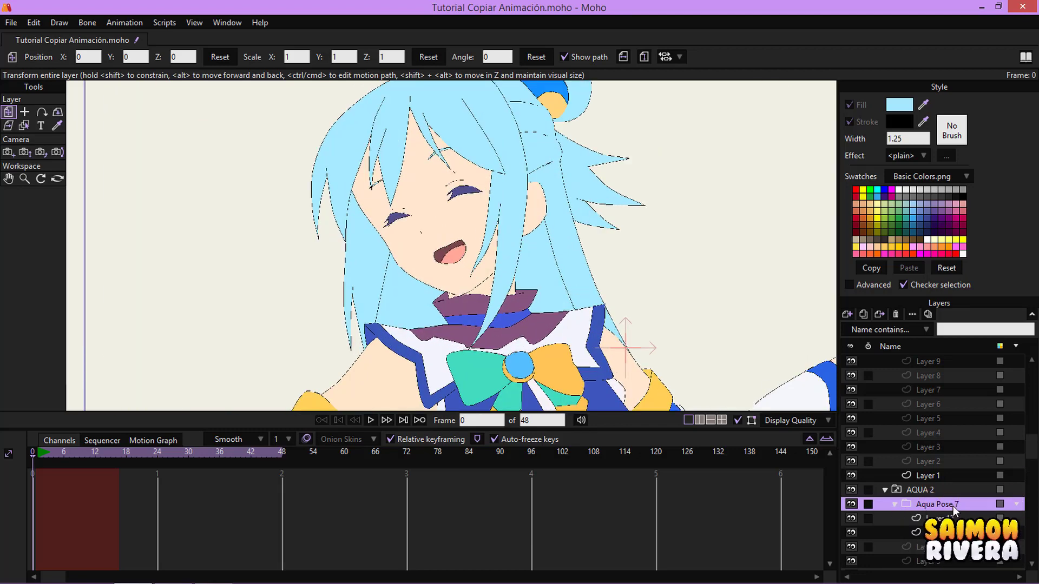
Move the open mouth's points from Layer 13 into Layer 7 of Aqua Pose 7 and inspect the merged mouth up close.
click(944, 518)
click(8, 112)
click(449, 253)
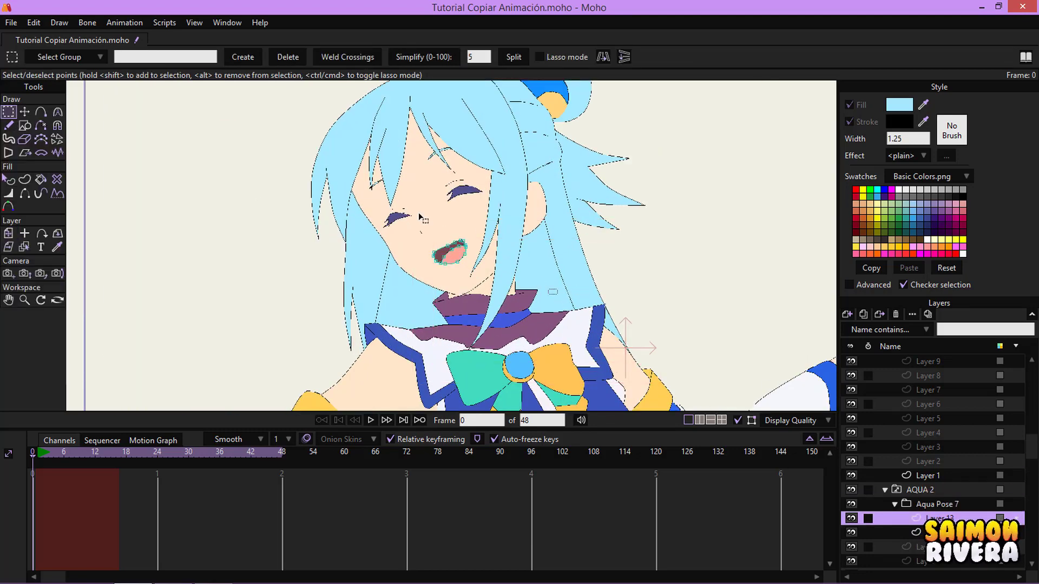
click(941, 533)
key(t)
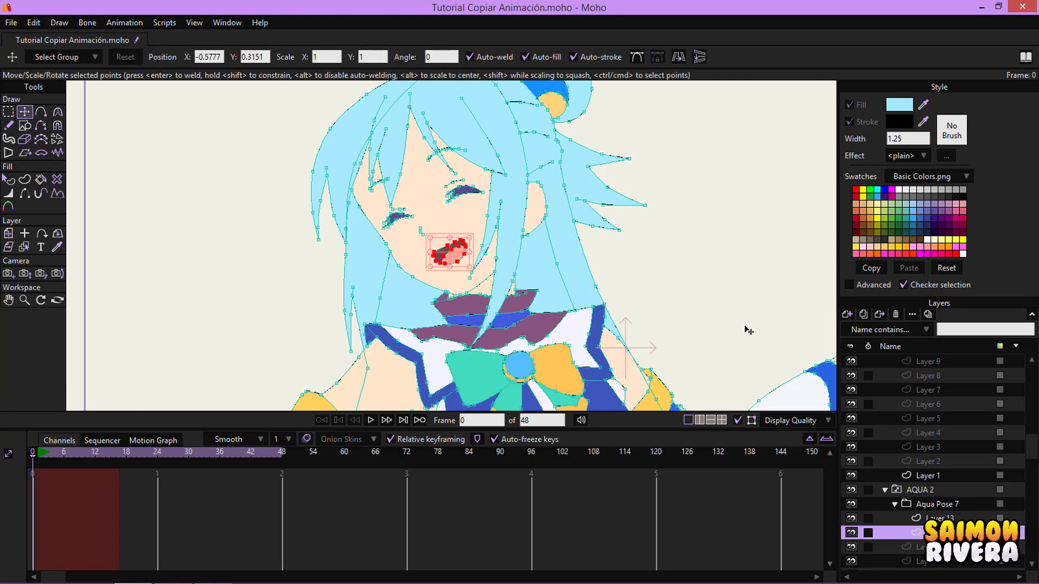
scroll(487, 244, up, 5)
scroll(400, 253, down, 10)
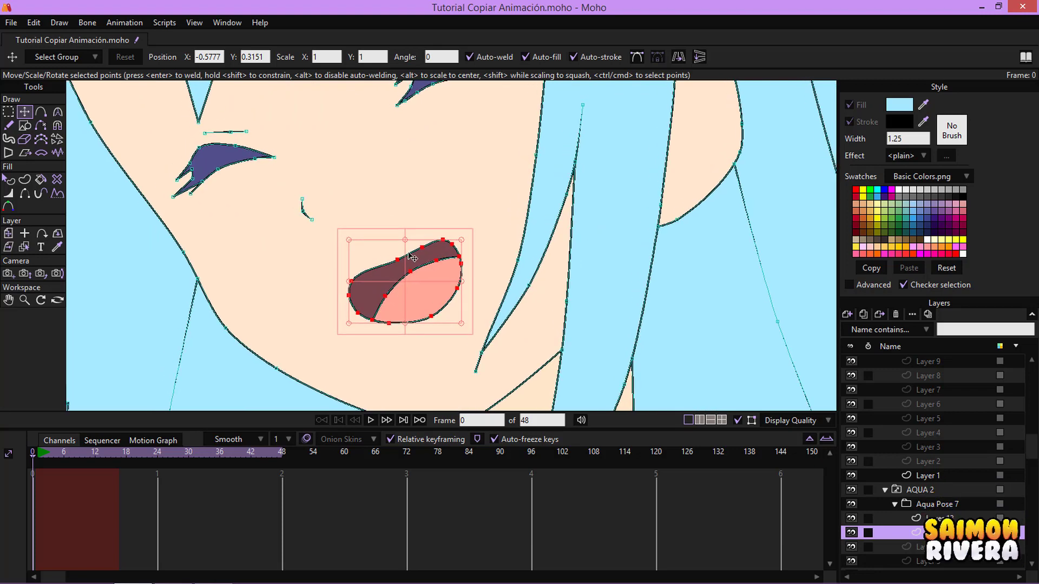
scroll(412, 254, up, 6)
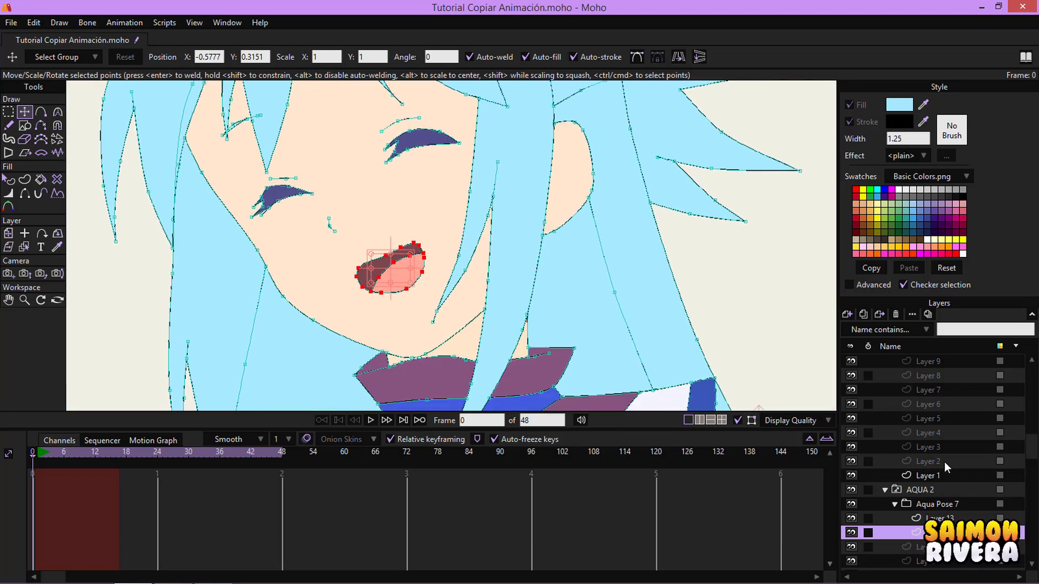
Collapse and hide the BOCA group, and convert the Aqua Pose 7 group to a bone layer.
scroll(942, 461, up, 2)
click(885, 376)
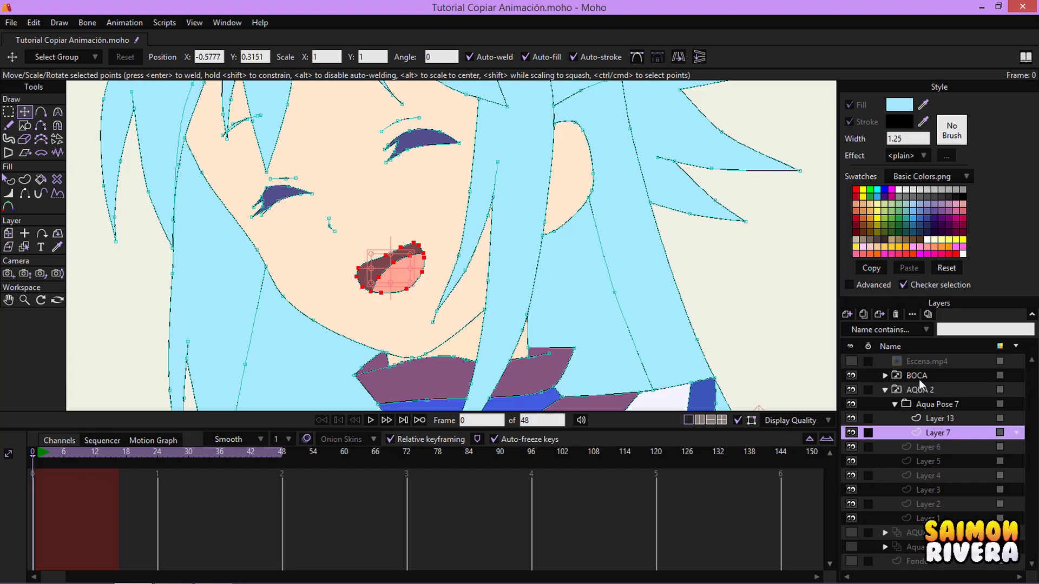
click(851, 375)
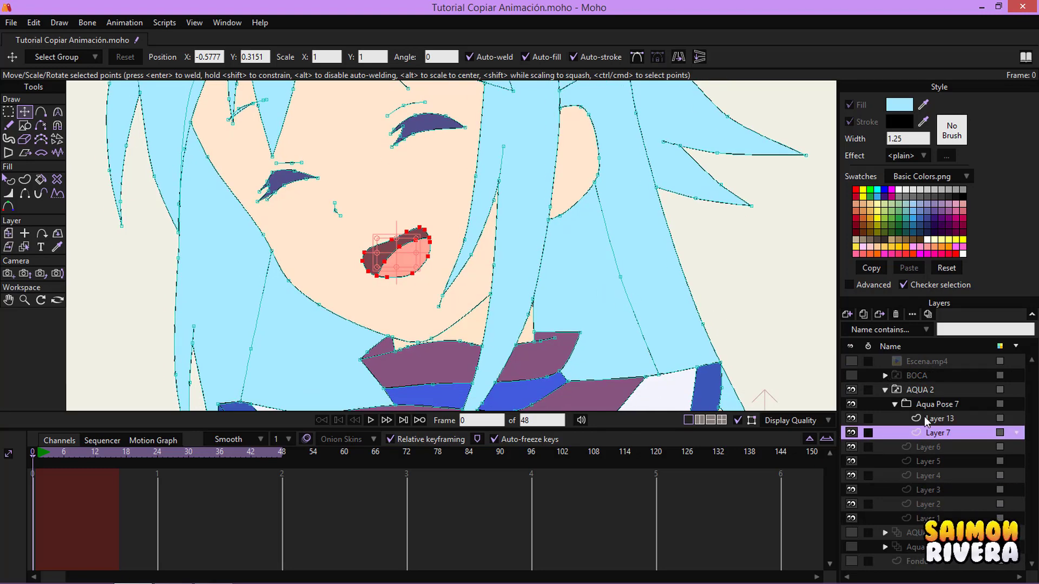
key(g)
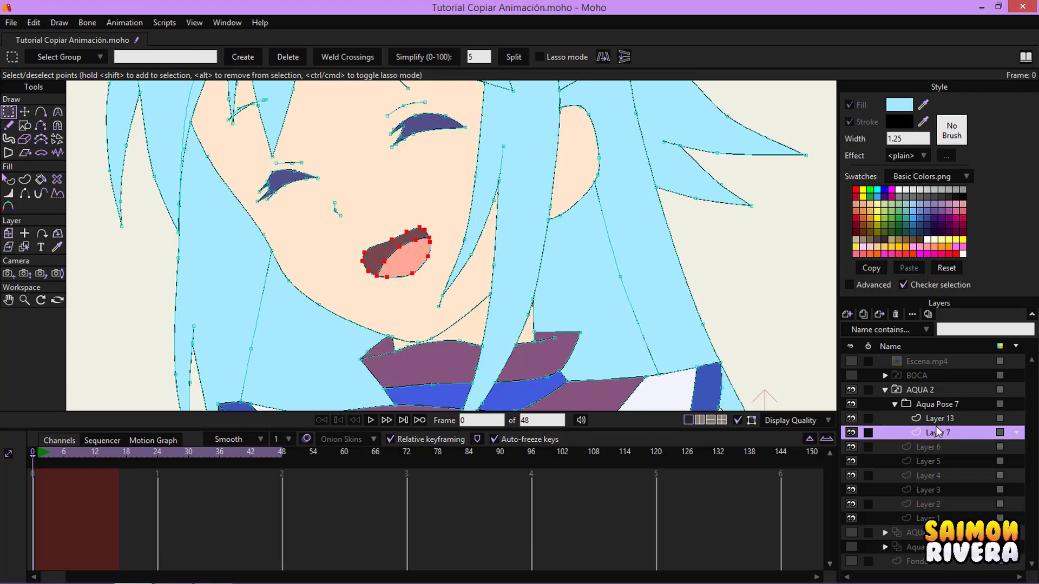
right_click(936, 404)
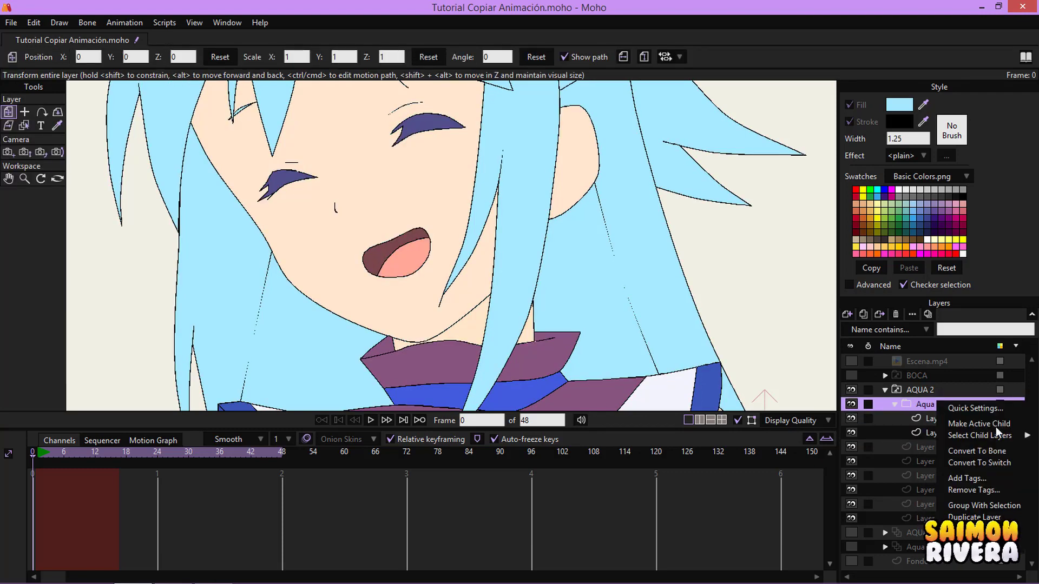
click(976, 450)
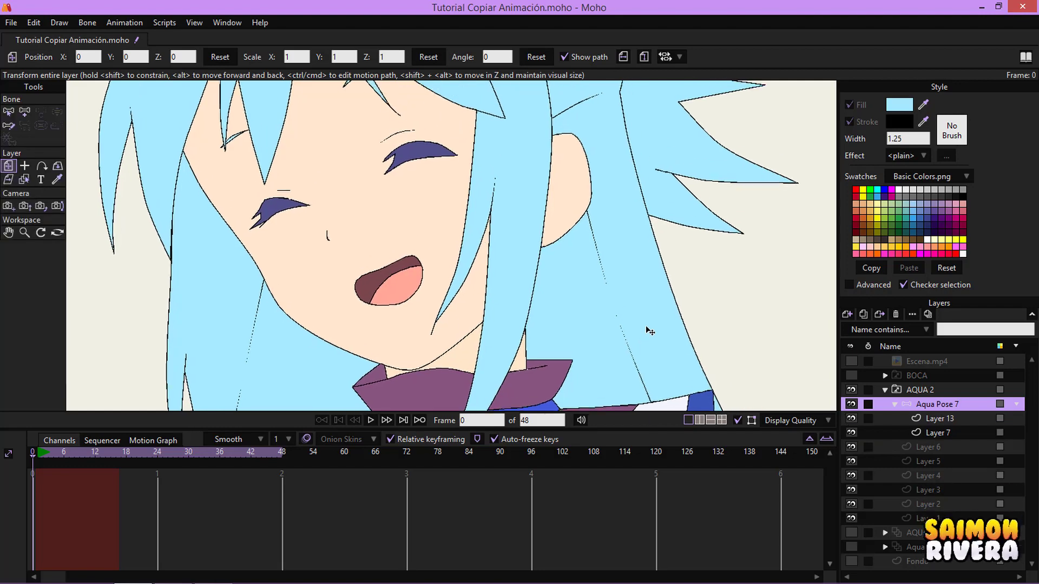
Rename the emptied Layer 13 to Boca Base and transfer the mouth shapes from Layer 7 into it.
click(974, 421)
click(8, 112)
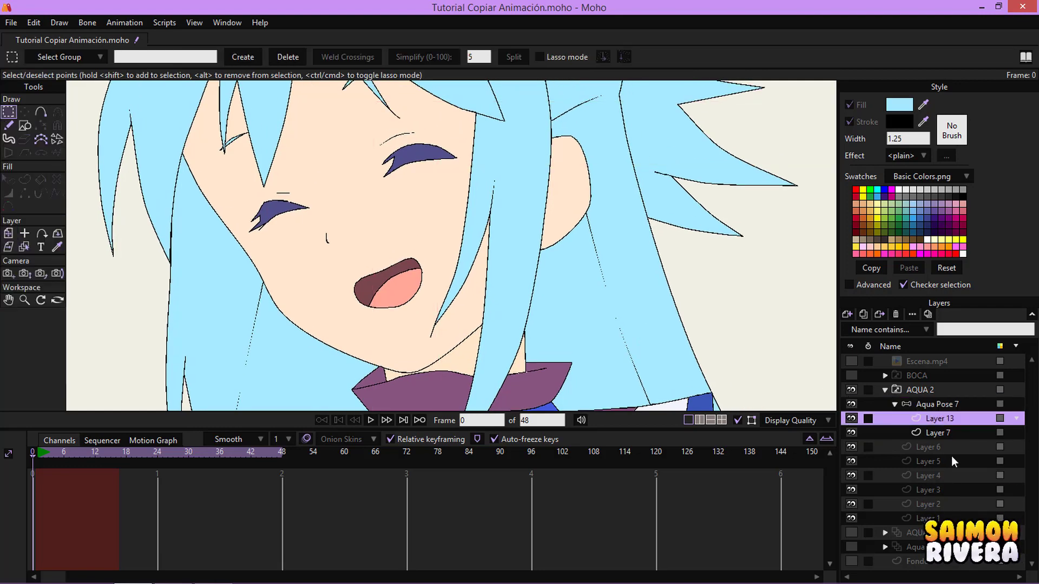
click(936, 433)
drag(430, 318, 342, 257)
key(ctrl+x)
click(939, 419)
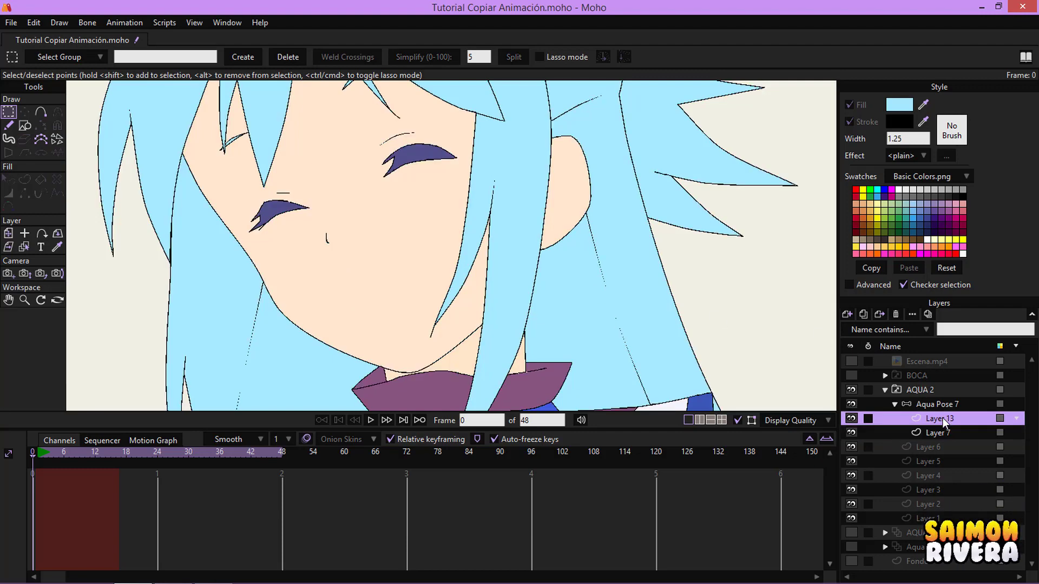
double_click(948, 420)
text(Boca Base)
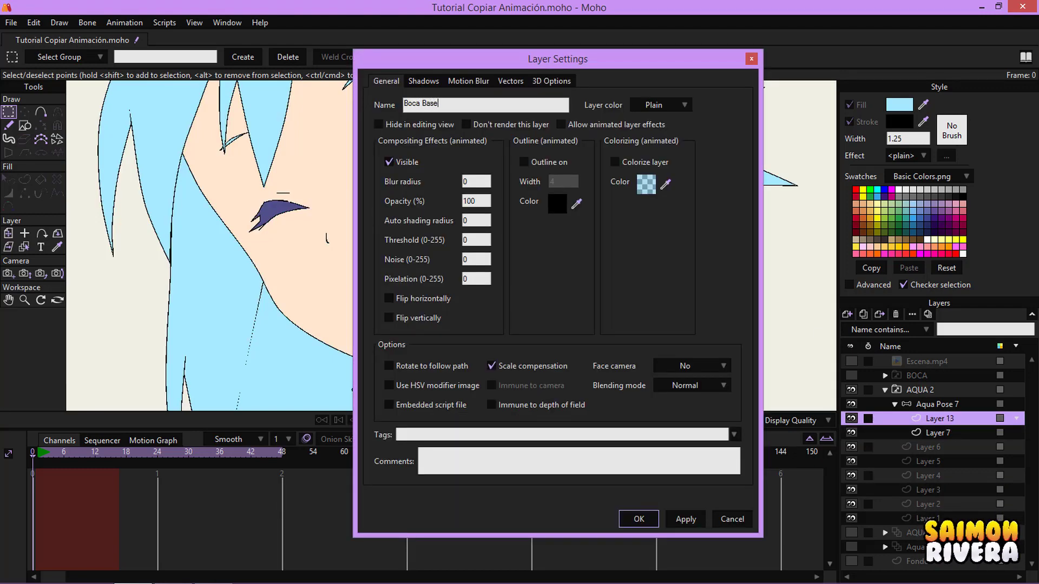
key(Return)
key(ctrl+v)
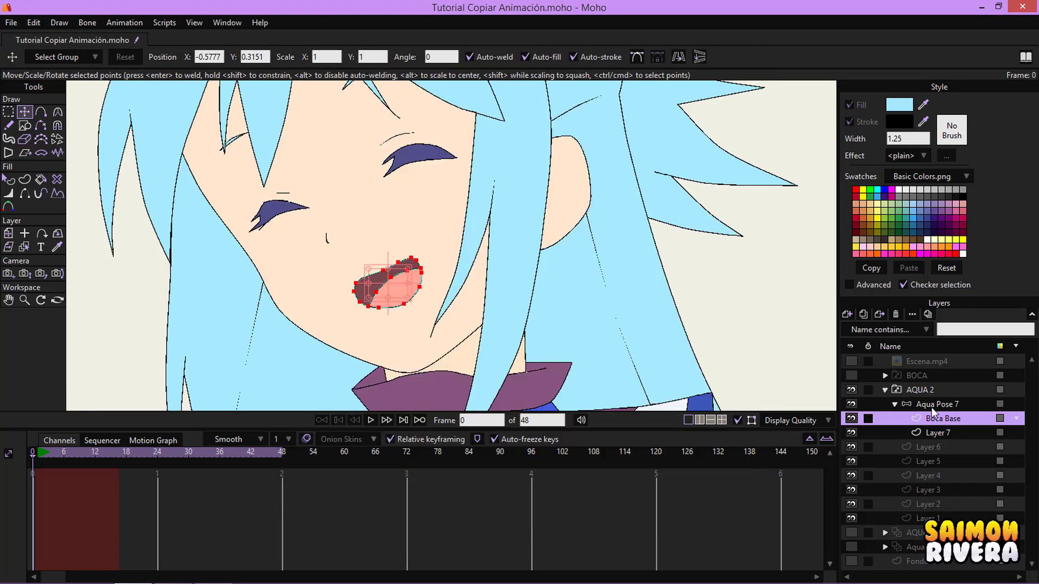
Delete the tongue's dividing curve from the mouth in Boca Base, leaving only the dark mouth shape.
click(42, 126)
scroll(373, 306, up, 4)
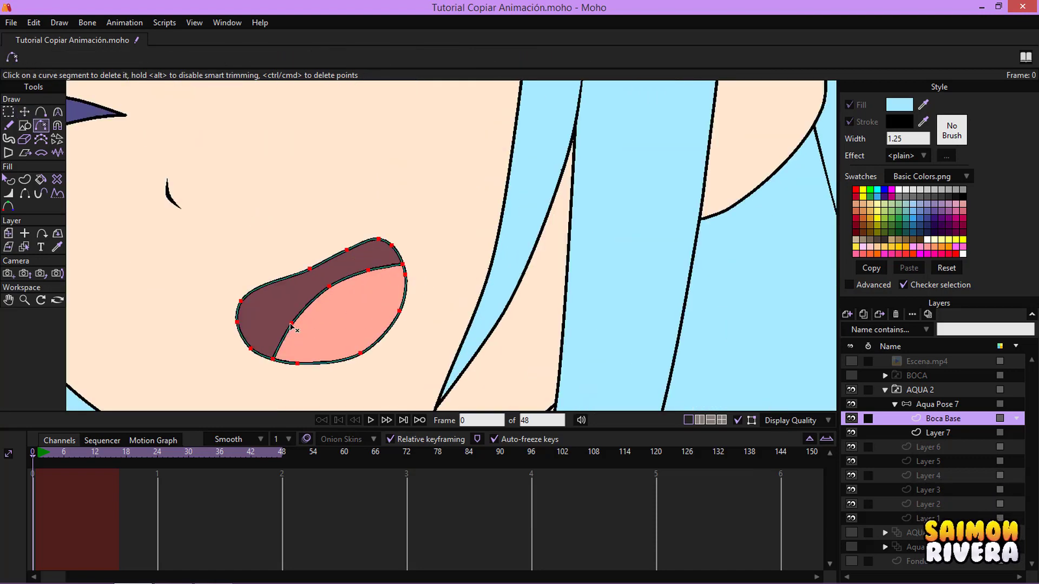
click(292, 327)
click(8, 180)
scroll(632, 310, down, 2)
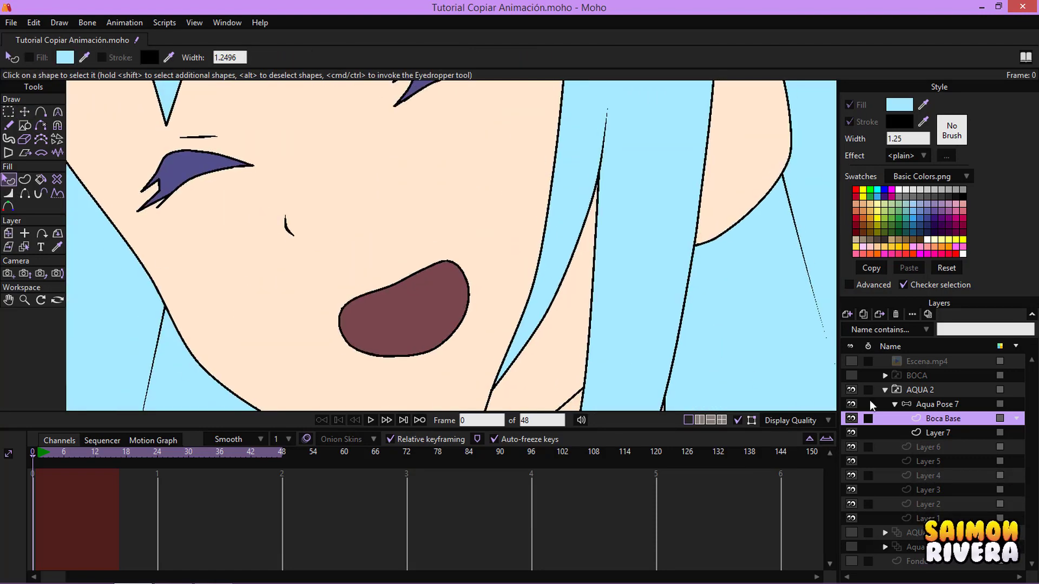
Add a vector layer above Boca Base in Aqua Pose 7 and name it Lengua.
click(847, 316)
click(876, 327)
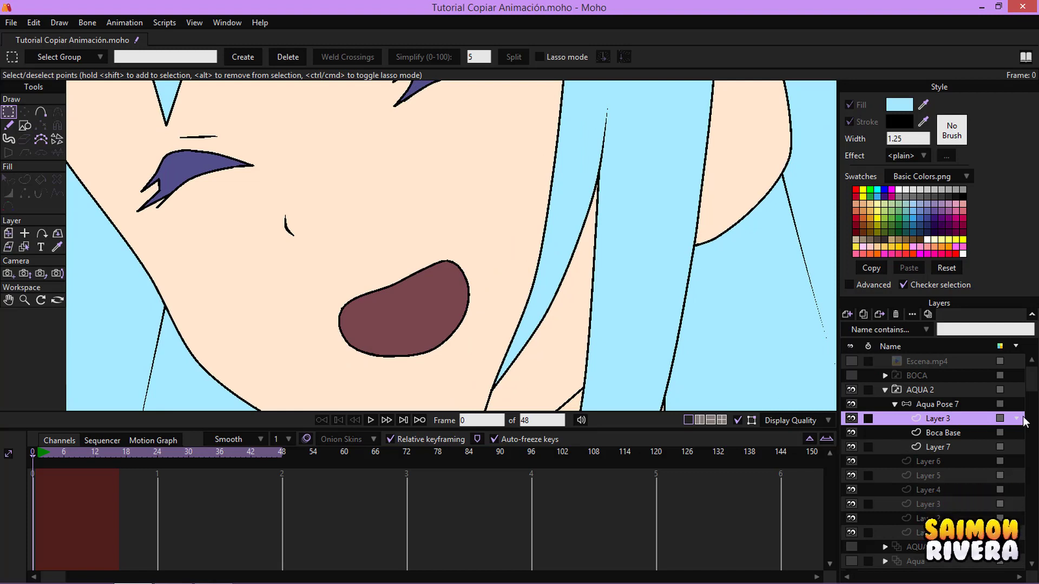
double_click(1016, 416)
text(Lengua)
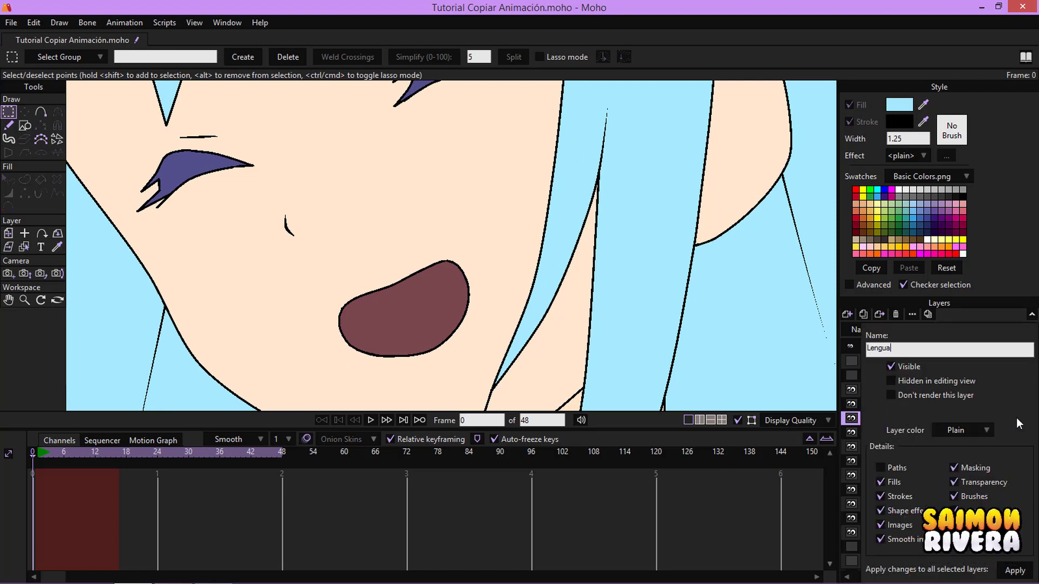
key(Return)
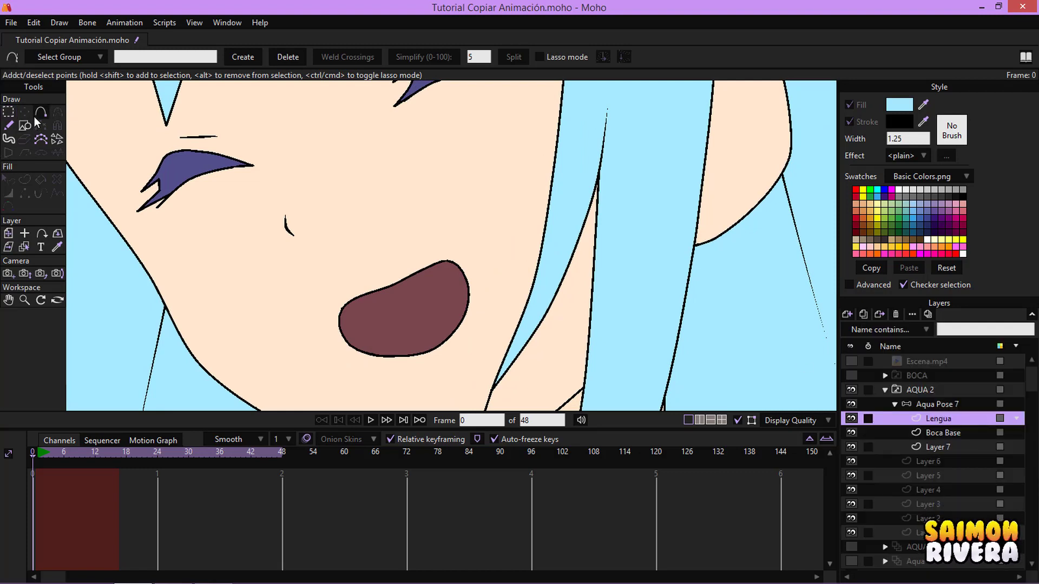
Draw a closed, rounded tongue shape on Lengua that covers the lower mouth and extends below its edge.
click(41, 112)
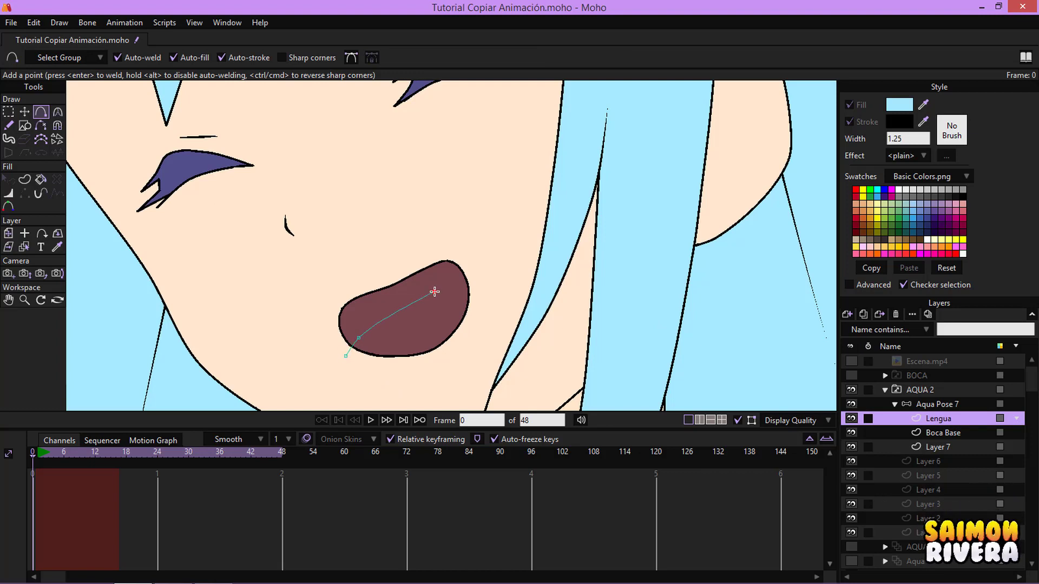
click(444, 383)
click(362, 381)
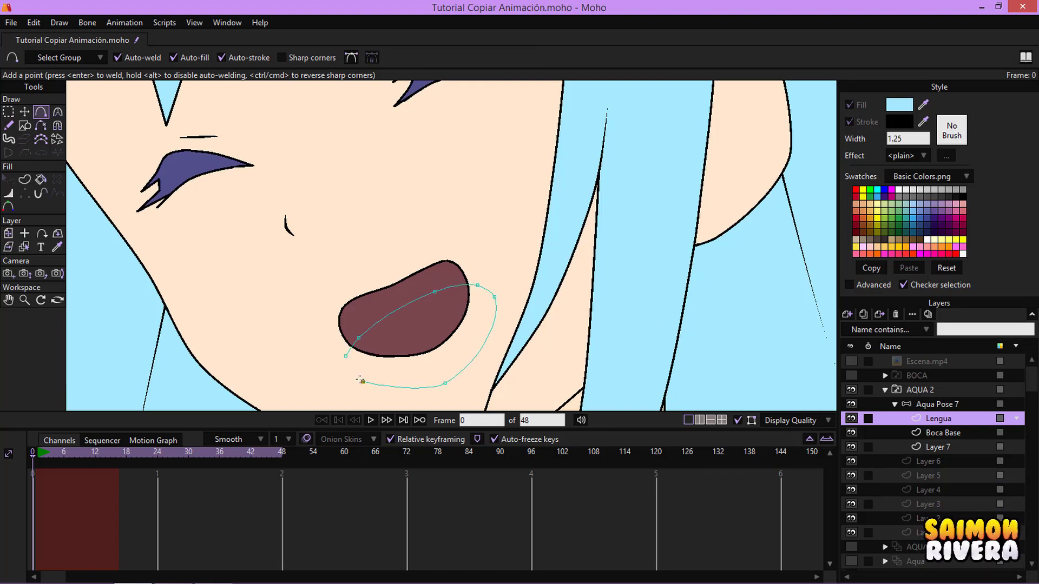
key(Return)
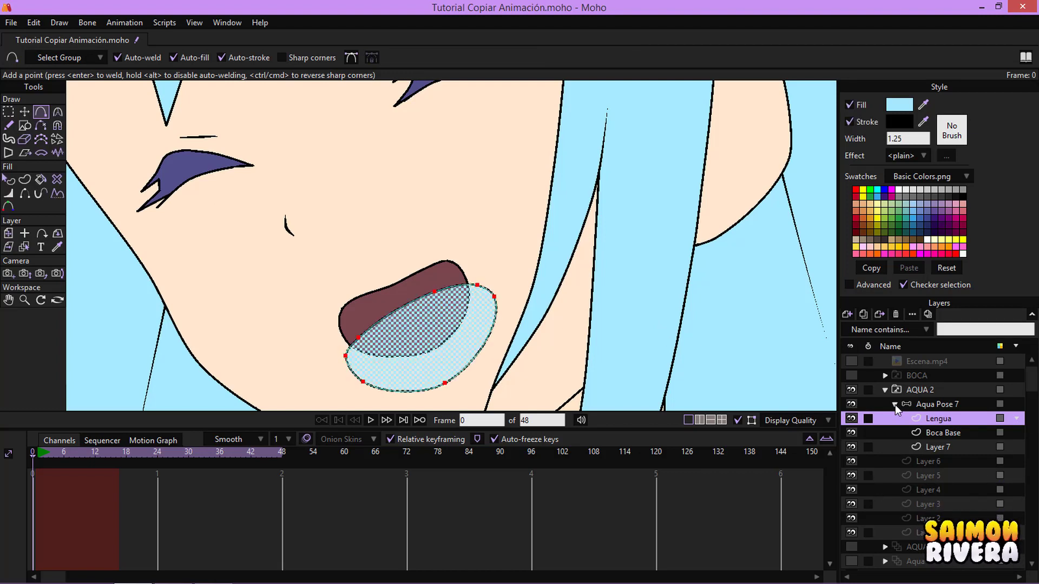
Copy the tongue colour from Layer 10 of BOCA, hide that group again, and set the Lengua shape's fill to FFA692.
click(884, 375)
click(929, 418)
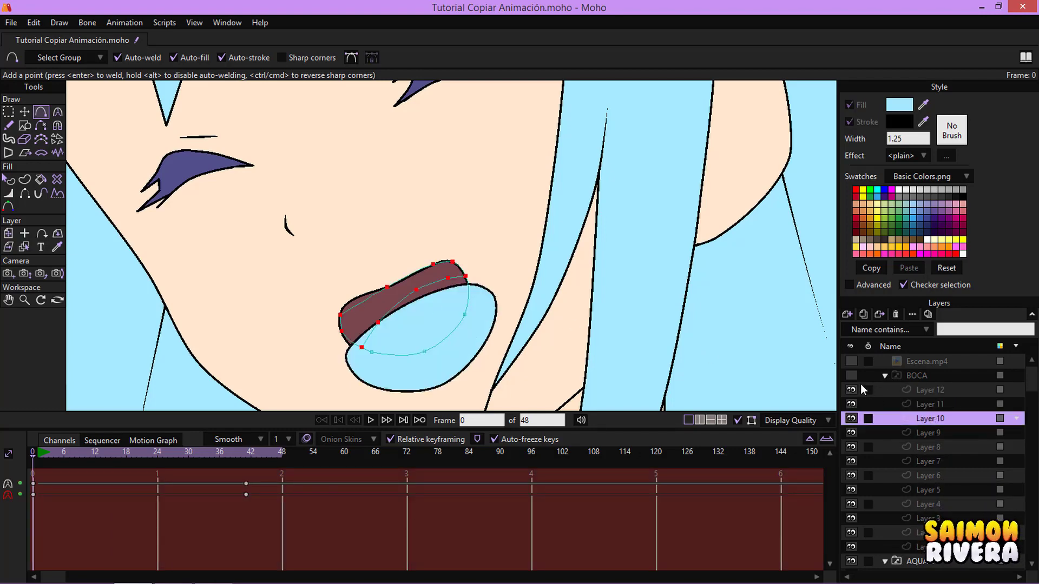
click(854, 375)
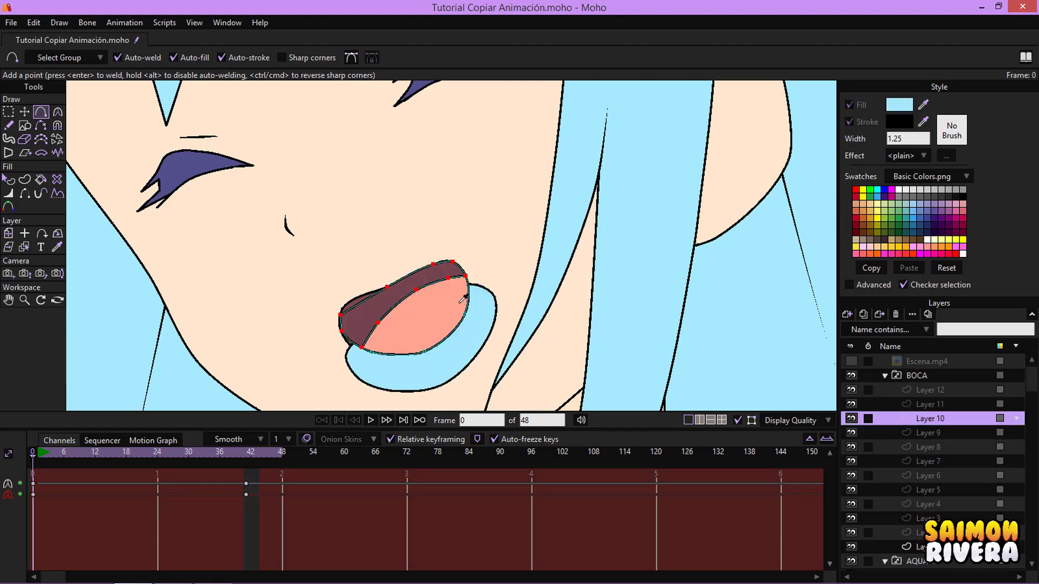
click(899, 105)
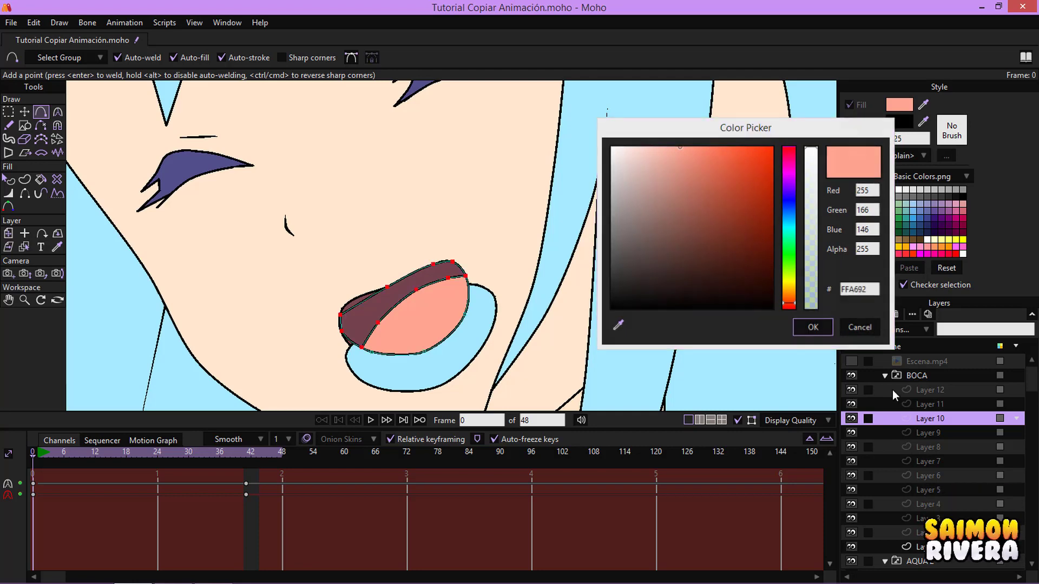
click(885, 376)
click(853, 376)
click(962, 418)
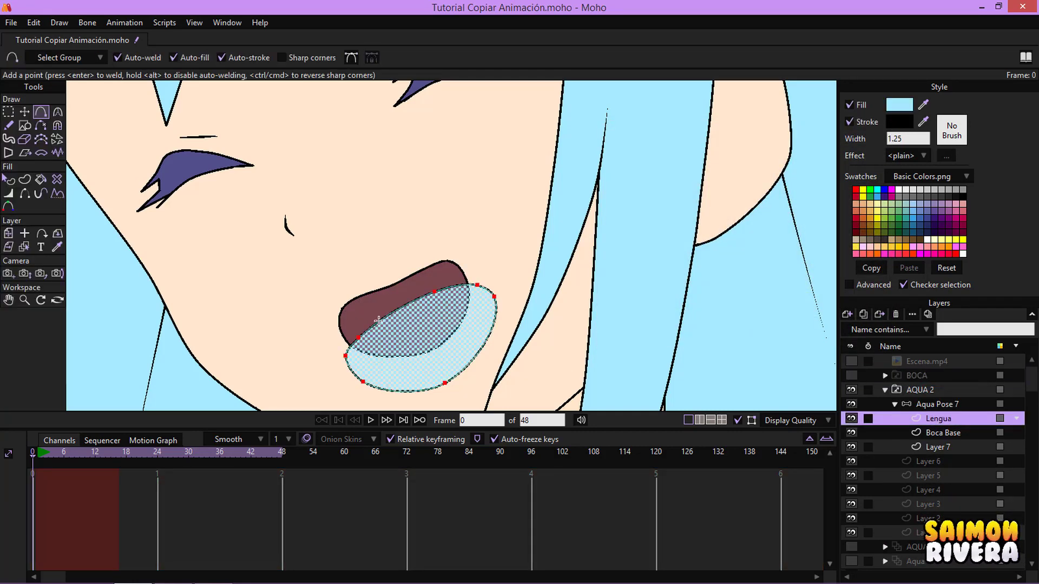
click(907, 105)
key(ctrl+v)
click(811, 325)
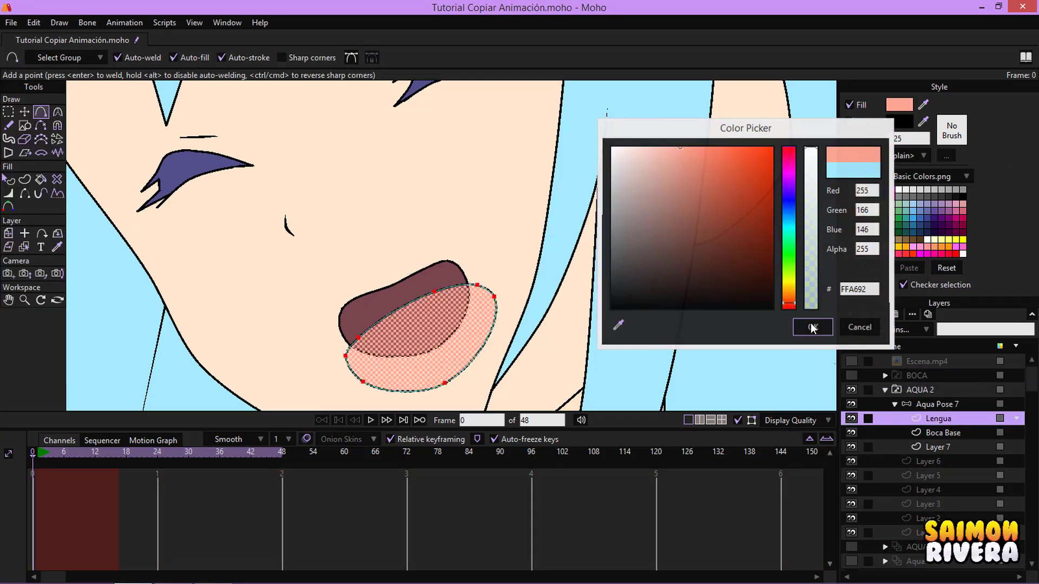
double_click(934, 404)
click(512, 81)
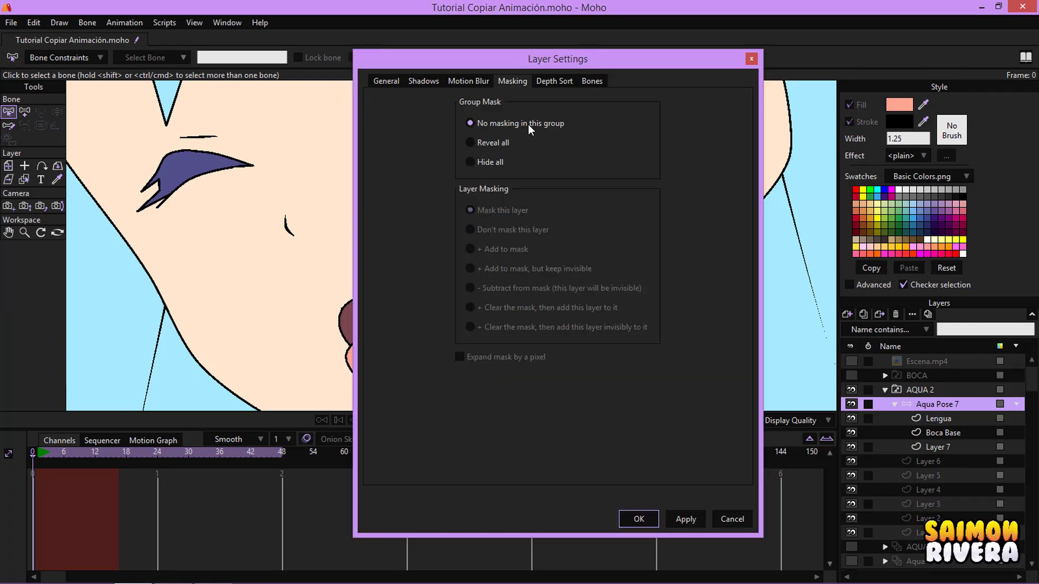
click(733, 518)
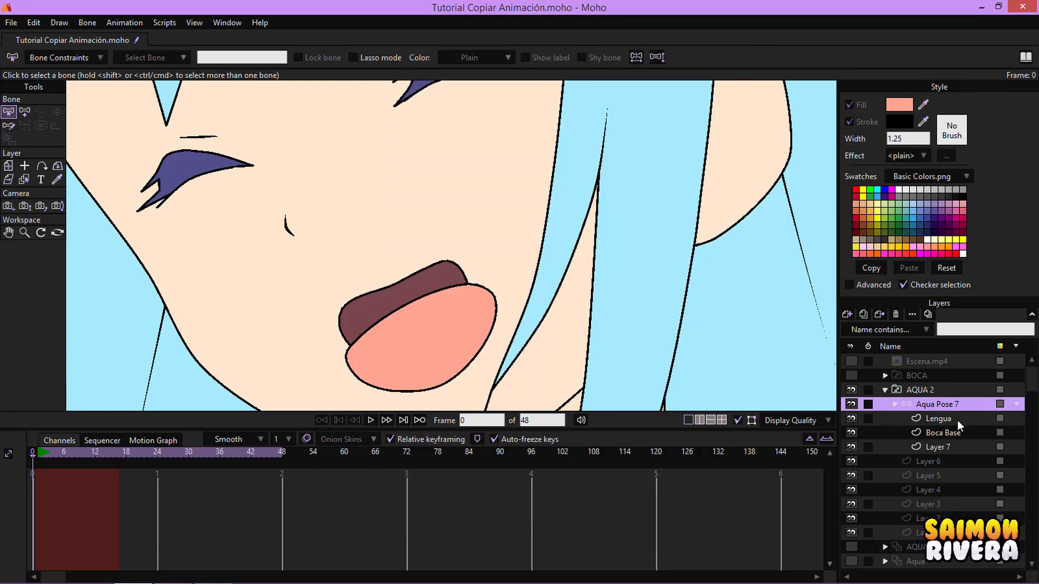
Add a group layer named Boca inside Aqua Pose 7 and move Lengua and Boca Base into it.
click(957, 421)
click(847, 314)
click(862, 362)
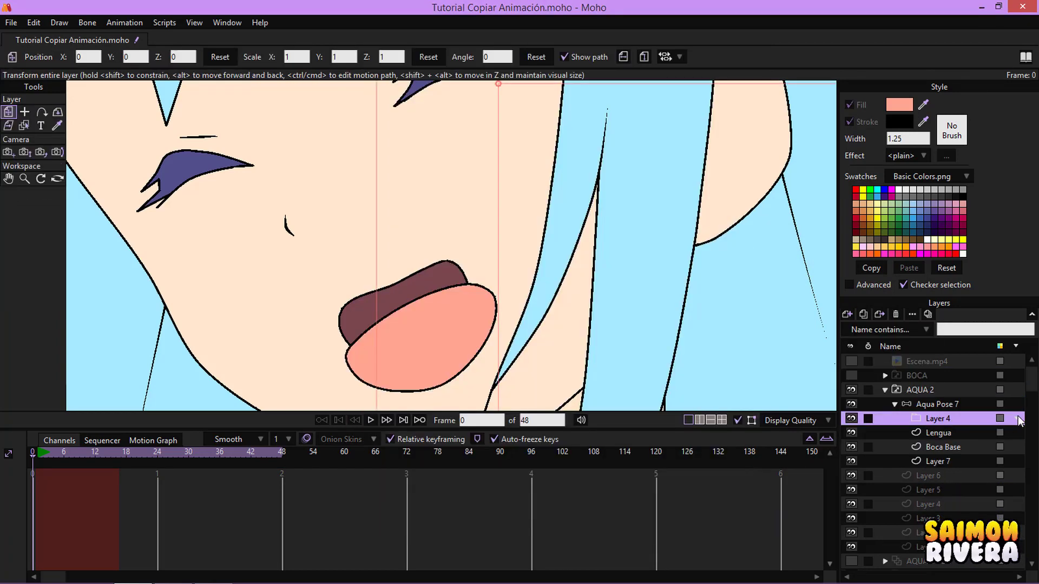
double_click(1017, 418)
text(Boca)
key(Return)
click(949, 435)
shift+click(943, 443)
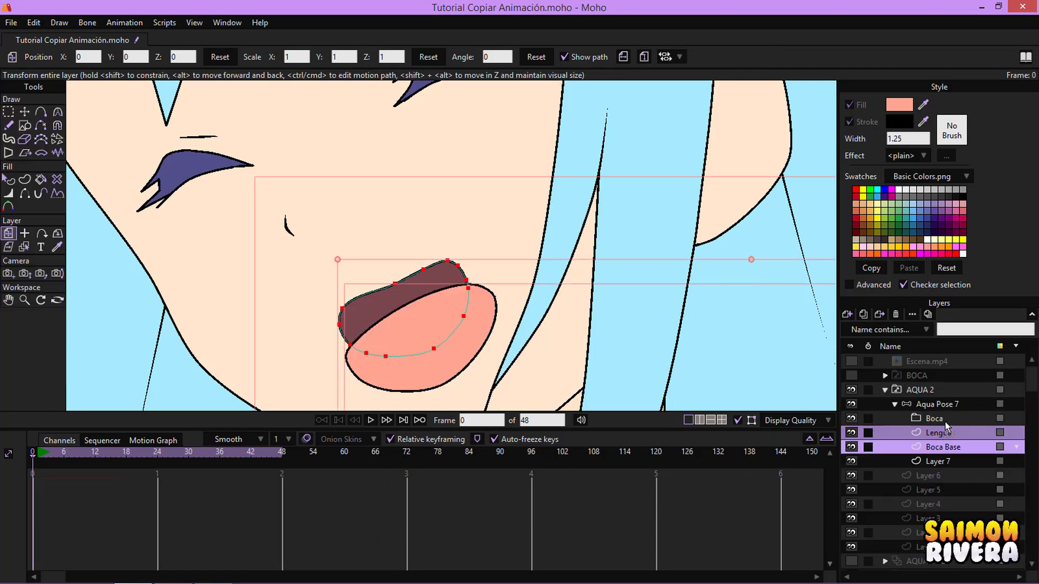
drag(945, 421, 933, 421)
Set the Boca group's masking to Hide all and Boca Base's layer masking to Add to mask, clipping the tongue to the mouth.
double_click(930, 419)
click(512, 81)
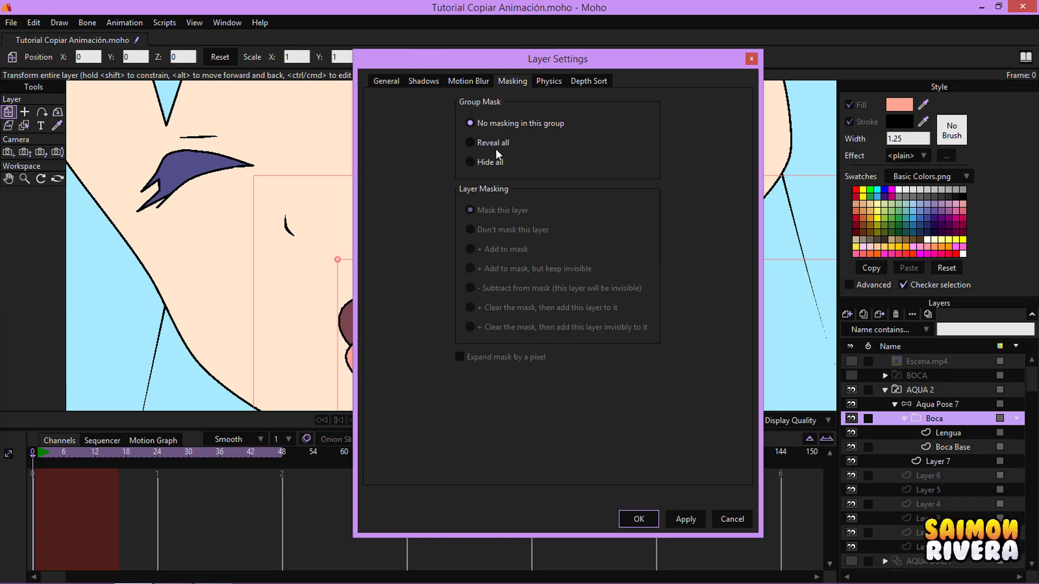
click(638, 518)
double_click(943, 444)
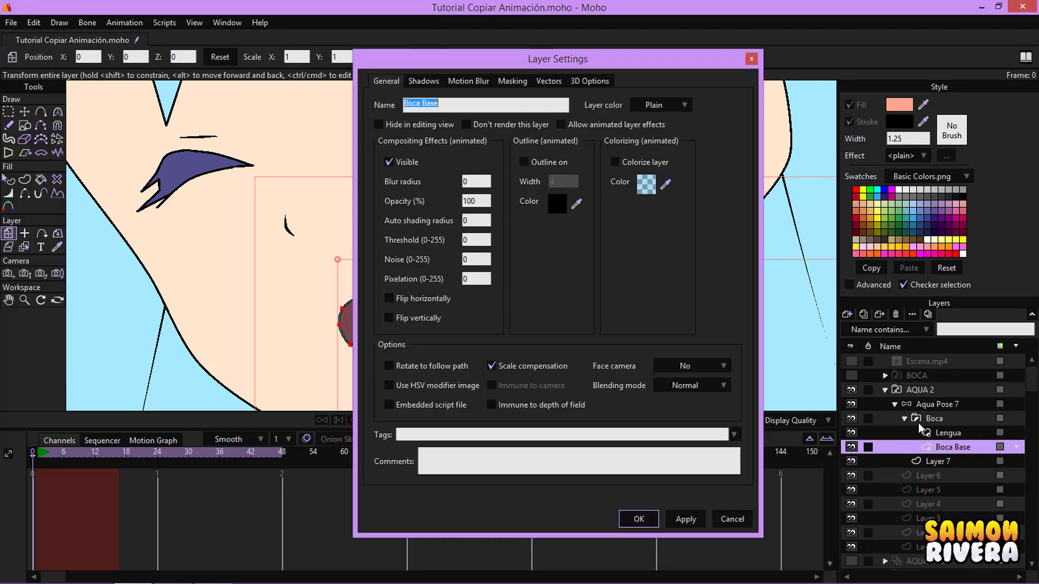
click(512, 81)
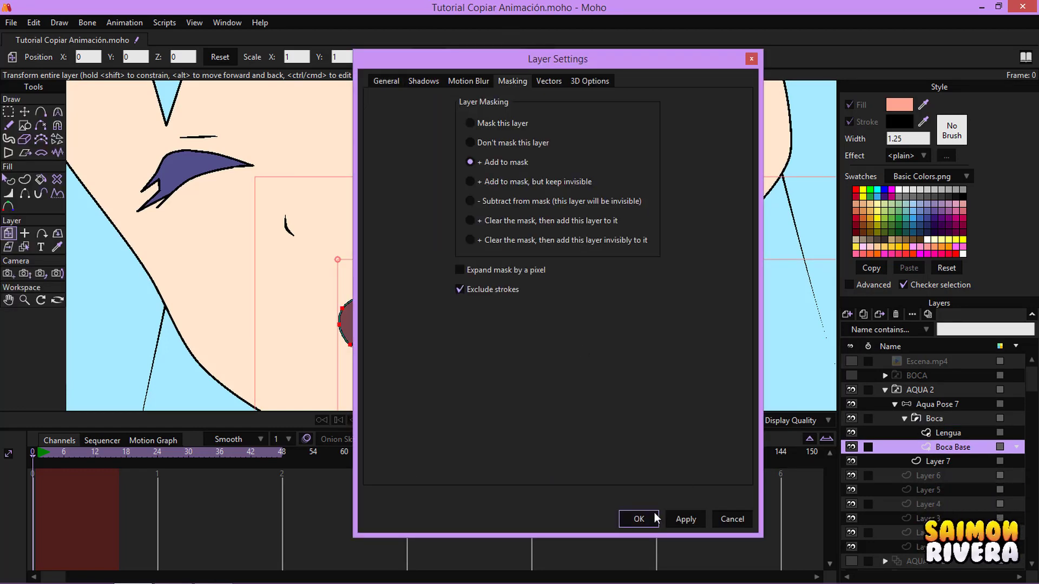
click(654, 518)
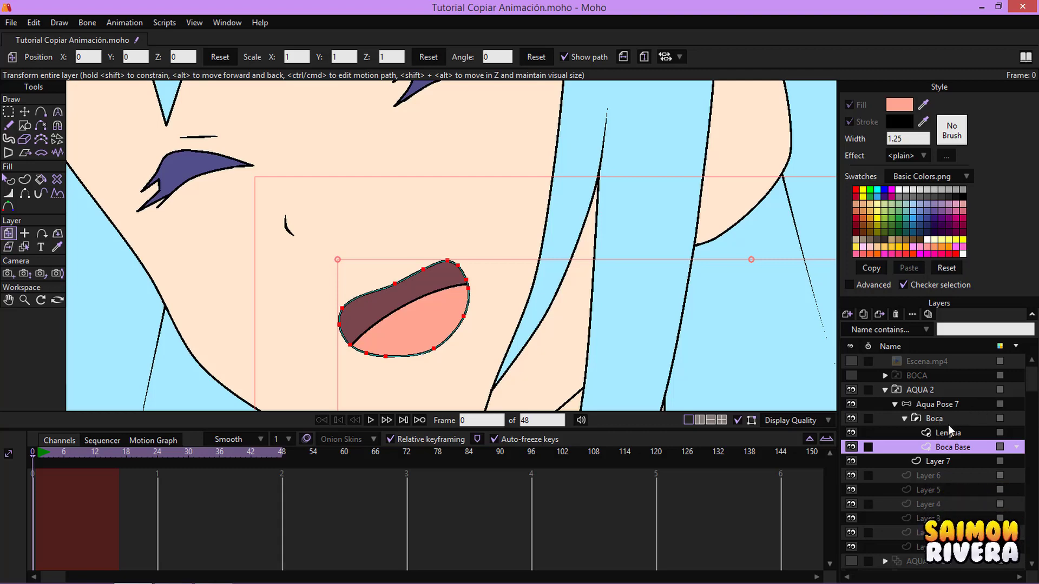
Draw a short vertical bone on Aqua Pose 7 between the mouth and the ear, then reduce its bone strength.
click(904, 418)
click(895, 404)
scroll(422, 258, down, 3)
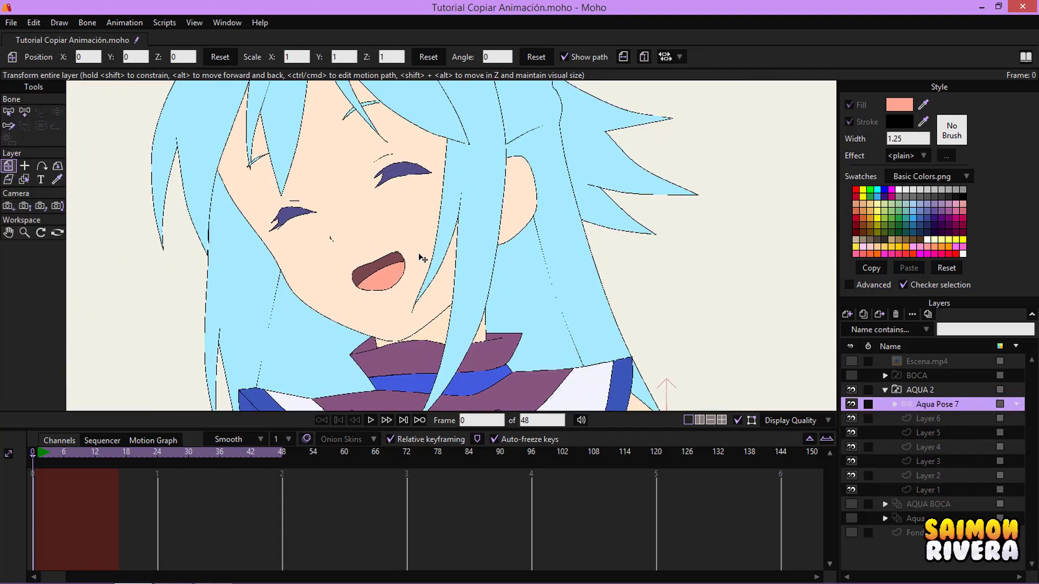
drag(419, 254, 430, 258)
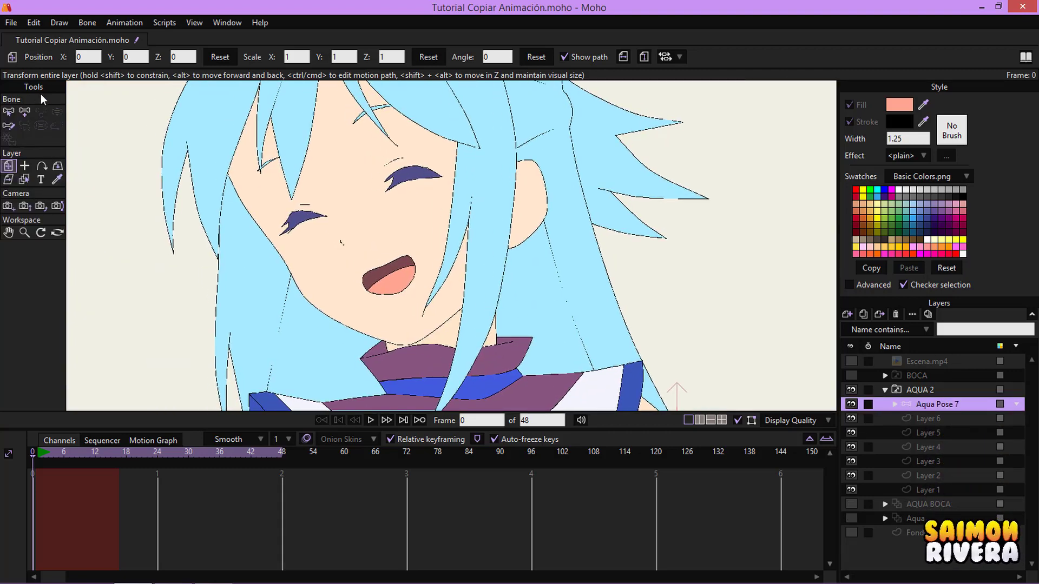
click(24, 112)
scroll(487, 179, up, 3)
drag(488, 252, 486, 164)
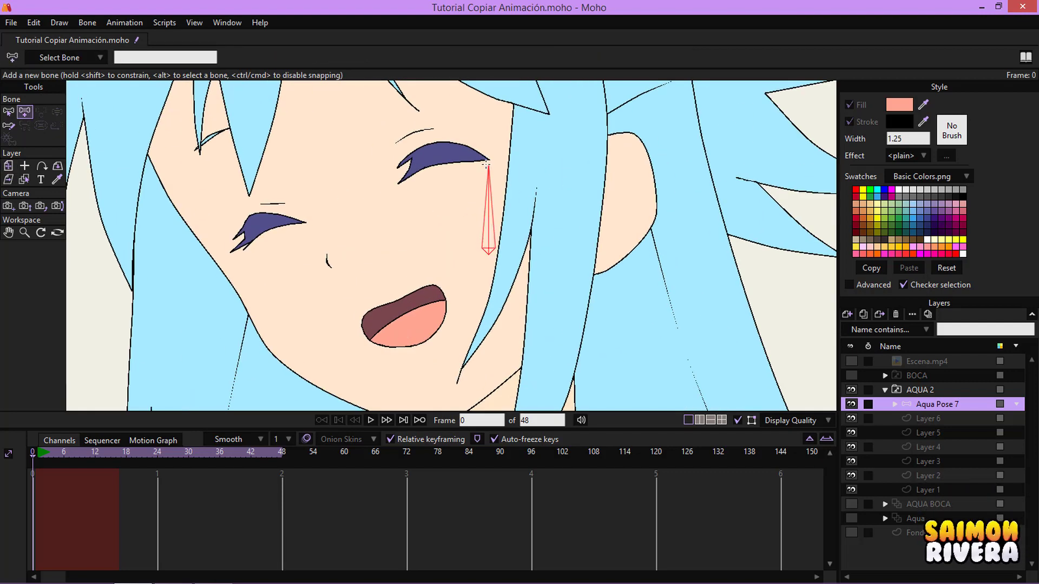
click(41, 126)
drag(626, 226, 379, 217)
Name the new bone Boca, show its label and set its color to Orange.
click(8, 113)
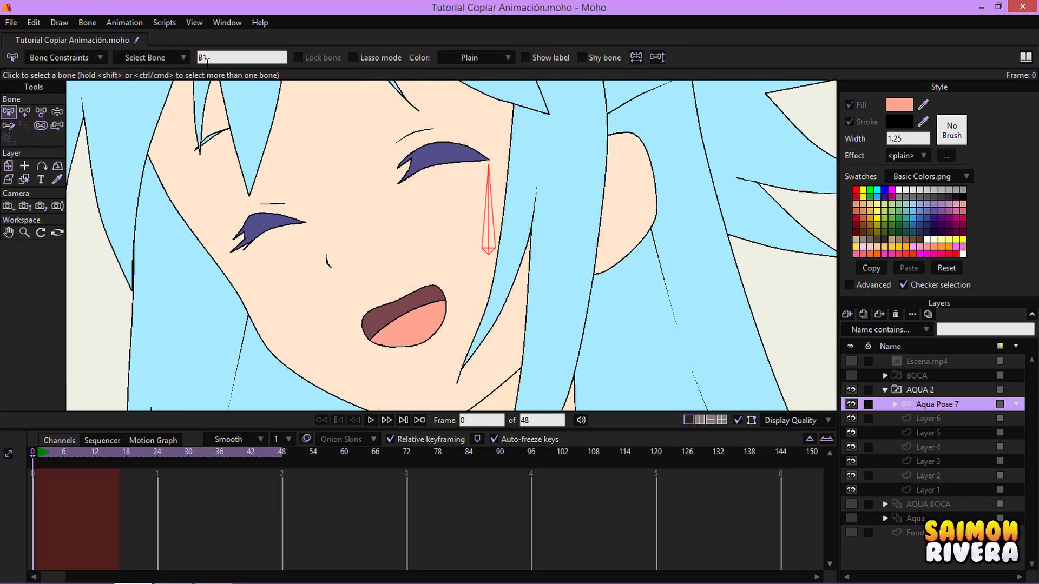
double_click(207, 57)
text(Boca)
key(Return)
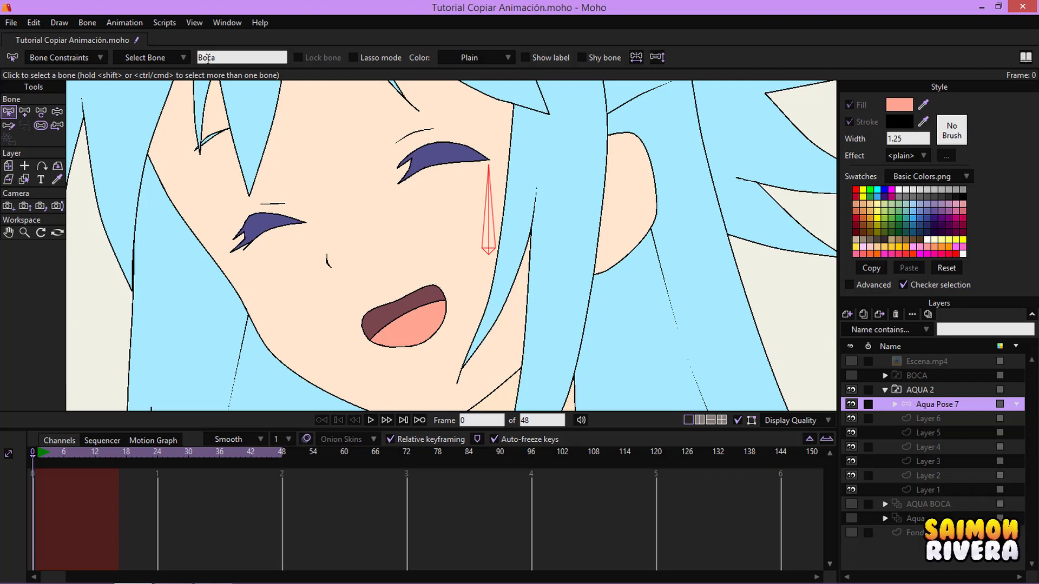
click(525, 57)
click(485, 60)
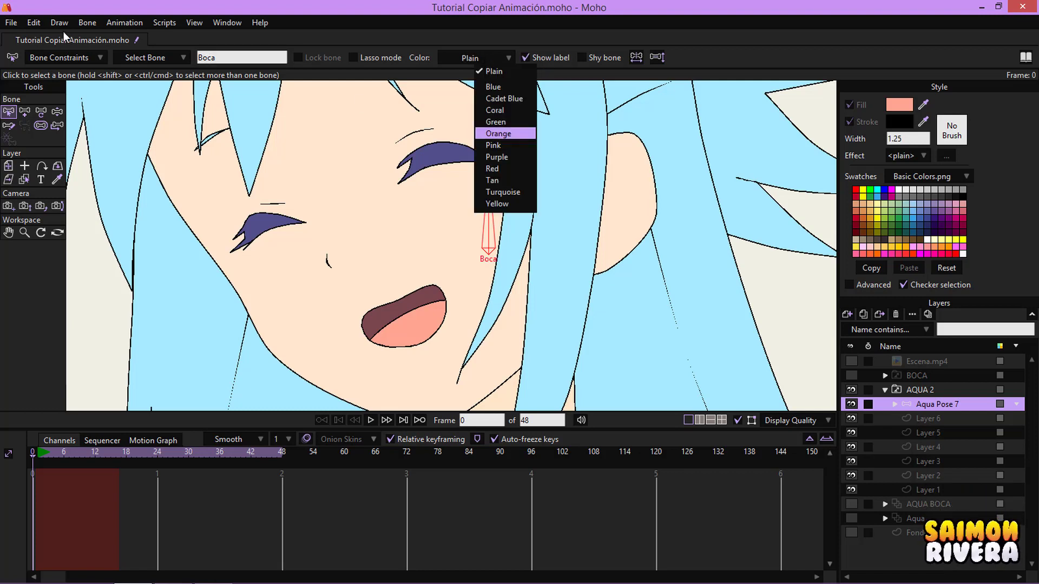
Give the Boca bone angle constraints with a minimum of -90 and a maximum of 0 degrees.
click(64, 57)
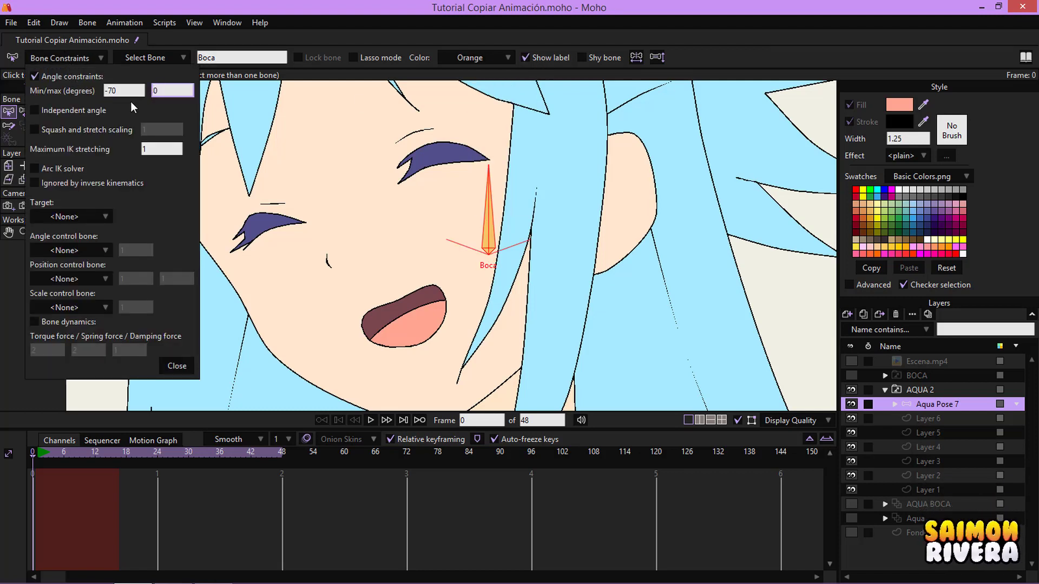
drag(124, 91, 107, 93)
text(9)
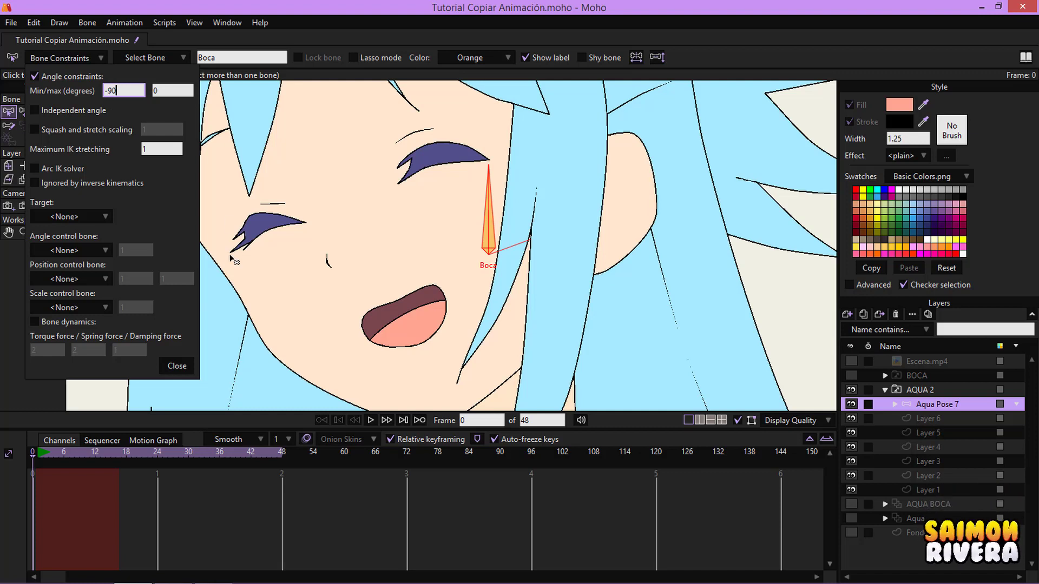
click(162, 366)
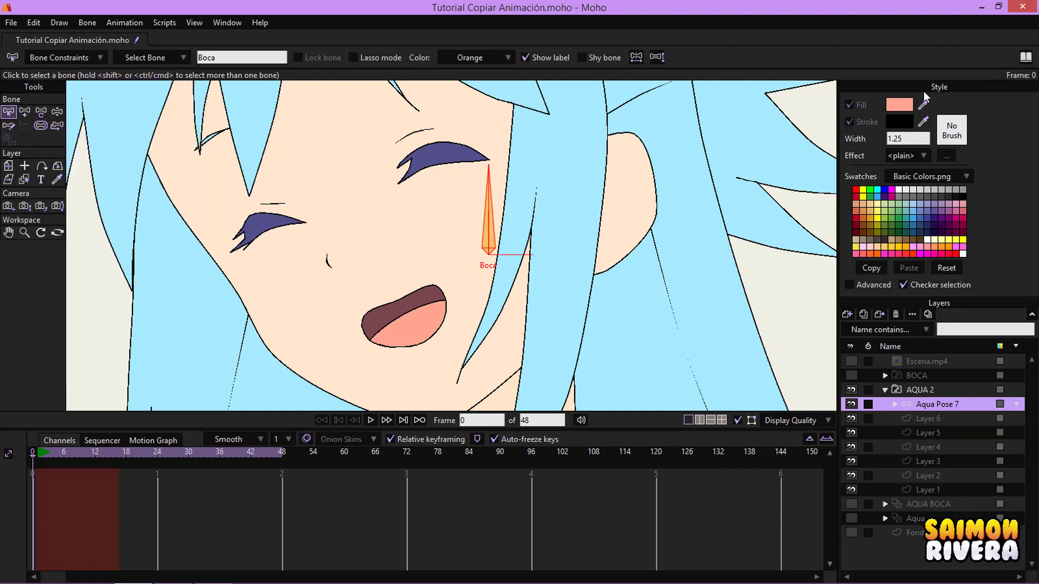
Create an action named Boca for the bone and rotate the bone clockwise to its limit at frame 24.
key(ctrl+k)
click(848, 100)
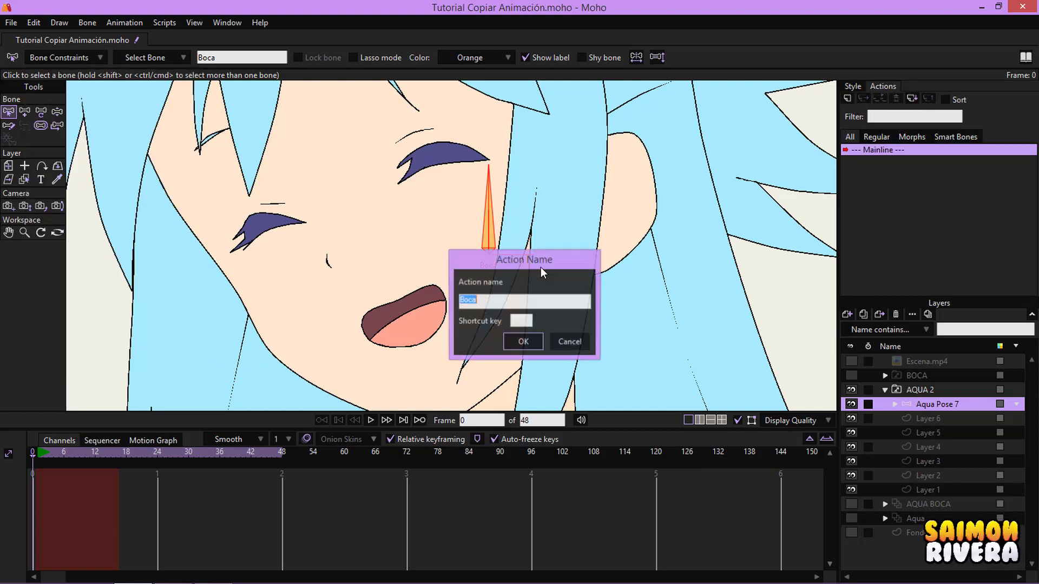
click(519, 342)
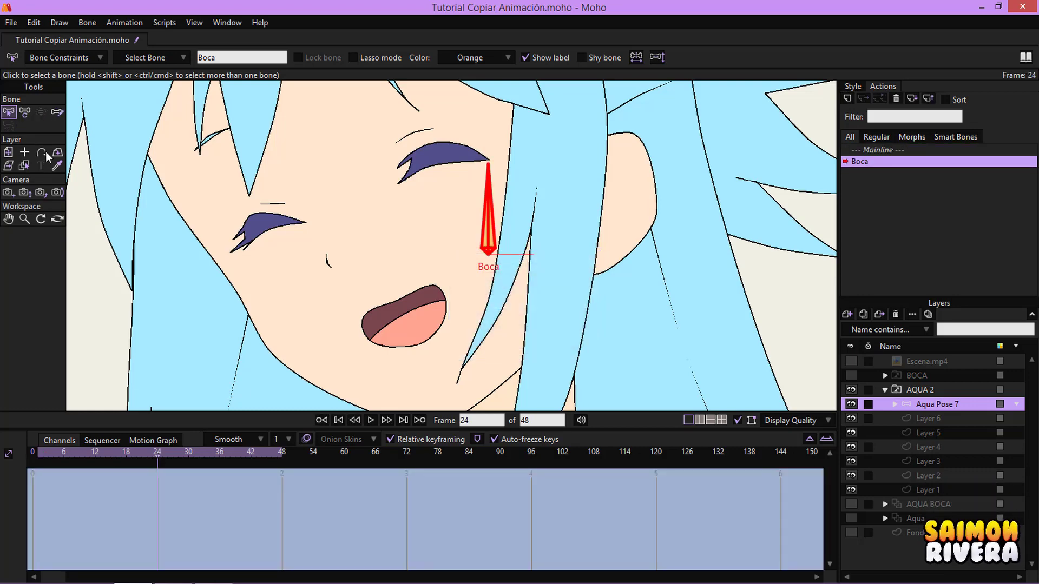
key(t)
drag(503, 137, 833, 387)
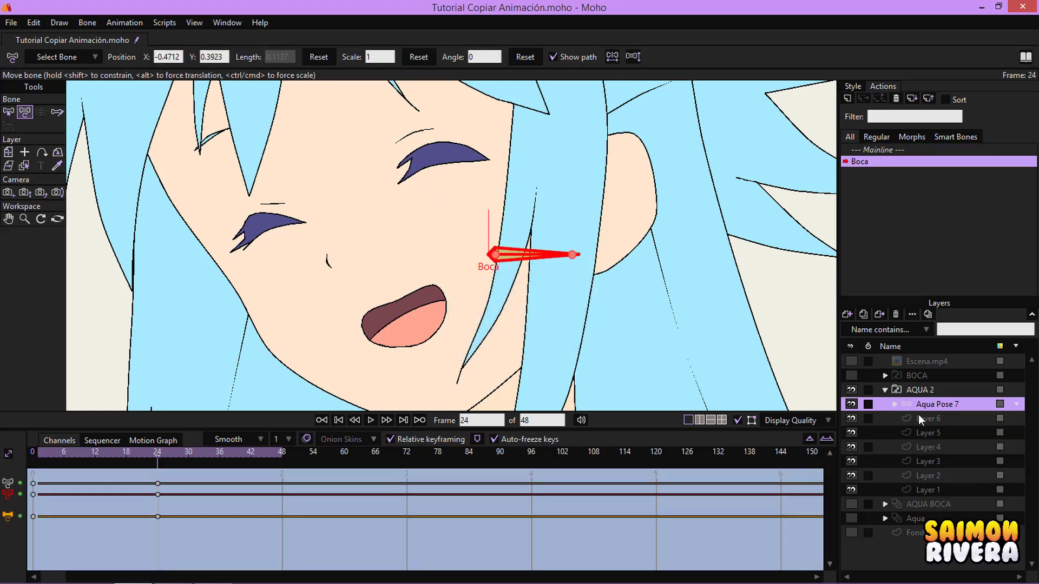
On Boca Base at frame 24 of the action, raise the points on the right half of the mouth's lower edge toward the upper edge.
click(894, 405)
double_click(949, 434)
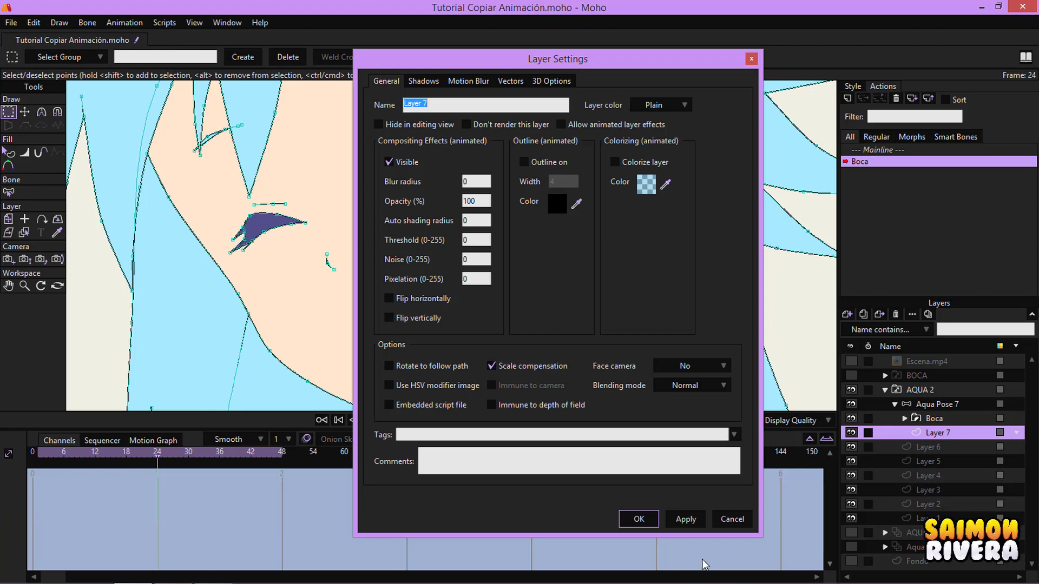
click(733, 517)
click(905, 419)
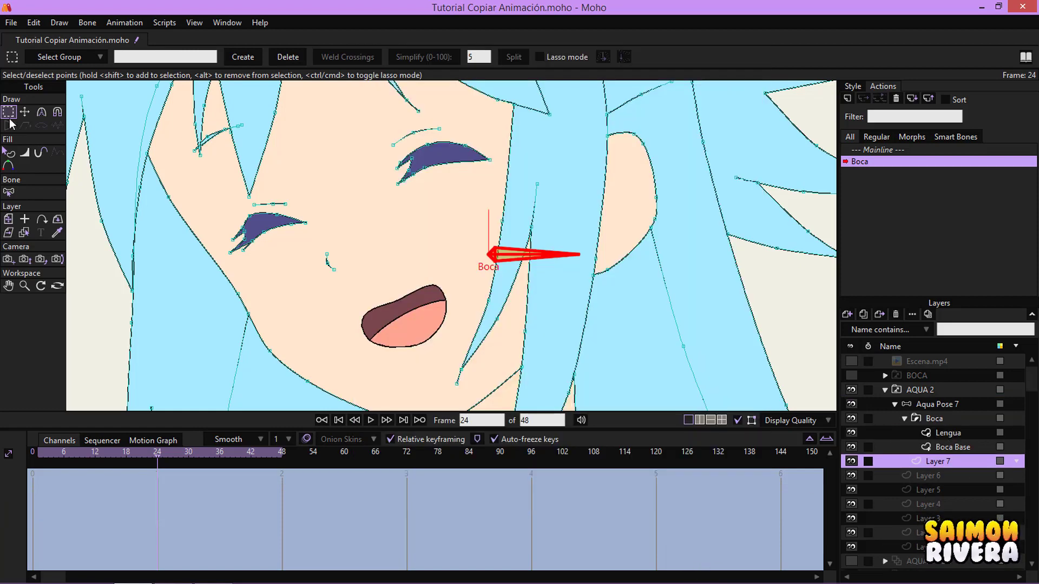
click(24, 111)
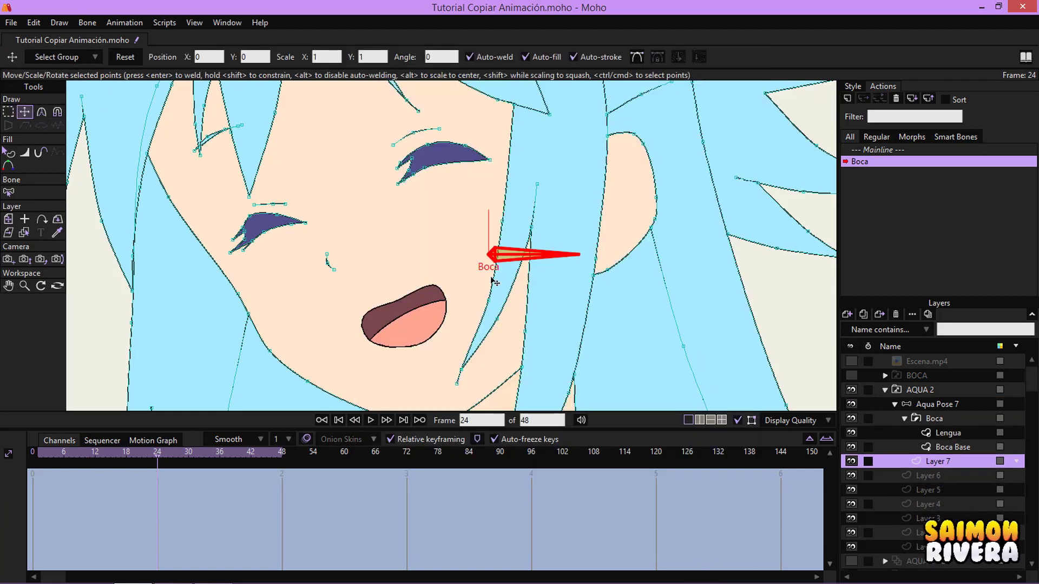
click(953, 446)
scroll(433, 318, up, 5)
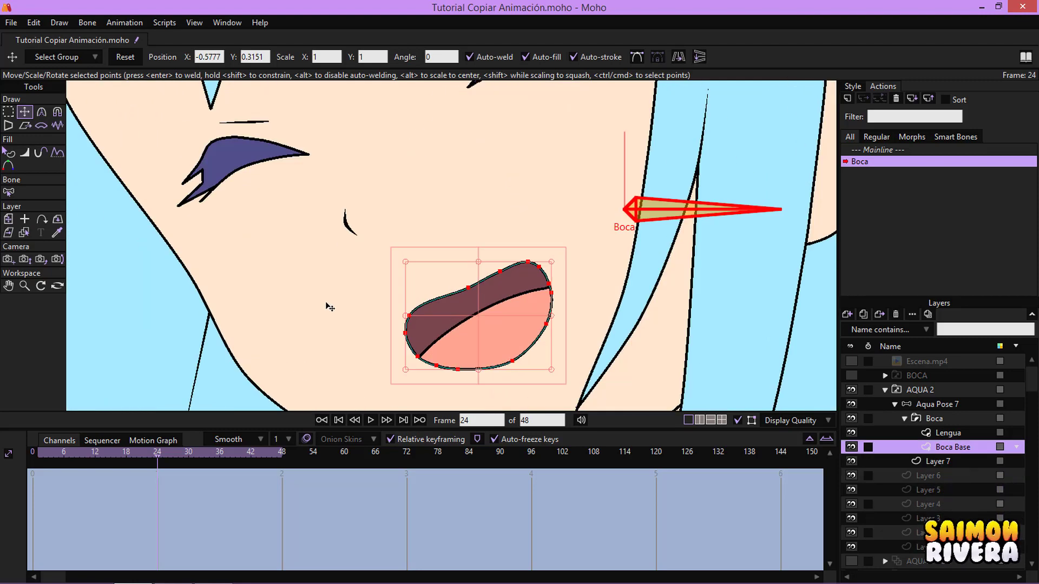
click(506, 348)
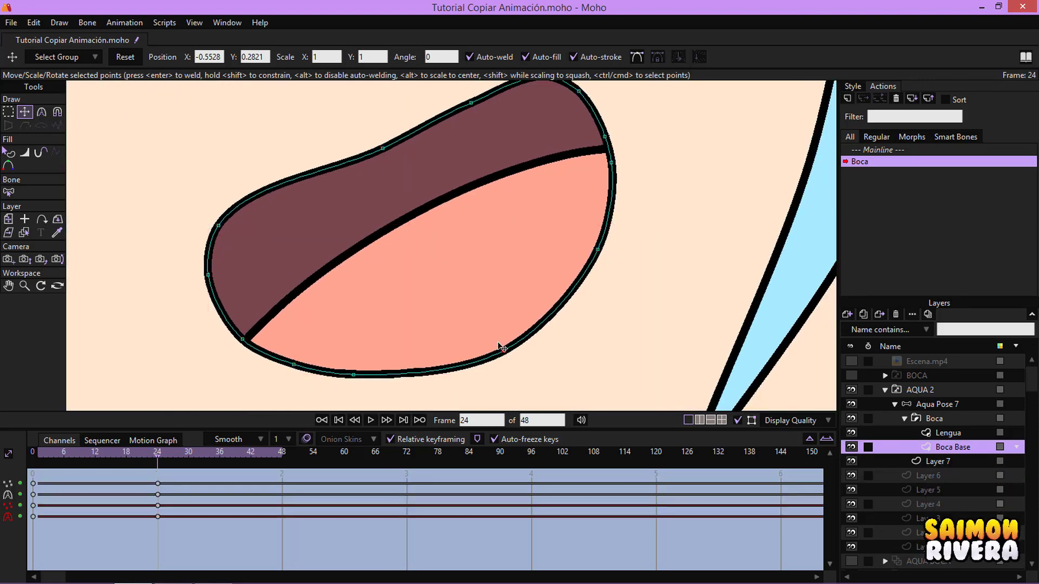
drag(504, 348, 383, 152)
drag(574, 253, 556, 349)
drag(578, 345, 475, 209)
drag(576, 194, 575, 164)
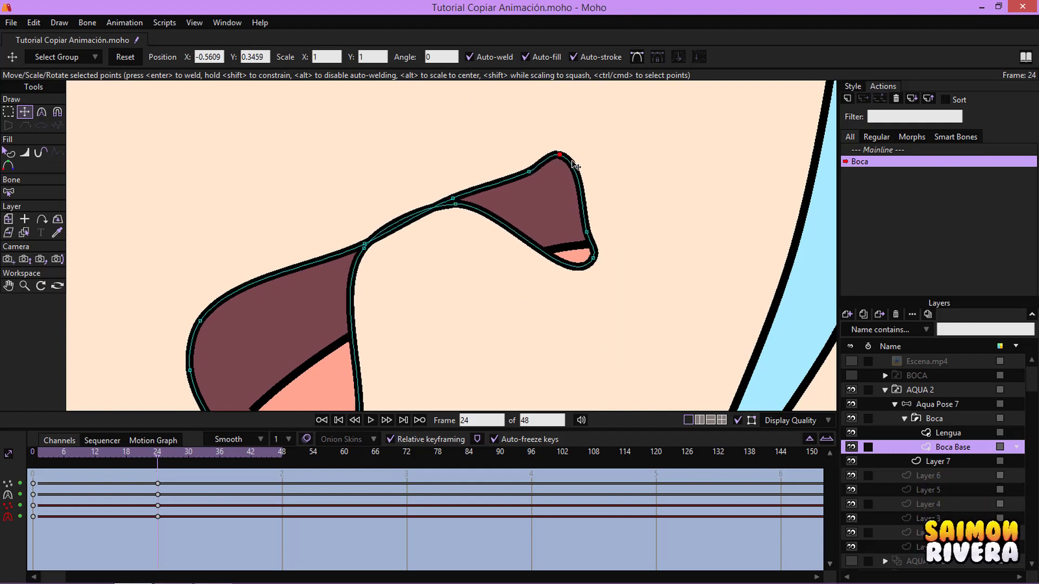
Bring the mouth's corner and remaining lower-edge points up against the upper edge, closing the mouth into a thin line.
mouse_move(597, 262)
mouse_down()
mouse_move(606, 232)
mouse_move(561, 164)
mouse_move(569, 158)
mouse_up()
drag(432, 243, 488, 149)
drag(418, 371, 350, 216)
drag(350, 356, 295, 207)
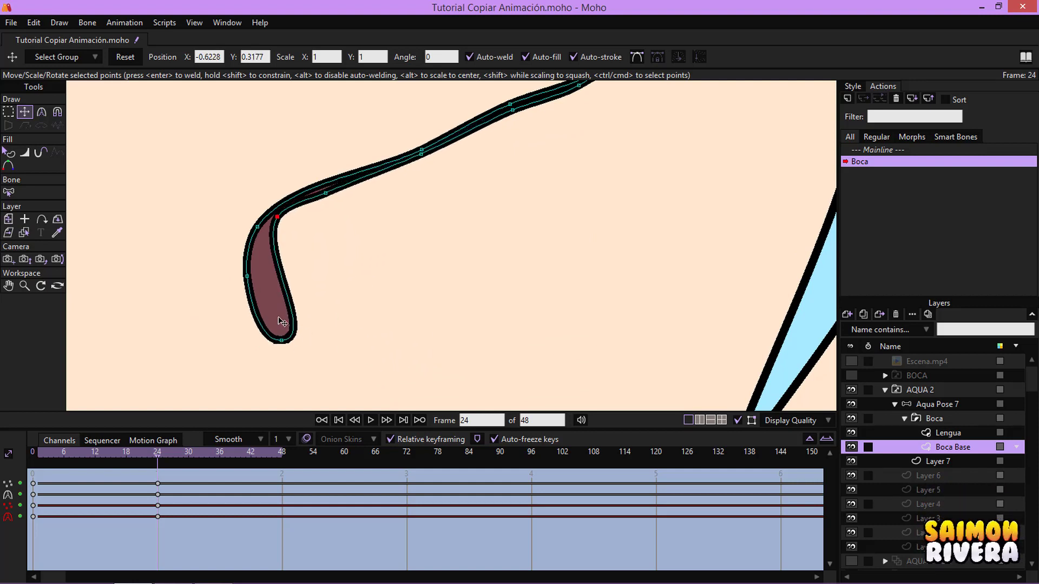
drag(257, 280, 247, 266)
mouse_move(293, 353)
mouse_down()
mouse_move(260, 241)
mouse_move(248, 299)
mouse_up()
Sharpen the curvature at the ends of the closed mouth and shift its points to straighten the line.
click(40, 112)
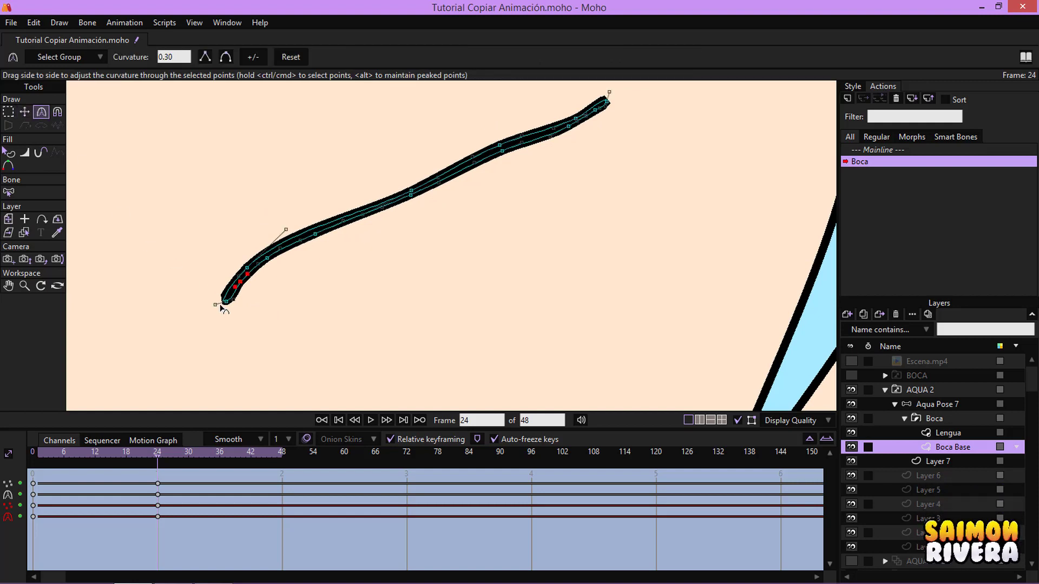
drag(635, 116, 583, 175)
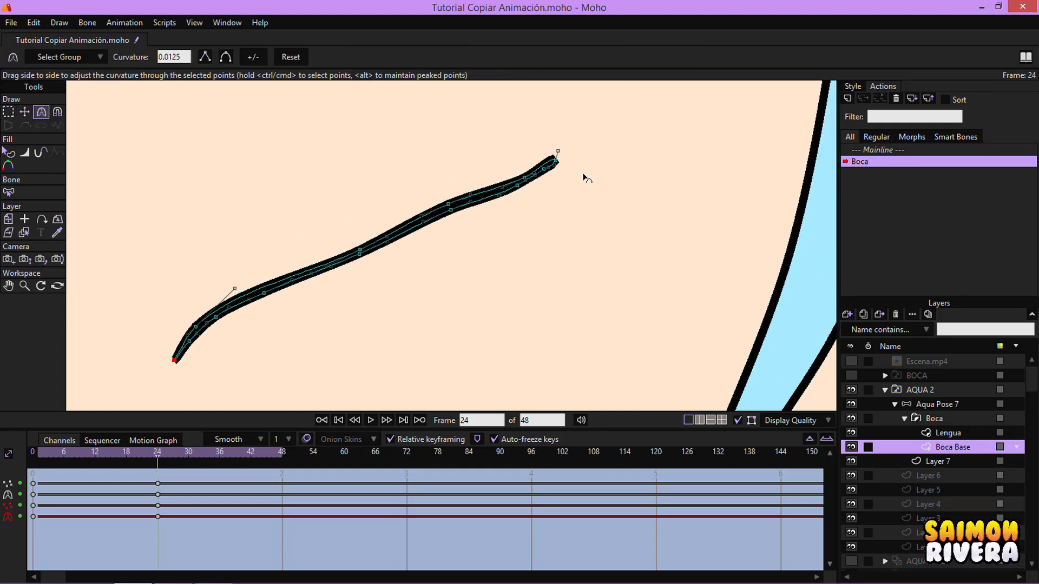
click(24, 112)
mouse_move(175, 360)
mouse_down()
mouse_move(155, 343)
mouse_move(217, 319)
mouse_up()
drag(449, 205, 448, 208)
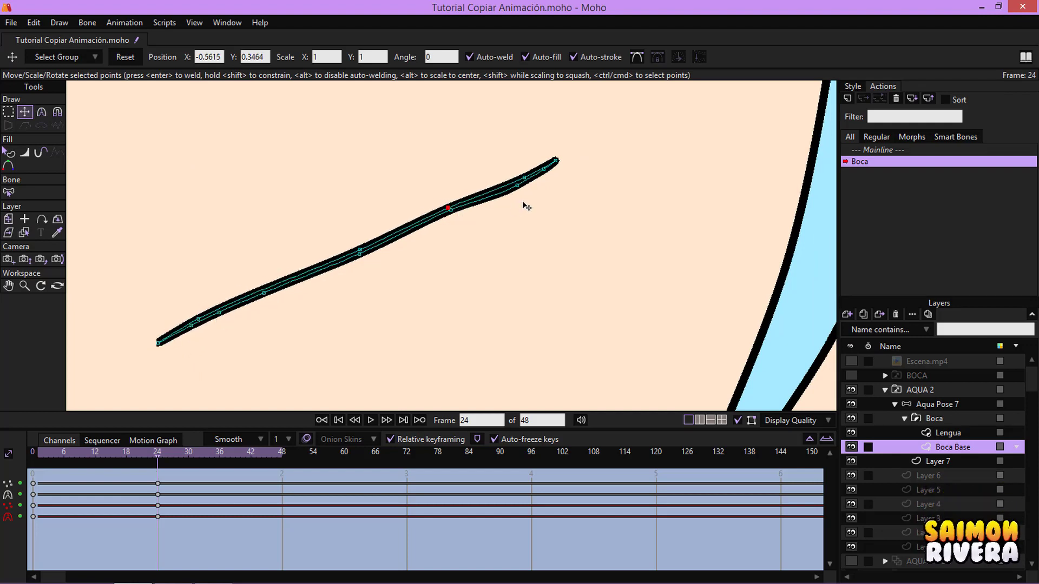
Taper the closed mouth line by setting the line width at both end points to 0 percent.
click(24, 153)
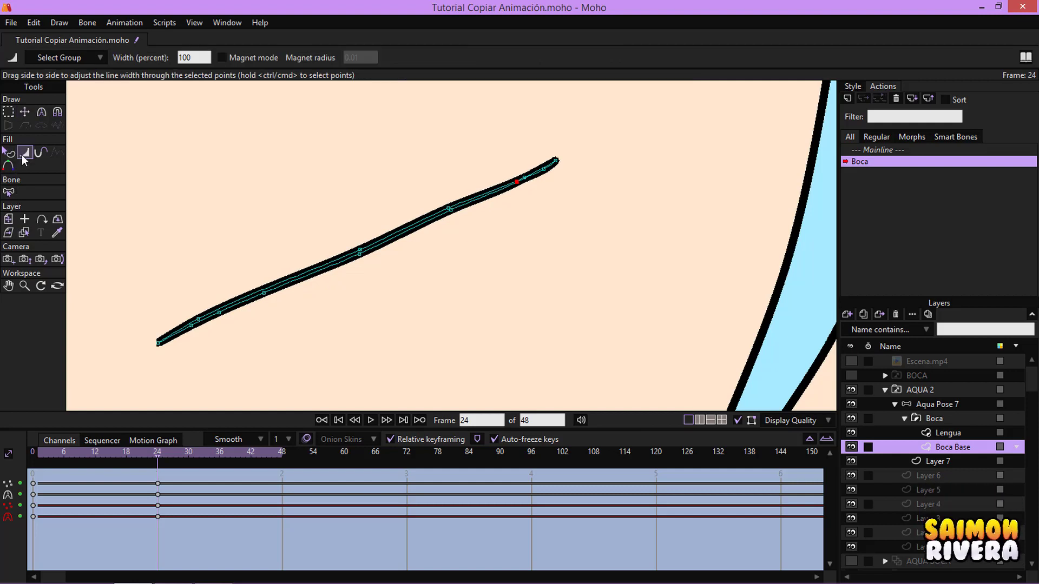
click(167, 350)
click(555, 160)
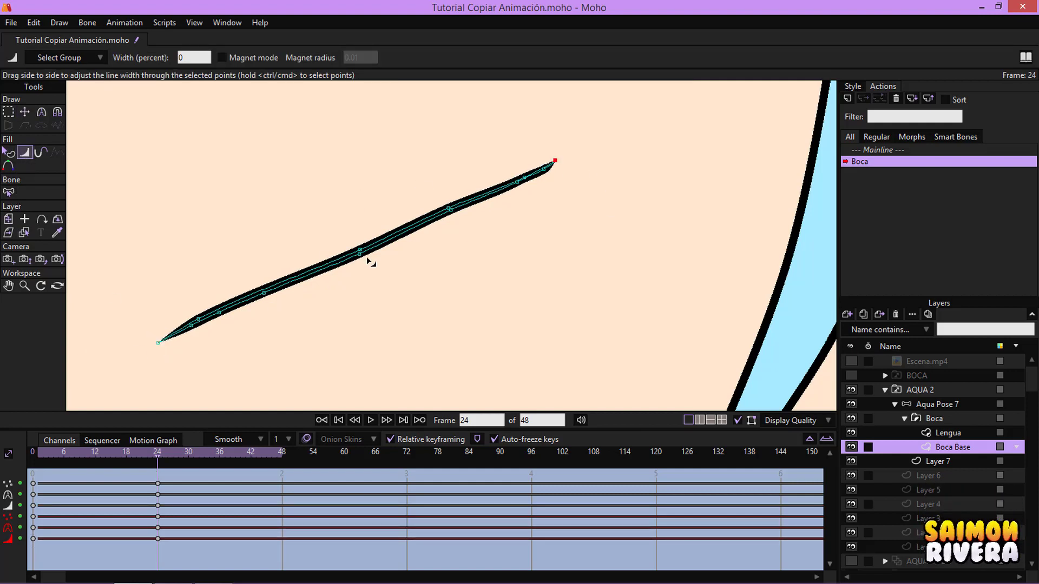
Reposition the tapered end points and their neighbouring points to even out both corners of the closed mouth.
click(24, 112)
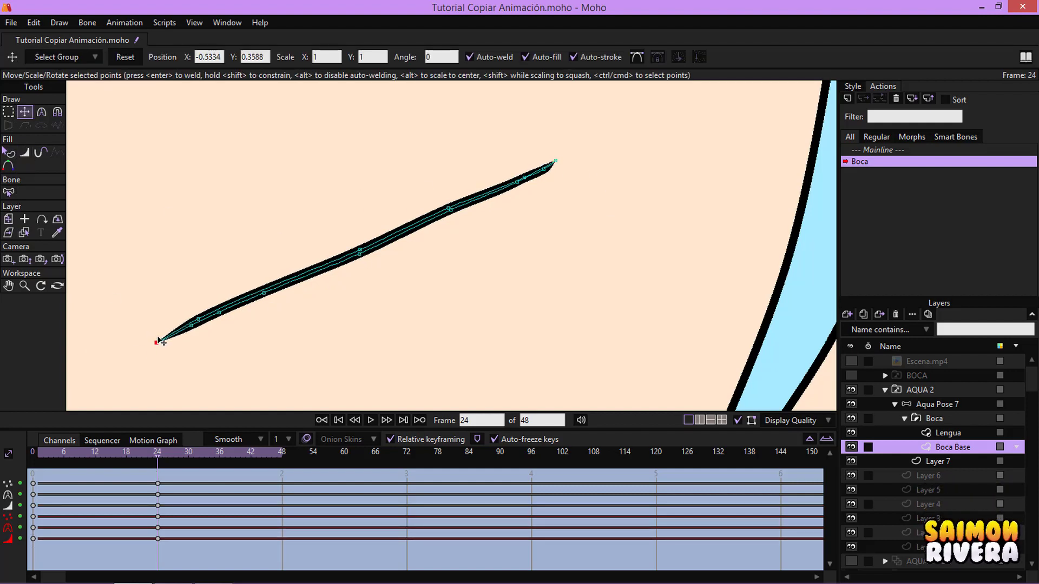
drag(160, 340, 157, 331)
click(195, 324)
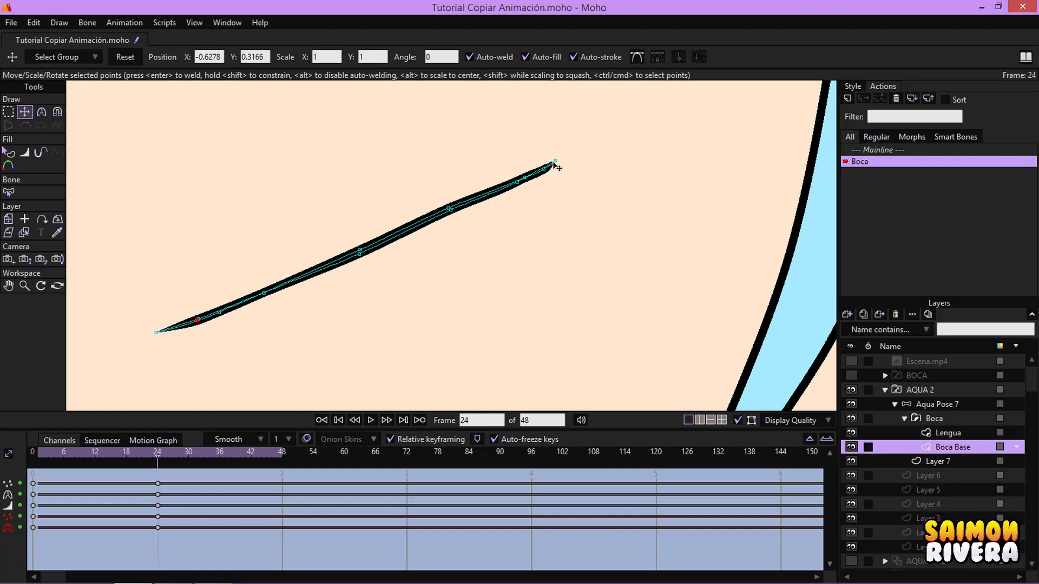
drag(553, 162, 520, 183)
scroll(533, 172, up, 1)
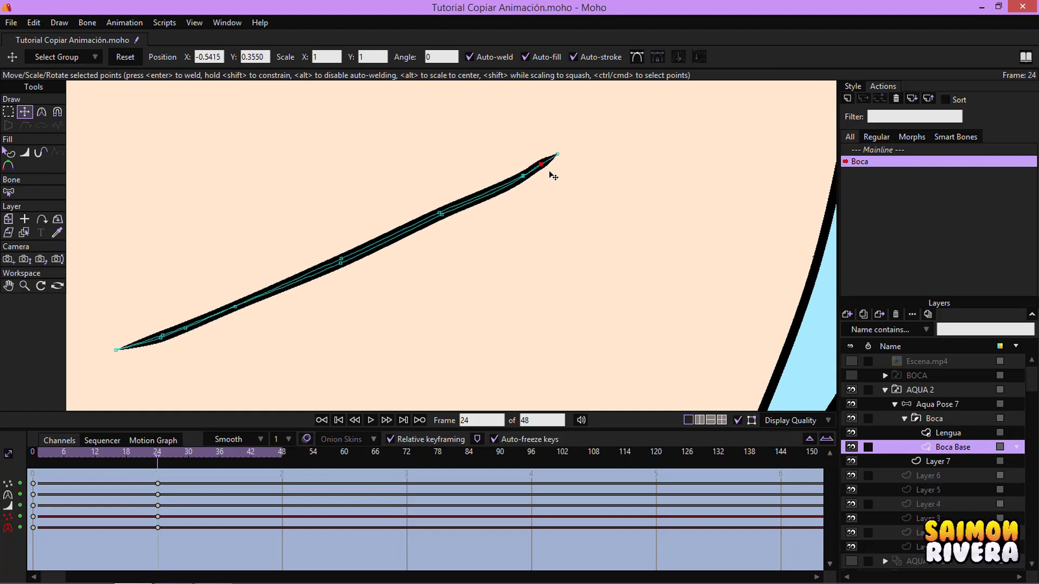
Thin the stroke at the middle point of the closed mouth line so that it tapers in the centre.
click(25, 154)
drag(361, 265, 324, 256)
click(25, 113)
scroll(354, 254, up, 2)
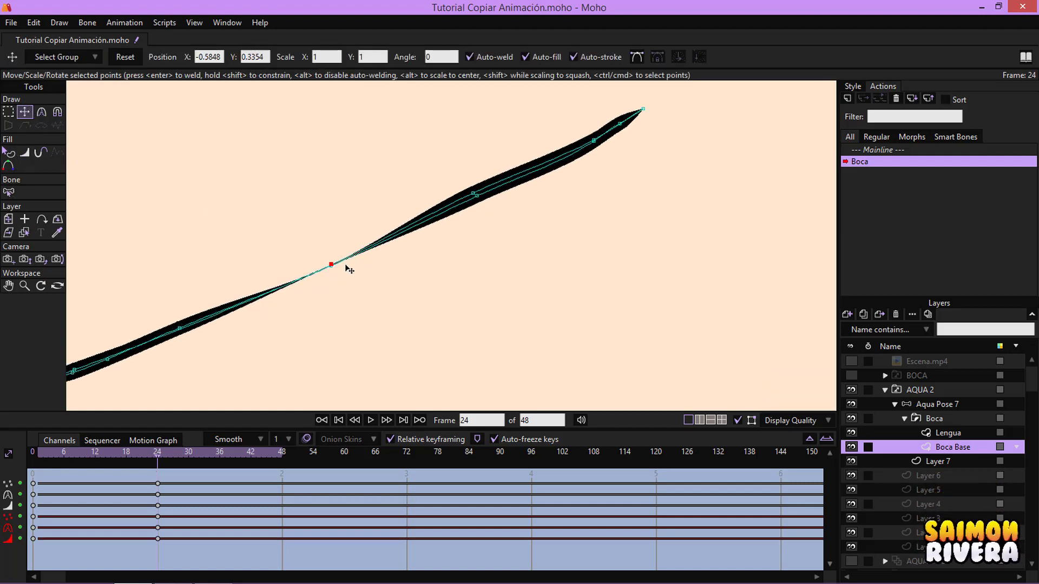
scroll(452, 251, down, 4)
scroll(468, 275, up, 2)
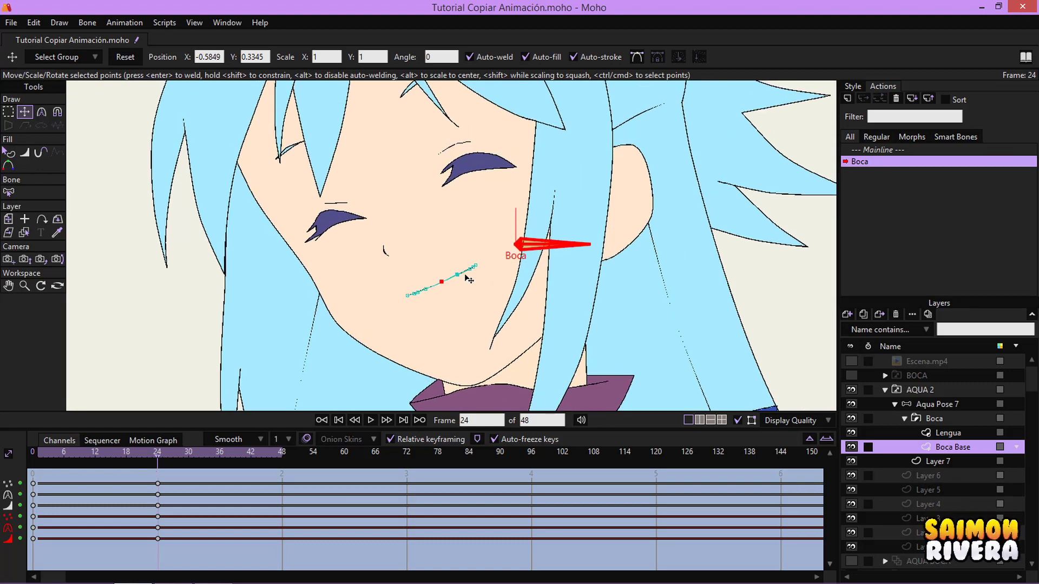
Check the mouth's closing motion at frame 19 and select the Lengua layer's action keyframes at frame 23.
drag(52, 455, 131, 450)
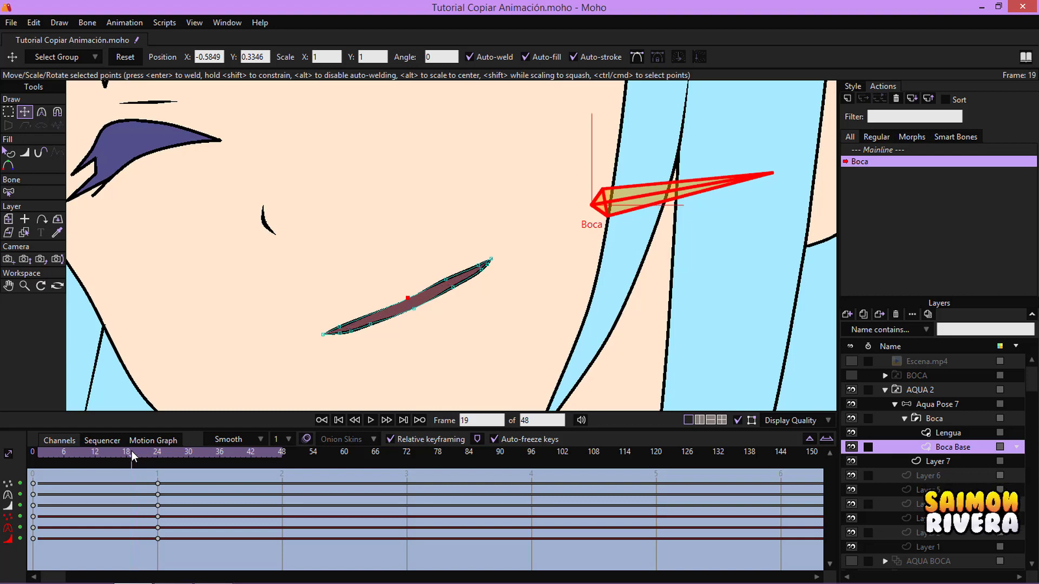
click(948, 433)
drag(455, 361, 416, 308)
drag(144, 533, 153, 483)
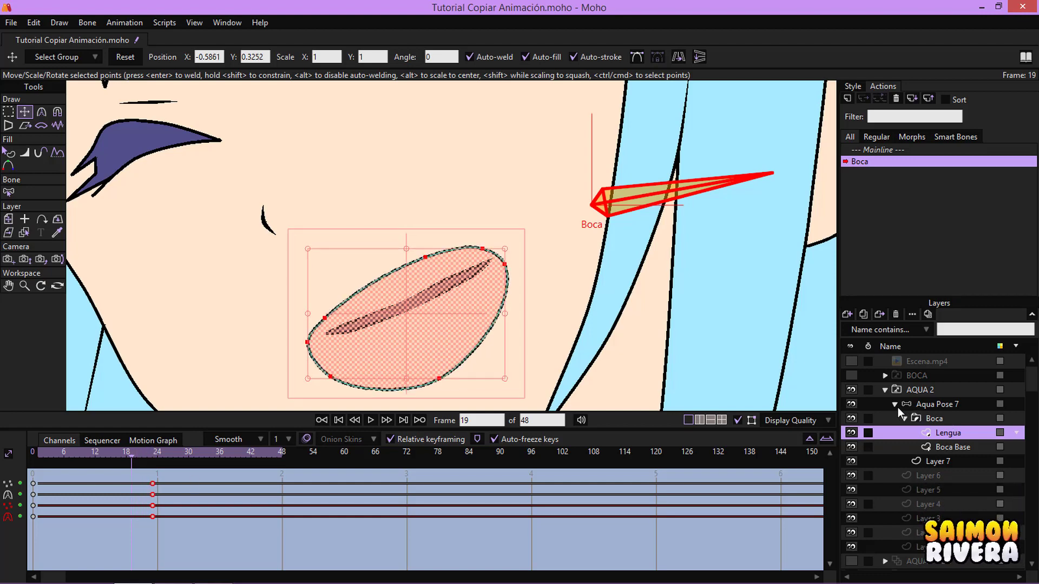
Collapse Aqua Pose 7, return from the Boca action to the Mainline and go to frame 17 in AQUA 2.
click(895, 405)
scroll(535, 263, down, 9)
drag(506, 264, 473, 274)
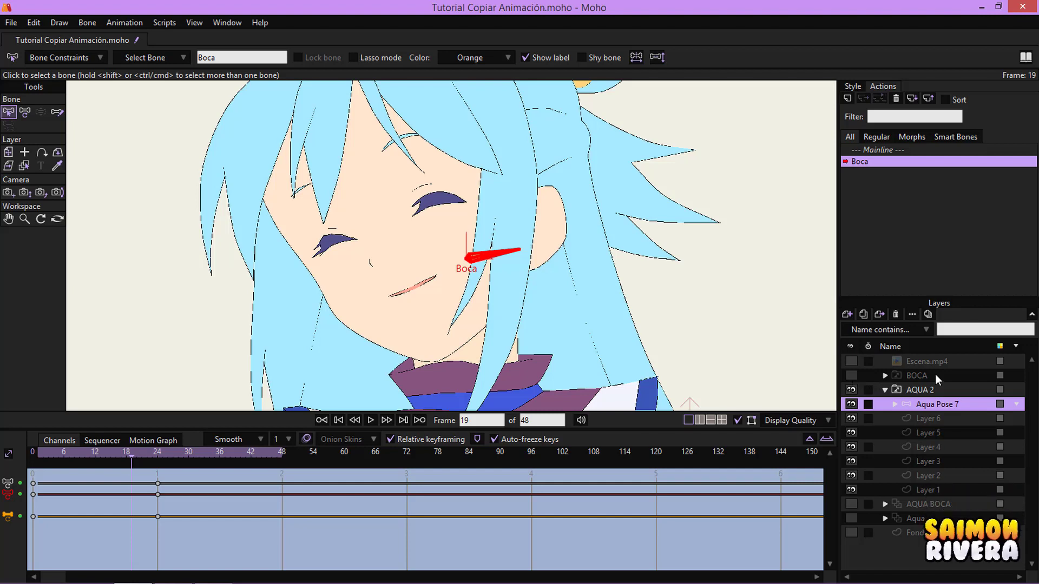
double_click(869, 161)
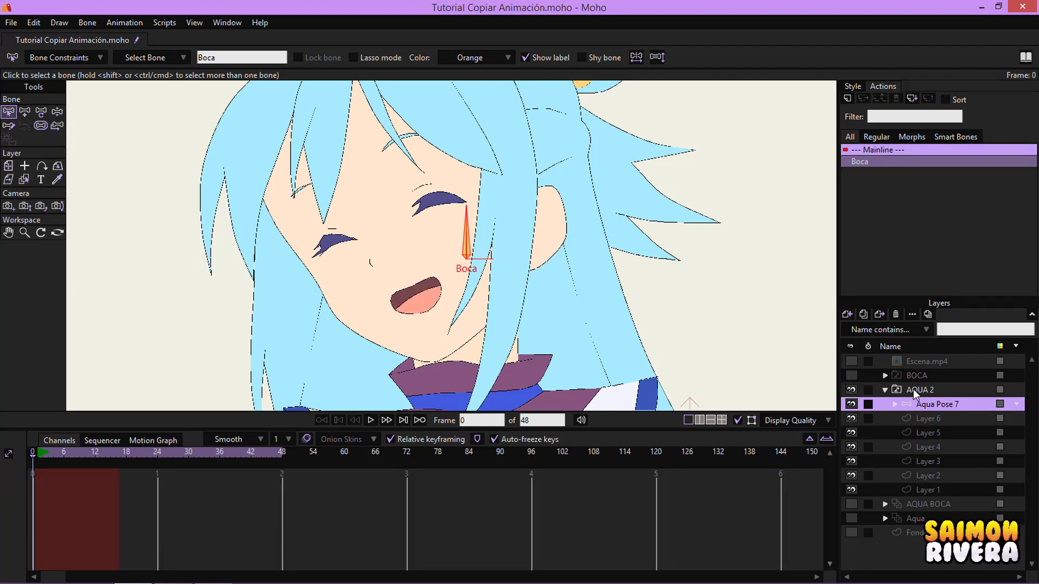
click(914, 390)
drag(50, 455, 121, 453)
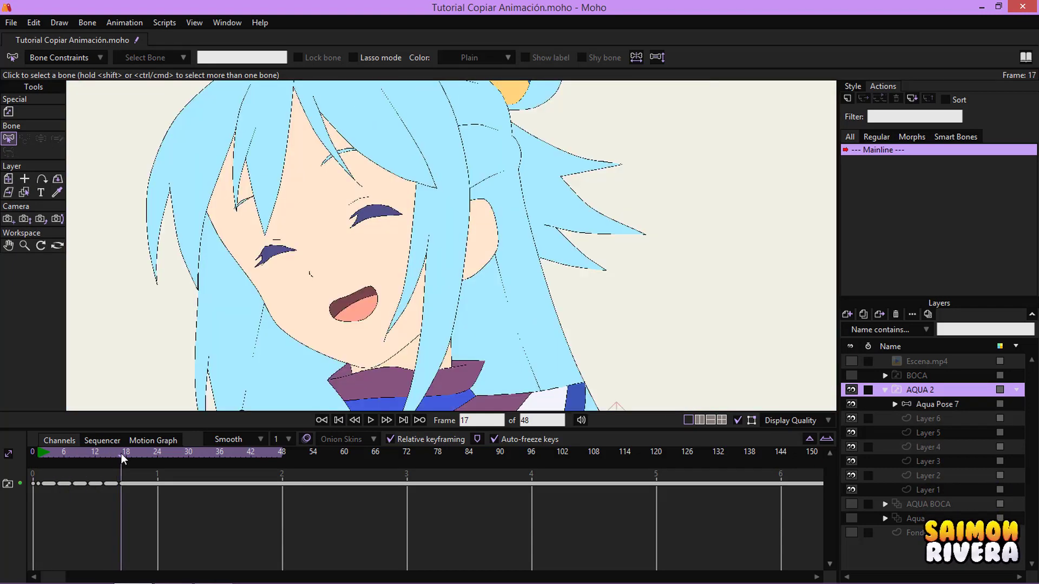
scroll(360, 284, down, 6)
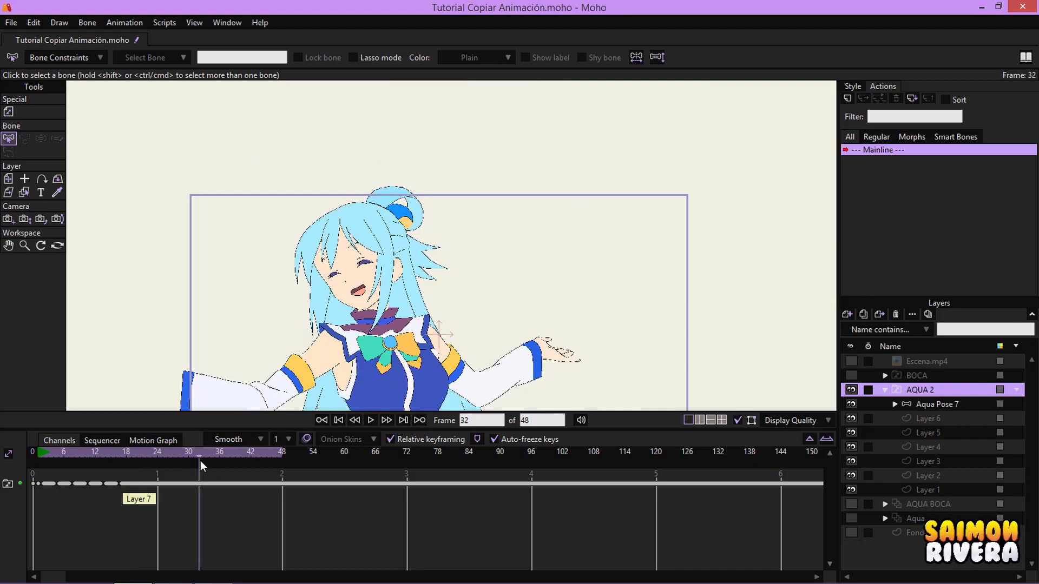
drag(126, 471, 124, 471)
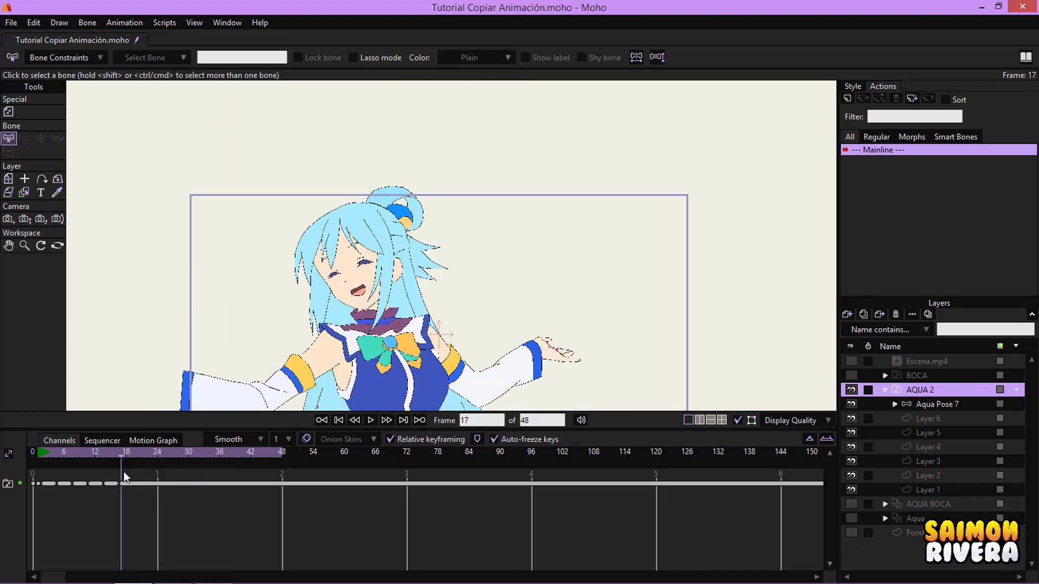
Key the Boca bone of Aqua Pose 7 upright at frame 17, with the mouth open.
click(915, 404)
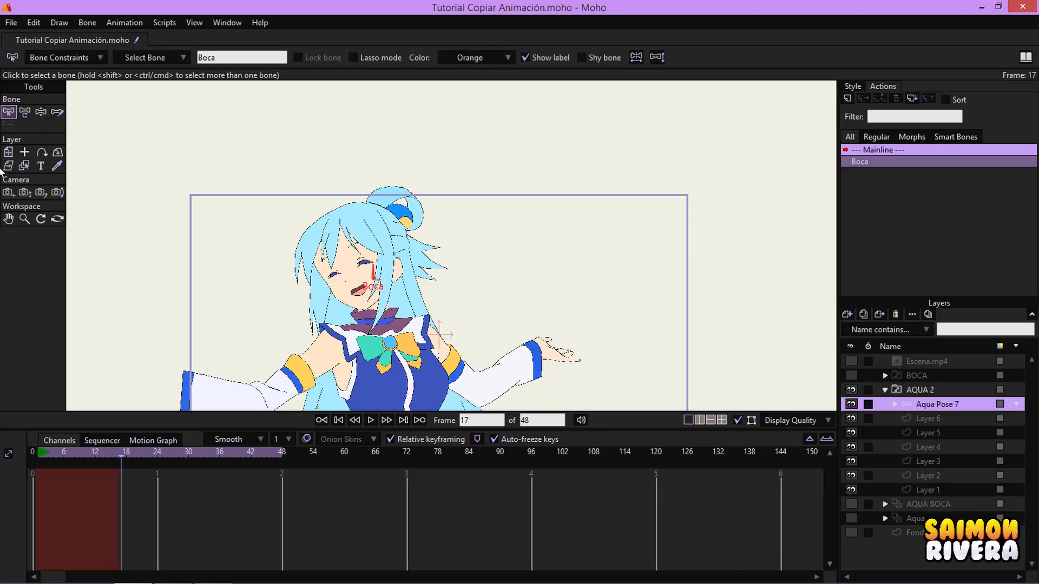
click(42, 114)
scroll(354, 220, up, 6)
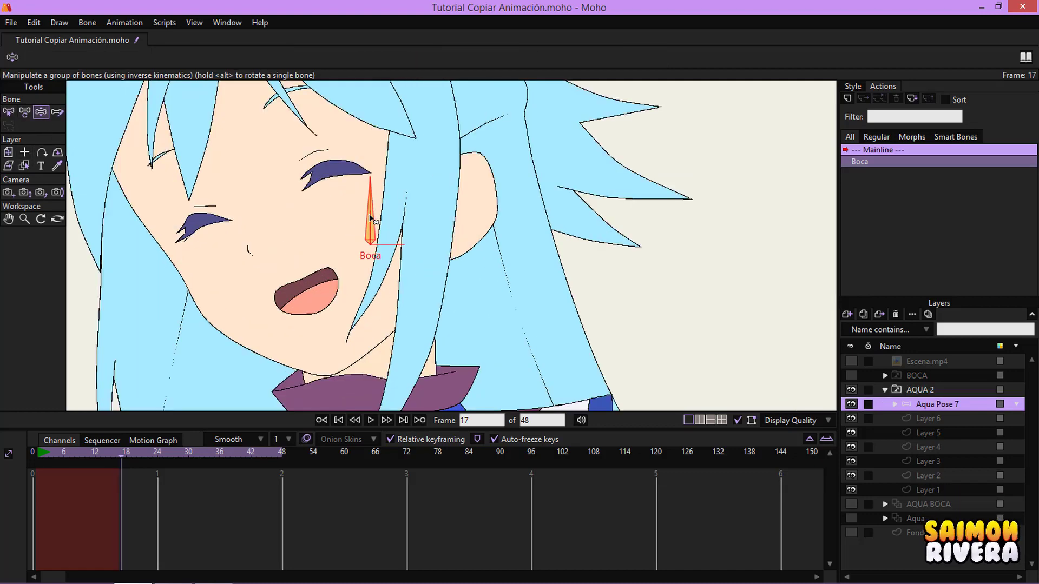
click(370, 217)
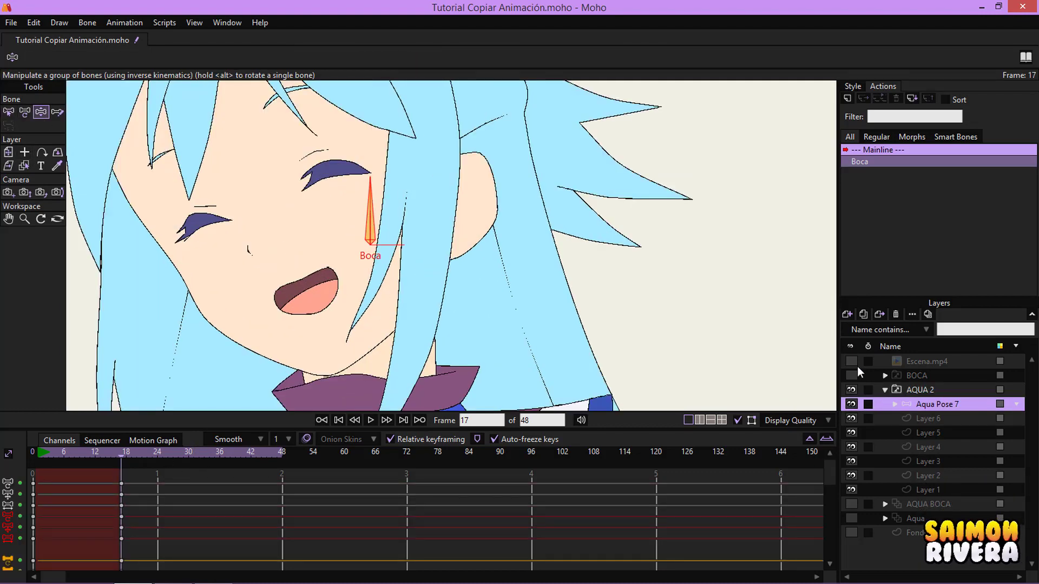
Using the Escena.mp4 reference, tilt the Boca bone slightly at frame 20 and hide the video again.
click(853, 362)
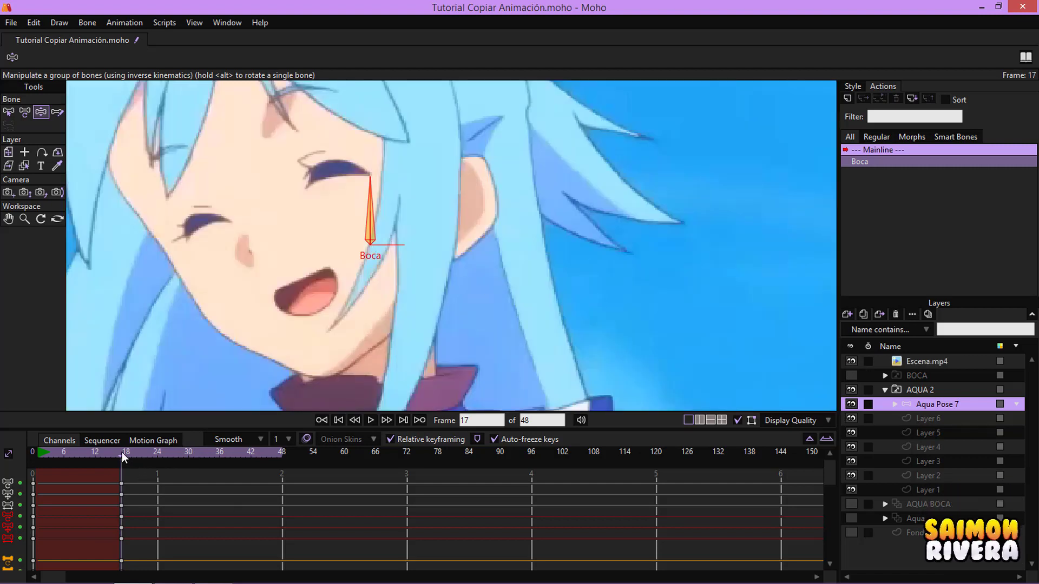
key(Right)
key(Right)
key(Right)
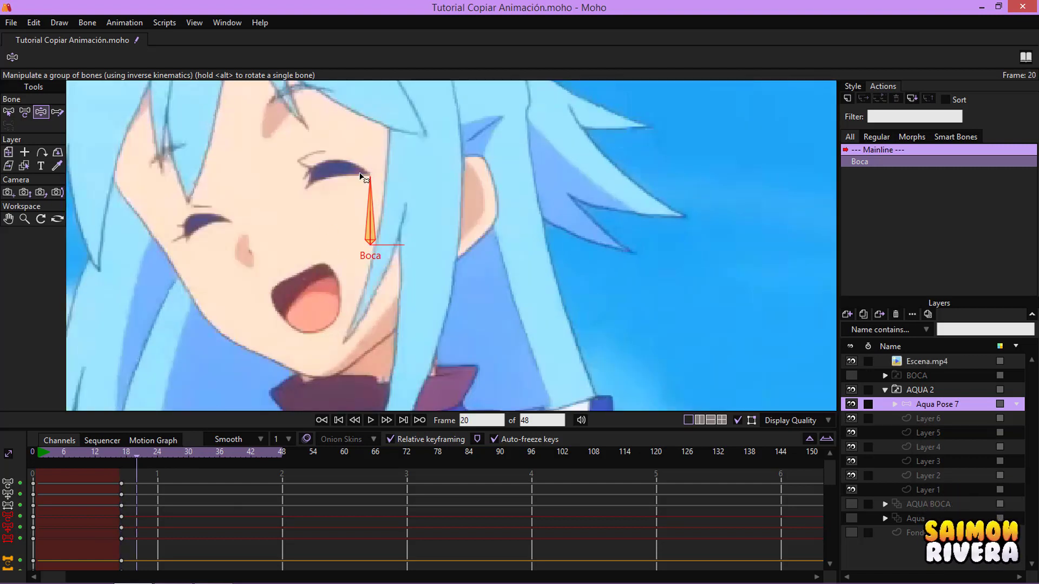
drag(363, 176, 385, 184)
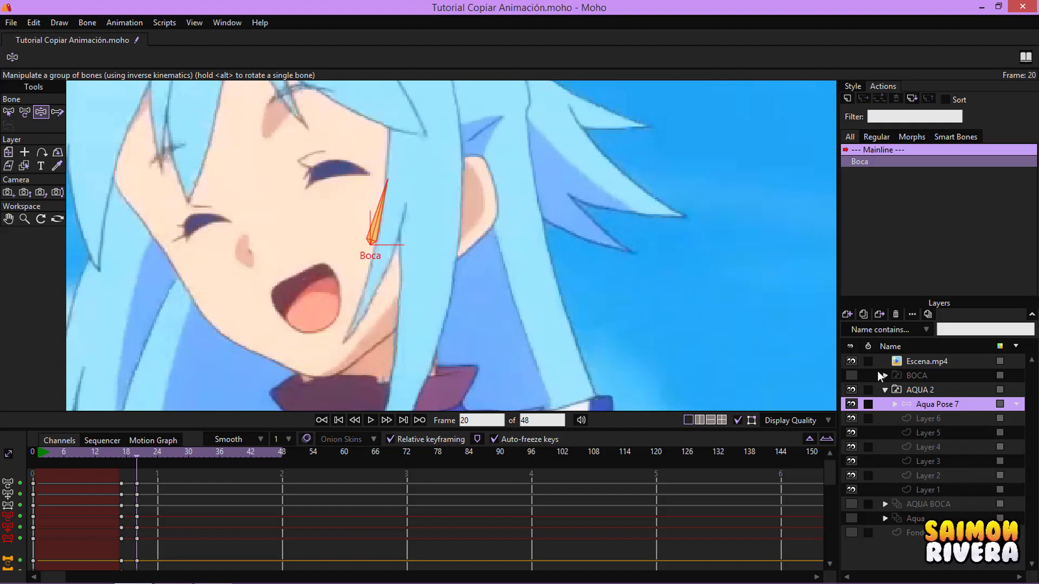
click(852, 361)
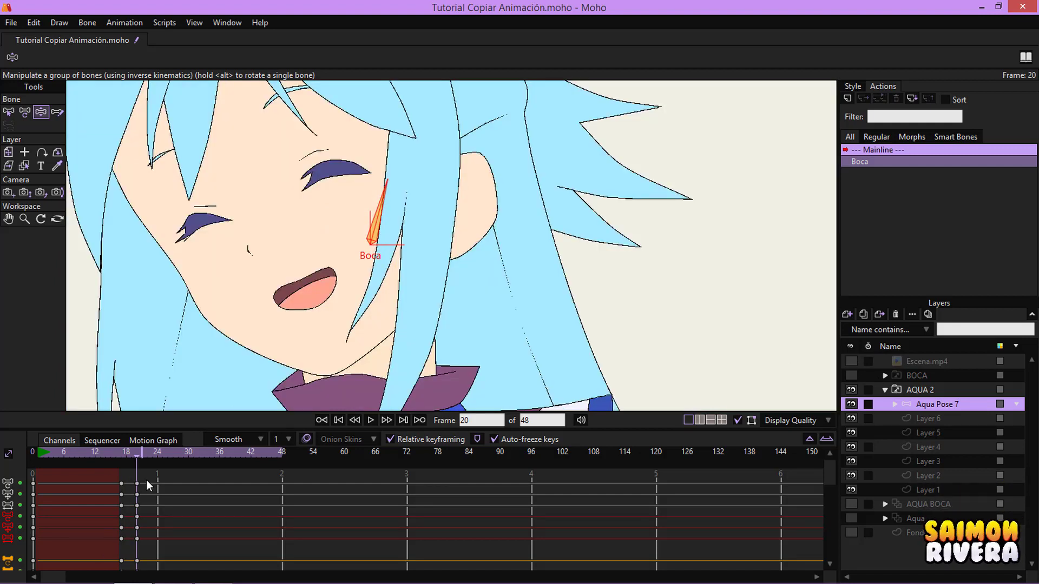
Compare the mouth at frame 17 with the reference video and select the Boca bone's keyframes at frame 20.
click(122, 452)
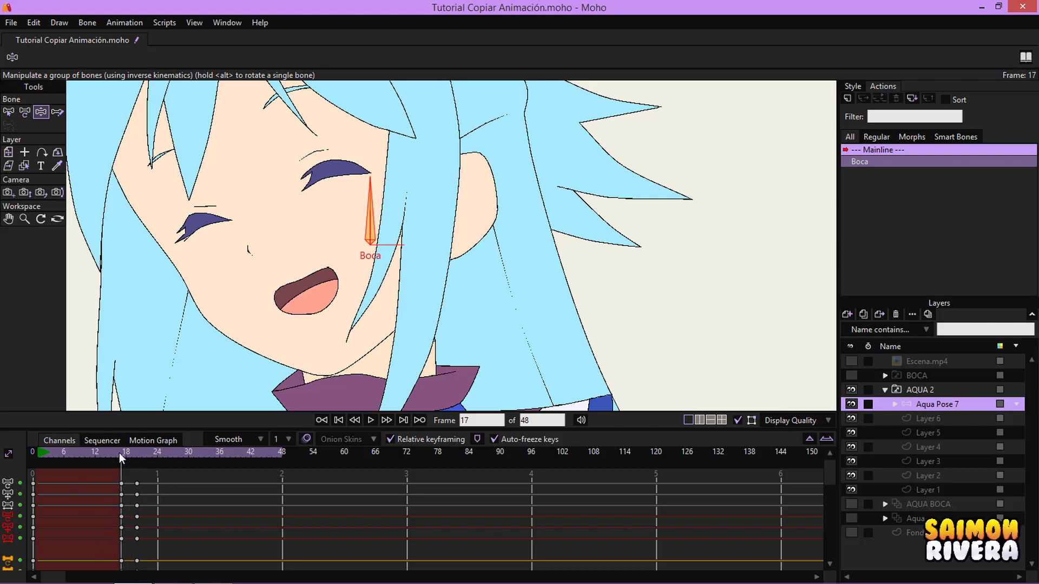
click(119, 453)
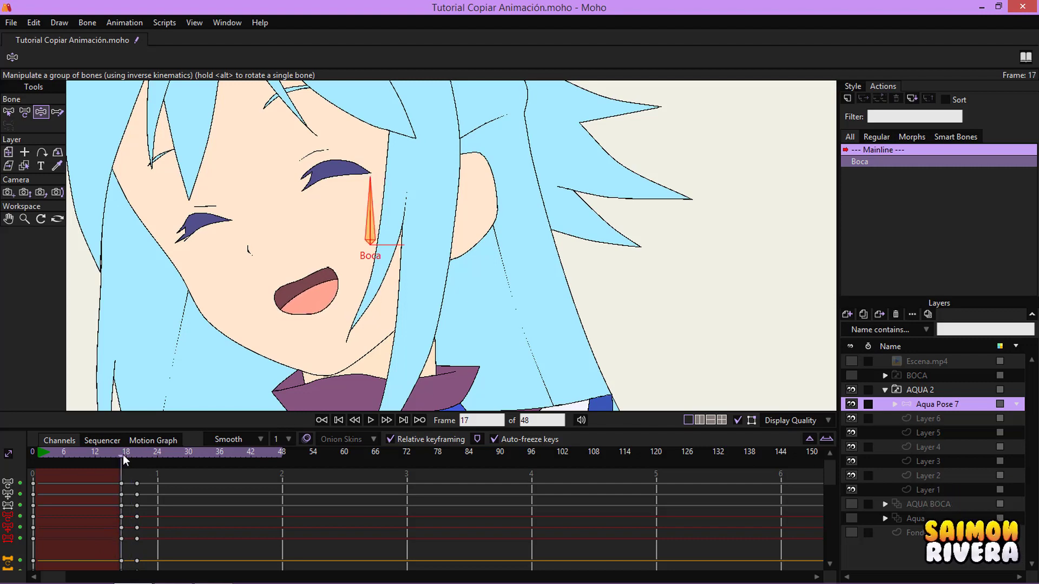
click(851, 360)
click(850, 360)
drag(151, 558, 153, 565)
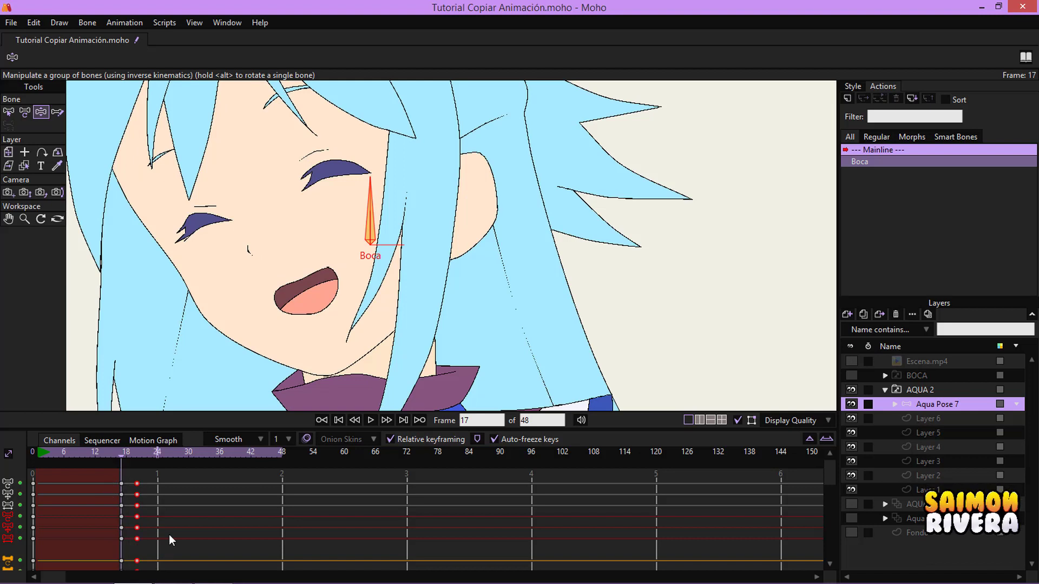
Key the Boca bone at frames 25, 30 and 33 to animate the mouth opening and closing.
click(137, 453)
drag(397, 189, 412, 199)
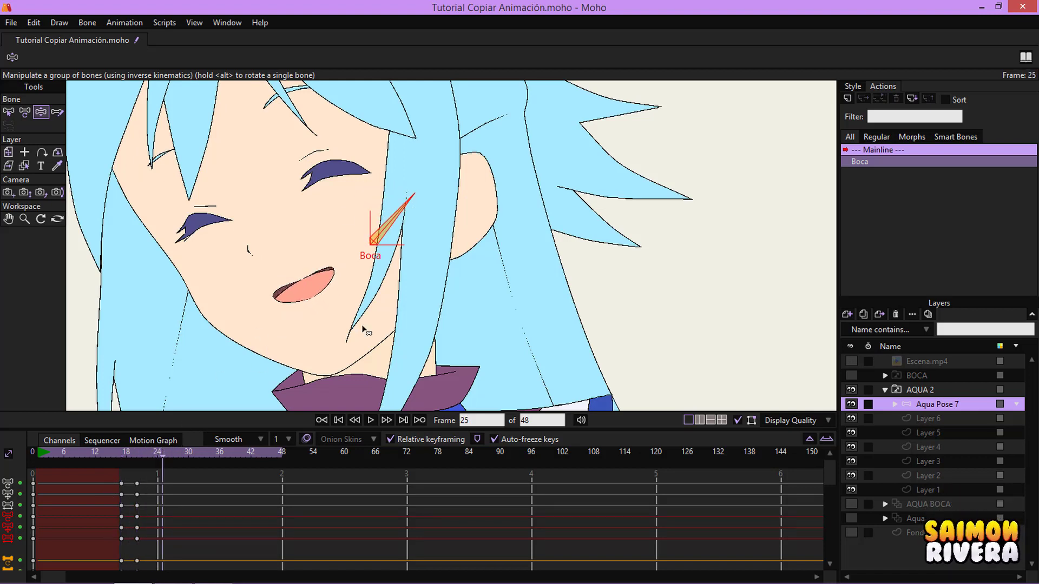
mouse_move(413, 203)
mouse_down()
mouse_move(451, 259)
mouse_move(363, 173)
mouse_move(413, 216)
mouse_move(406, 201)
mouse_up()
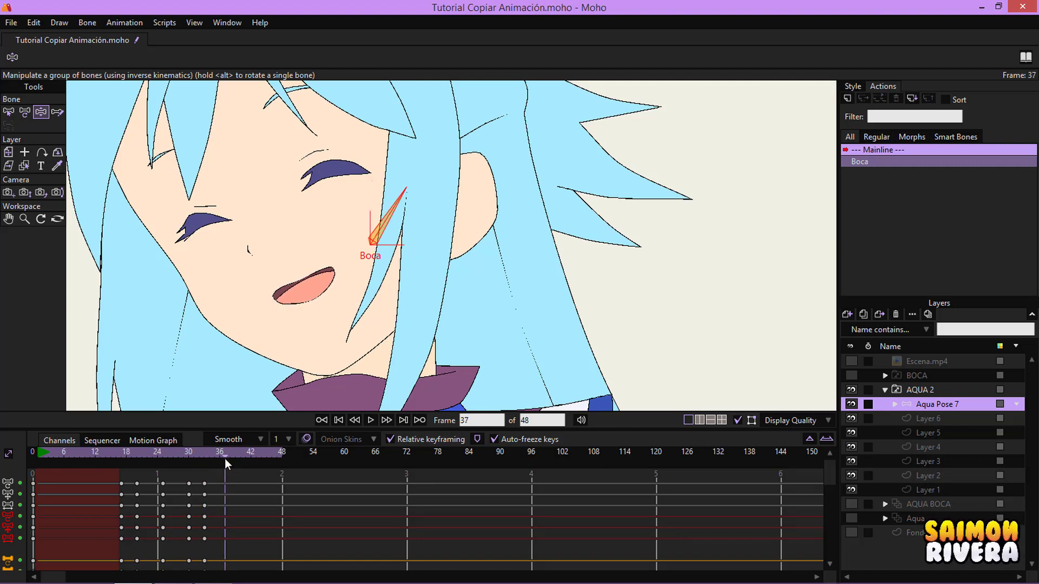
Rotate the Boca bone upright at frame 38 to open the mouth, and horizontal at frame 42 to close it.
click(232, 456)
drag(400, 218, 344, 163)
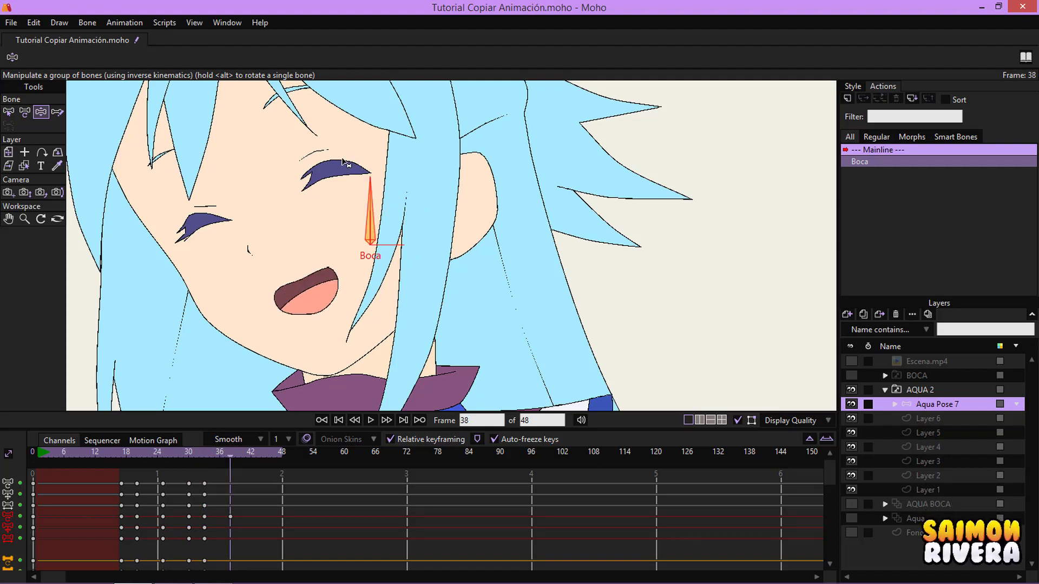
click(250, 453)
drag(387, 212, 447, 305)
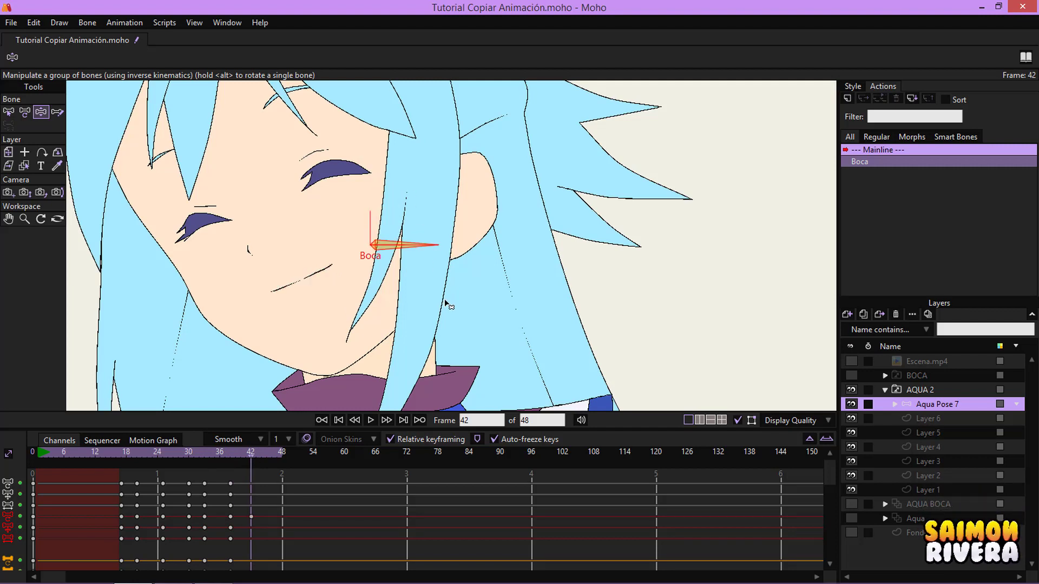
Tilt the Boca bone to half-open the mouth at frame 45, and close the mouth at frame 48.
click(266, 452)
drag(414, 232, 389, 184)
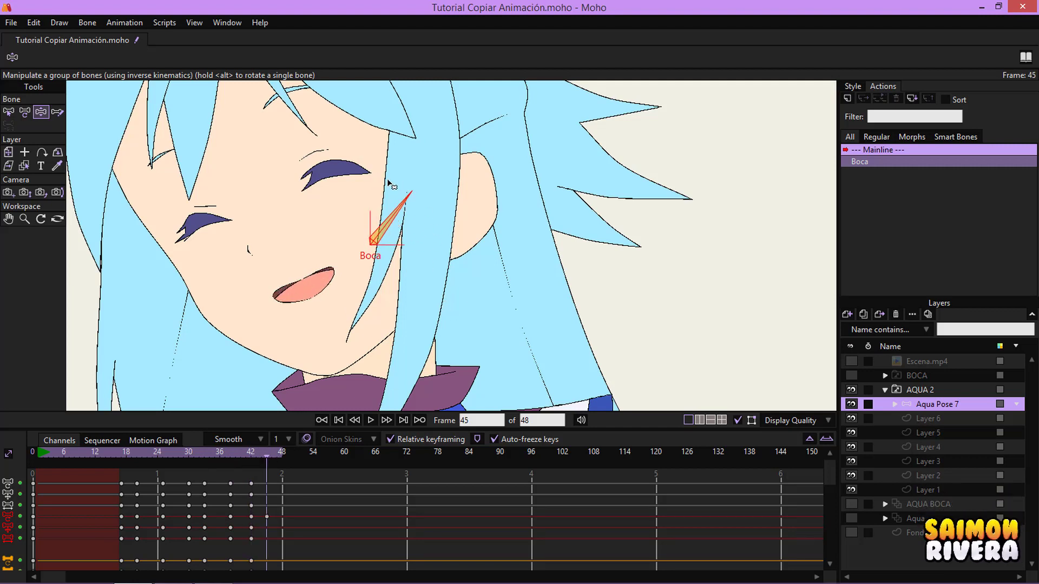
drag(416, 217, 480, 251)
scroll(481, 251, down, 8)
scroll(464, 232, up, 5)
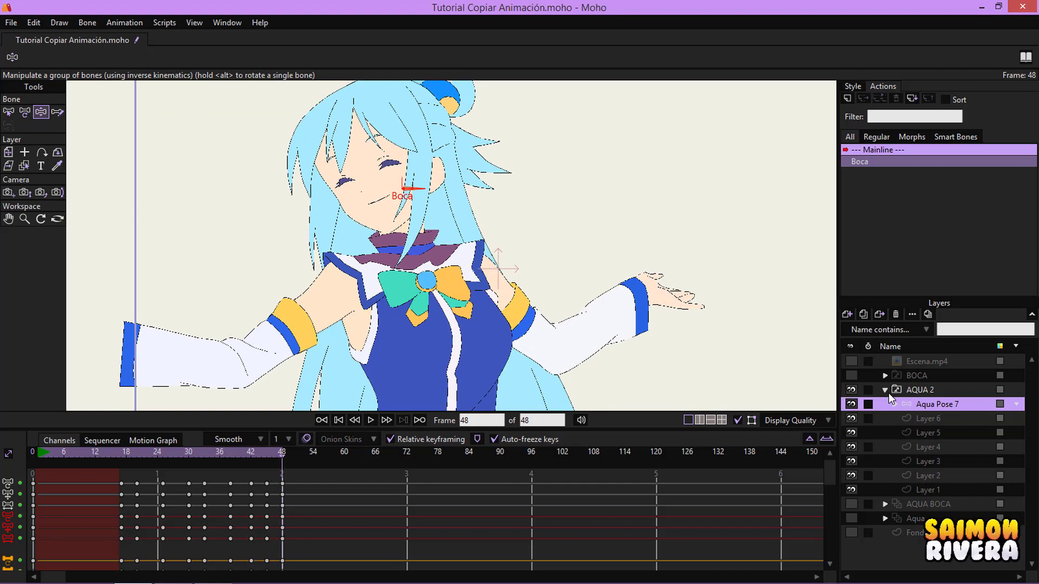
Show the Escena.mp4 reference and scrub back to frame 17 to review the original shot.
scroll(410, 277, down, 3)
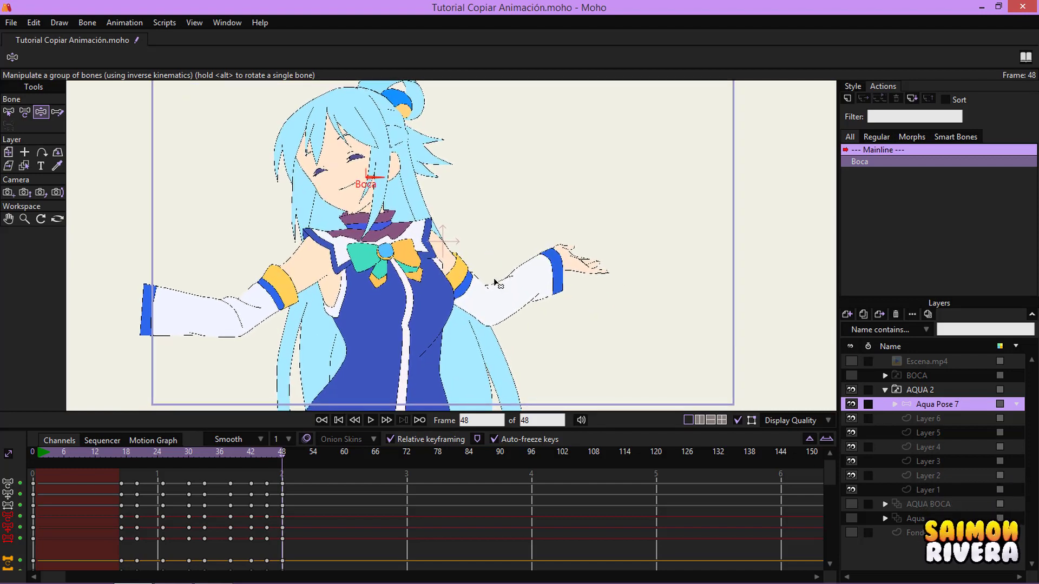
click(854, 361)
drag(229, 456, 152, 456)
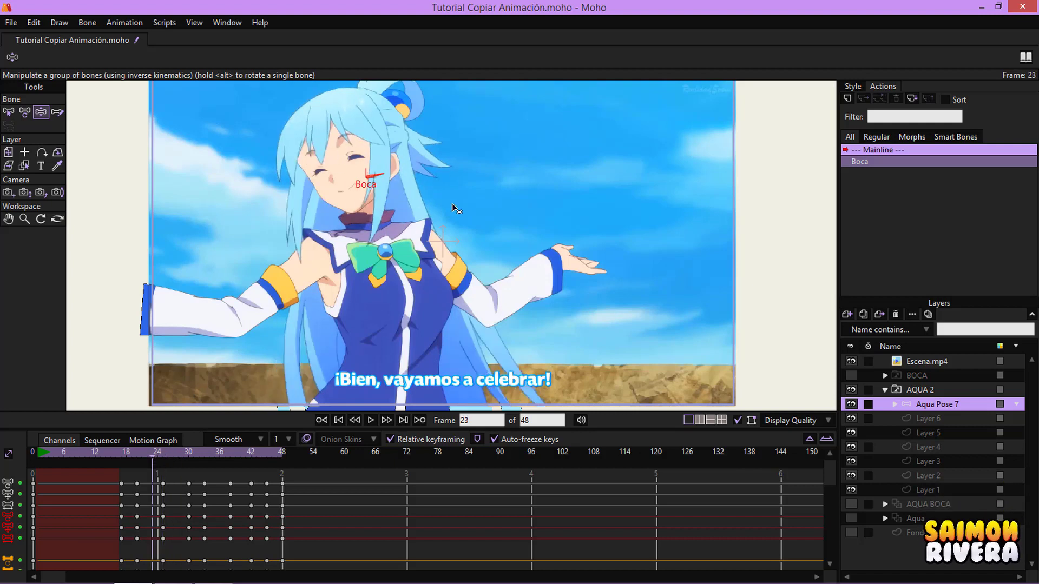
drag(136, 452, 118, 455)
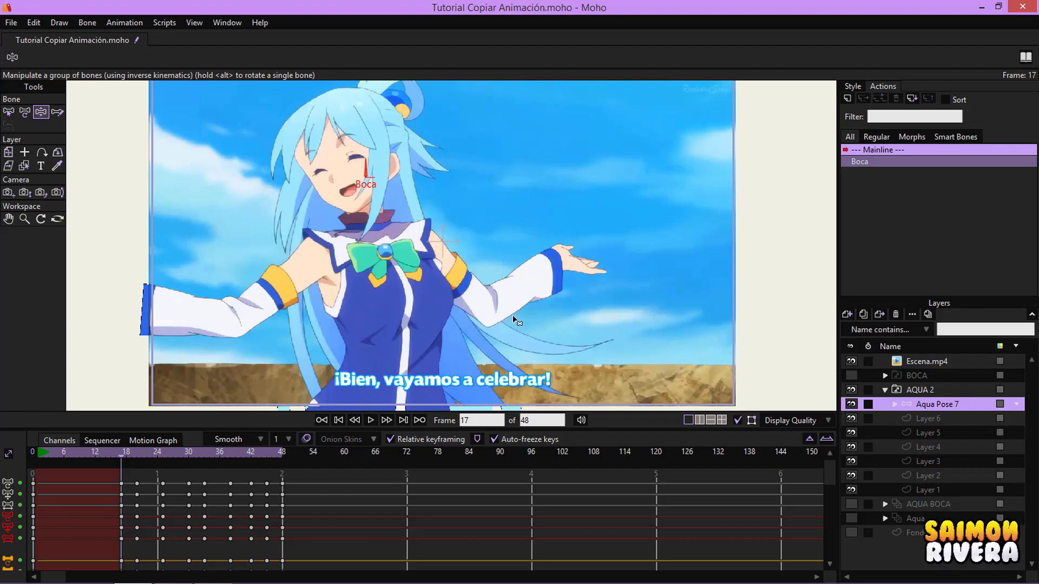
Hide the reference video, collapse the AQUA 2 group and play the animation from frame 0.
click(850, 361)
click(32, 455)
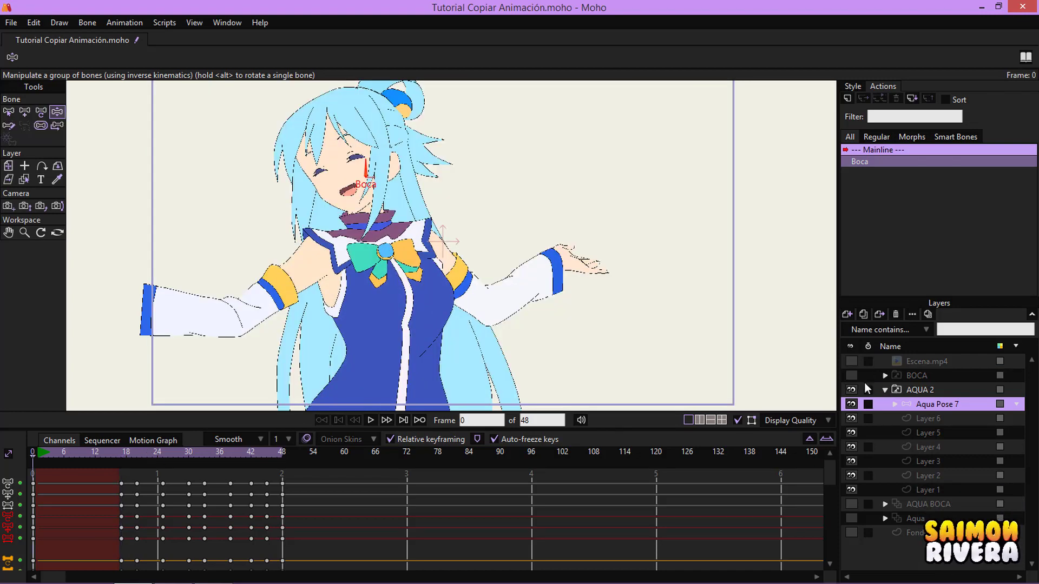
click(884, 389)
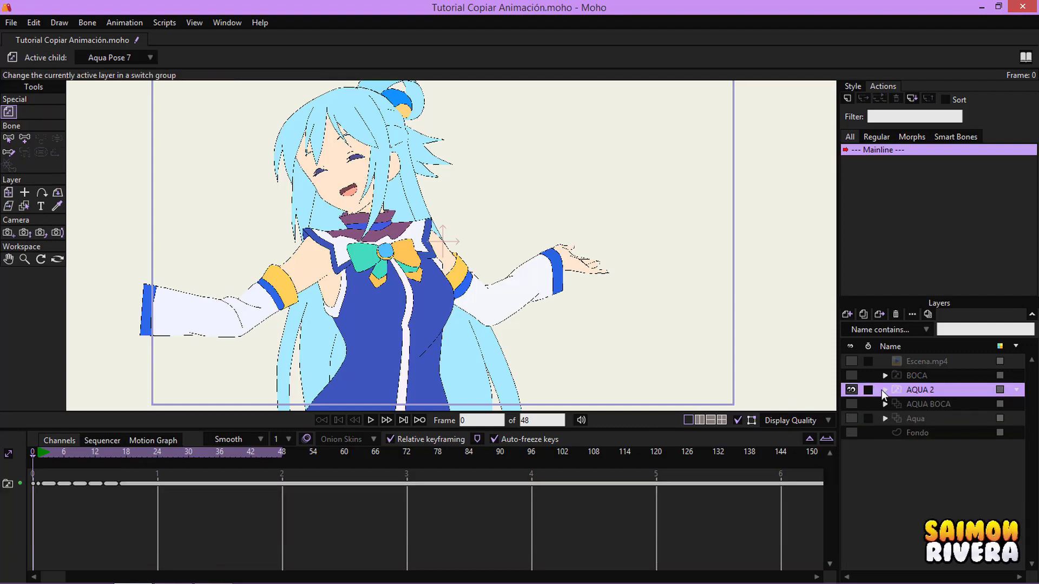
click(370, 420)
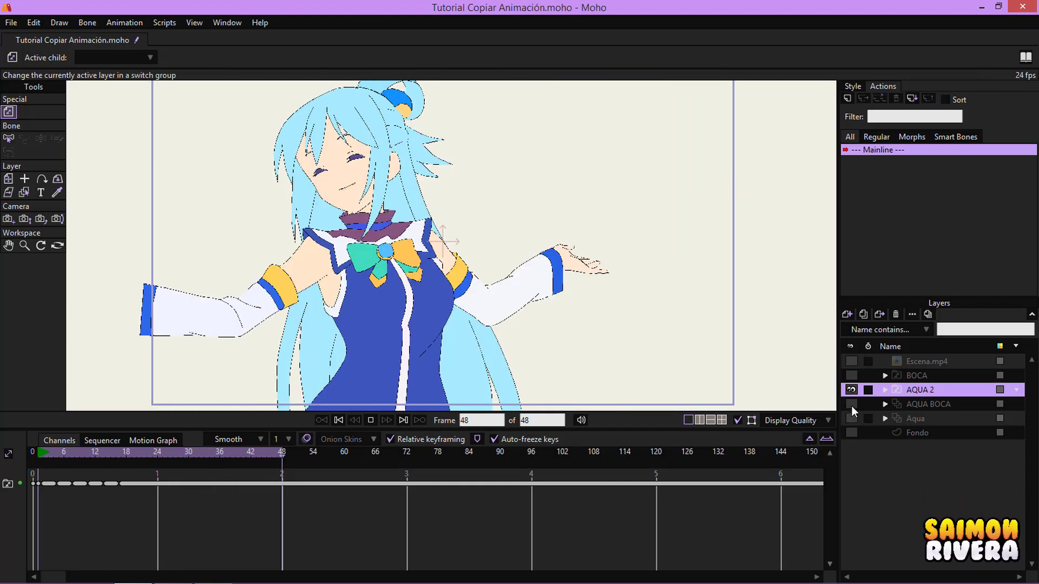
Make the AQUA BOCA and Aqua layers visible, watch them play beside AQUA 2 and stop the playback.
click(851, 405)
click(851, 418)
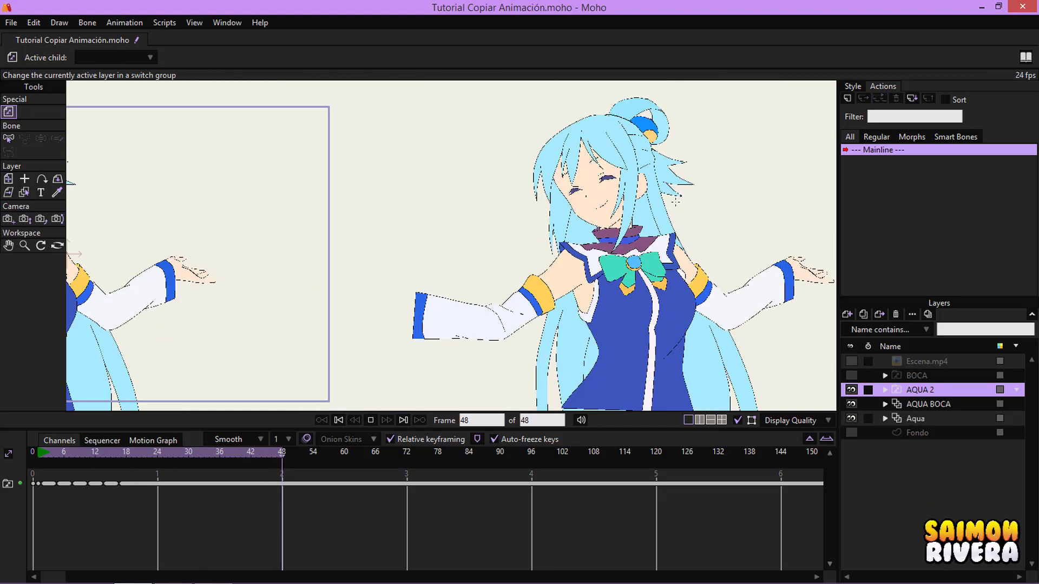
scroll(594, 230, down, 2)
drag(171, 258, 232, 262)
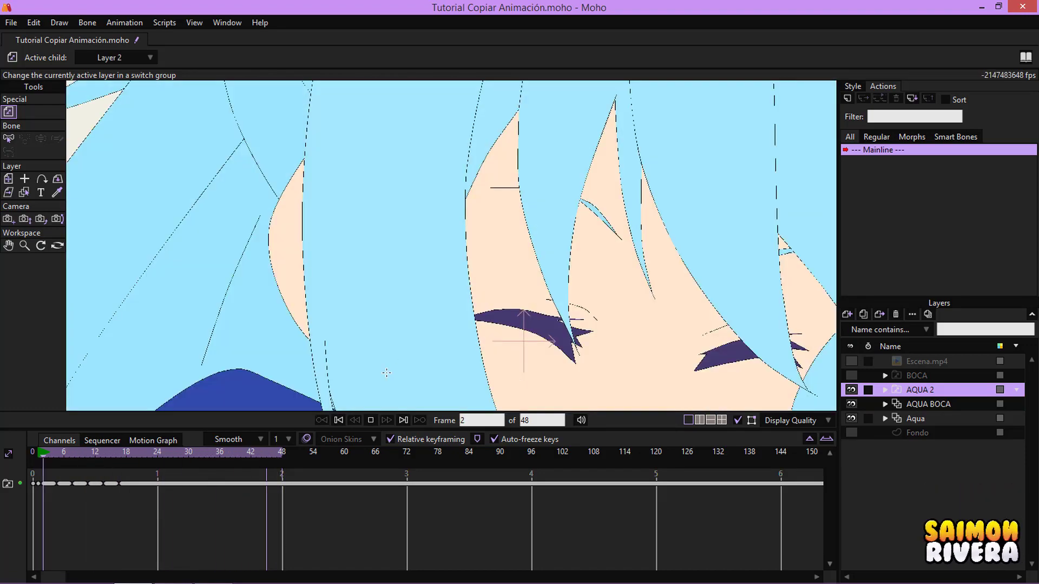
click(371, 420)
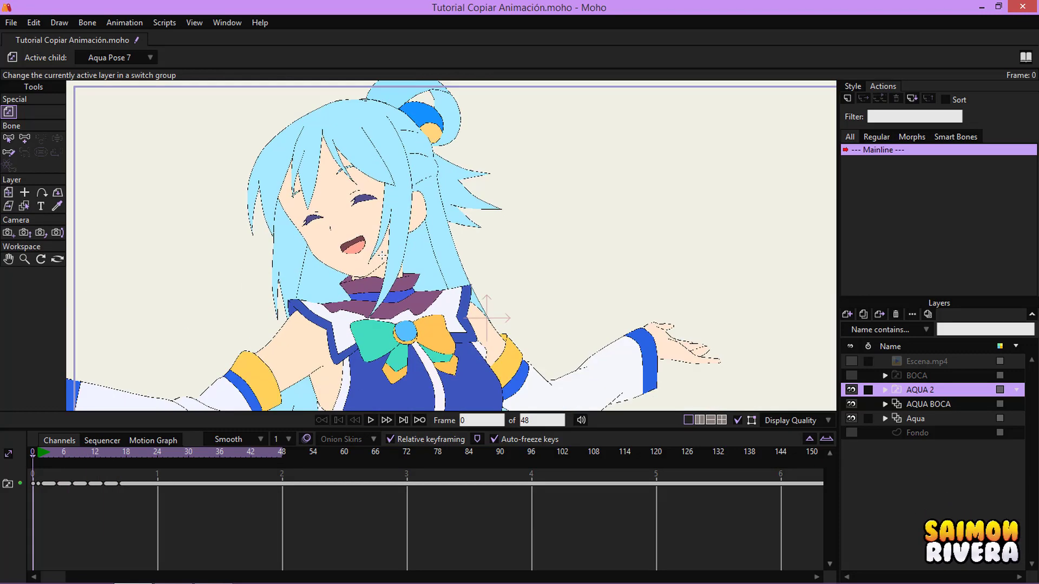
Make the BOCA group visible as well and play the animated copies side by side from frame 0.
scroll(382, 254, down, 3)
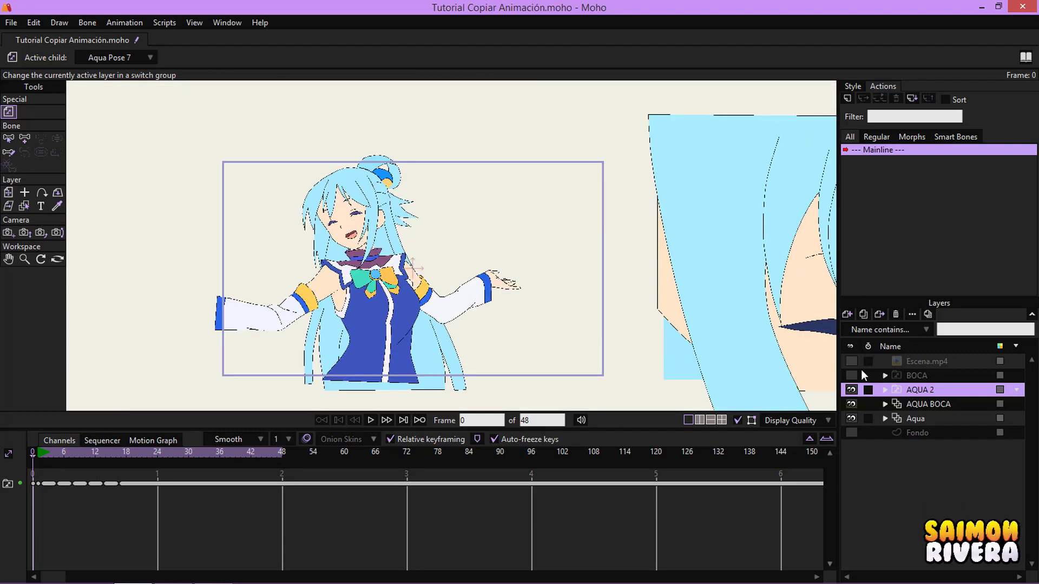
mouse_move(561, 263)
mouse_down()
mouse_move(502, 255)
mouse_move(556, 255)
mouse_up()
scroll(336, 216, up, 9)
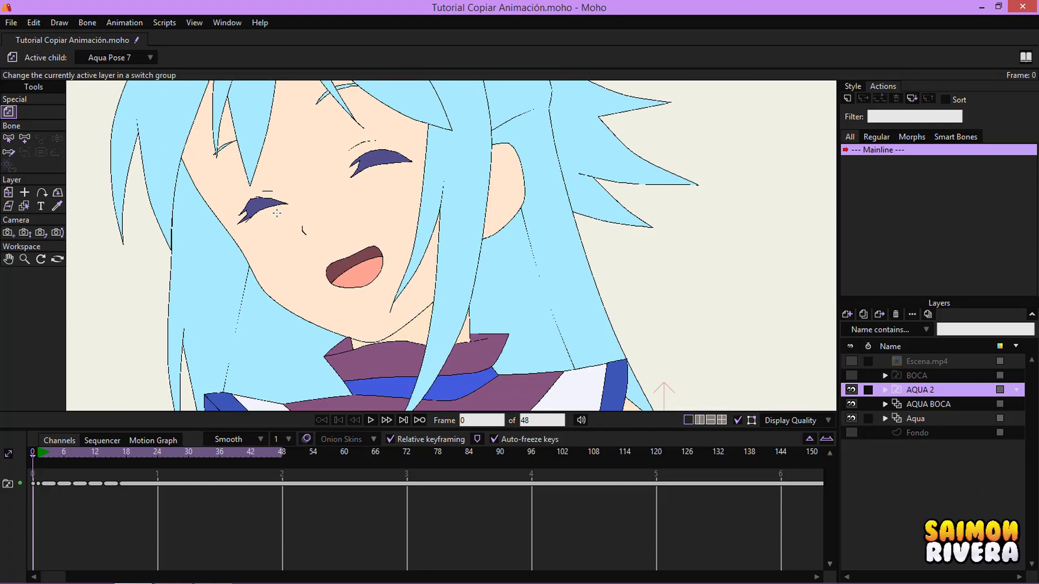
scroll(318, 213, down, 5)
scroll(319, 213, down, 5)
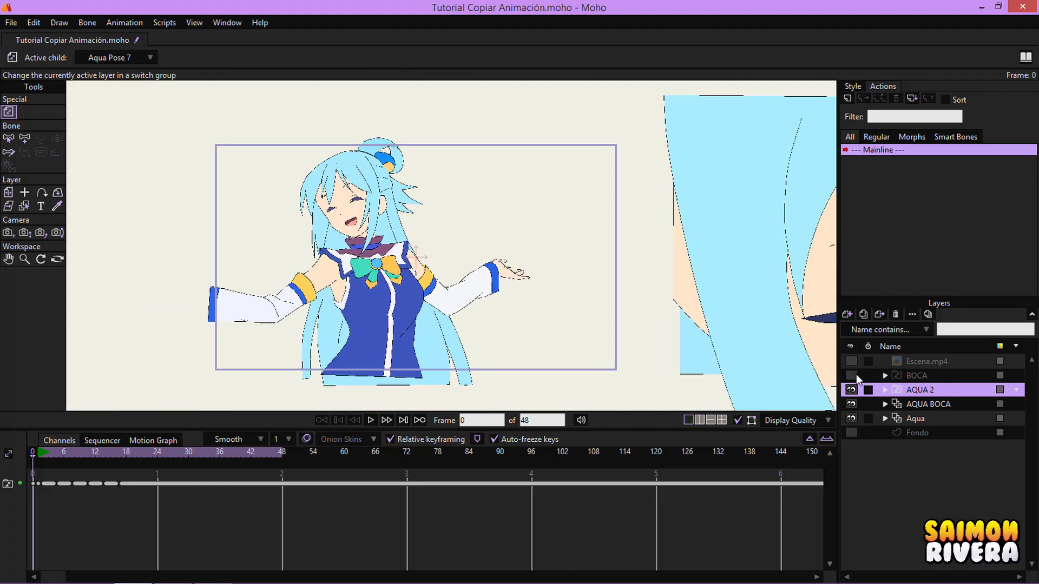
click(852, 366)
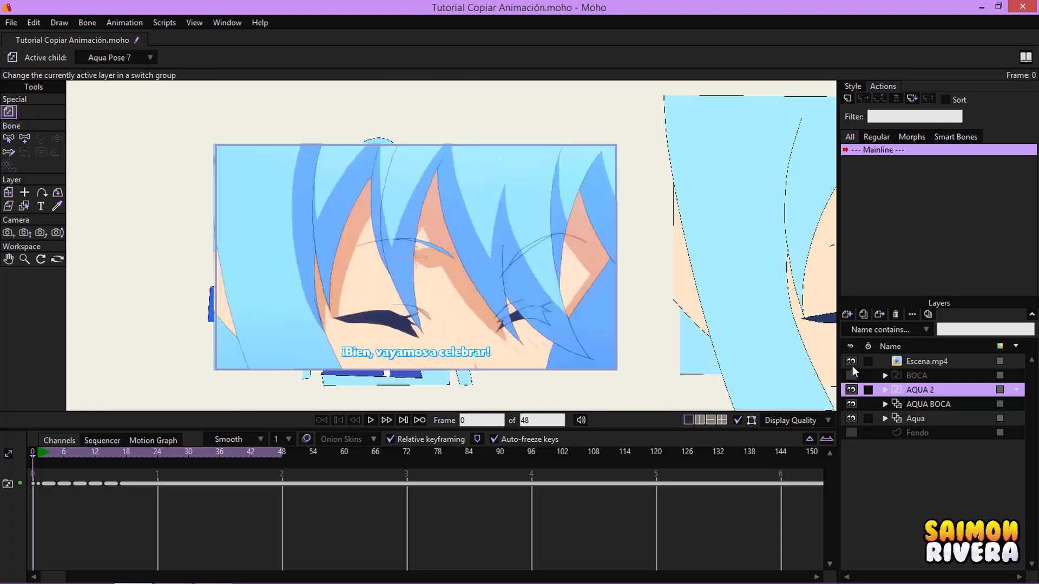
click(852, 365)
drag(476, 303, 497, 300)
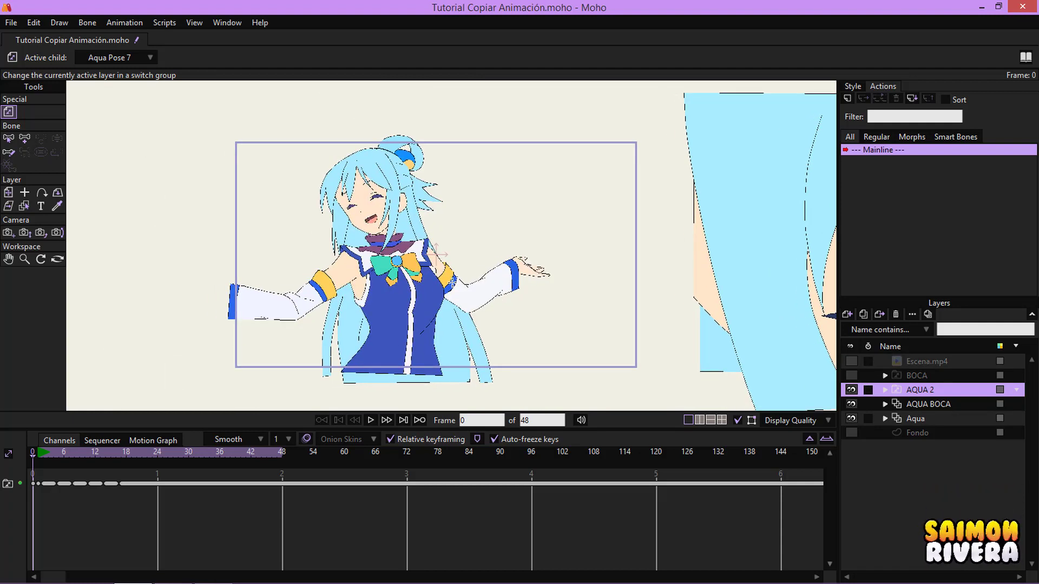
mouse_move(464, 294)
mouse_down()
mouse_move(483, 300)
mouse_move(473, 290)
mouse_up()
click(370, 419)
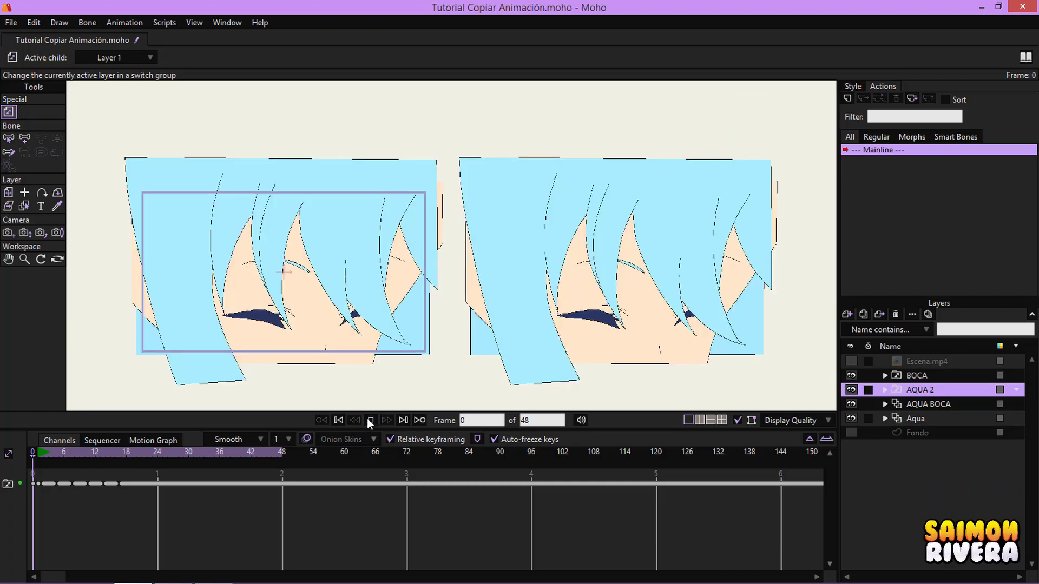